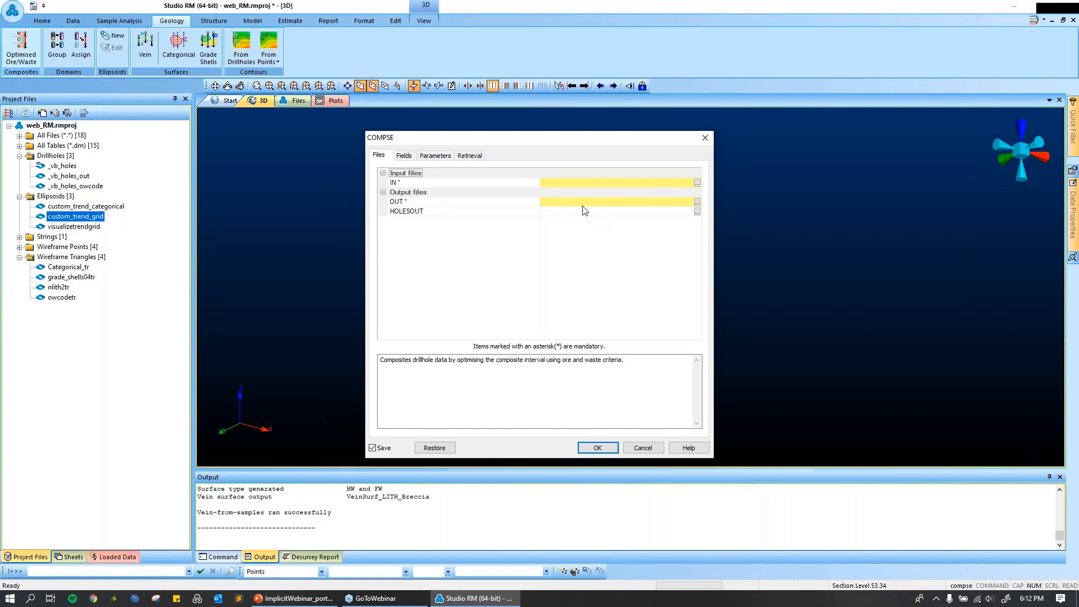
Review the COMPSE field descriptions for OWCODE, the optional zone fields and VALUE.
click(403, 155)
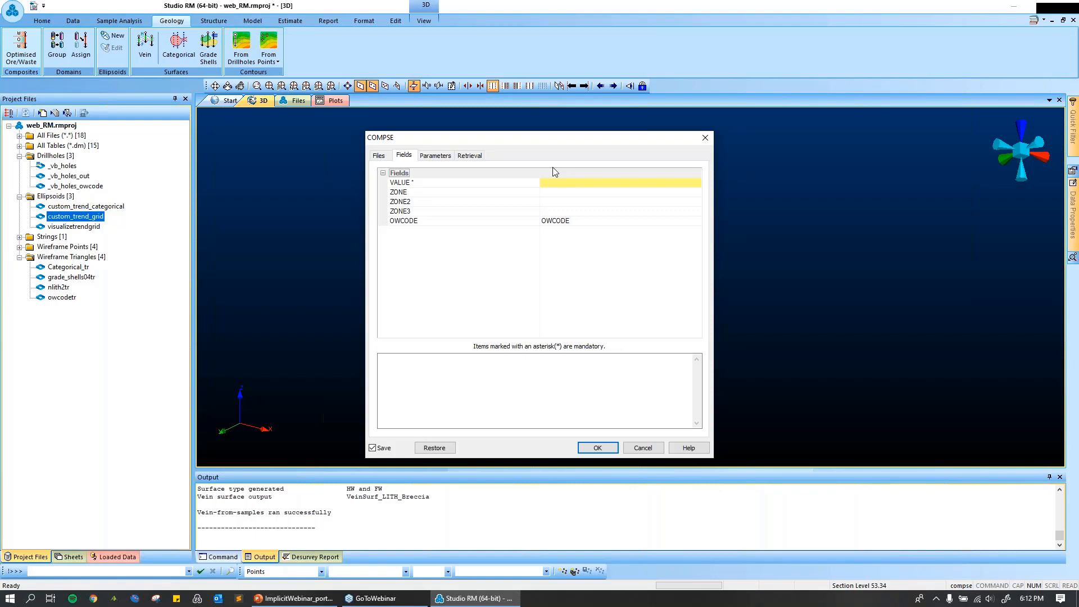
click(575, 221)
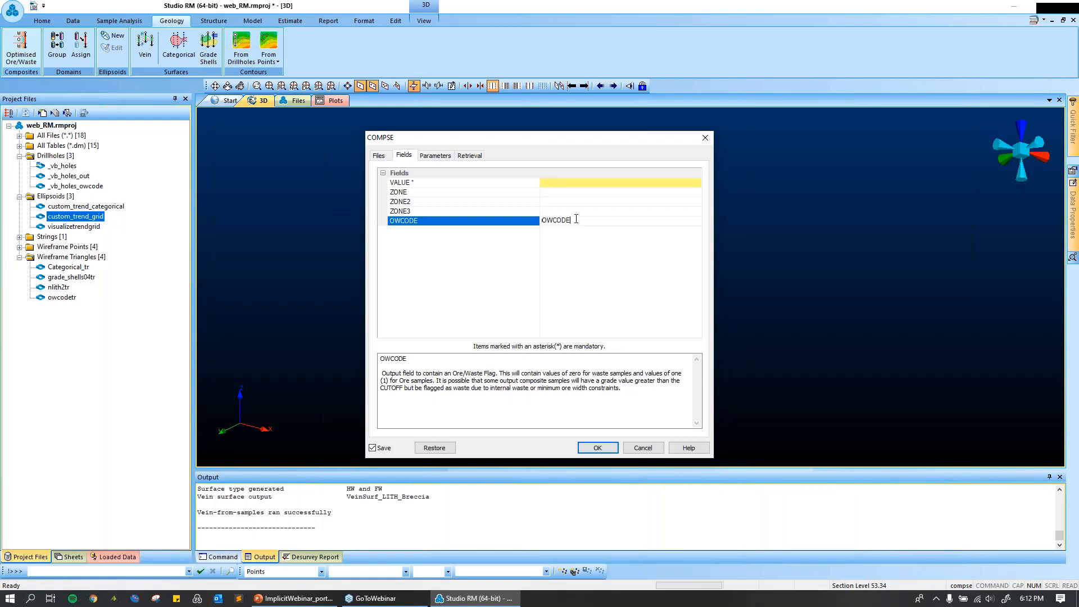
click(553, 200)
click(552, 212)
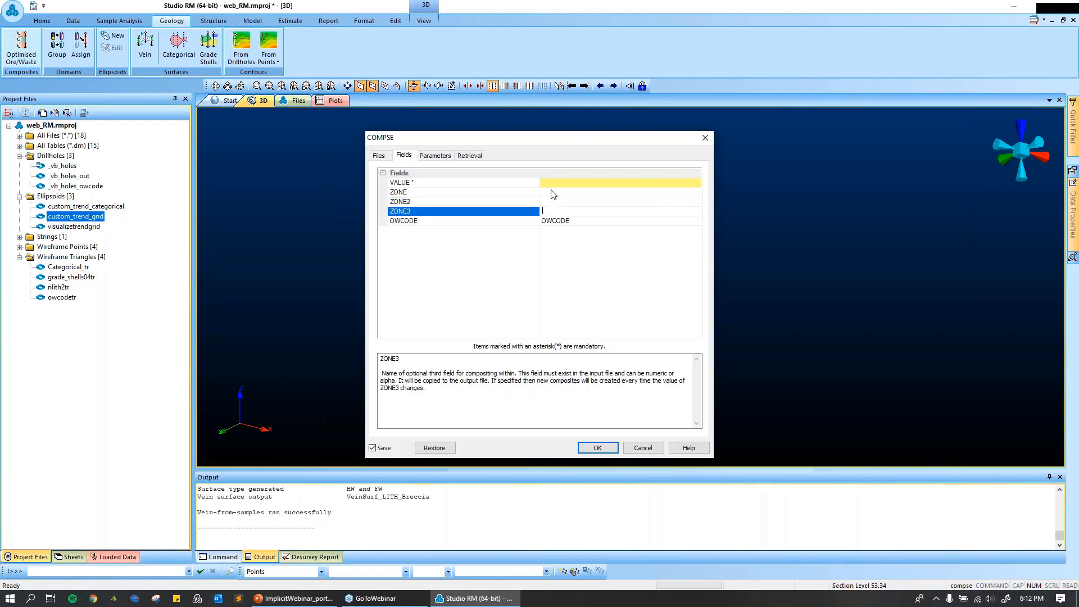
click(553, 192)
click(559, 183)
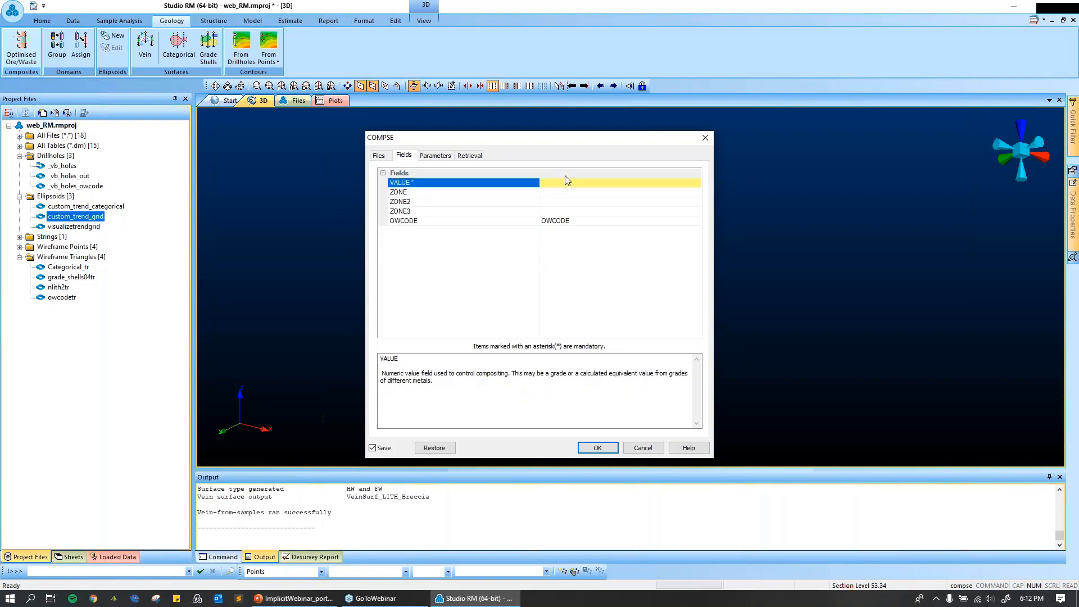
Review the descriptions of the CUTOFF and MINORE compositing parameters.
click(436, 156)
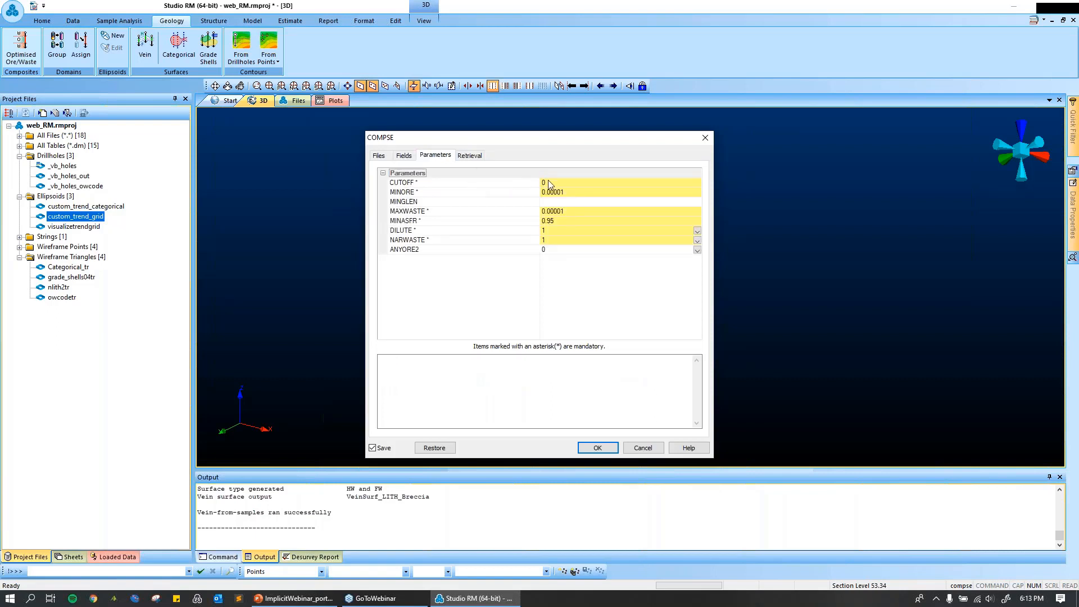
click(558, 184)
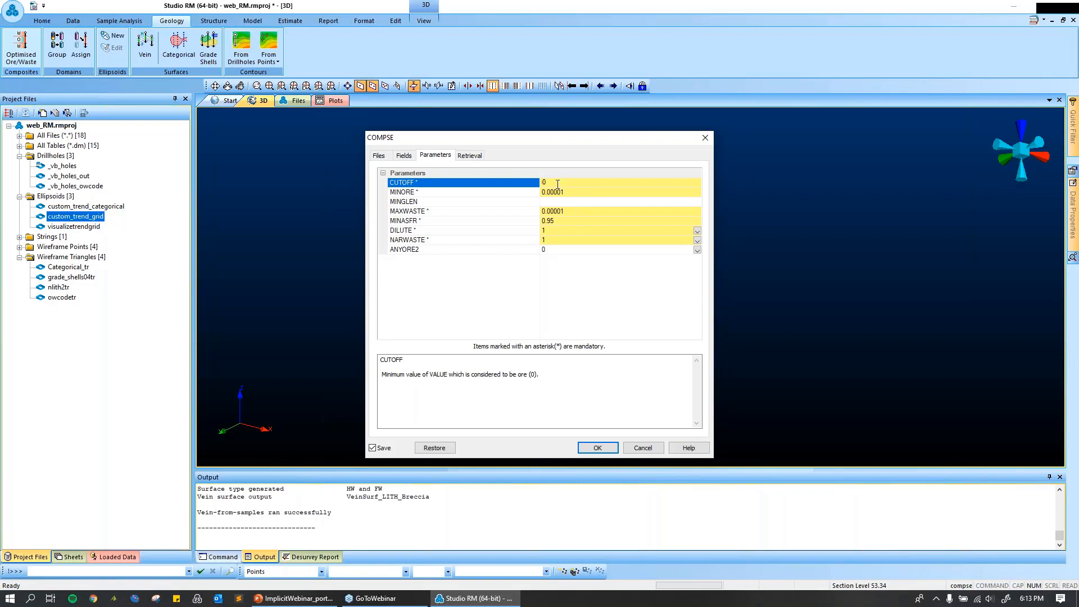
click(497, 194)
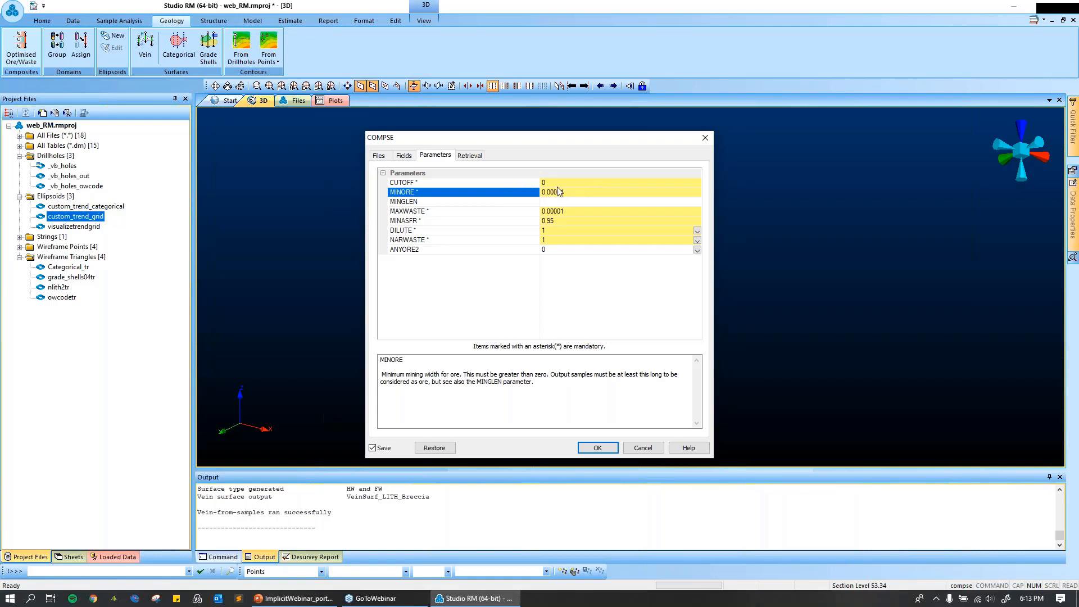
click(532, 184)
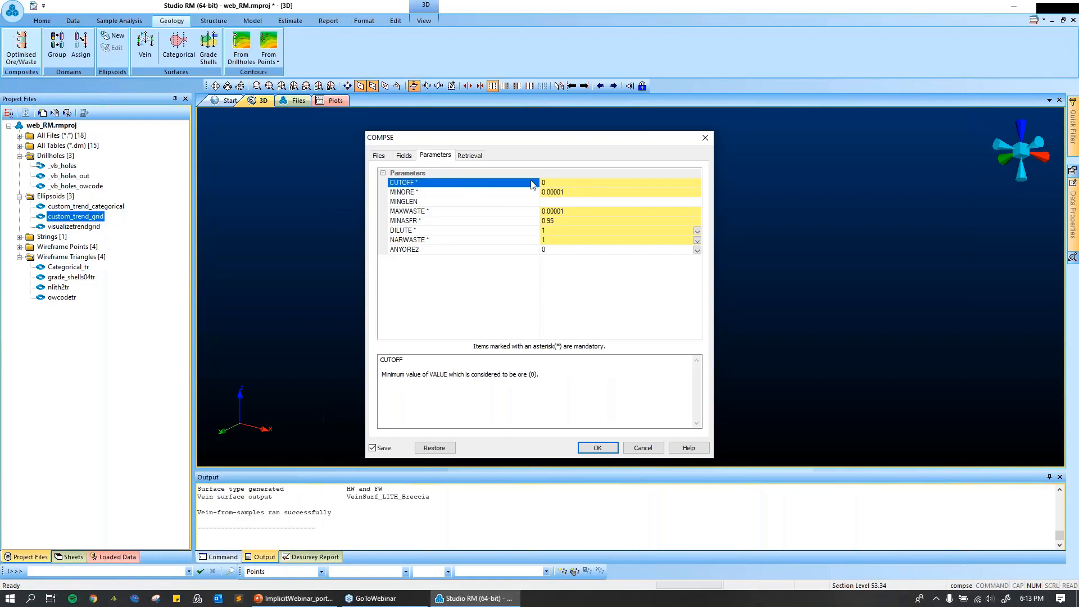
click(494, 193)
click(576, 193)
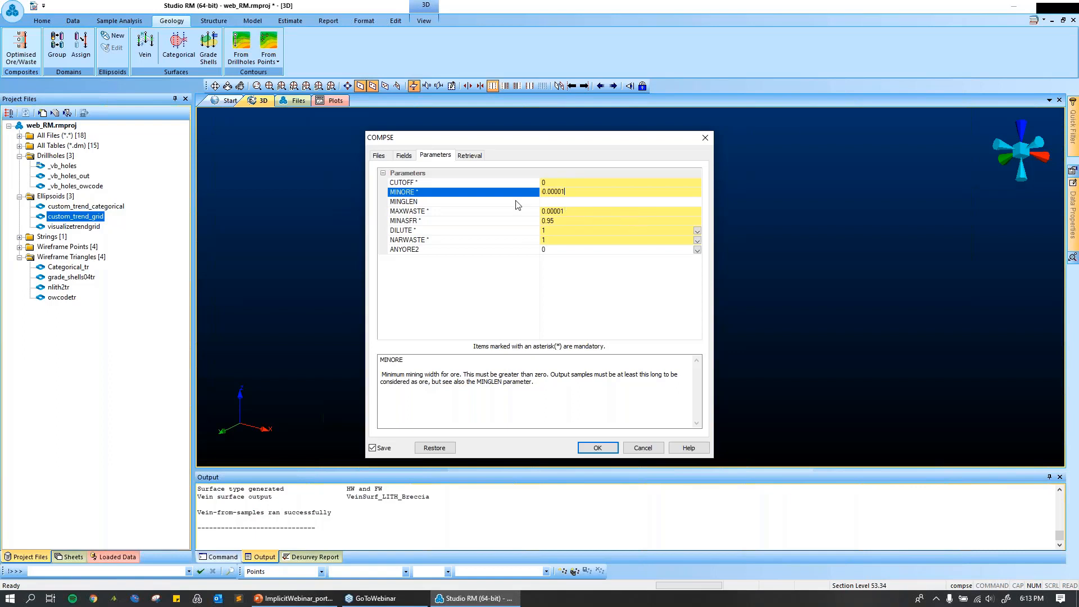
Review the descriptions of the MINGLEN, MAXWASTE, MINASFR and DILUTE parameters.
click(448, 220)
click(457, 203)
click(547, 212)
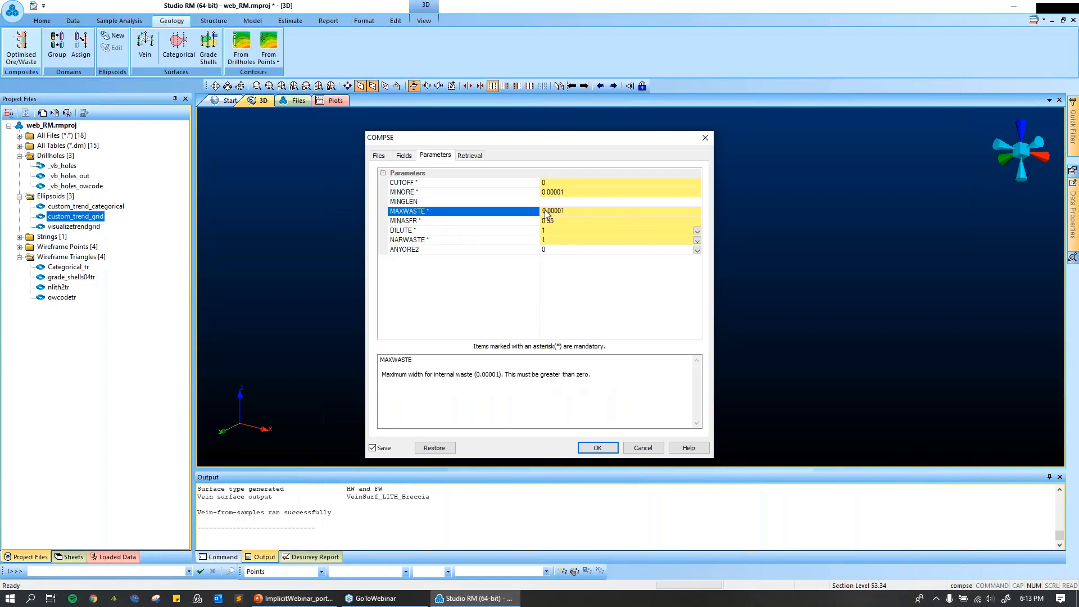
click(463, 222)
click(464, 230)
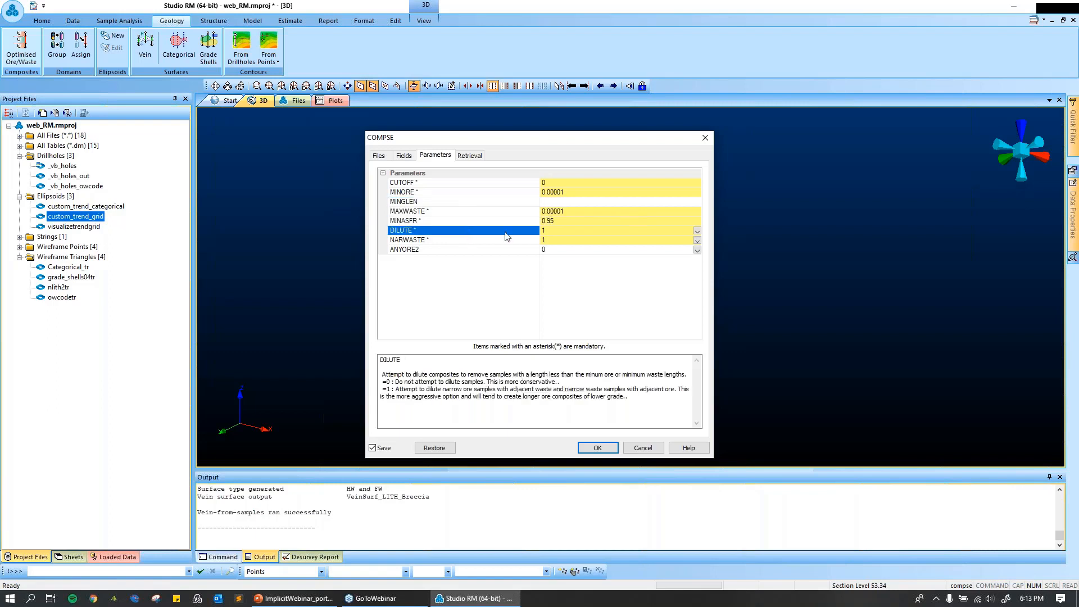
Restore the saved COMPSE settings with CUTOFF 0.1, MINORE 0.5, DILUTE 0 and NARWASTE 2, and review the DILUTE and NARWASTE options.
click(554, 232)
click(449, 448)
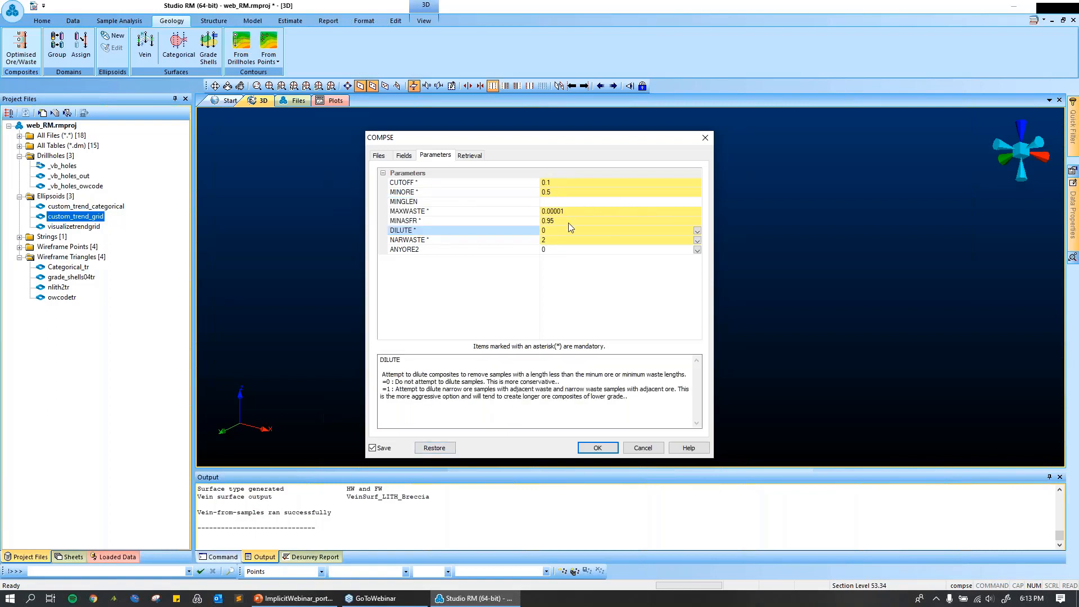
click(568, 240)
click(470, 225)
click(551, 231)
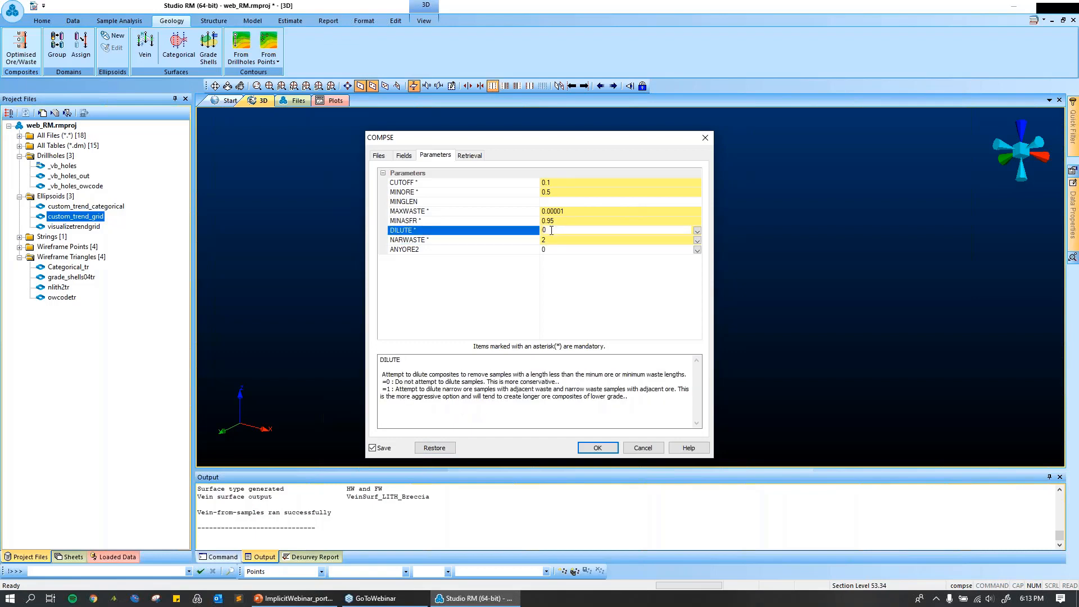
click(526, 240)
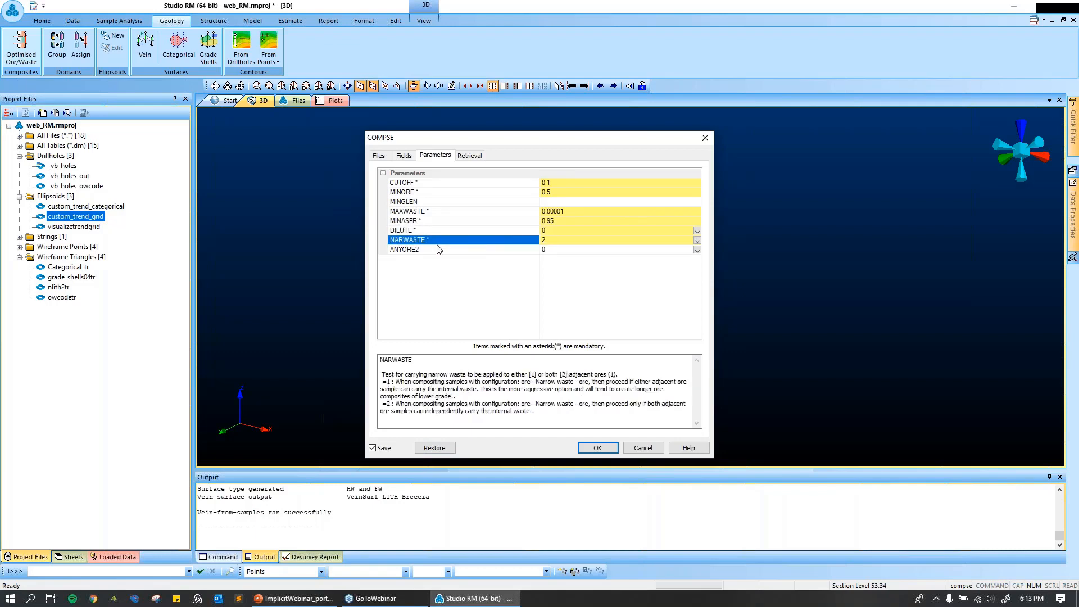
click(565, 240)
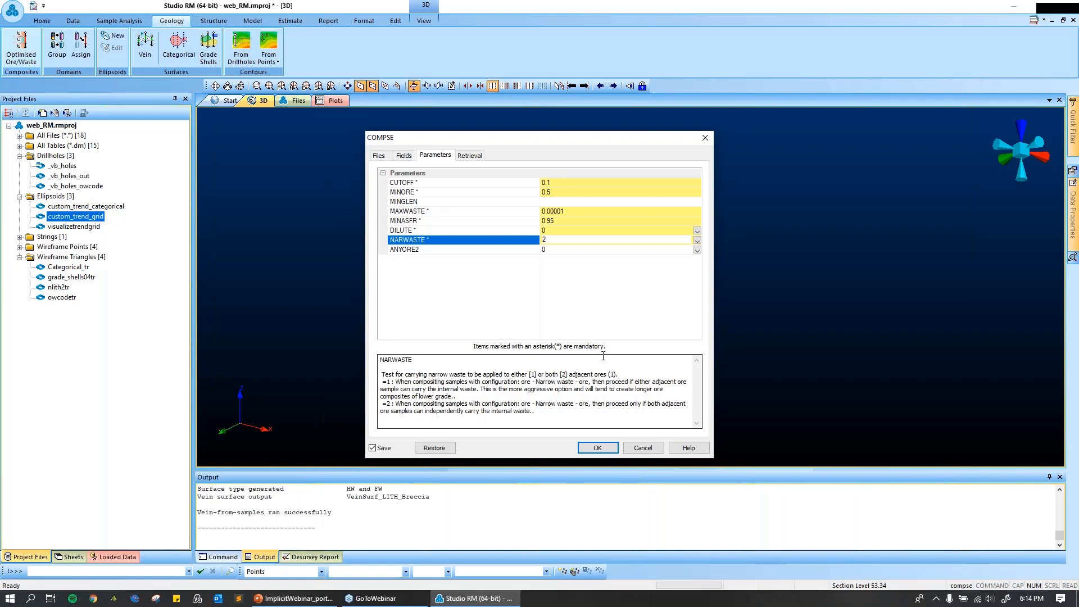
Check the restored COMPSE field assignments and the CUTOFF and MINORE parameters.
click(403, 156)
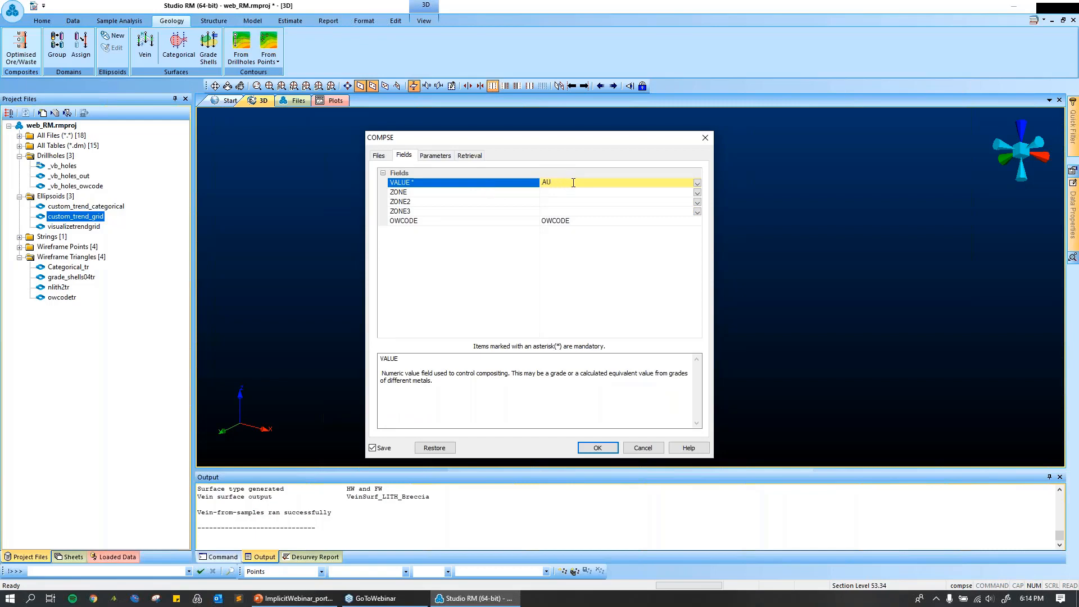
click(572, 222)
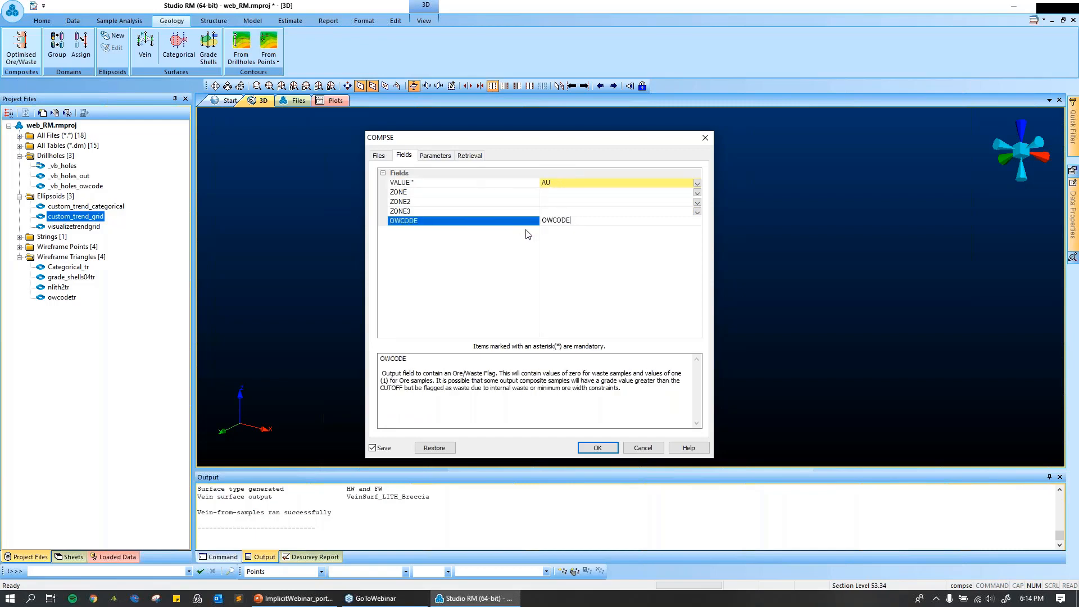
click(435, 156)
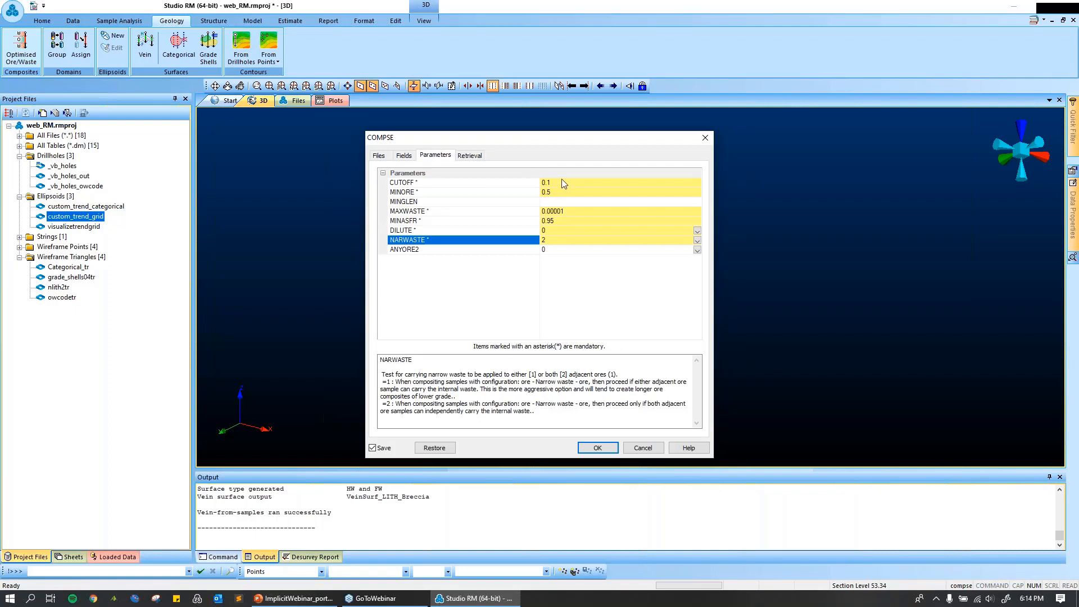
click(556, 182)
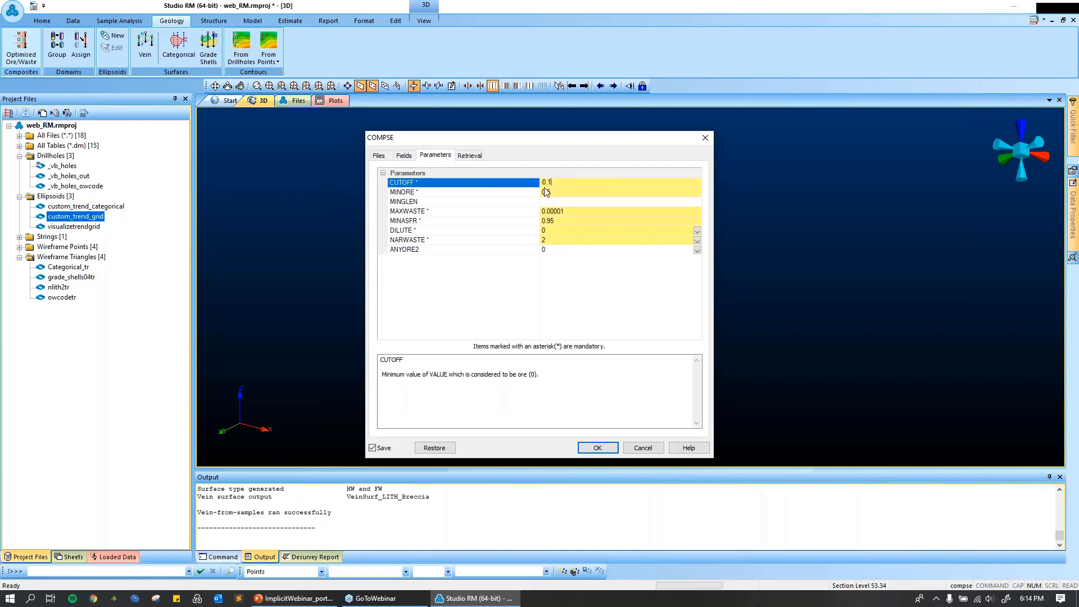
click(497, 193)
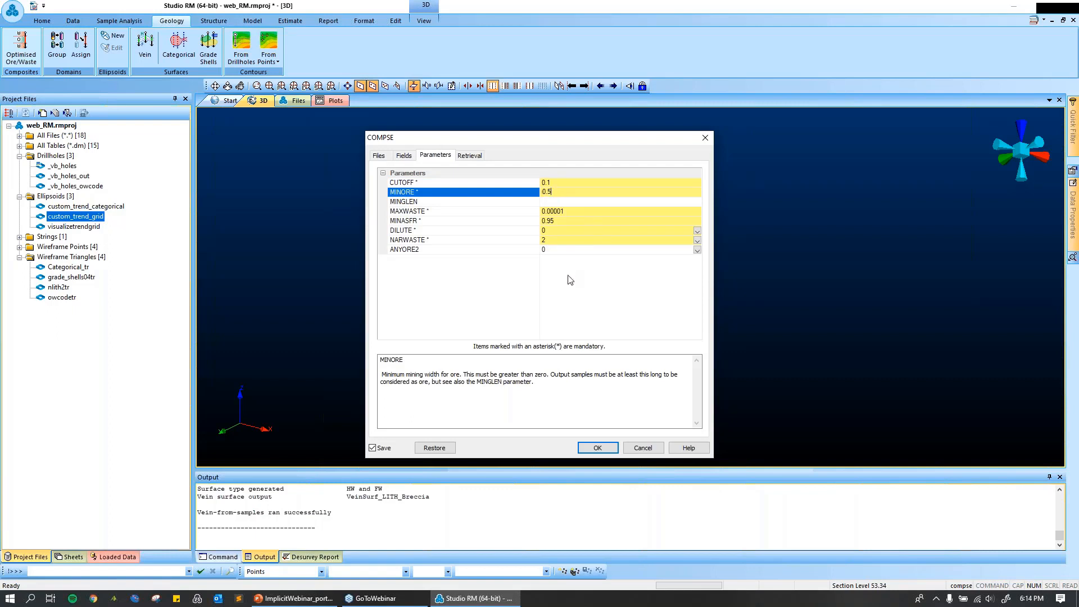
Run COMPSE on _vb_holes with outputs _vb_holes_out and _vb_holes_owcode, replacing the existing output file.
click(380, 156)
click(590, 184)
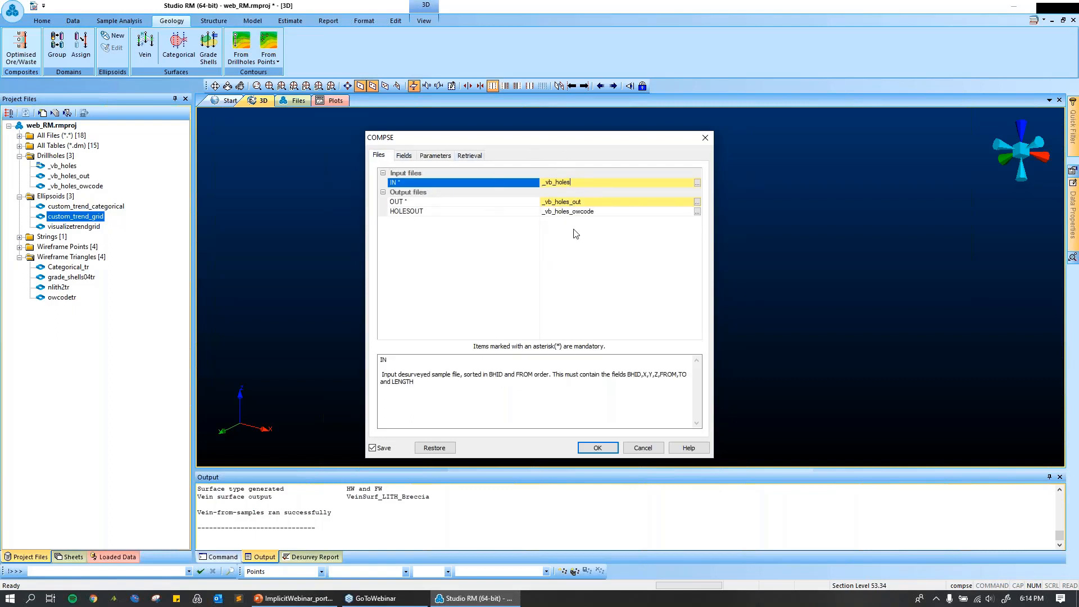
click(607, 205)
click(605, 213)
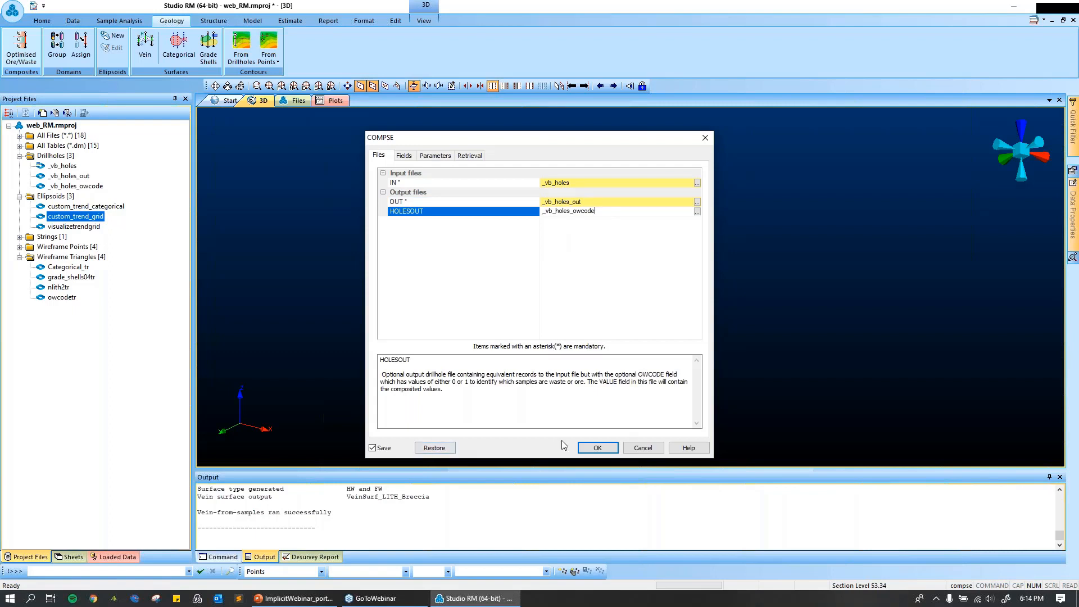
click(598, 447)
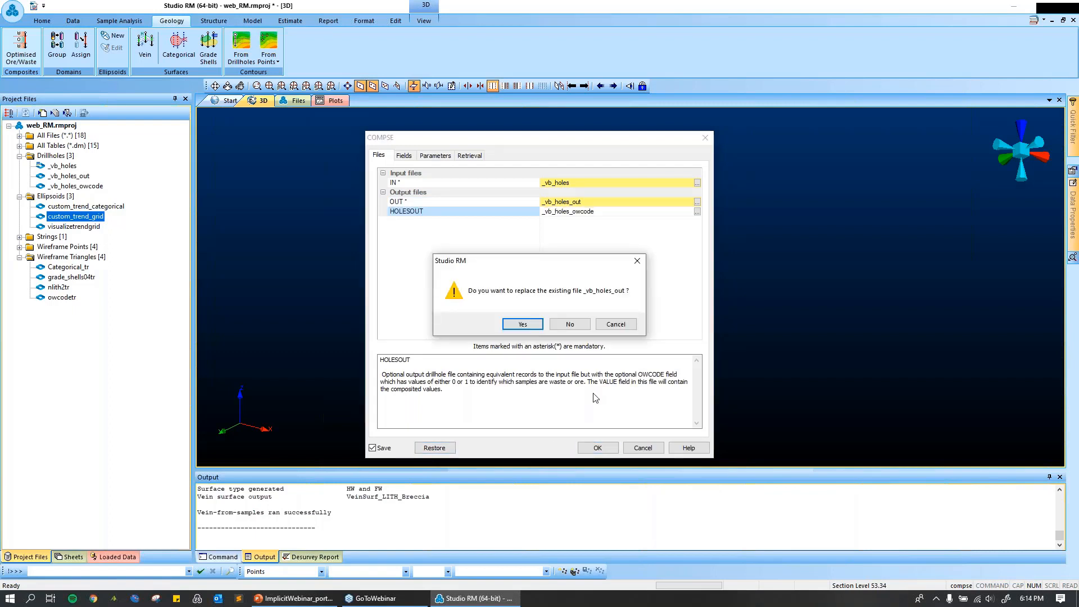
click(521, 326)
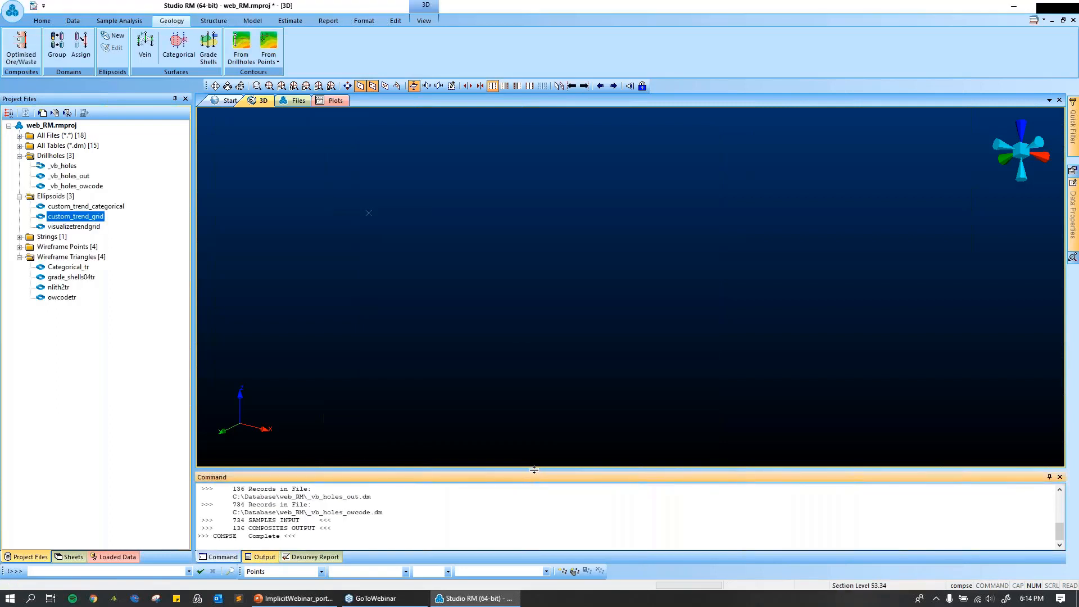
Enlarge the command log area and compare the input sample and output composite counts reported by COMPSE.
drag(533, 469, 542, 430)
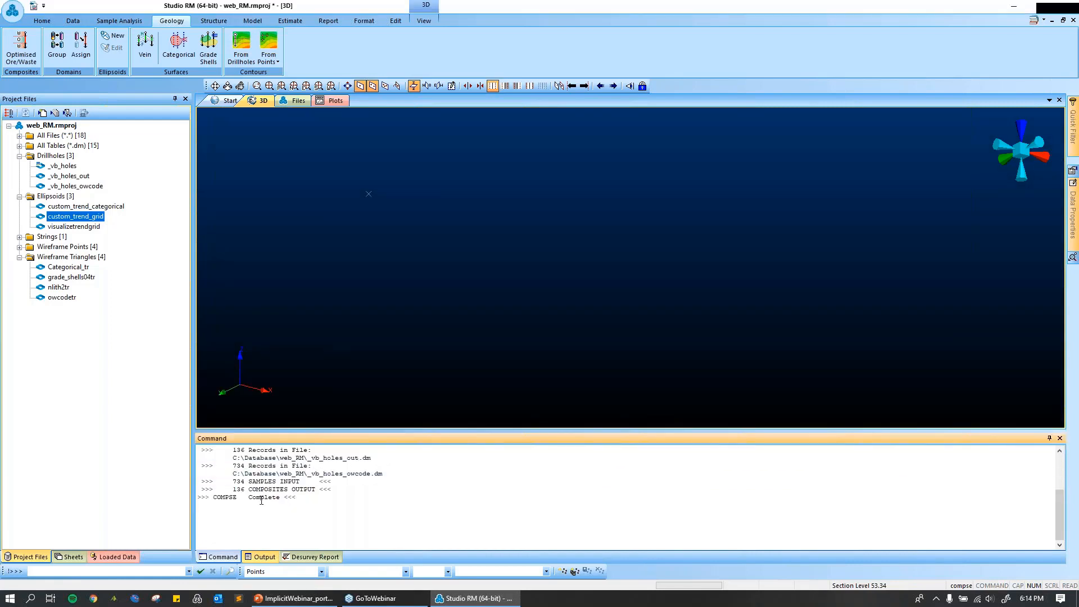
drag(245, 482, 337, 486)
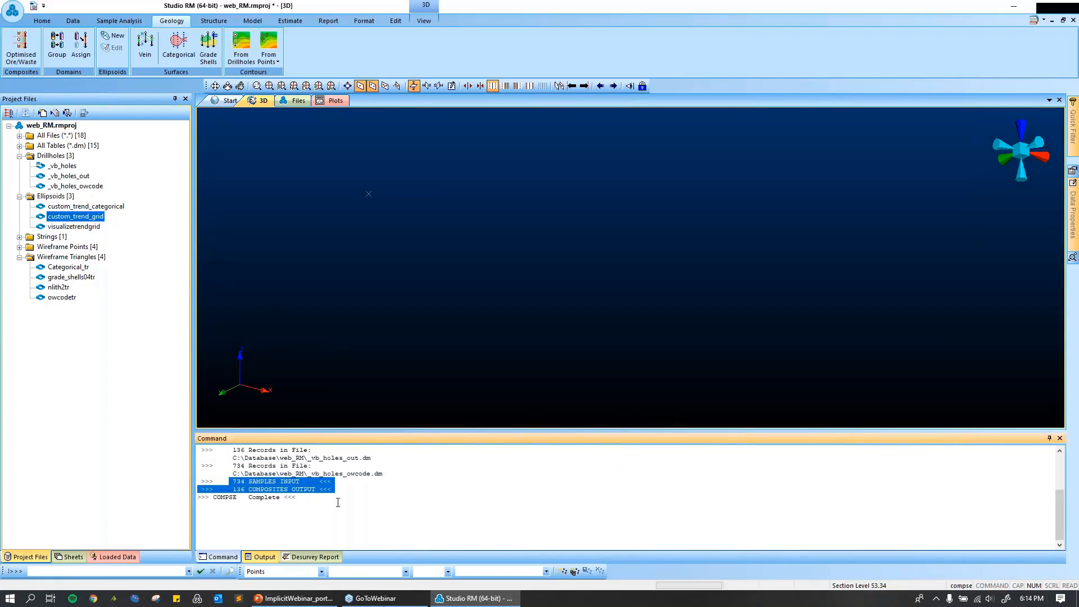
click(243, 482)
drag(234, 488, 329, 487)
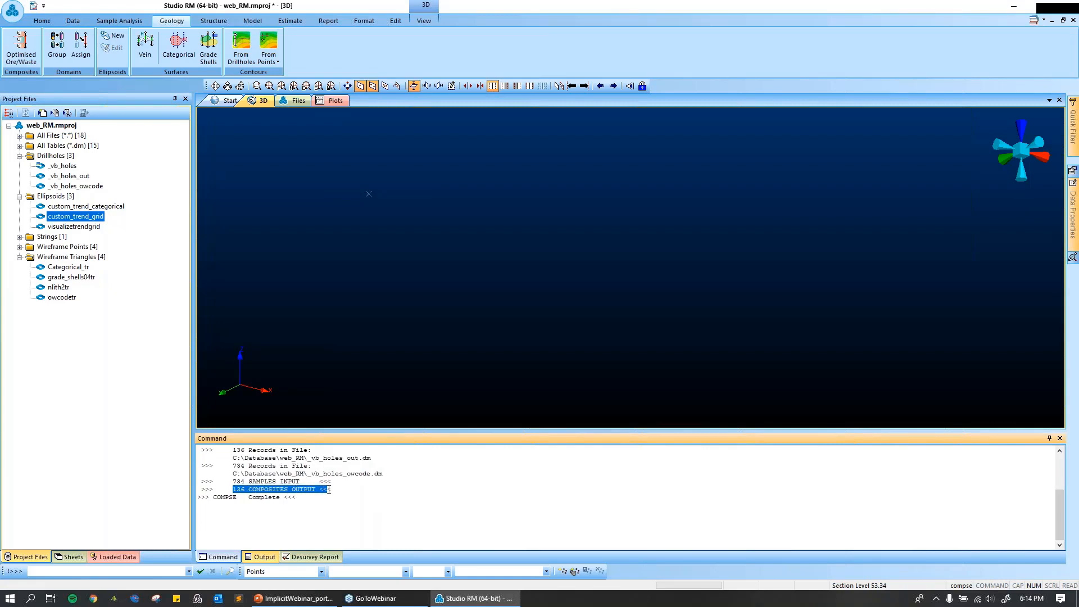
drag(300, 482, 225, 478)
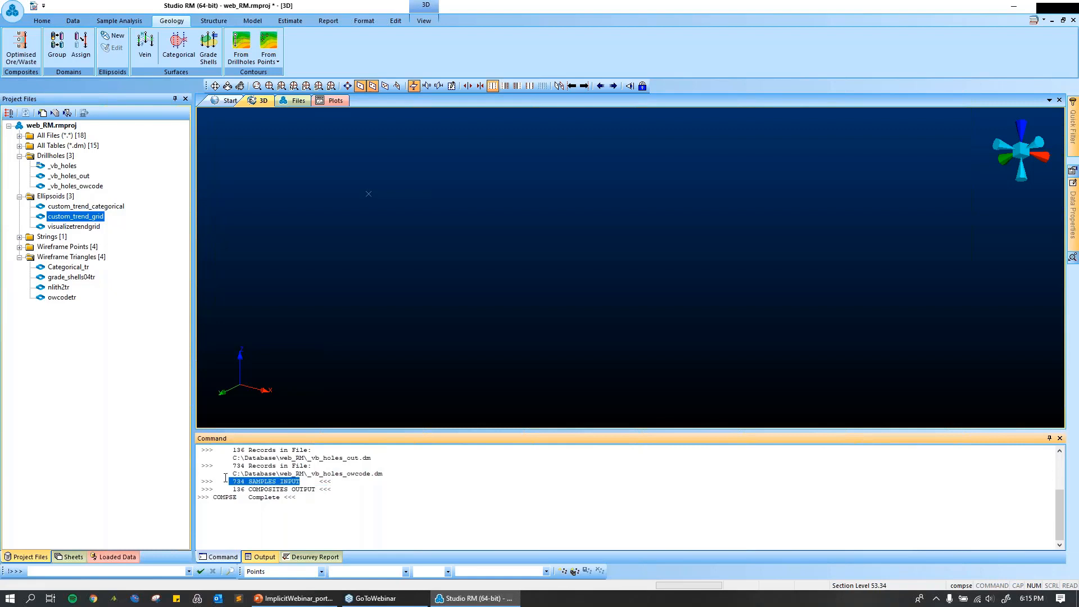
click(345, 516)
Open the _vb_holes_out drillhole file in the Datamine Table Editor and maximize the editor window.
click(42, 556)
click(75, 167)
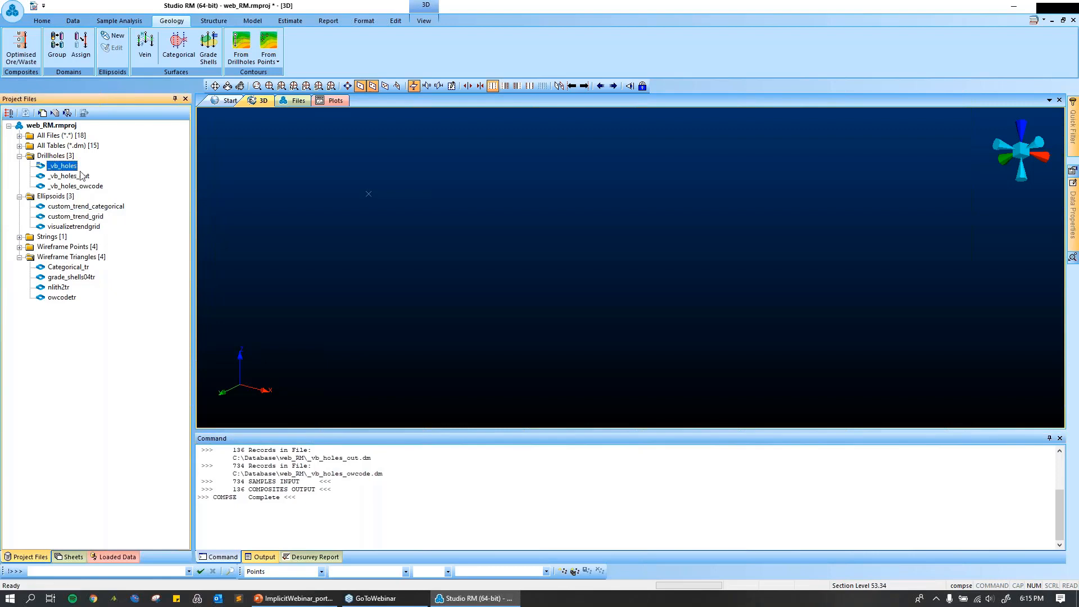
click(83, 177)
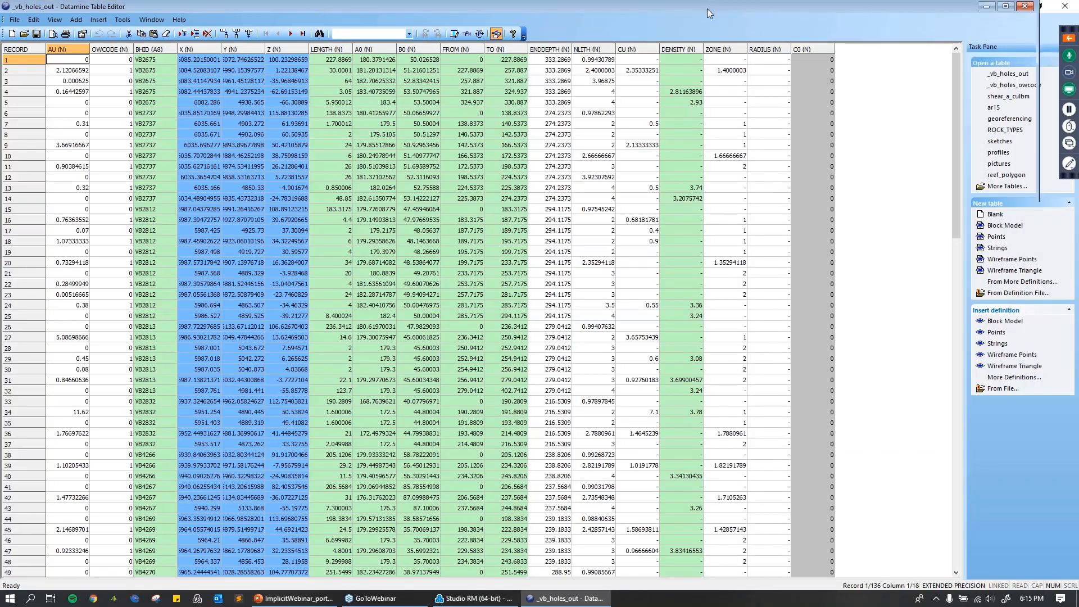
double_click(706, 8)
double_click(866, 8)
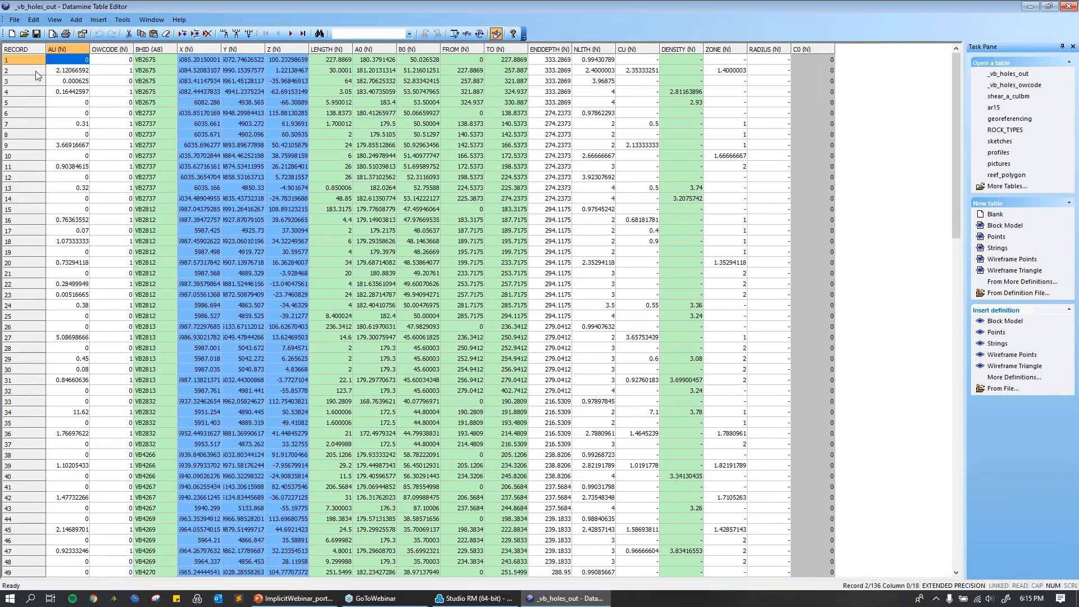
Examine the composite records in _vb_holes_out, comparing their OWCODE flags with their AU grades.
click(24, 72)
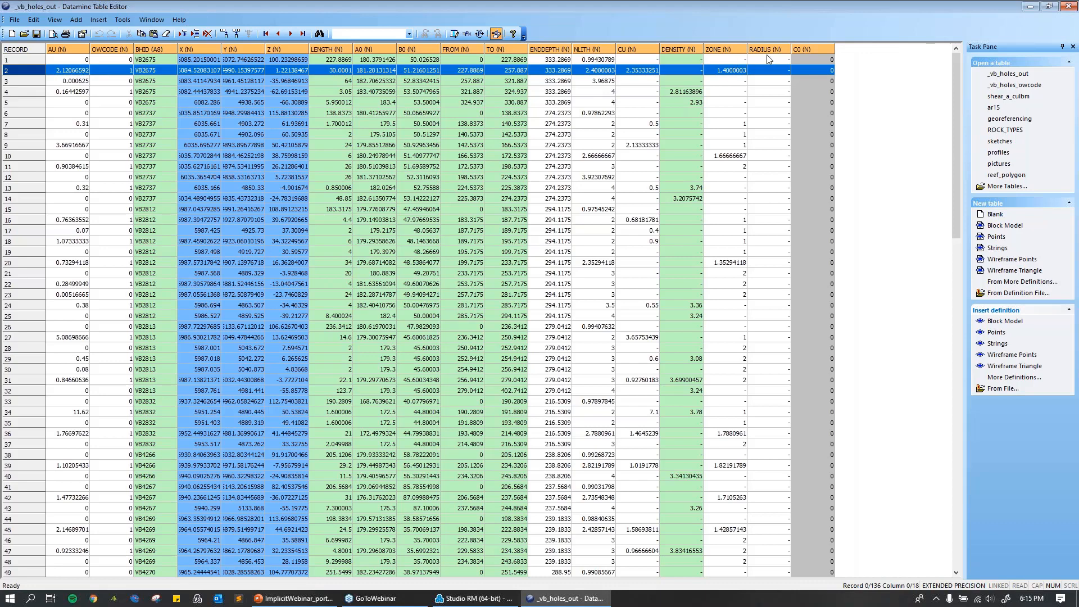
click(114, 50)
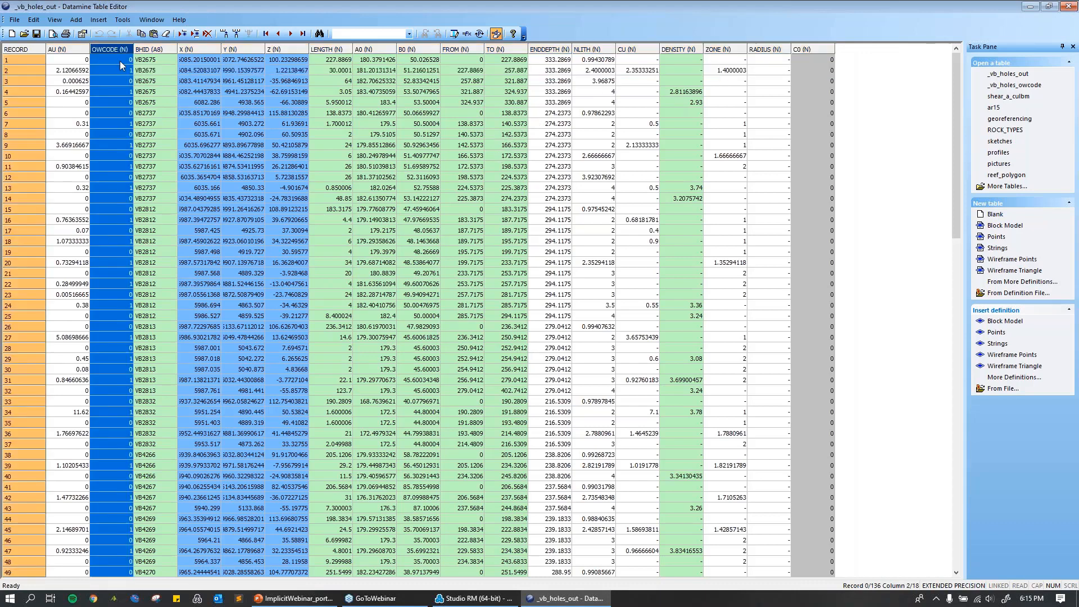
click(39, 67)
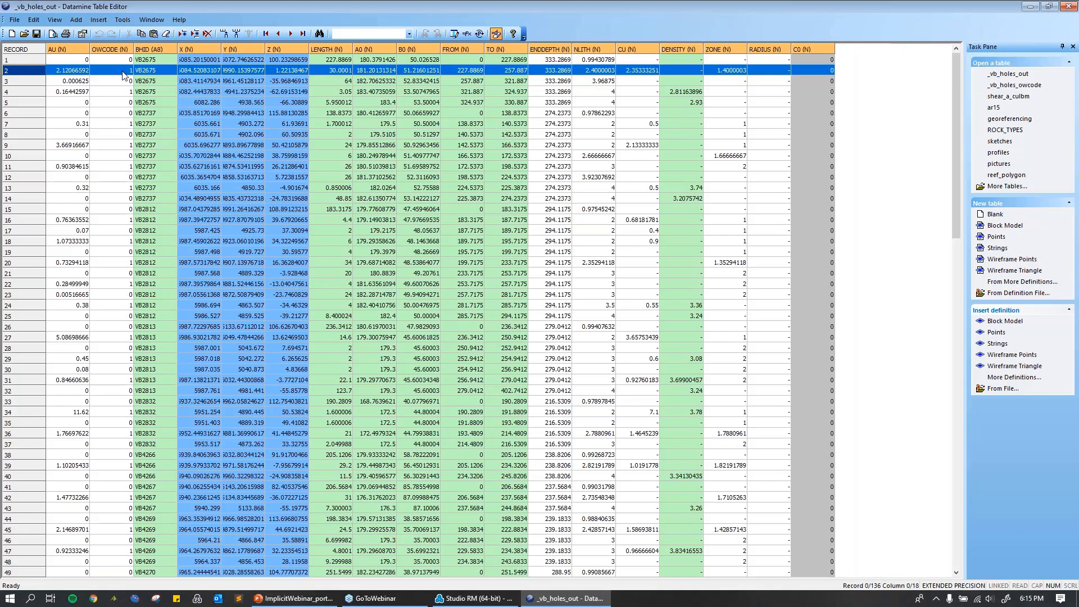
click(66, 59)
click(70, 103)
click(75, 112)
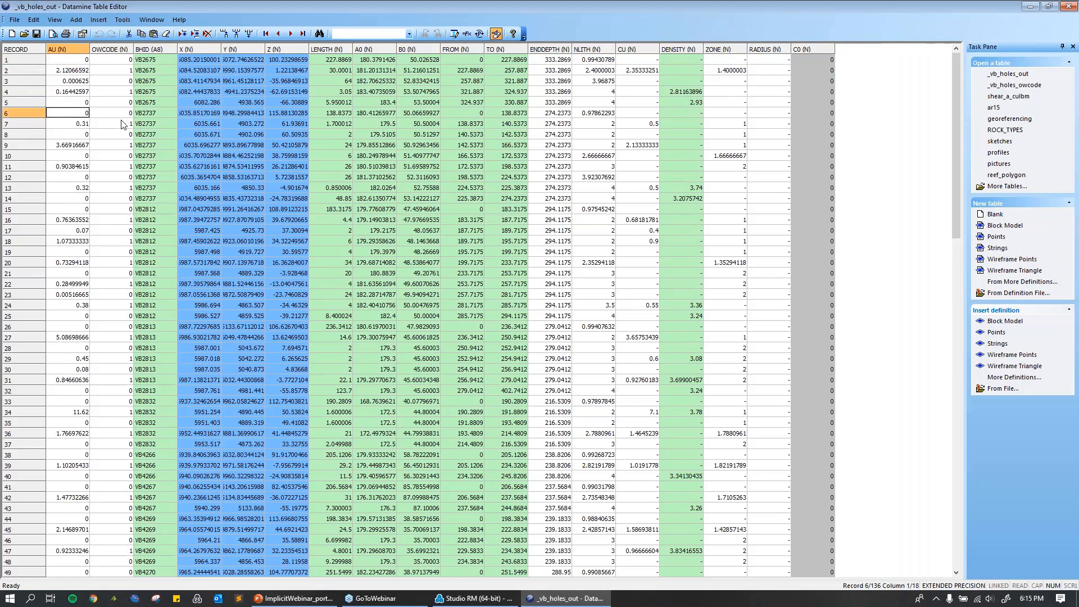
Check the OWCODE flags of records 5 to 7 in the _vb_holes_out table and close the table.
click(123, 123)
click(125, 113)
click(127, 104)
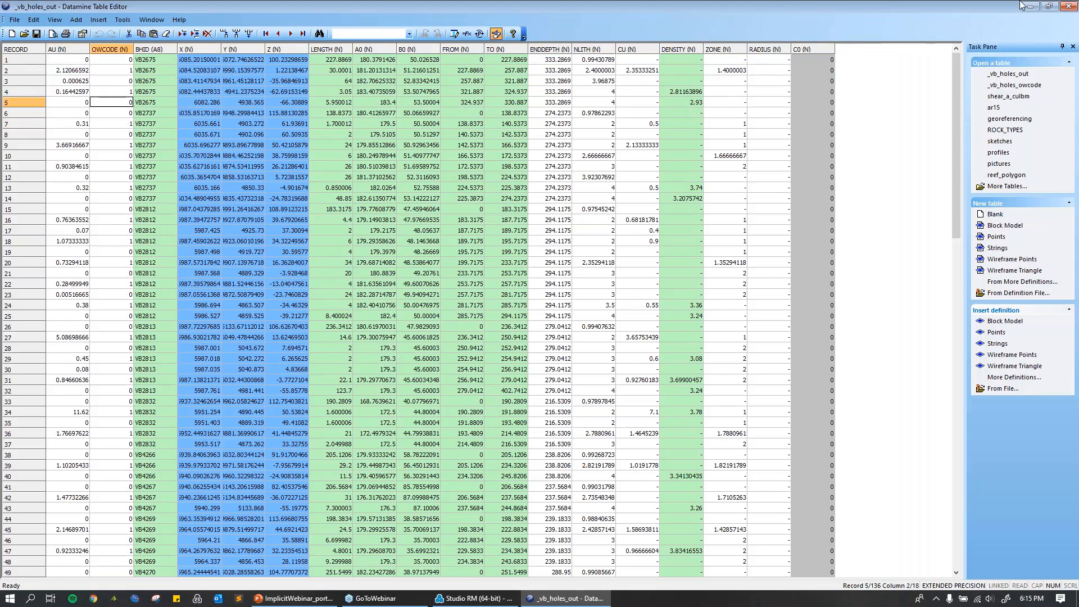
click(1069, 7)
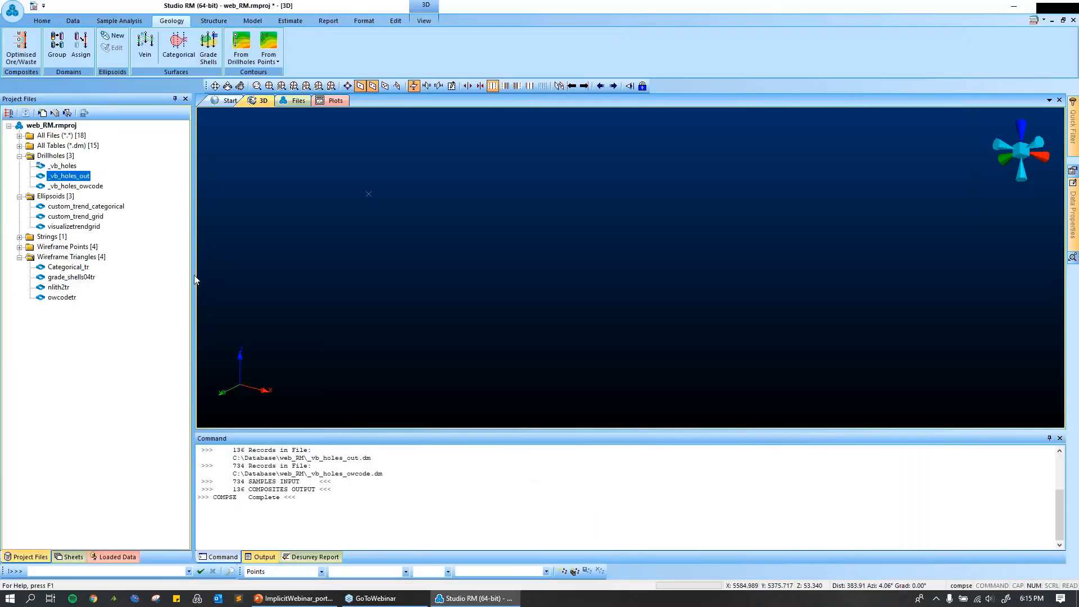
Open the _vb_holes_owcode drillhole file in the Table Editor, review its records across all columns, and close it.
double_click(99, 186)
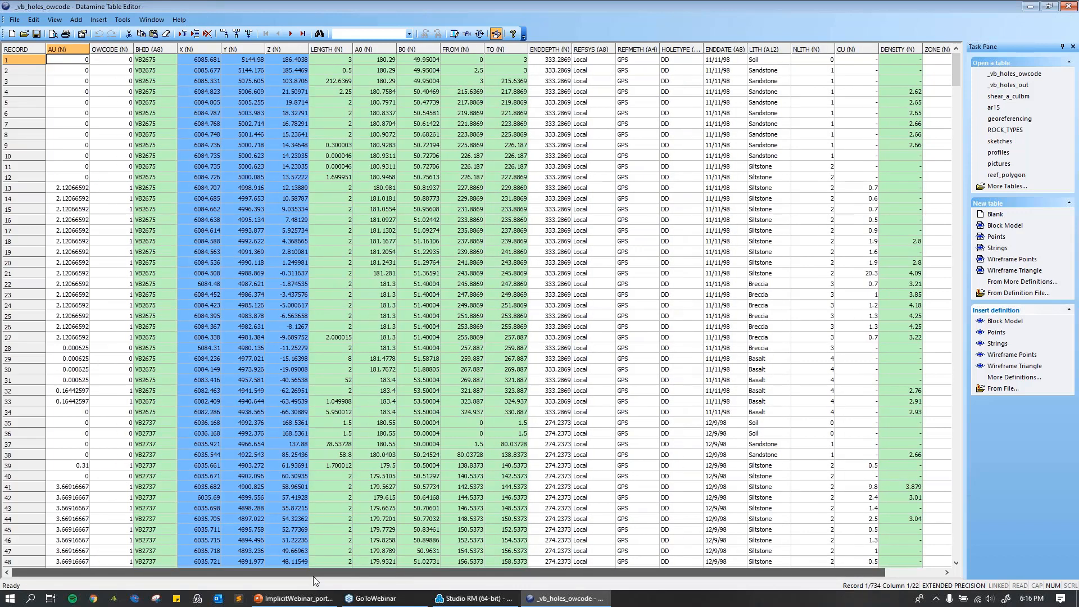
drag(374, 593, 539, 585)
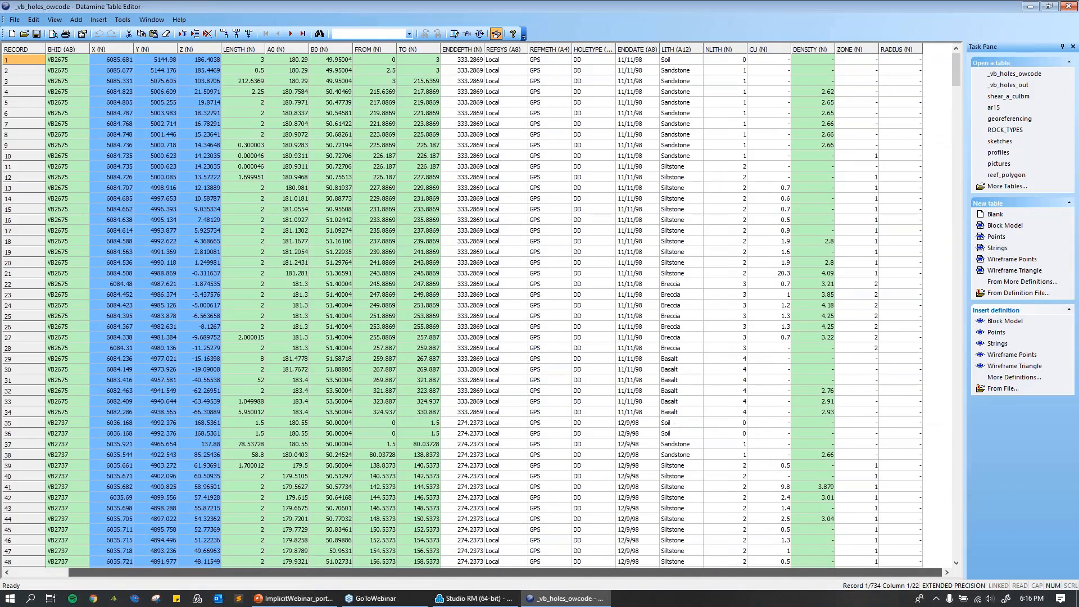
click(1068, 6)
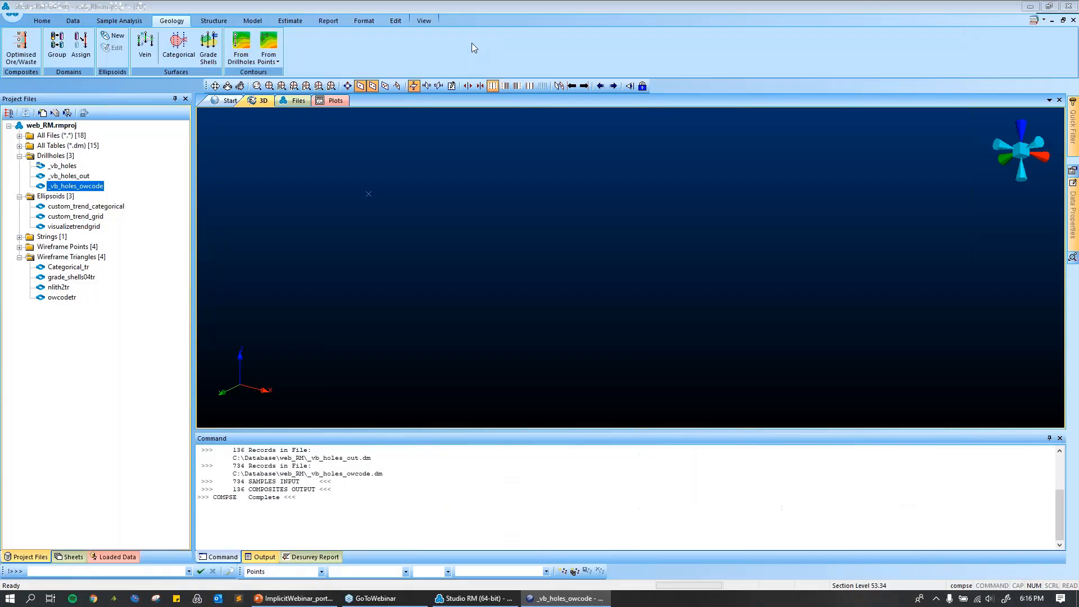
Load _vb_holes_owcode into the 3D view and colour its drillhole lines by the OWCODE column.
drag(83, 191, 412, 238)
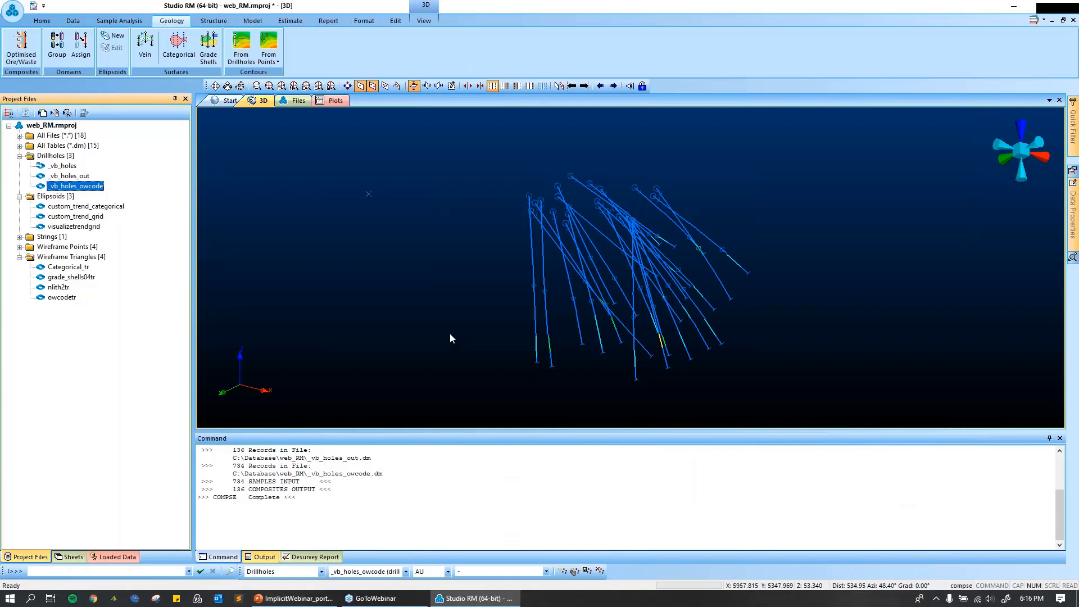
click(70, 556)
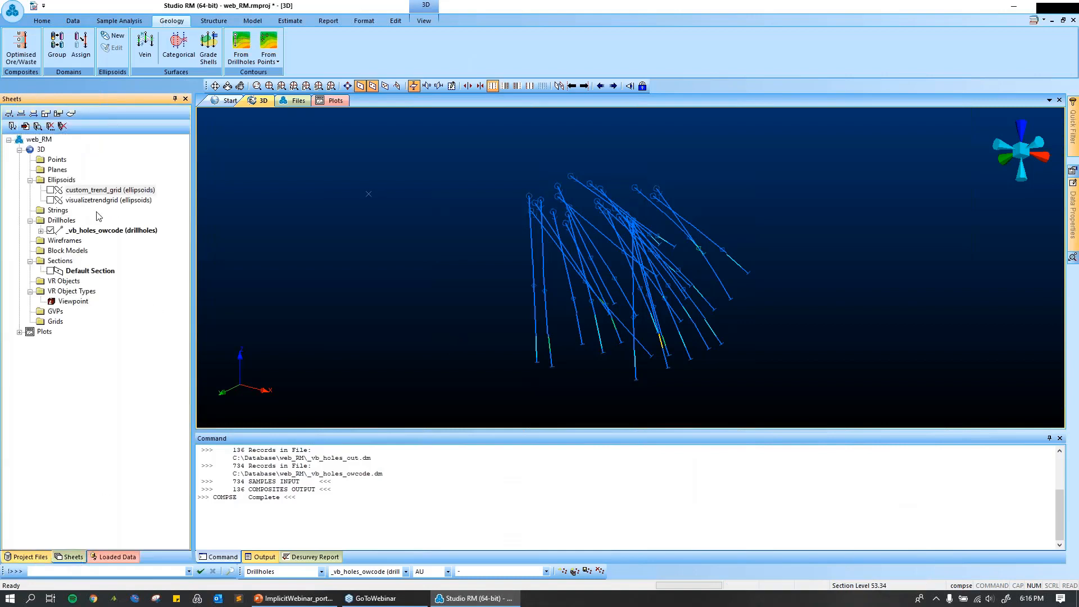
double_click(92, 230)
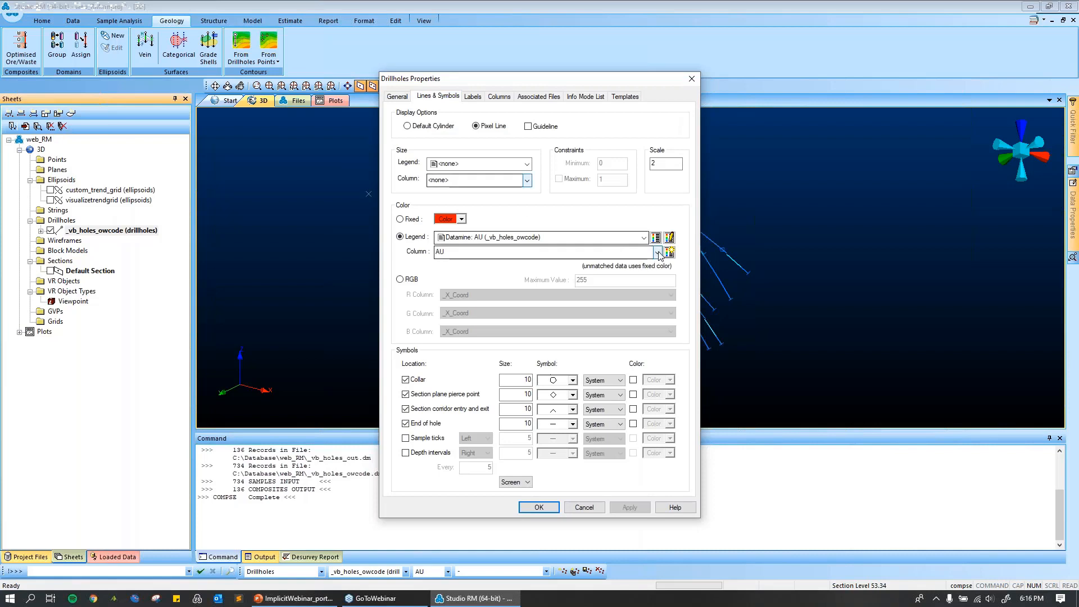
click(657, 252)
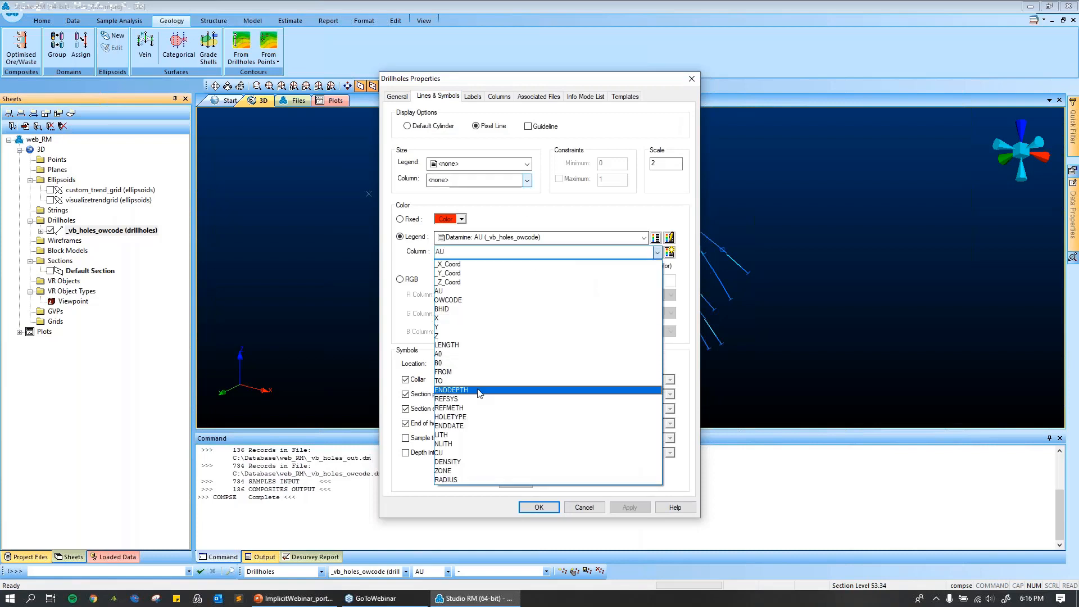
click(472, 301)
click(630, 507)
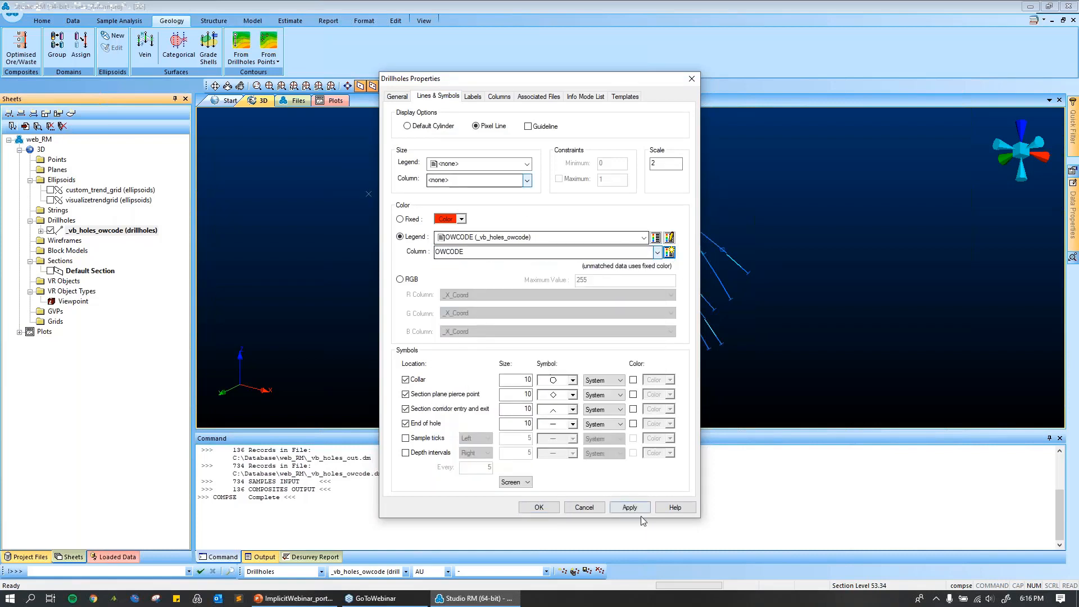
click(539, 507)
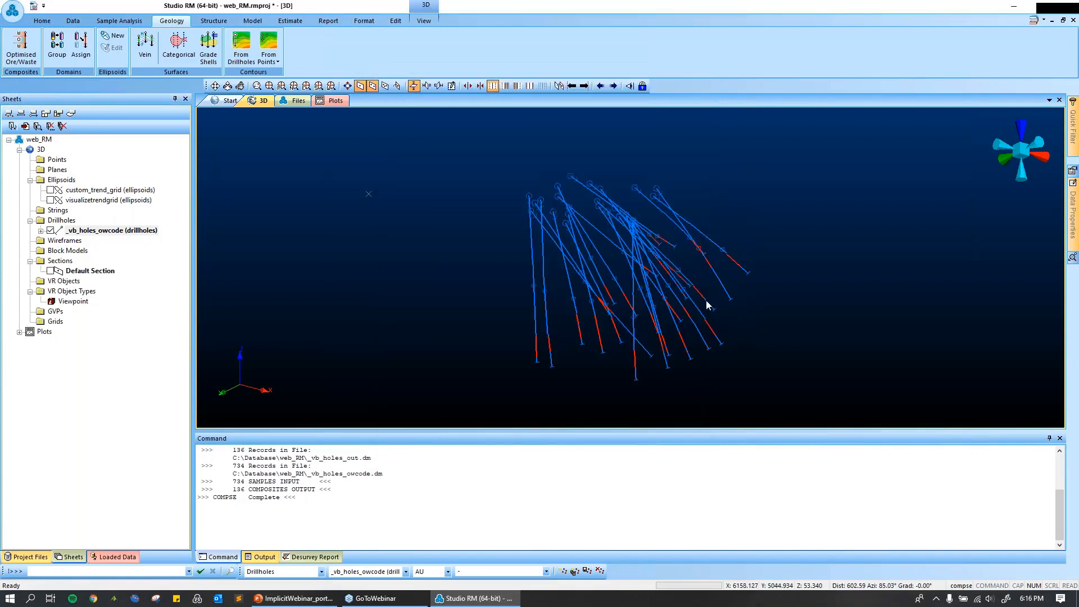
Enable sample ticks of size 10 on the _vb_holes_owcode drillholes and set the line scale to 5.
scroll(706, 325, up, 3)
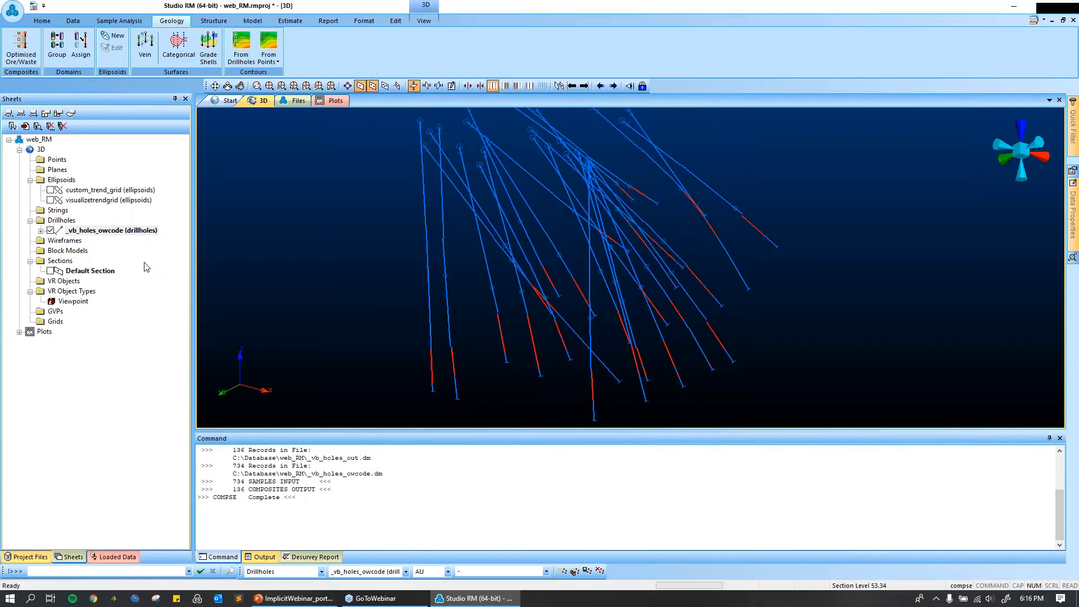
double_click(130, 231)
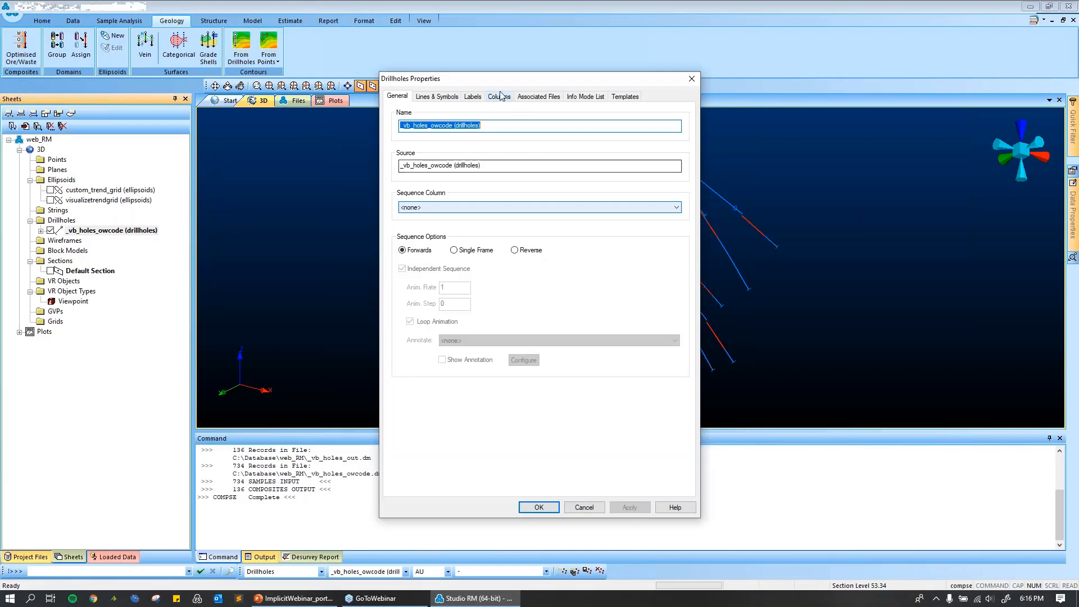
drag(411, 82, 122, 127)
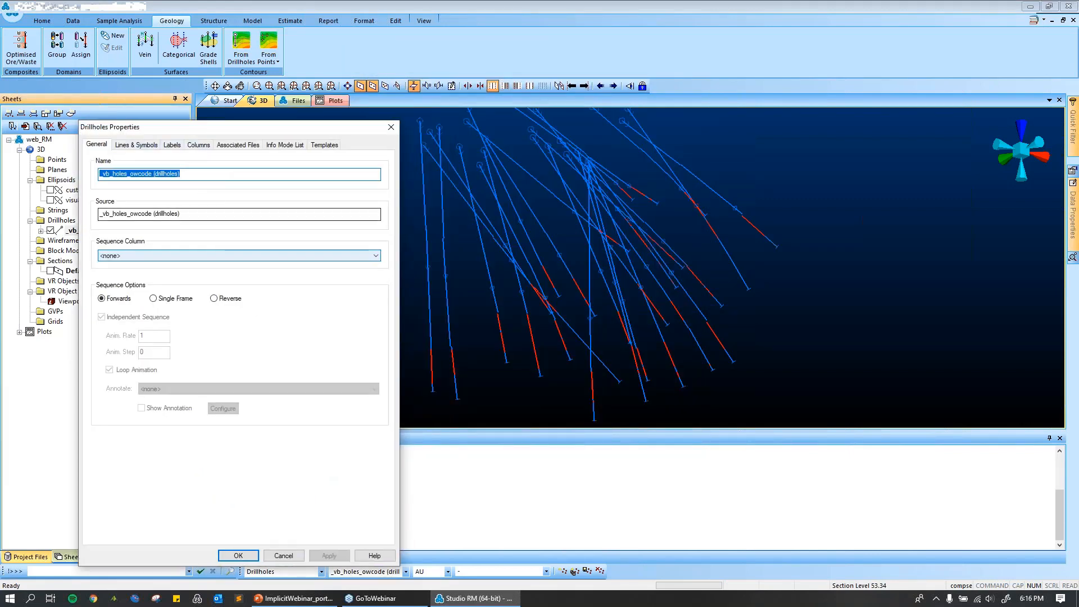
click(135, 145)
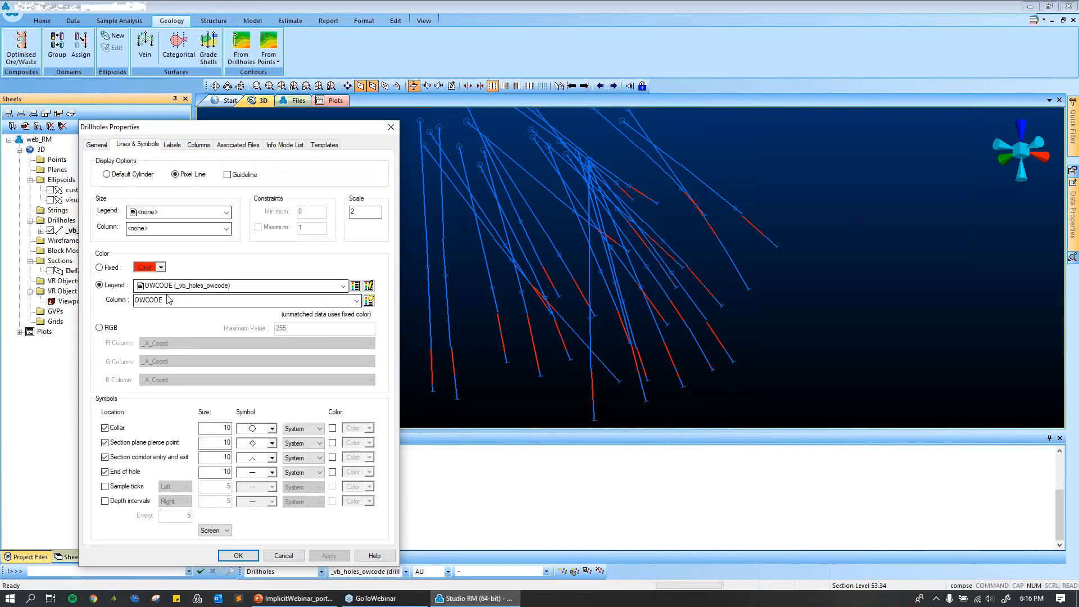
drag(235, 131, 206, 46)
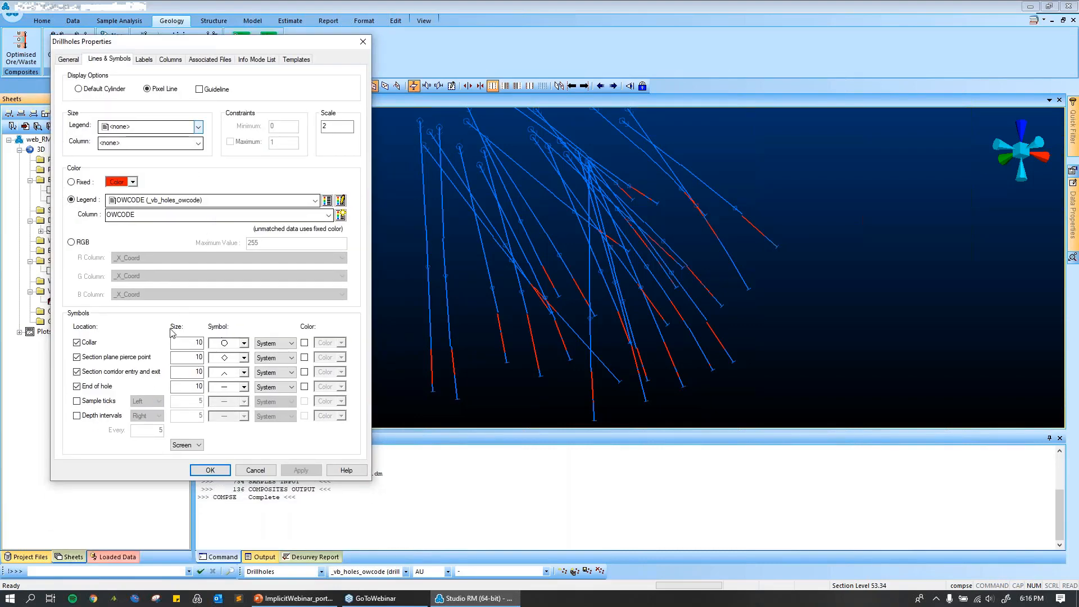
click(77, 401)
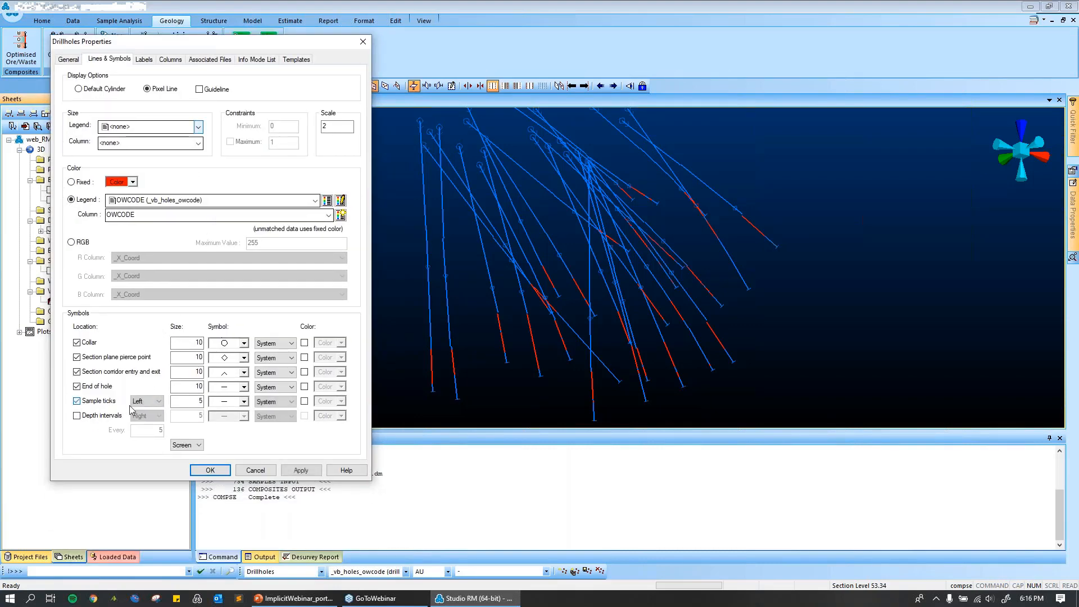
double_click(192, 403)
text(10)
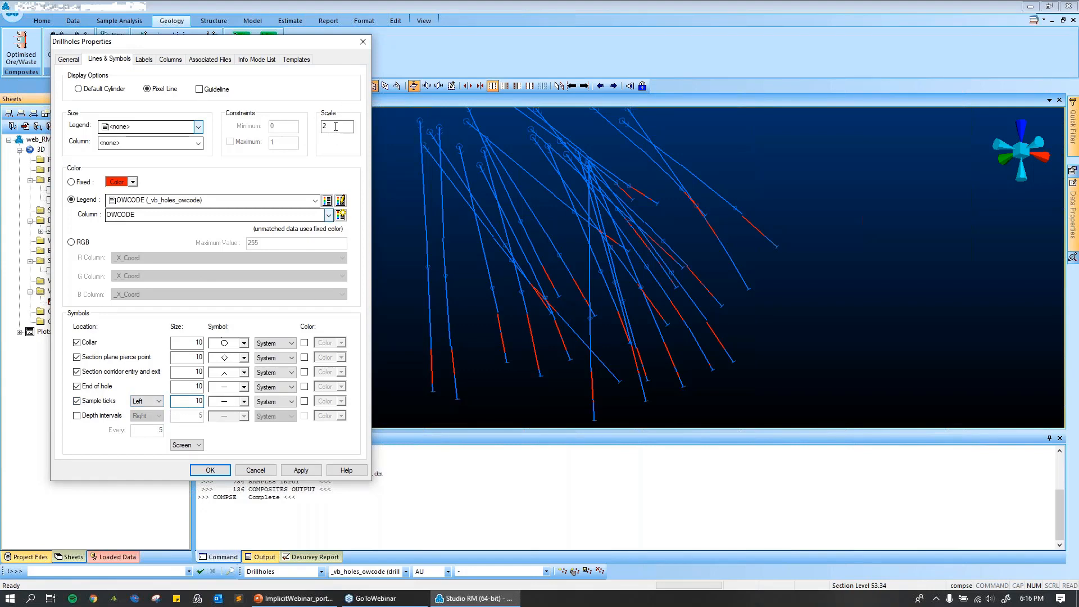
drag(336, 127, 305, 126)
click(314, 472)
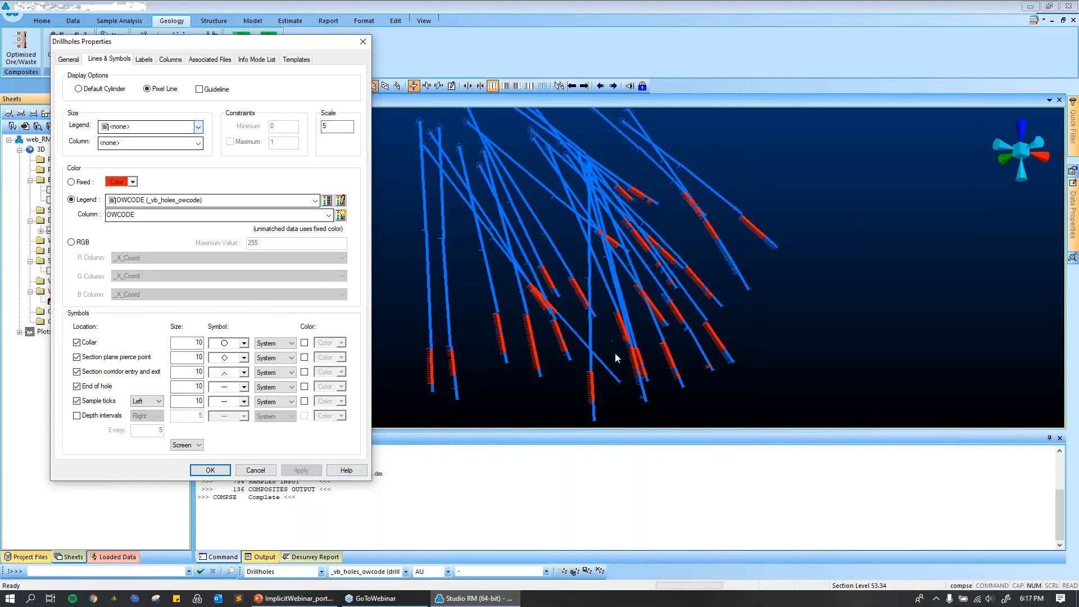
click(217, 475)
Examine the ore and waste intervals and their sample ticks along the drillholes from several angles in the 3D view.
scroll(578, 281, up, 2)
scroll(573, 302, up, 1)
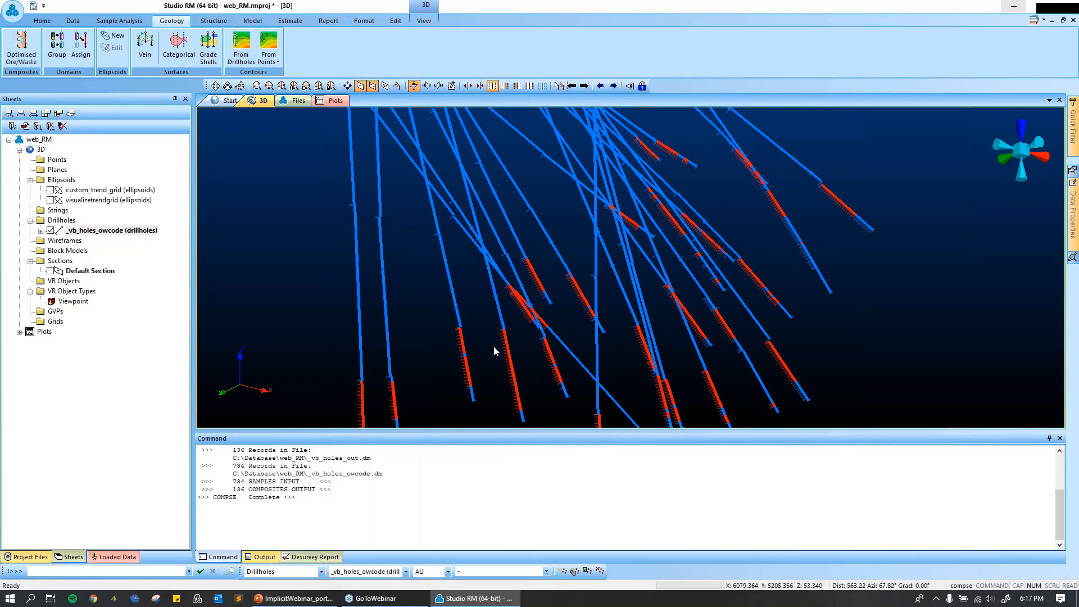
drag(477, 337, 697, 307)
scroll(315, 303, up, 5)
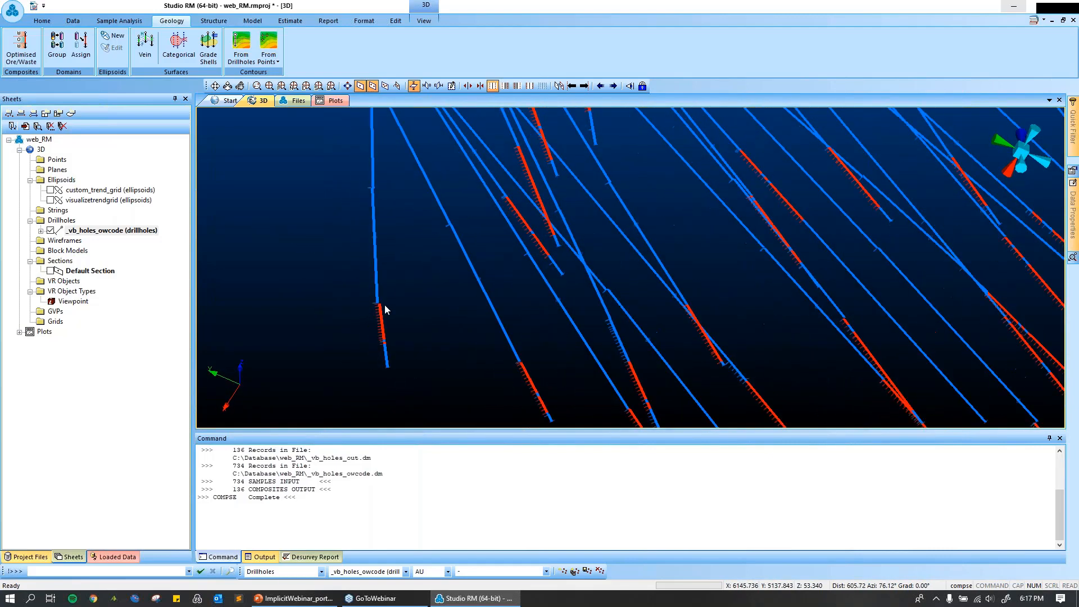
scroll(409, 319, down, 4)
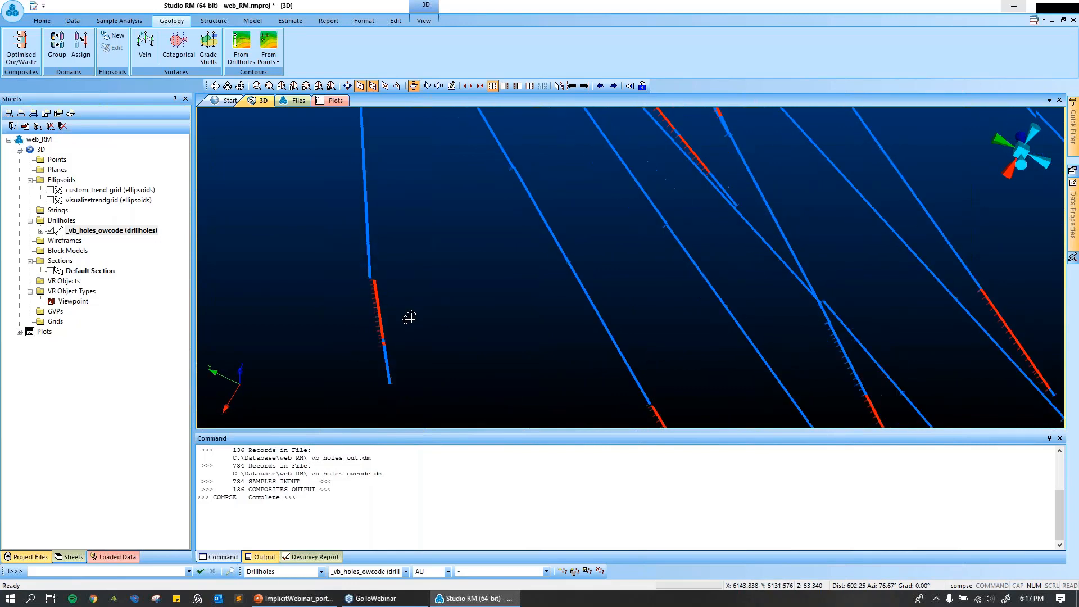
scroll(432, 334, down, 4)
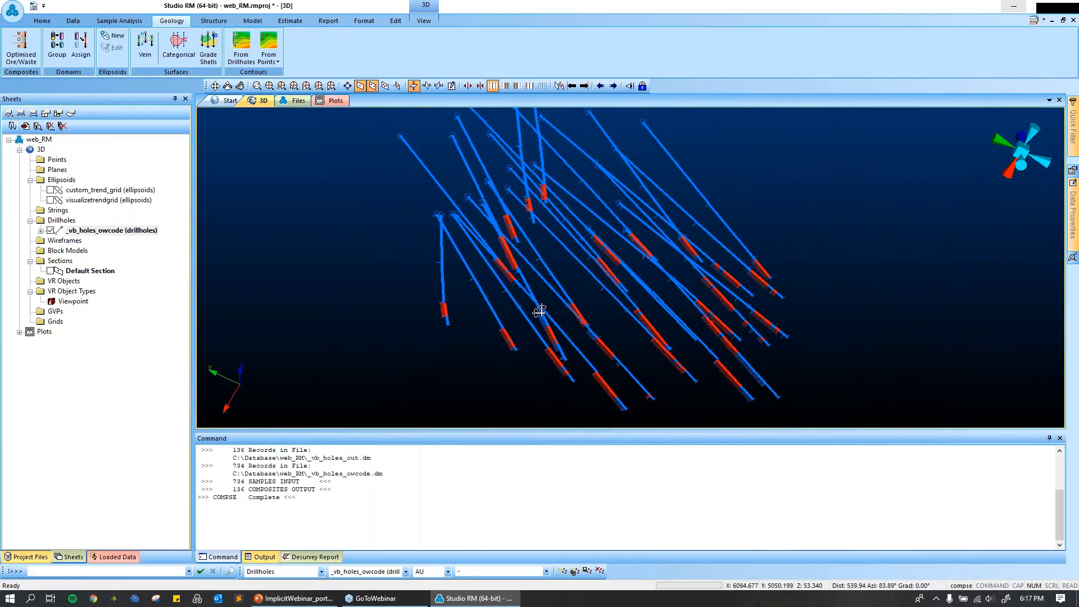
drag(539, 311, 499, 316)
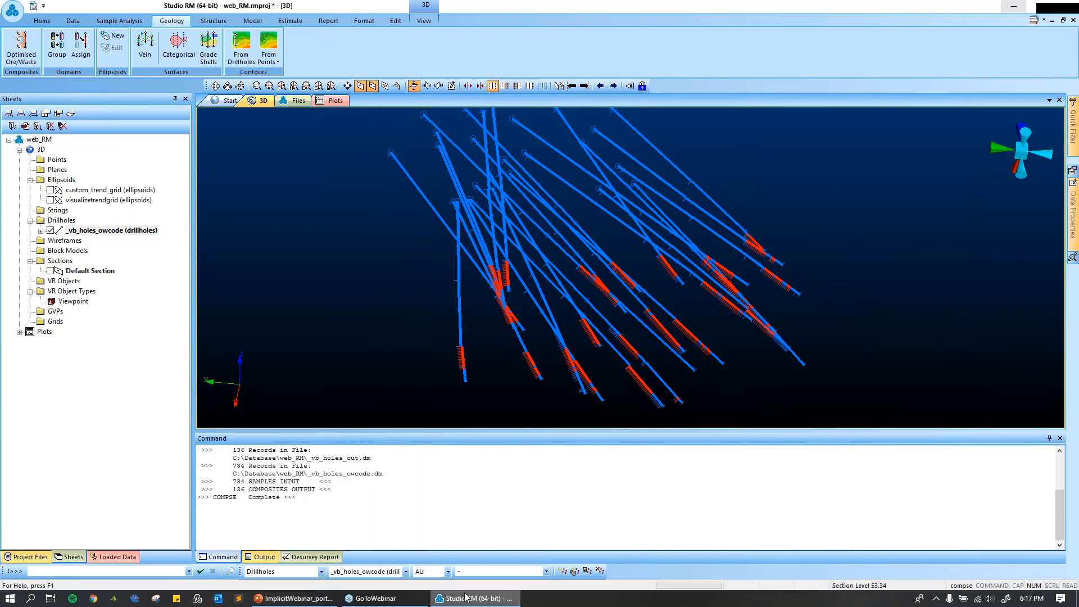
Switch to PowerPoint, present the COMPSE and GROUP slides, and end the slide show.
click(295, 599)
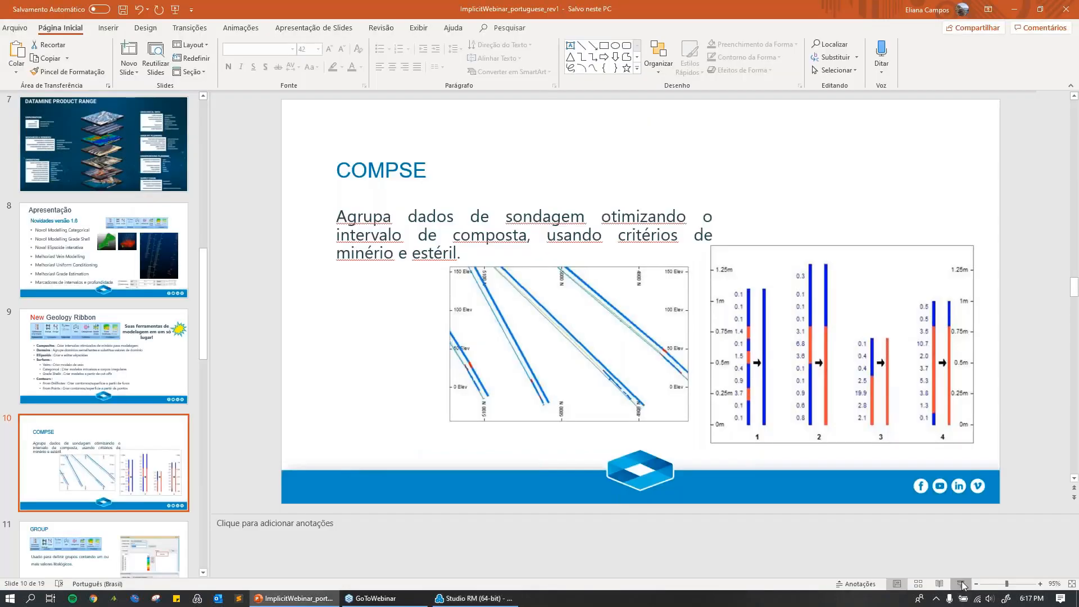
click(962, 584)
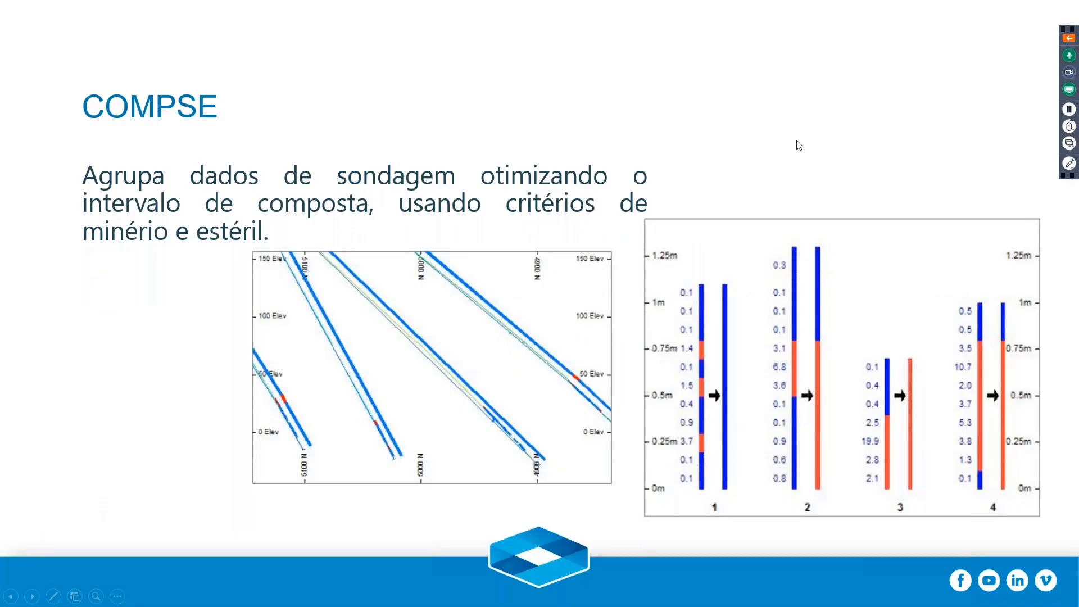
key(Right)
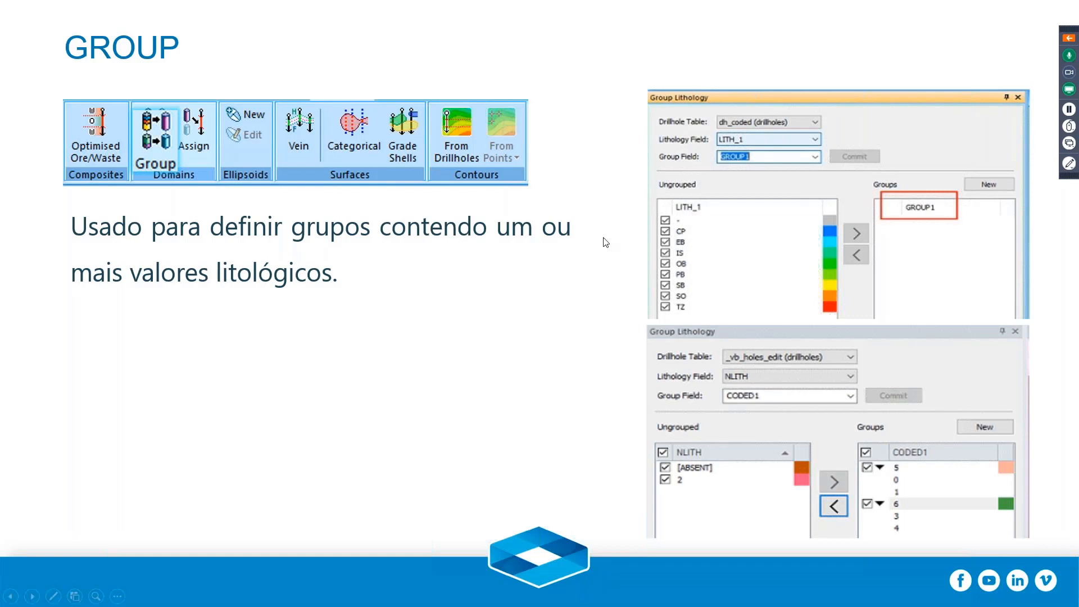
key(Escape)
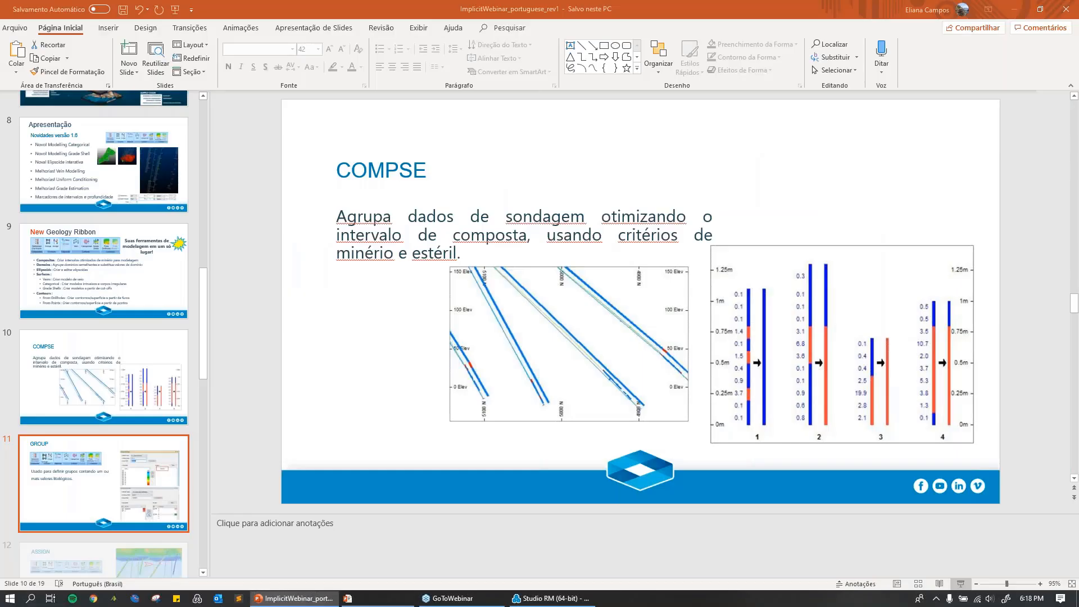
Return to Studio RM, auto-hide the Sheets pane, and start the Group Lithology command.
click(446, 599)
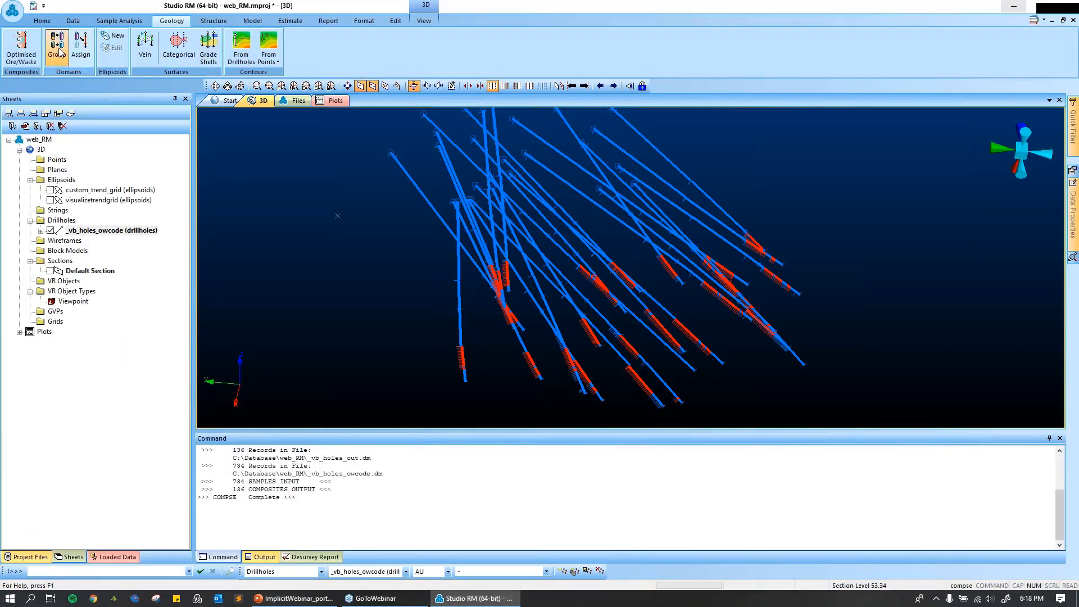
click(175, 99)
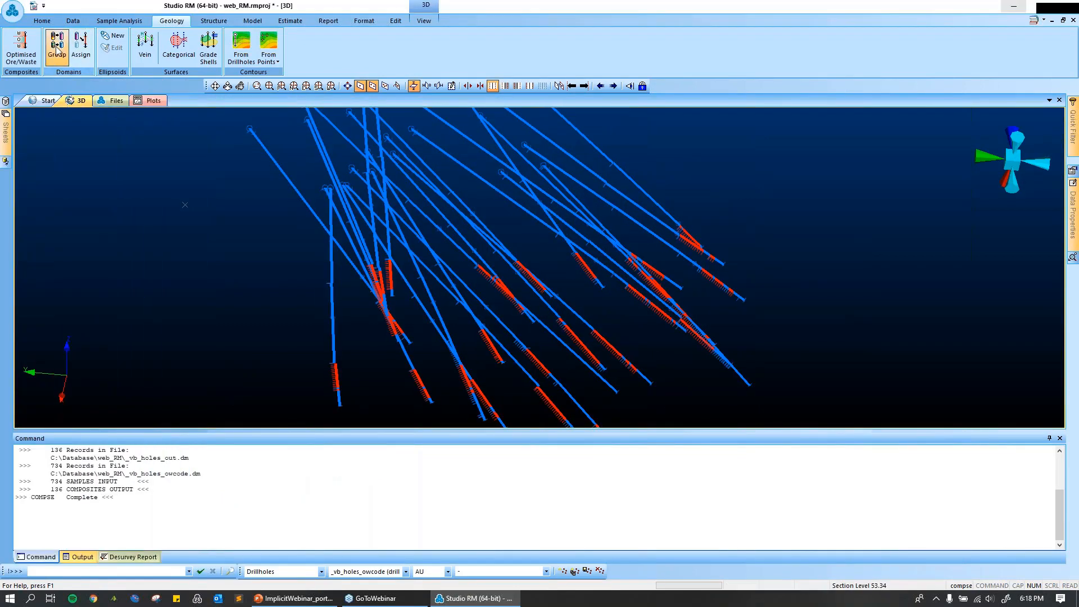
click(58, 47)
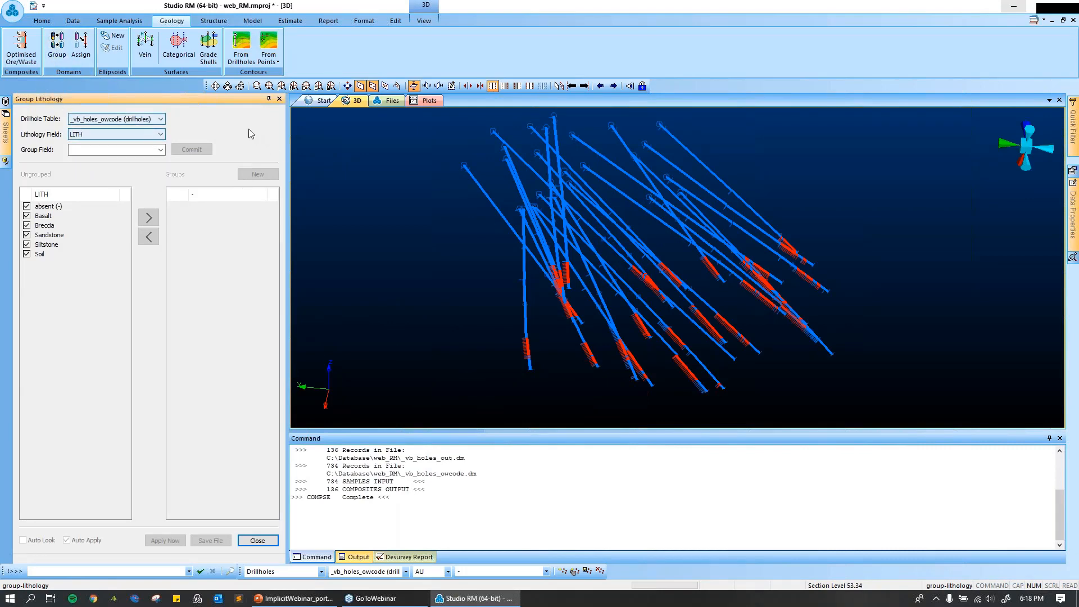
Turn off the sample ticks on the _vb_holes_owcode drillholes.
double_click(561, 231)
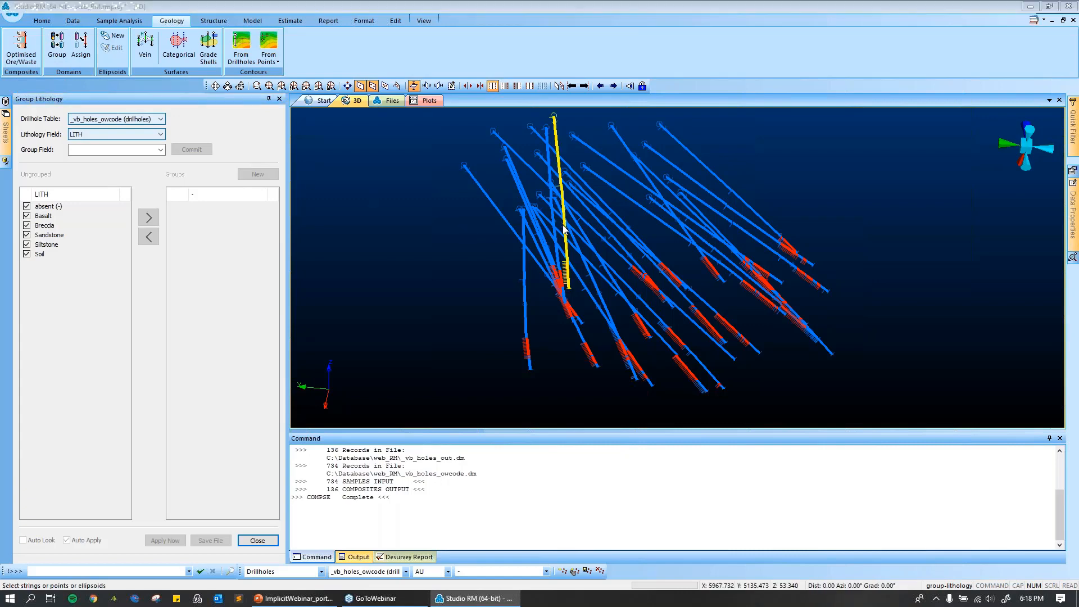
click(437, 97)
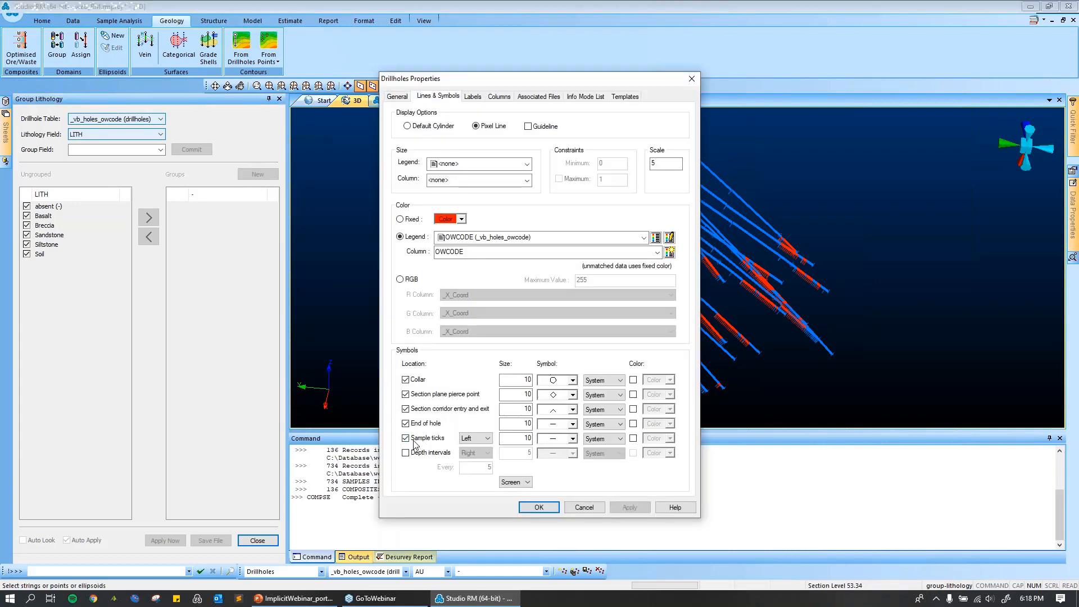
click(405, 439)
click(539, 507)
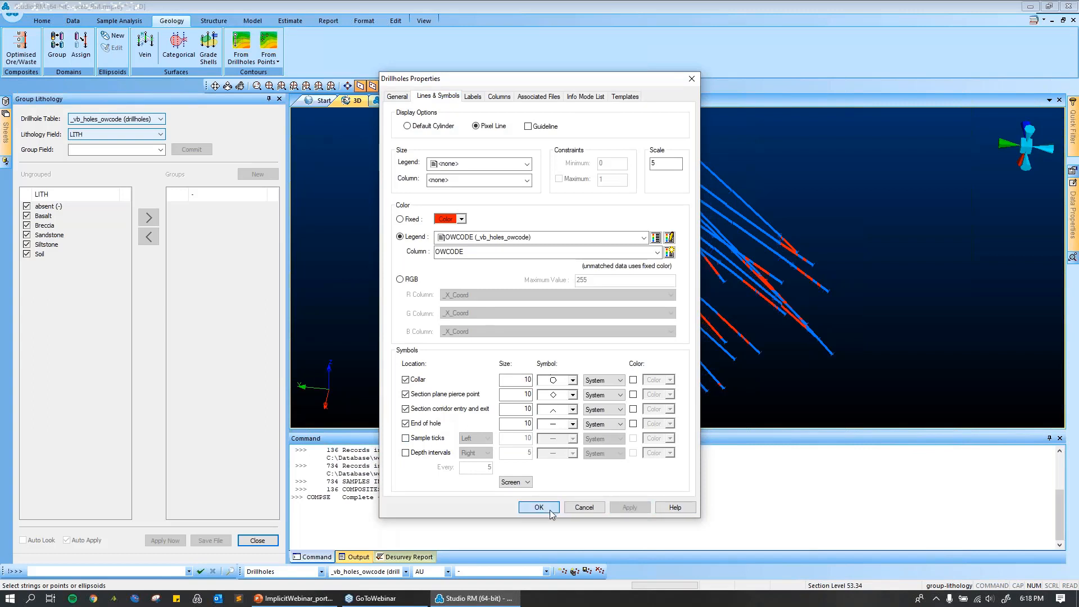
Use LITH as the lithology field for _vb_holes_owcode and create a group field named GROUP.
click(124, 135)
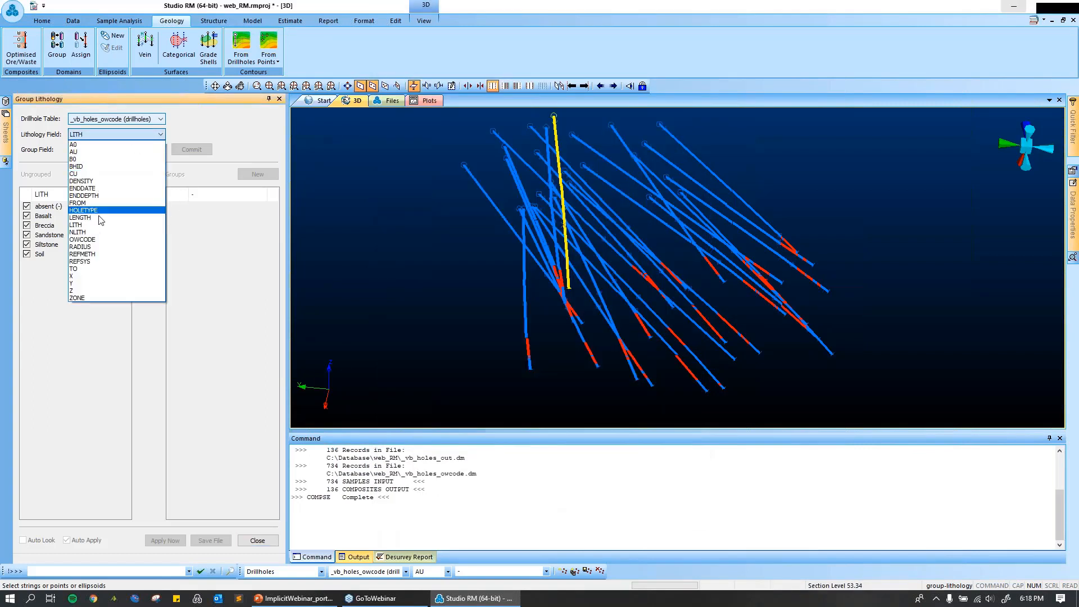
click(100, 225)
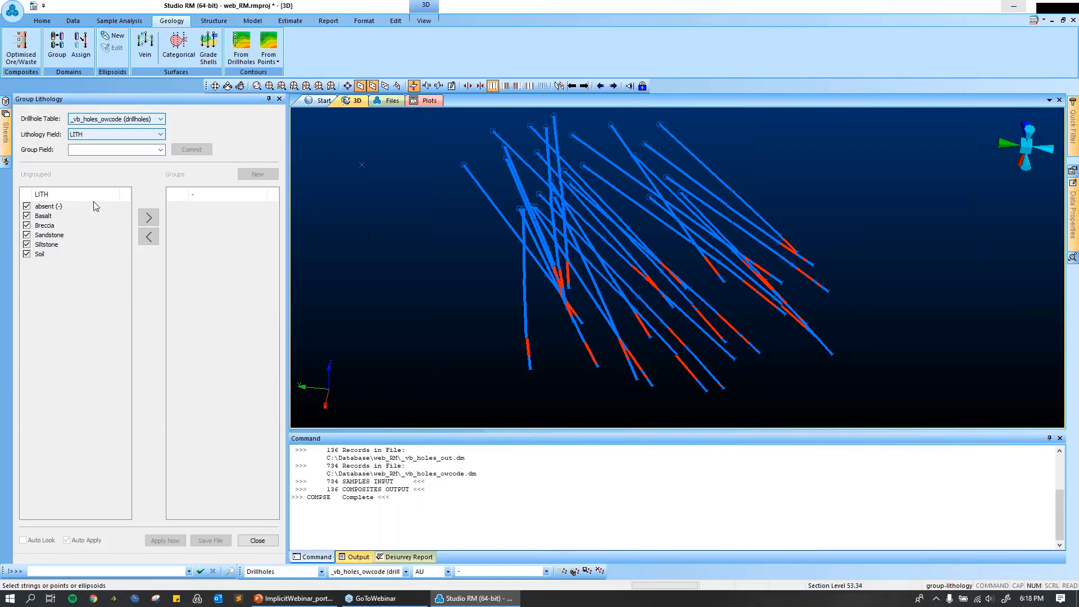
click(106, 149)
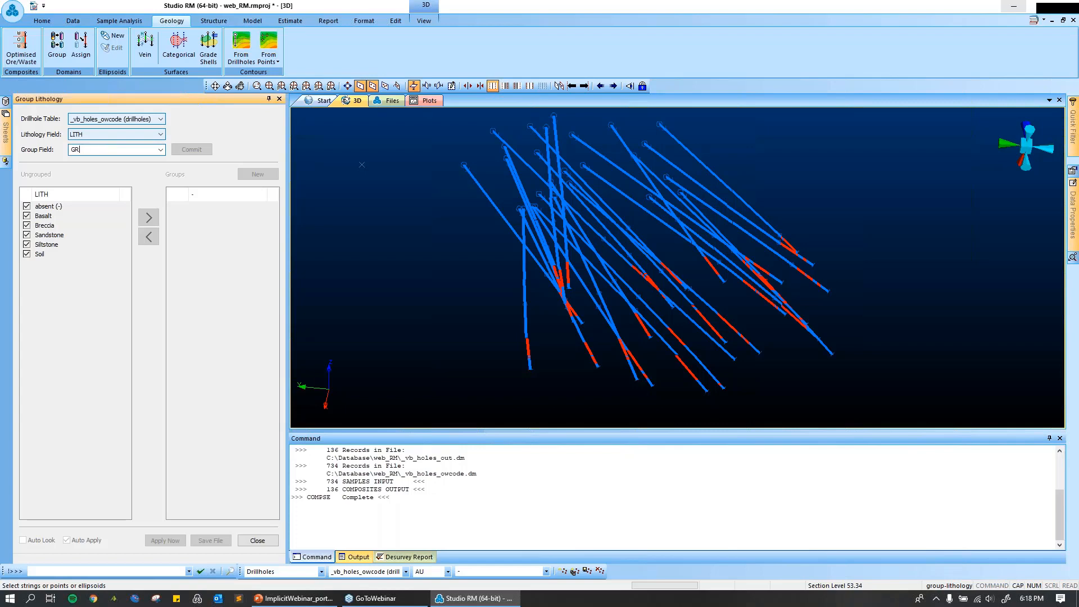
key(Return)
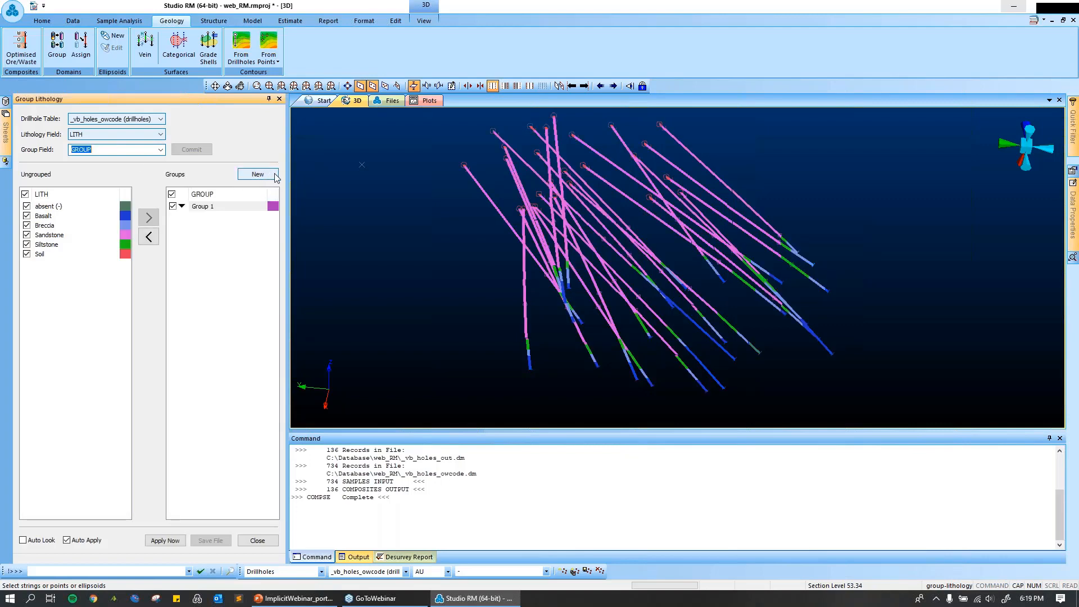
Set up three lithology groups in the GROUP field and name them ZONE_1, ZONE_2 and ZONE_3.
click(274, 176)
click(274, 176)
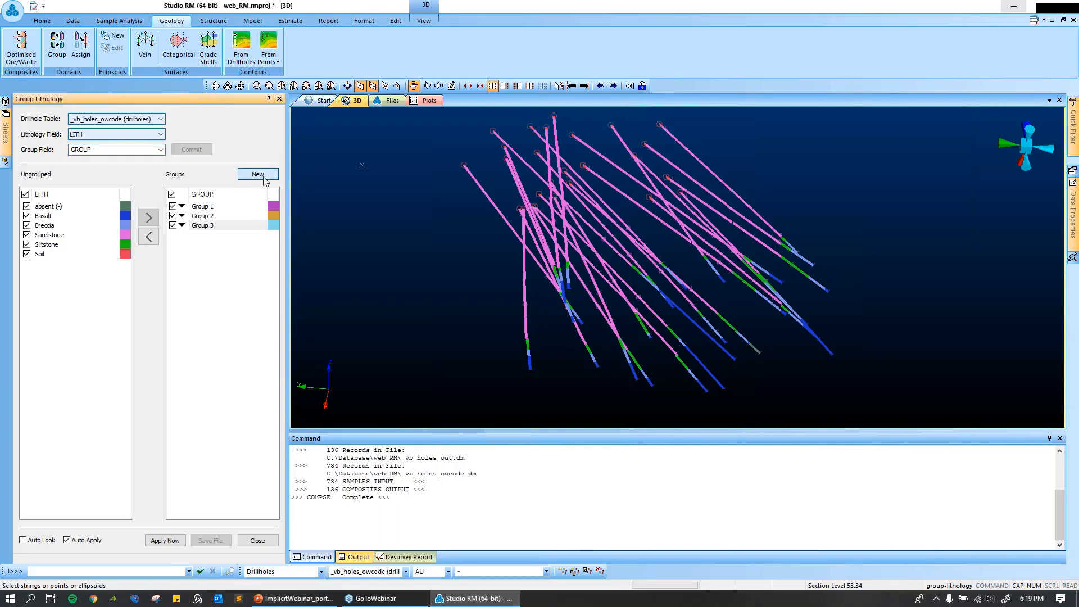
click(203, 209)
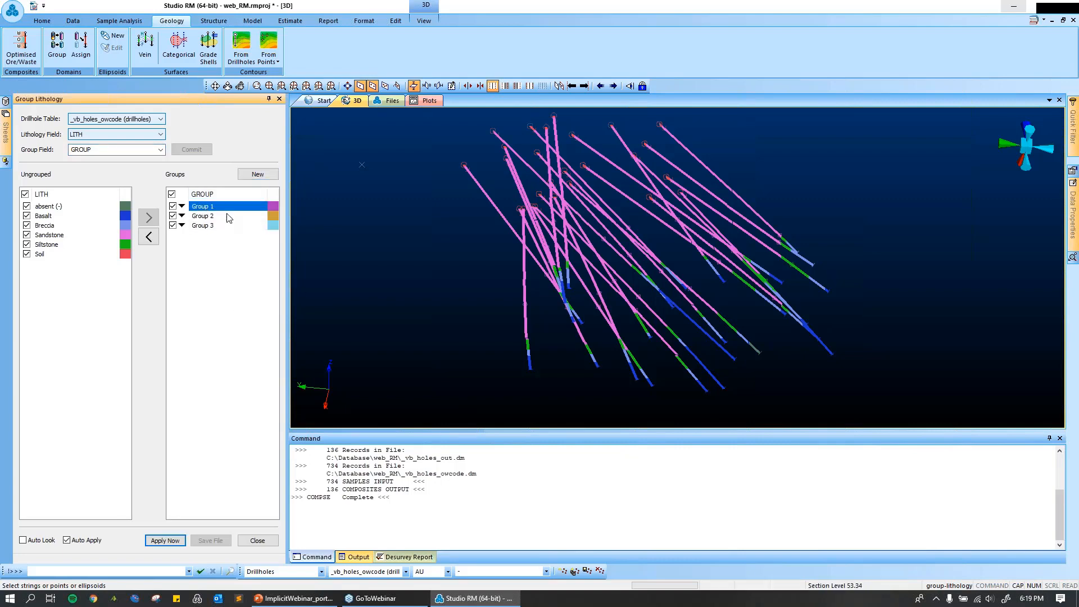
click(228, 208)
text(ZONE_1)
click(189, 216)
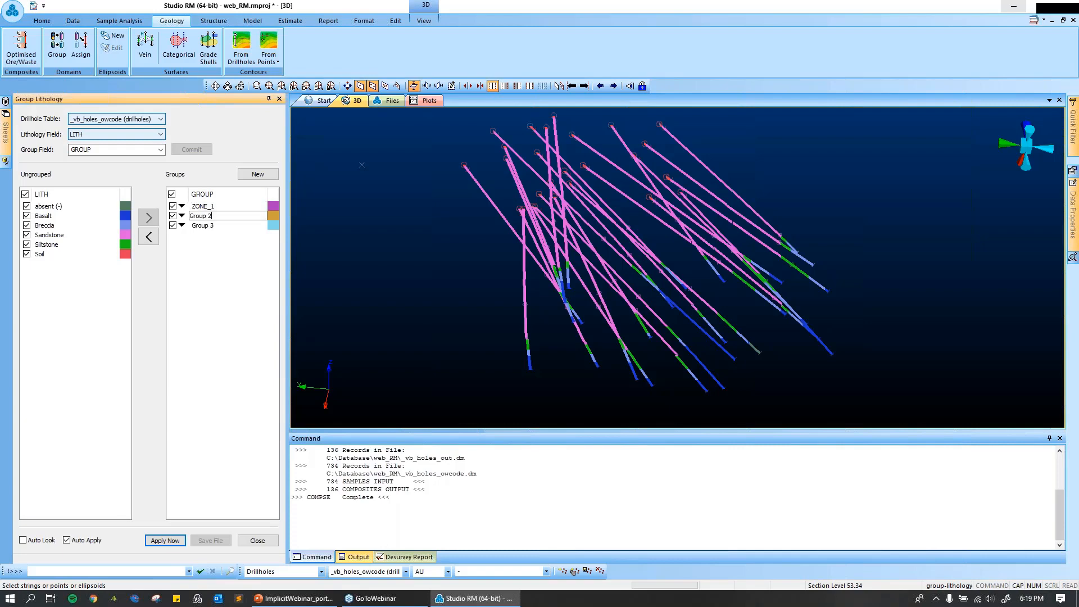
click(188, 216)
text(ZONE_2)
click(208, 225)
click(208, 226)
text(ZO)
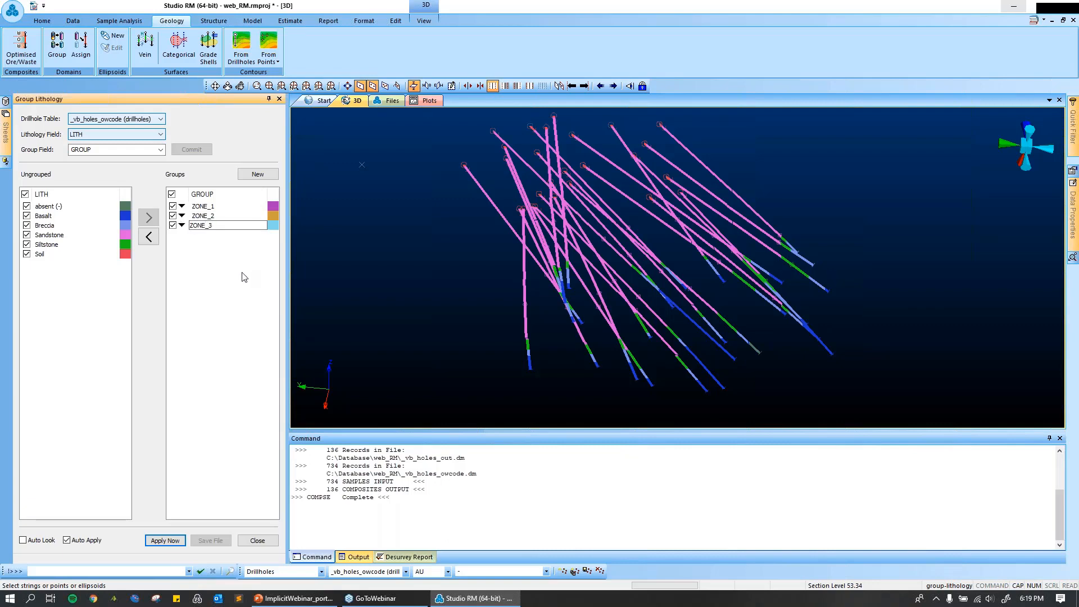
click(225, 278)
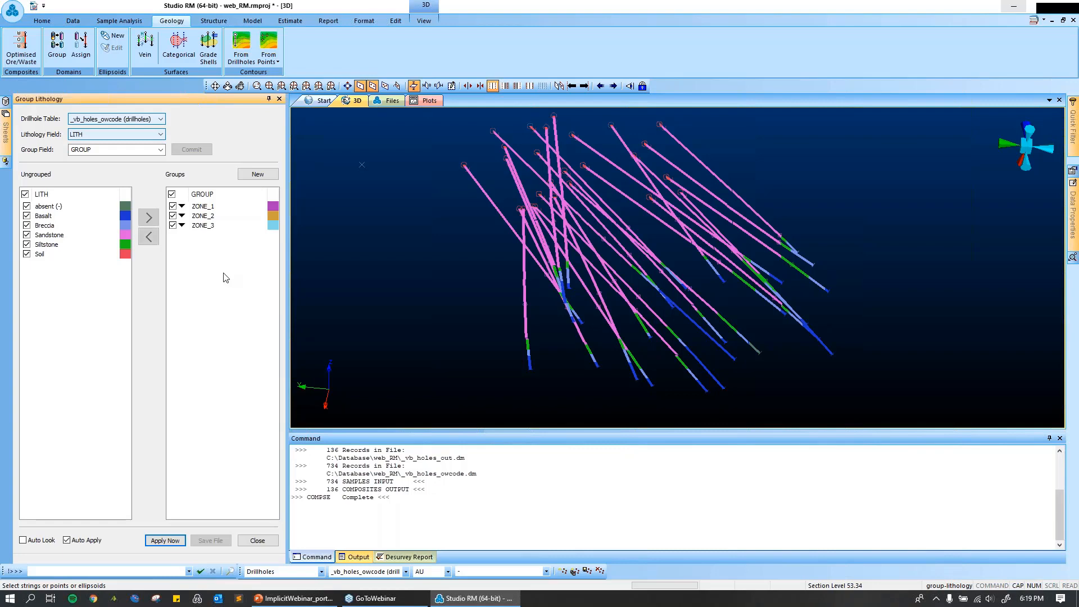
Assign the Breccia and Siltstone lithologies to the ZONE_1 group.
click(201, 207)
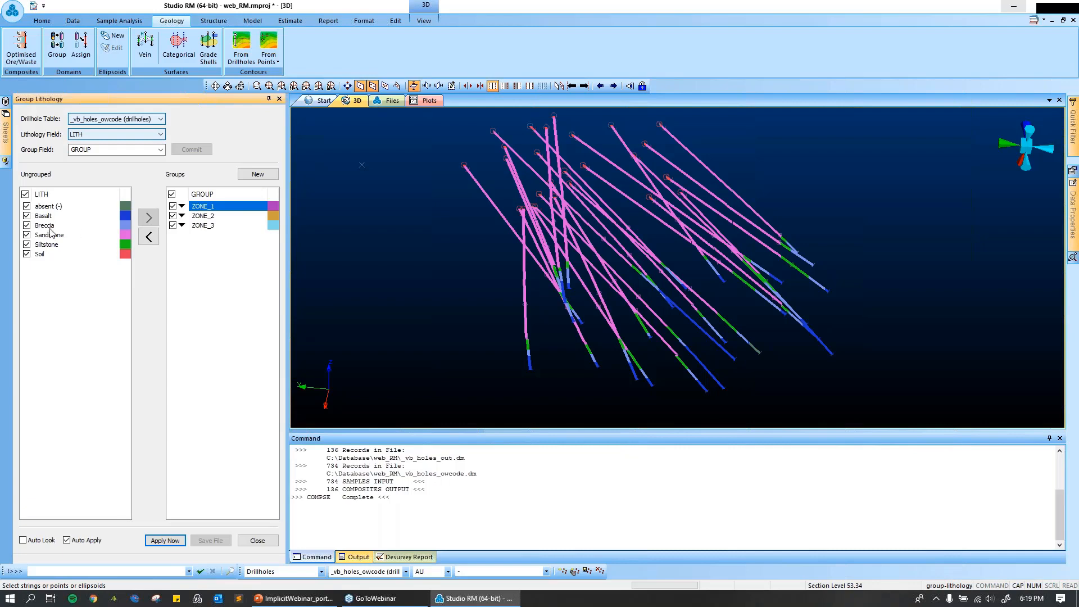
click(52, 226)
click(149, 217)
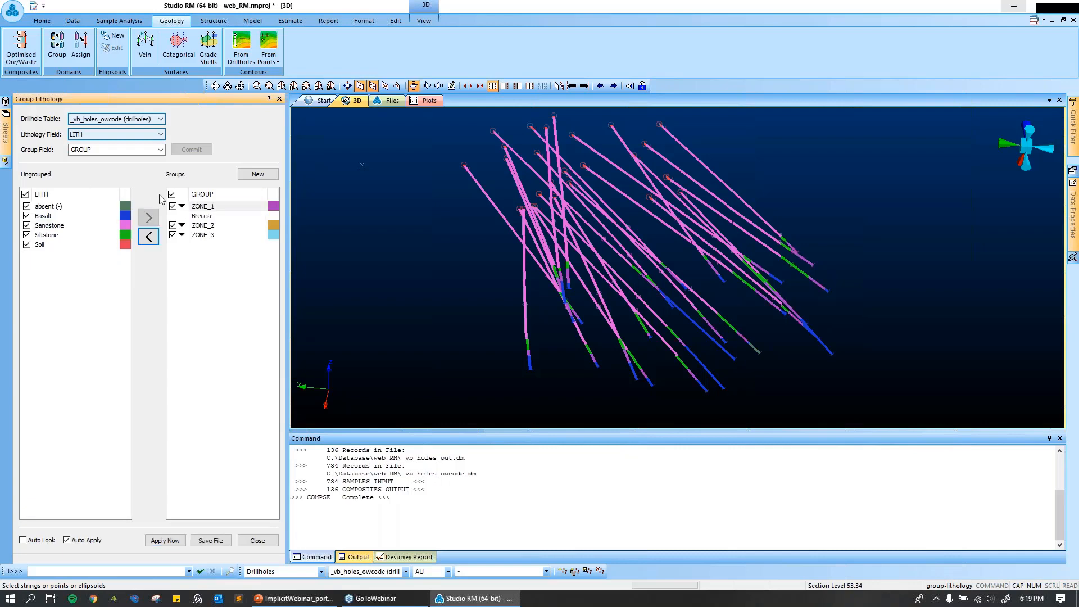
click(205, 207)
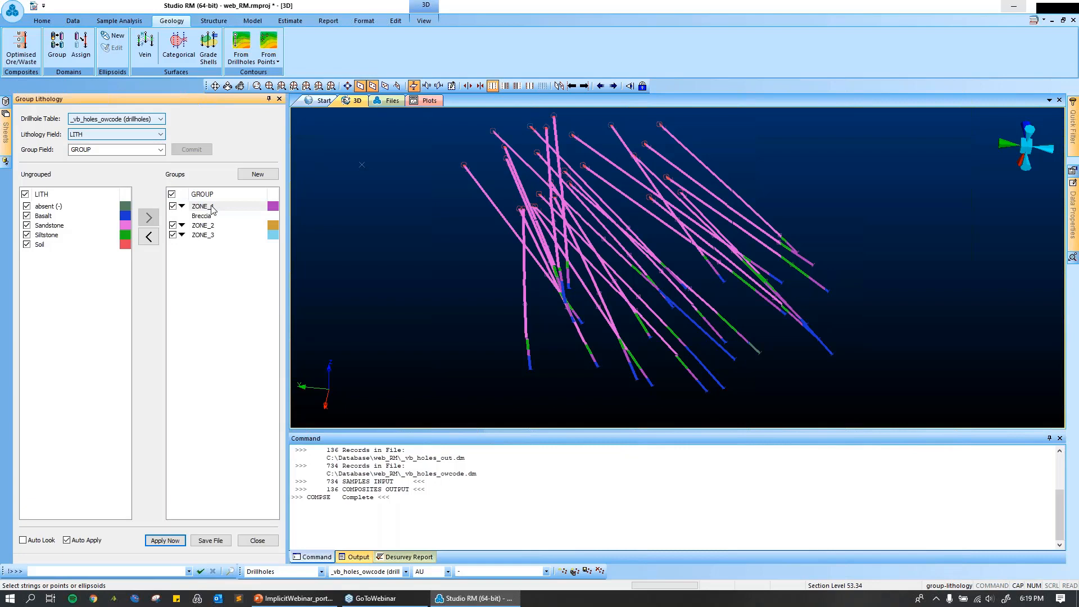
click(57, 236)
click(149, 220)
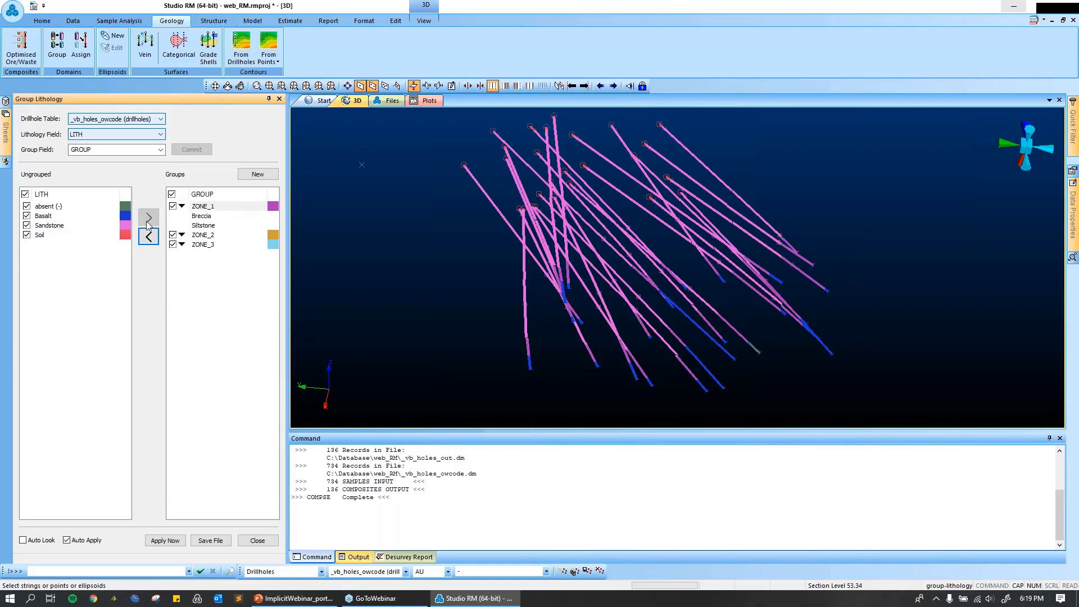
Assign the Sandstone and Soil lithologies to the ZONE_2 group.
click(201, 235)
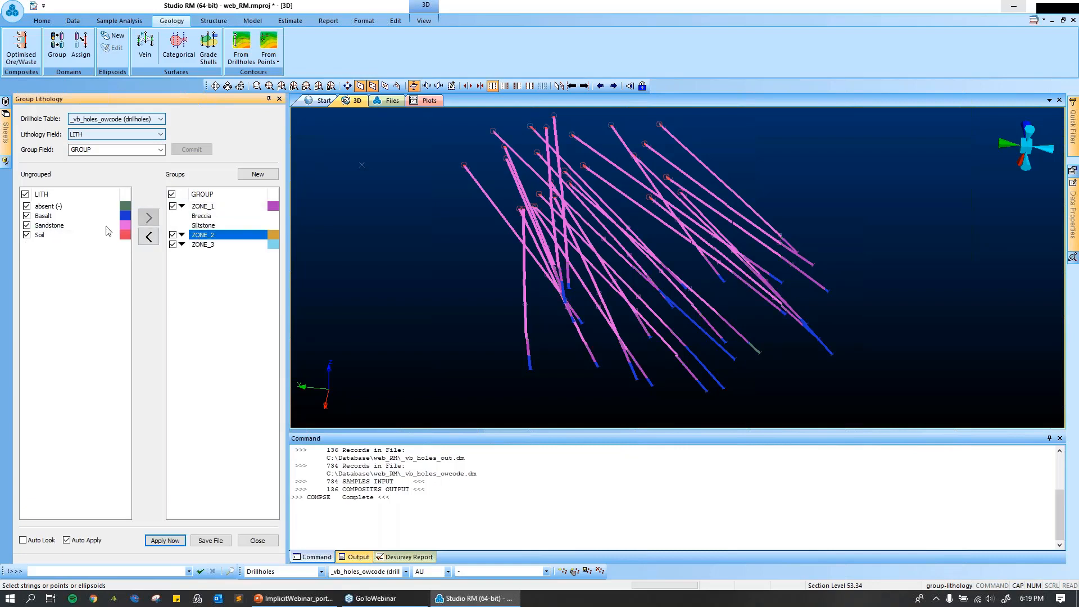
click(56, 230)
click(149, 236)
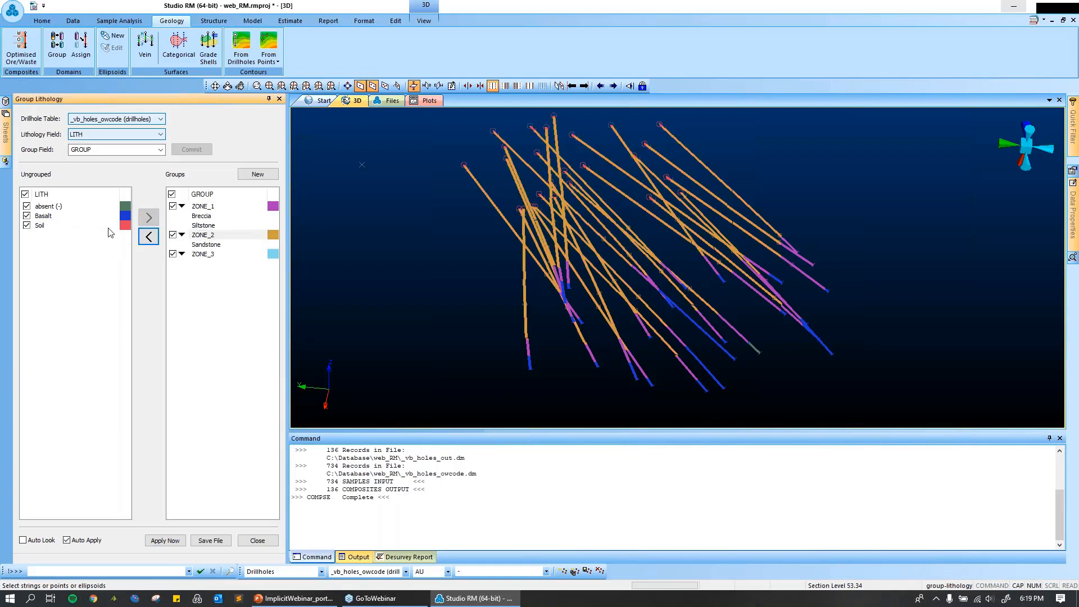
click(46, 226)
click(148, 217)
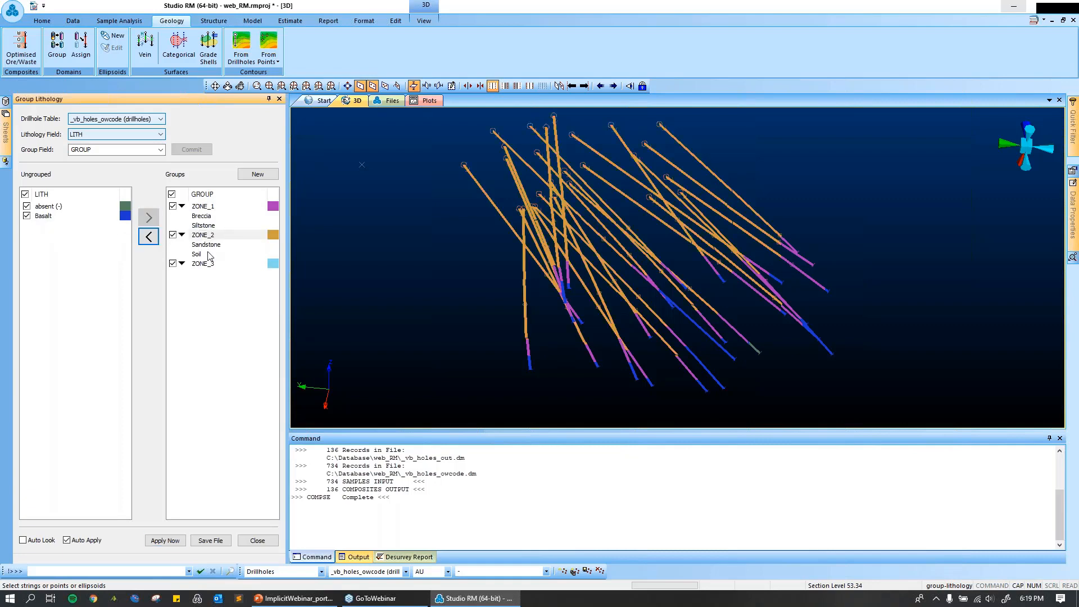
Assign the Basalt lithology to the ZONE_3 group.
click(203, 264)
click(56, 216)
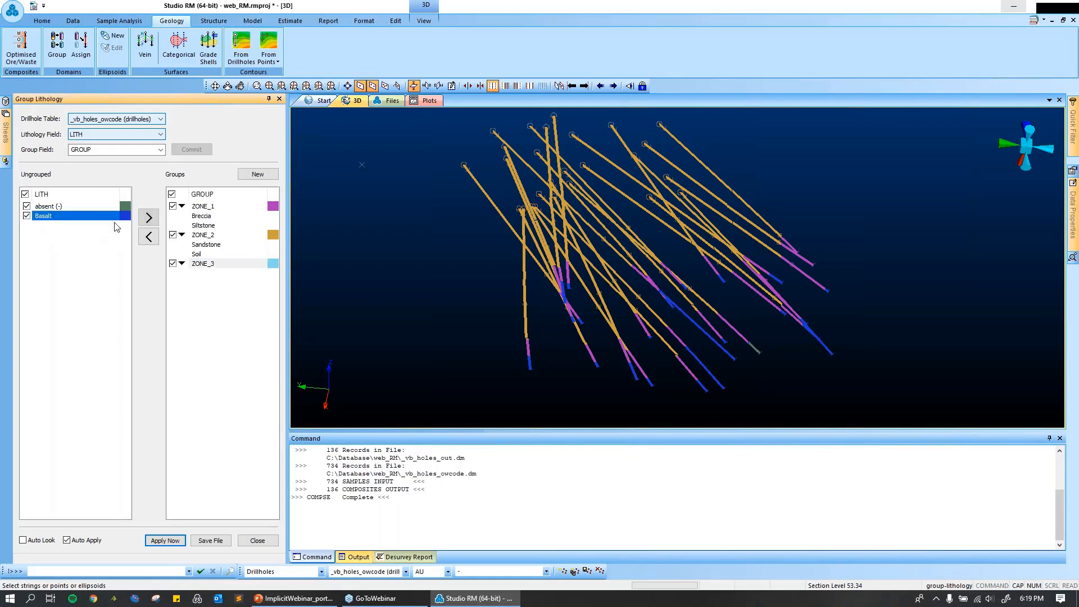
click(151, 219)
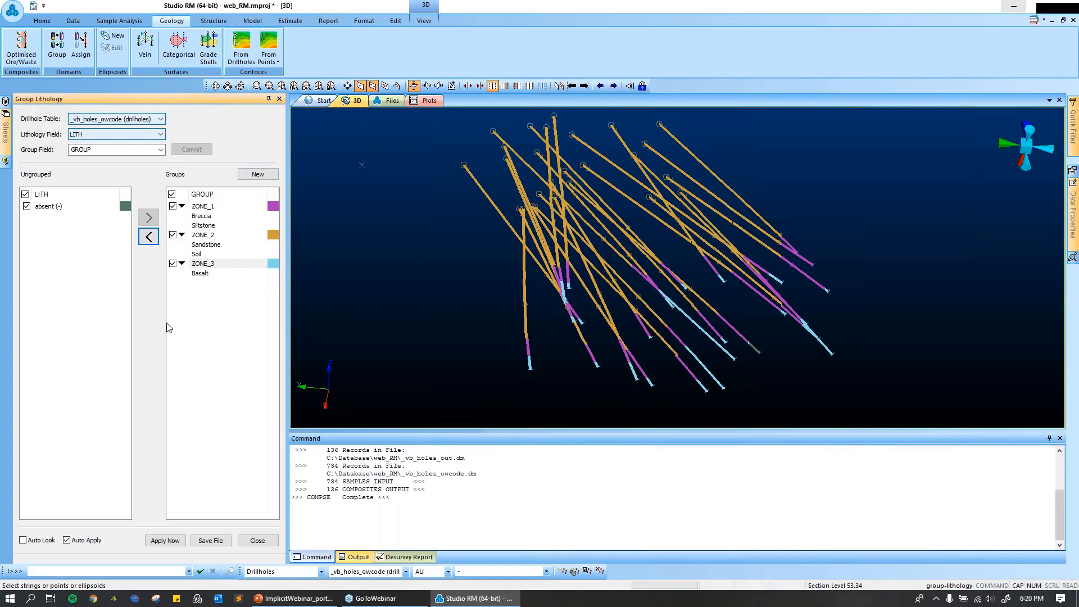
Change the ZONE_3 colour to bright green (RGB 128, 255, 0) and view the recoloured drillholes in 3D.
click(275, 207)
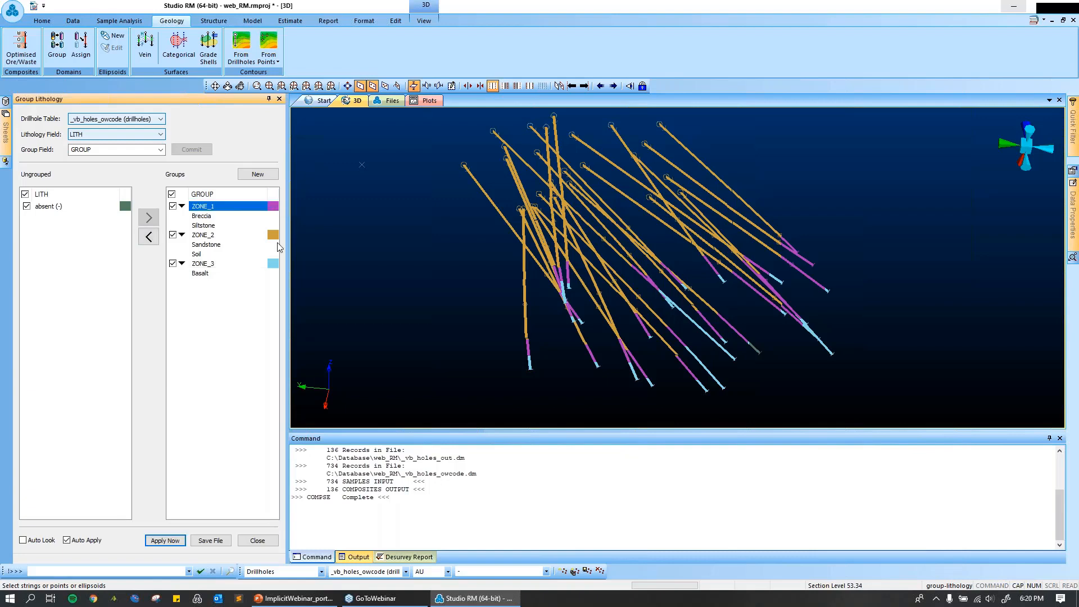
double_click(275, 264)
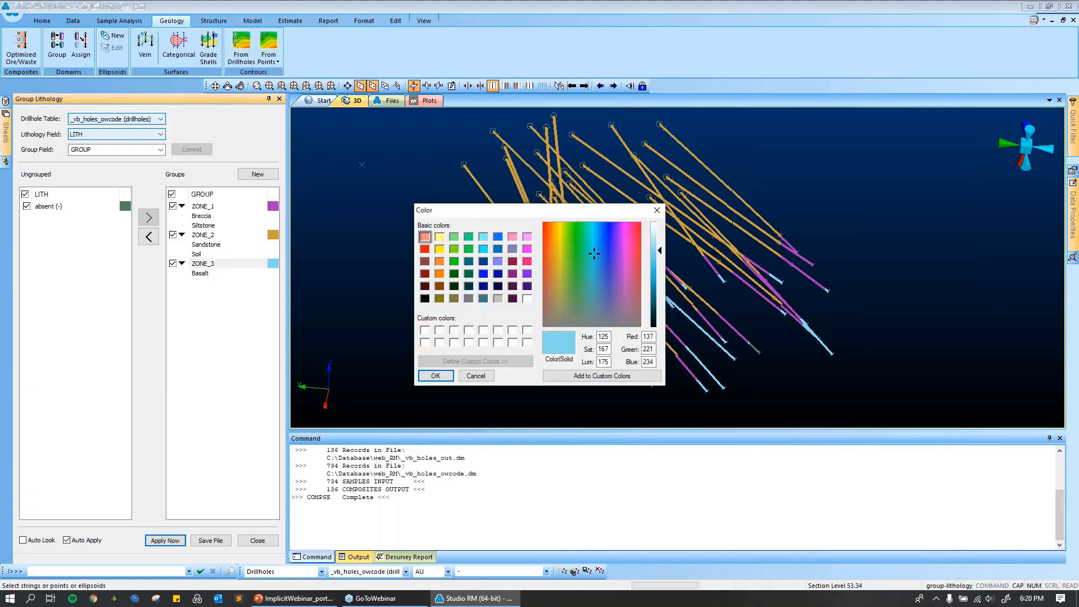
click(453, 248)
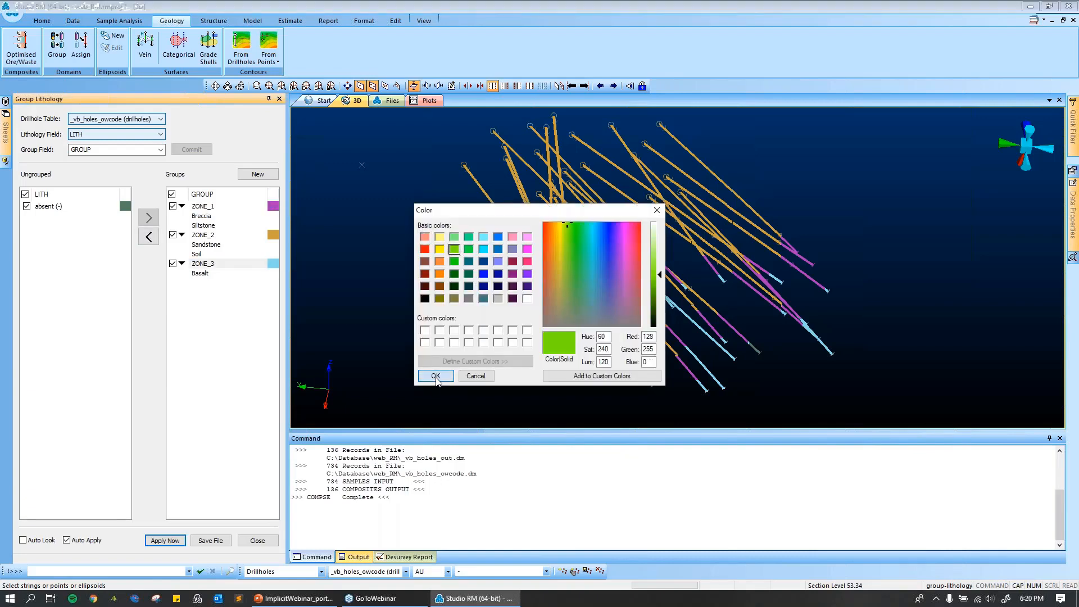
click(435, 376)
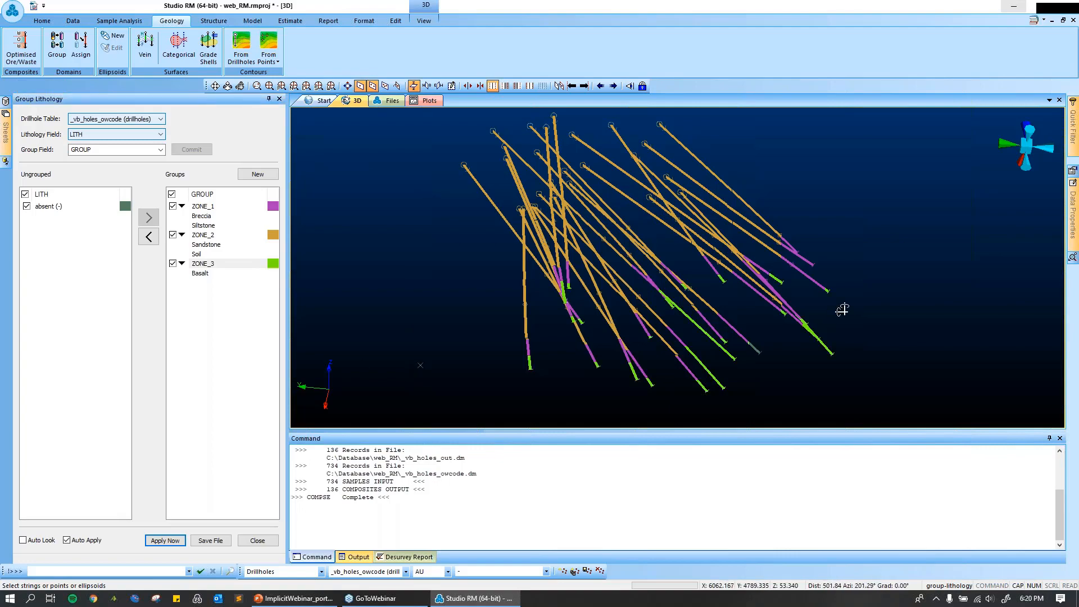
drag(842, 308, 746, 287)
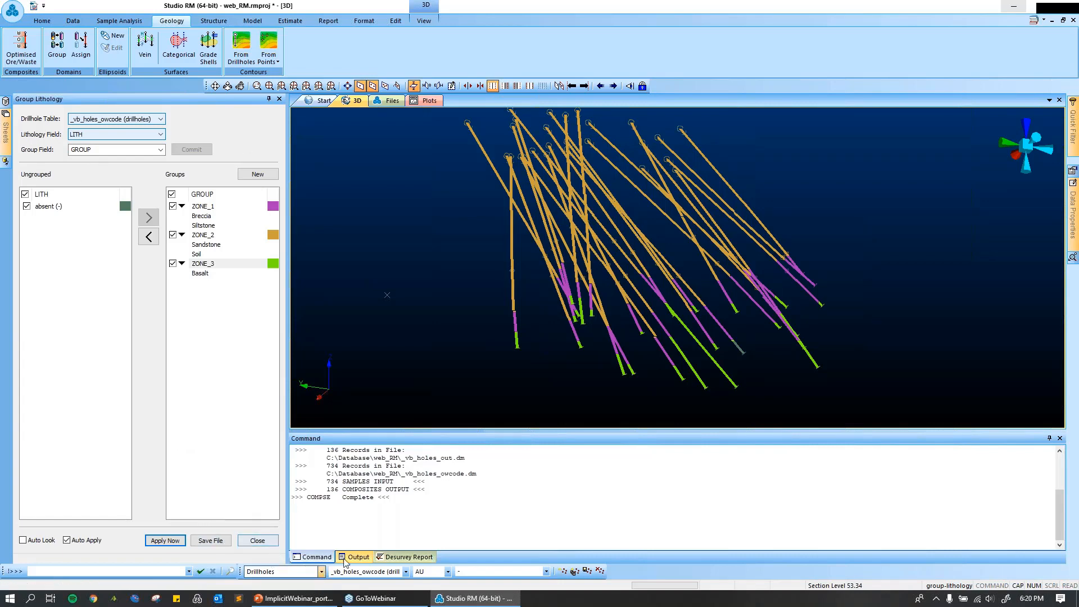
Show the project's file list beside the 3D view, save the grouping to the _vb_holes_owcode file, and close Group Lithology.
click(521, 466)
mouse_move(7, 134)
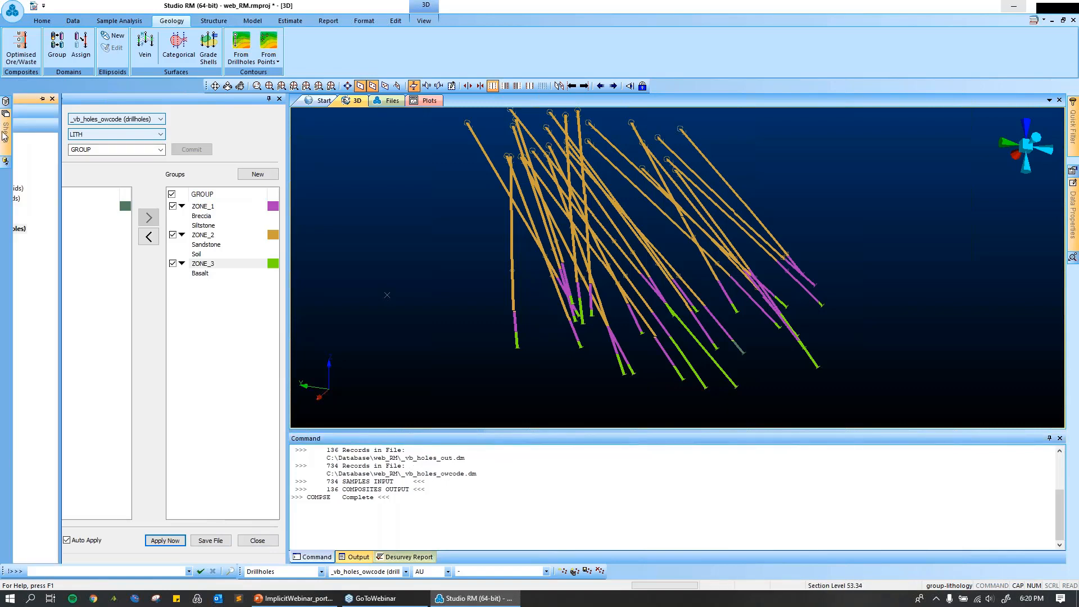
drag(51, 99, 211, 120)
click(310, 557)
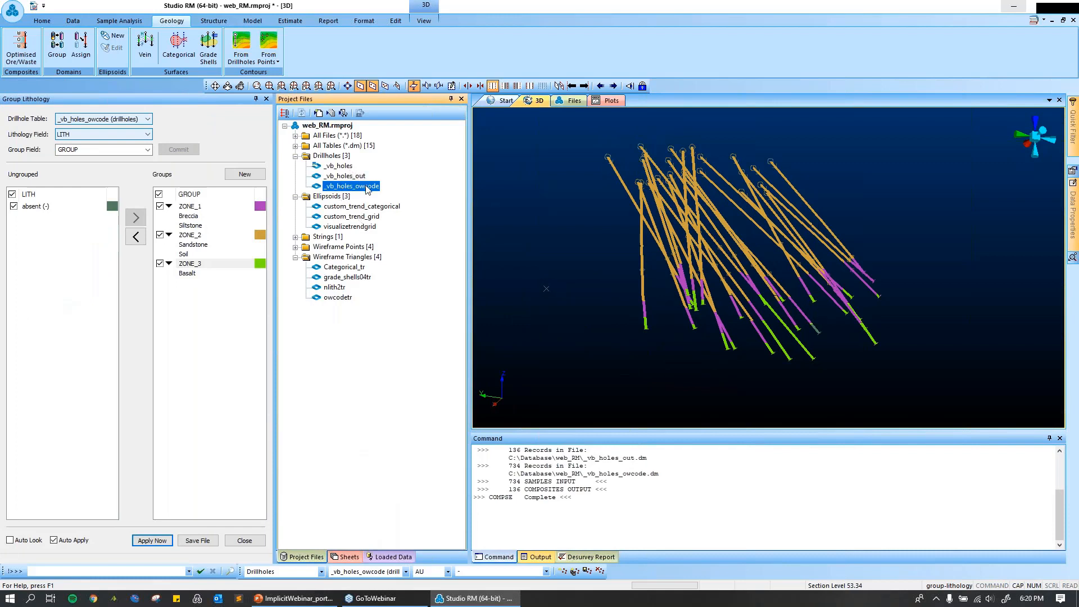
click(196, 541)
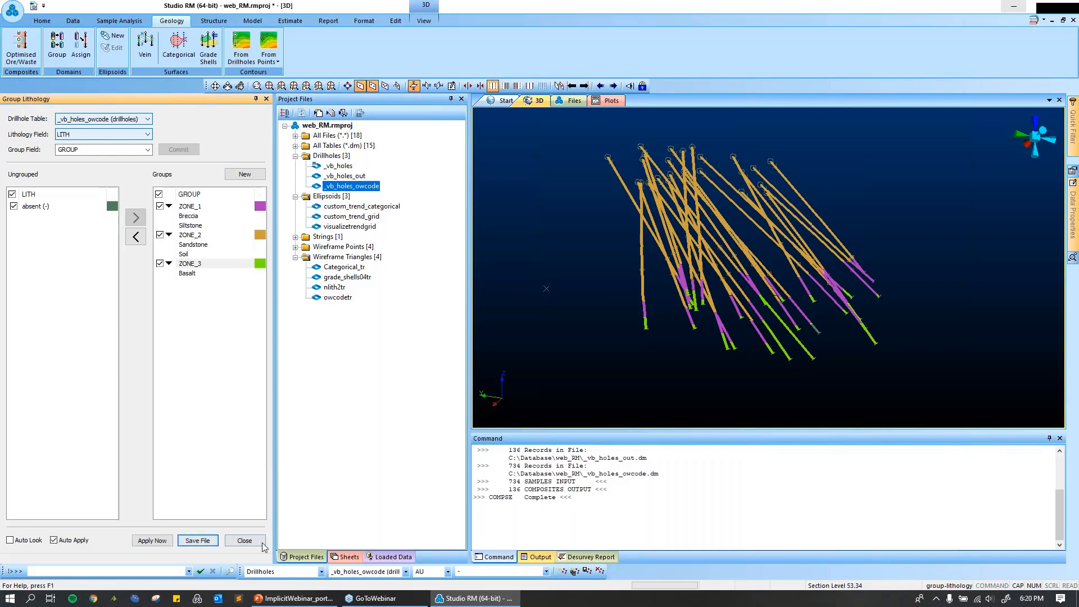
click(245, 541)
Open _vb_holes_owcode in the Table Editor and examine its OWCODE and GROUP columns.
double_click(79, 186)
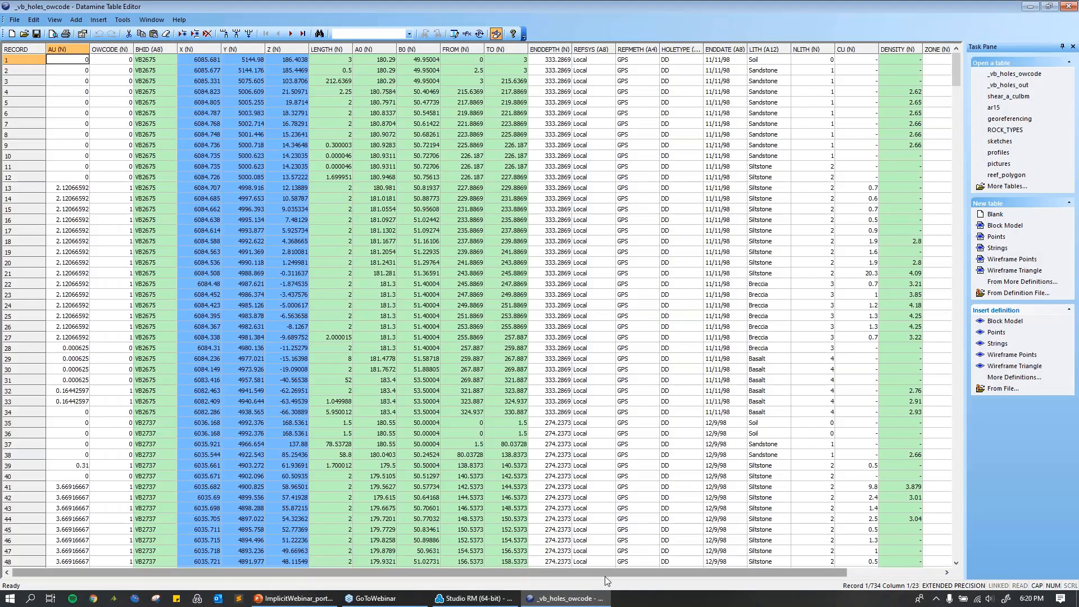
mouse_move(604, 576)
mouse_down()
mouse_move(699, 574)
mouse_move(603, 572)
mouse_up()
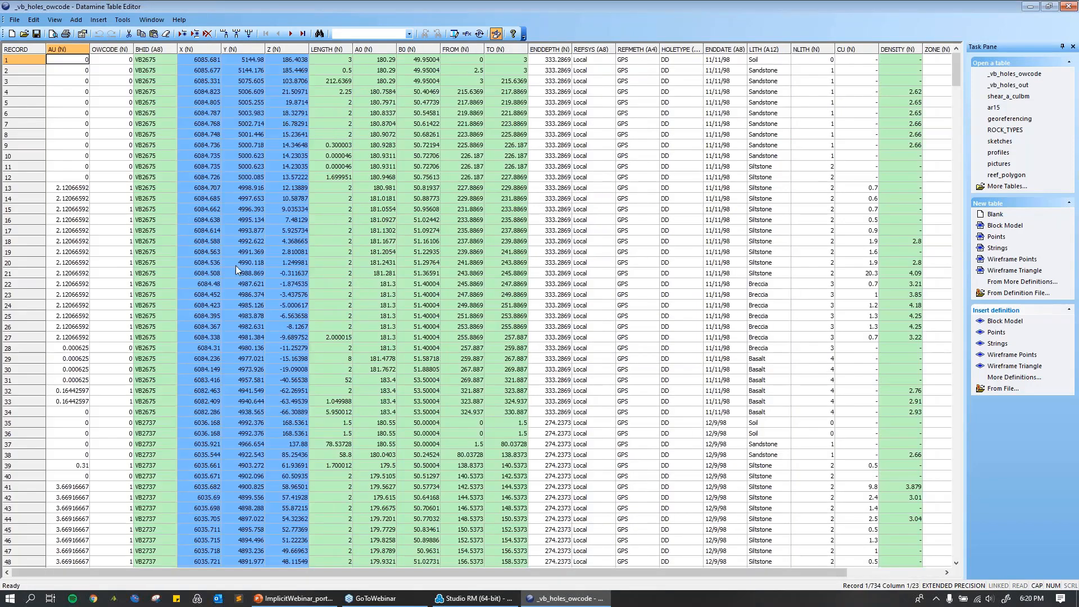
click(109, 50)
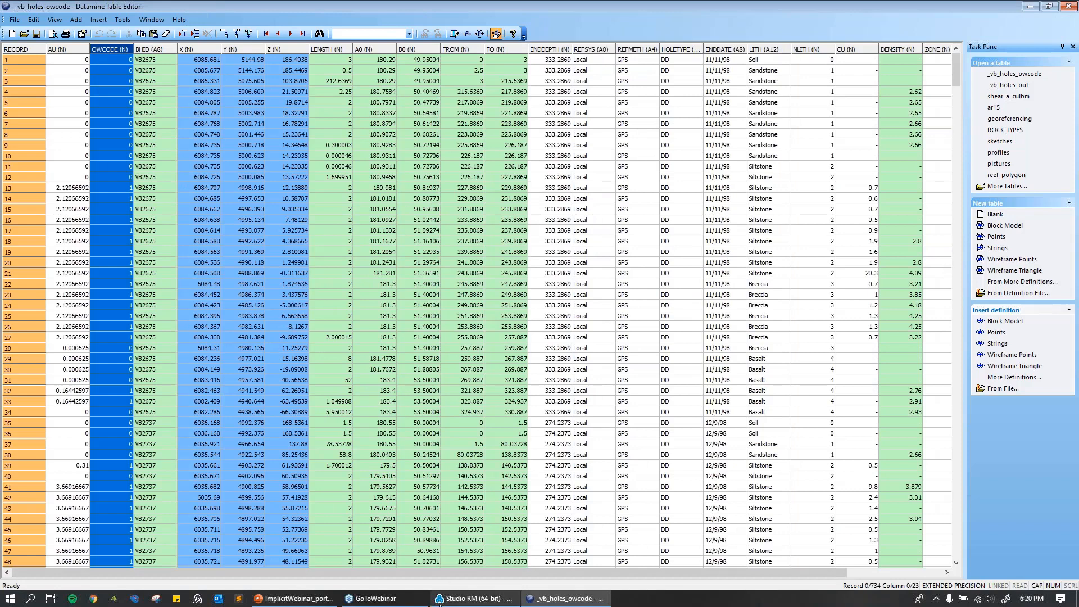
drag(479, 568, 657, 577)
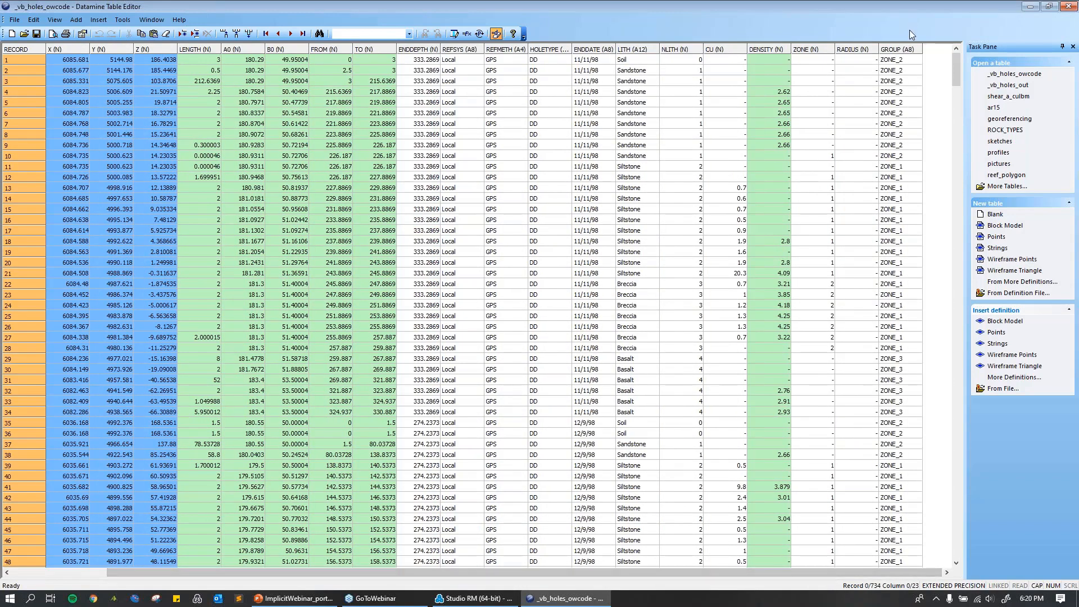
click(904, 51)
drag(777, 571, 562, 573)
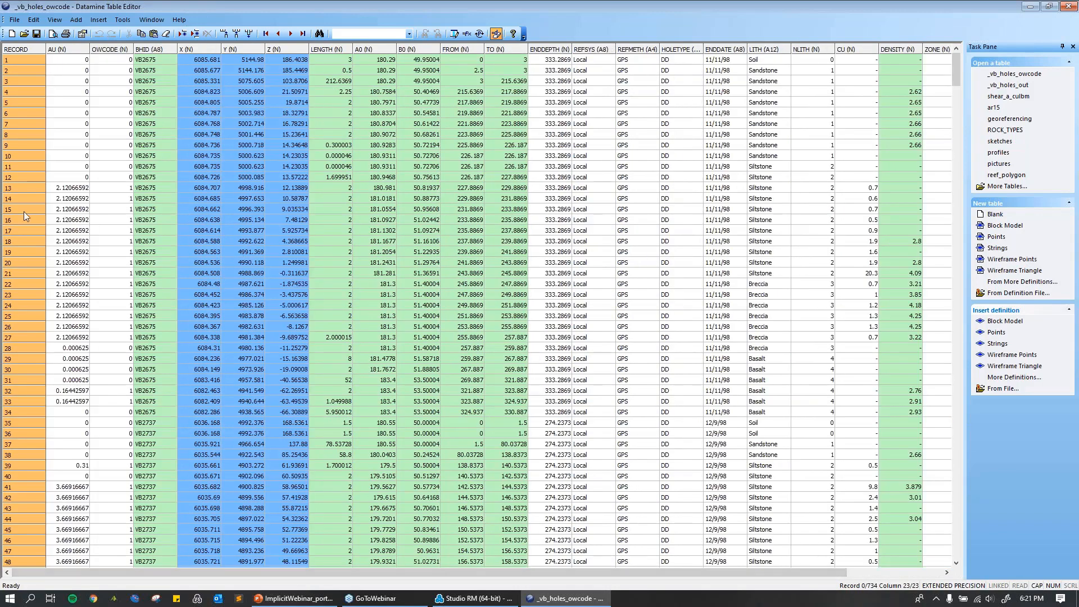
Select records 13 to 27 of hole VB2675 and compare their composite, lithology and group values with the following records.
click(26, 186)
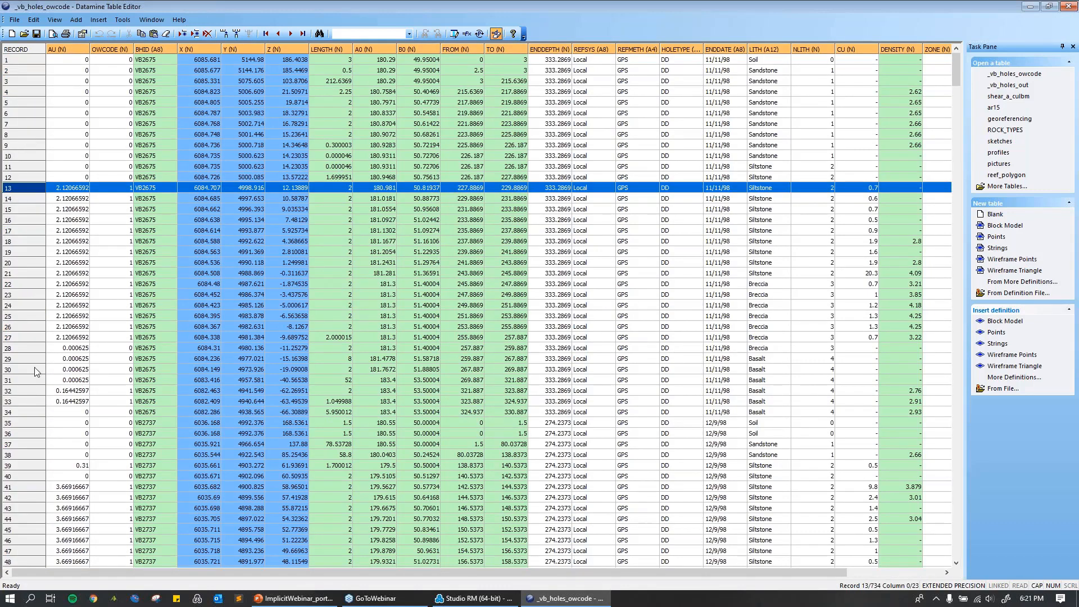
shift+click(23, 337)
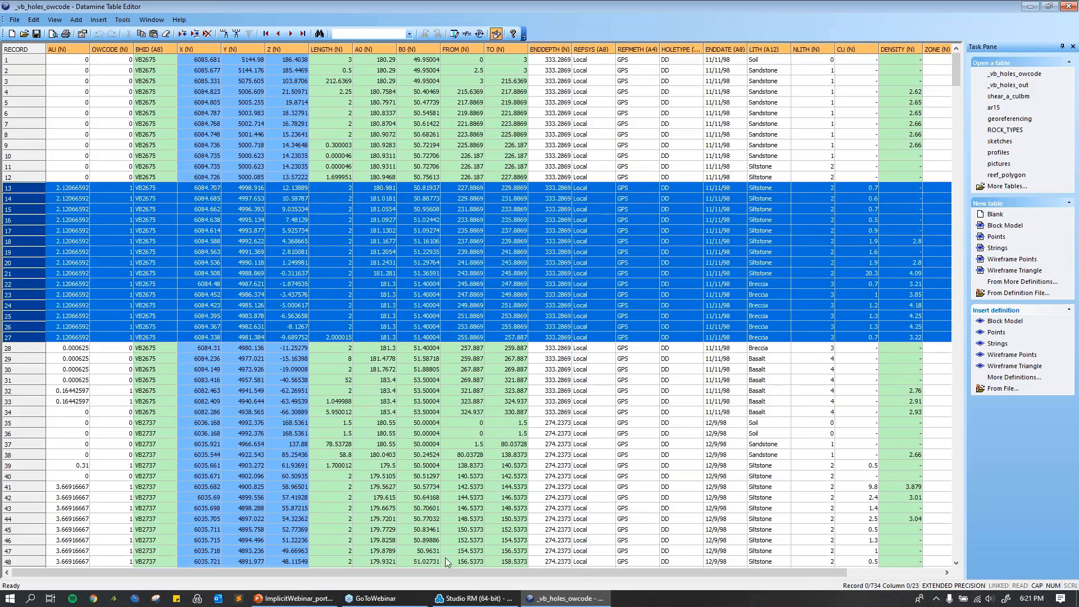
drag(534, 571, 628, 569)
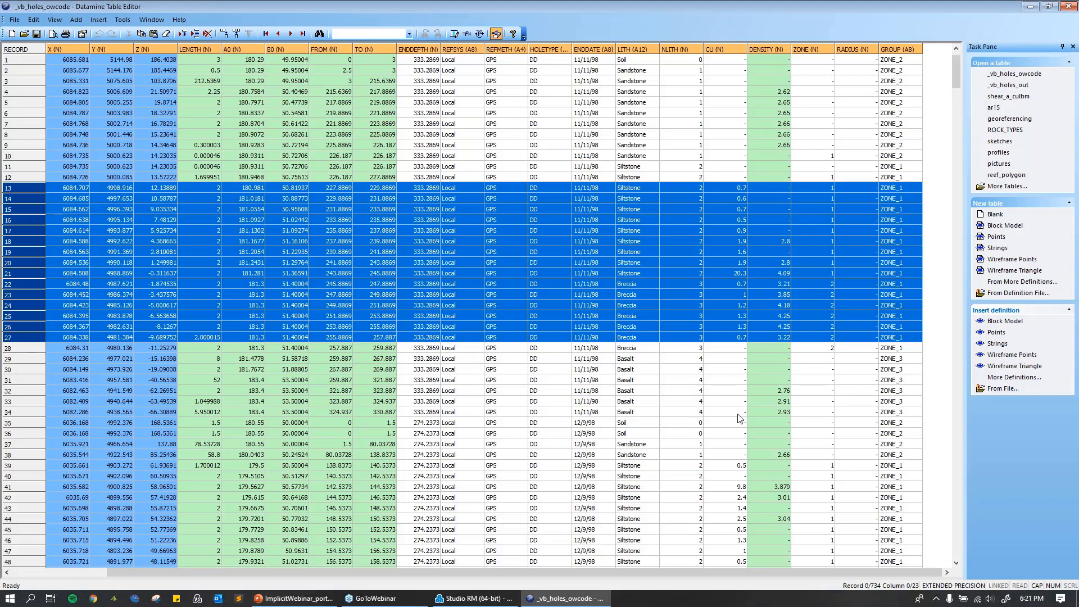
scroll(692, 500, down, 1)
scroll(693, 499, down, 2)
scroll(416, 571, left, 3)
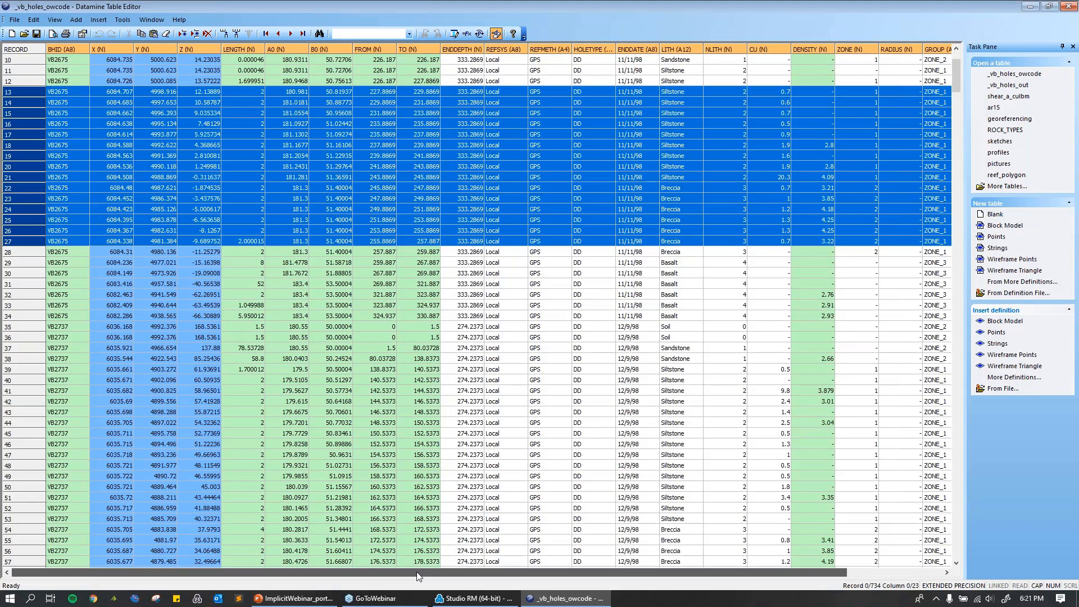
Check the first records of _vb_holes_owcode, including the AU and OWCODE columns, and switch to Studio RM.
scroll(464, 224, up, 1)
scroll(464, 223, up, 2)
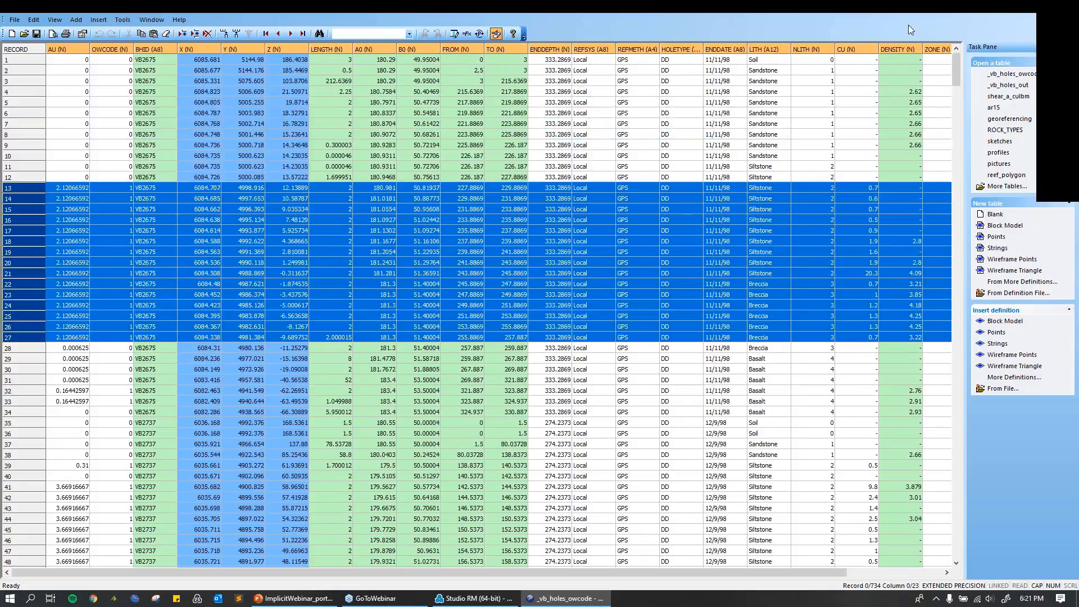
click(474, 598)
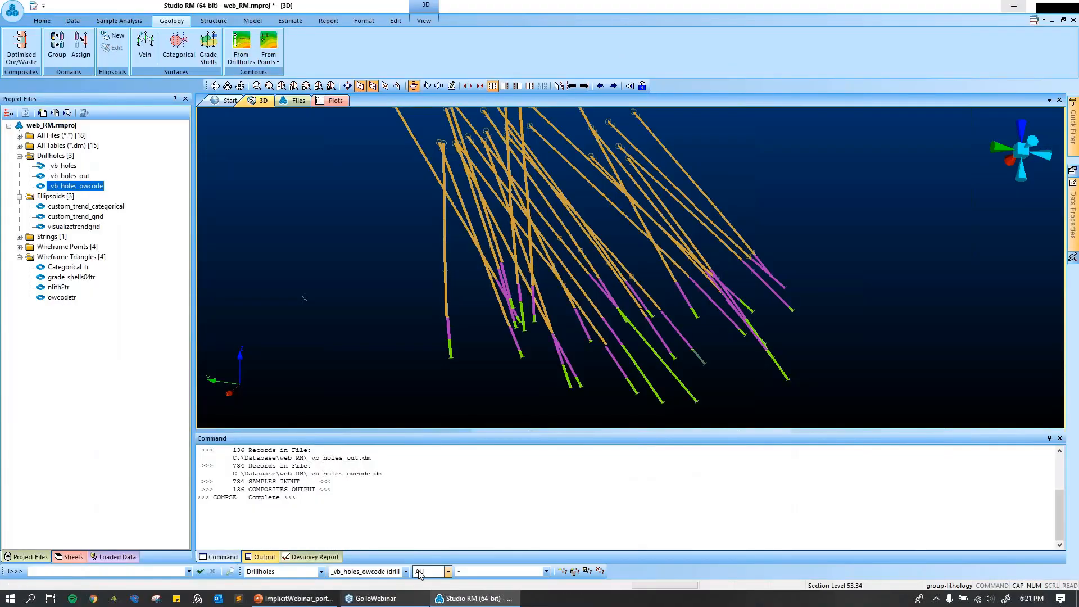
Switch to the PowerPoint presentation, show the ASSIGN slide full screen, and end the slide show.
click(294, 599)
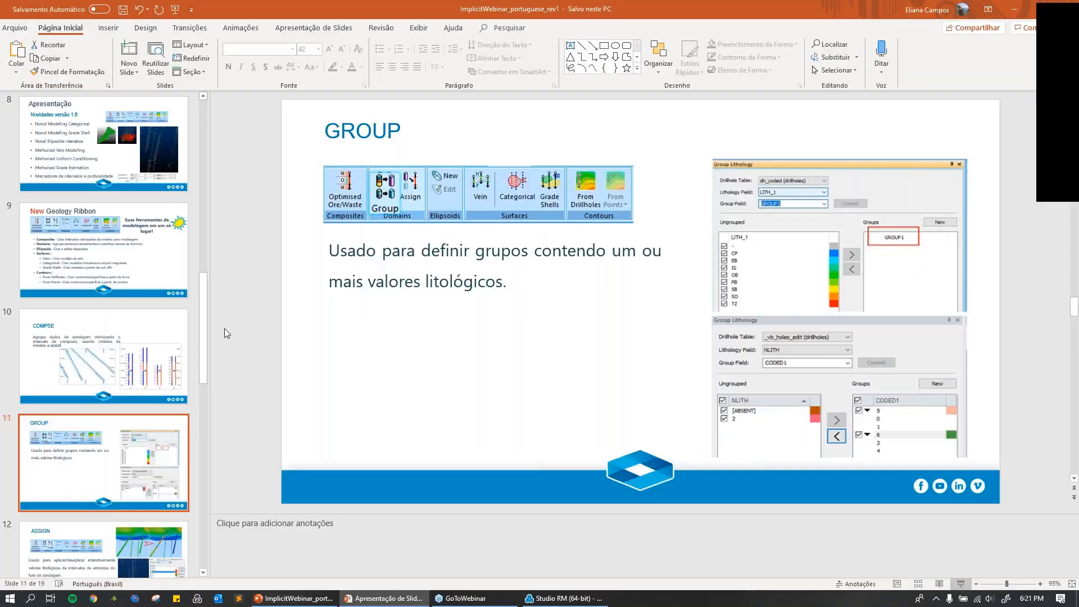
key(shift+F5)
click(208, 362)
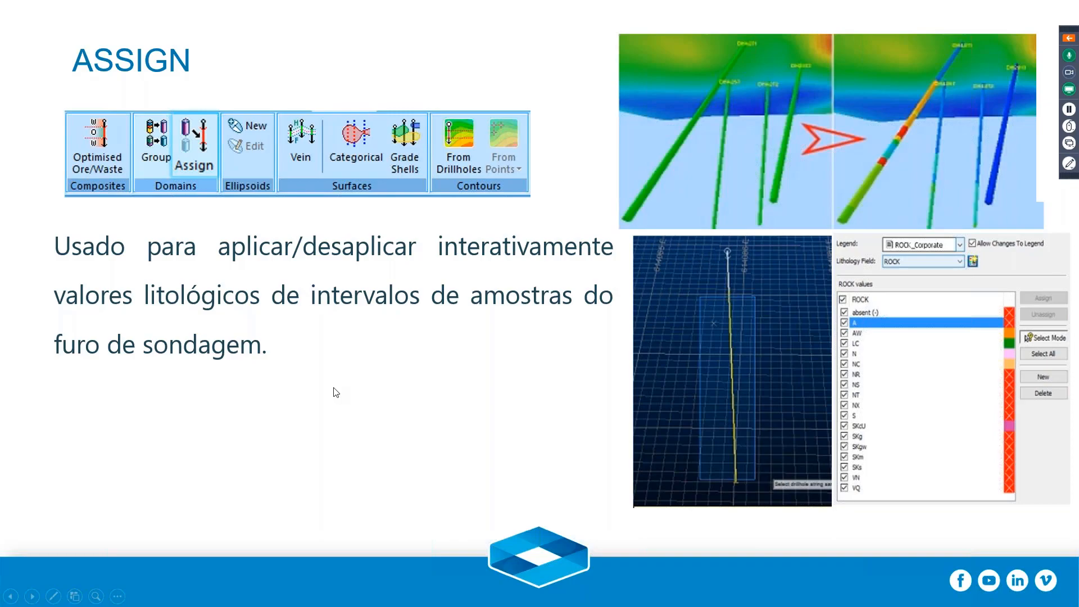
key(Escape)
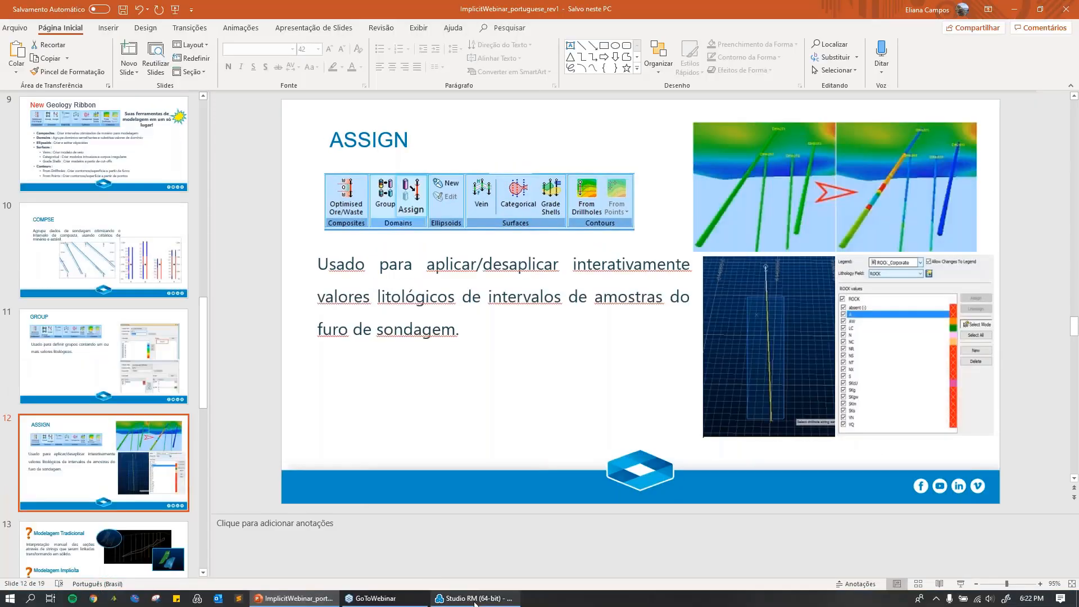
Switch to Studio RM, start Assign Lithology for _vb_holes_owcode, and add a LITH value named VEIN_1.
key(alt+Tab)
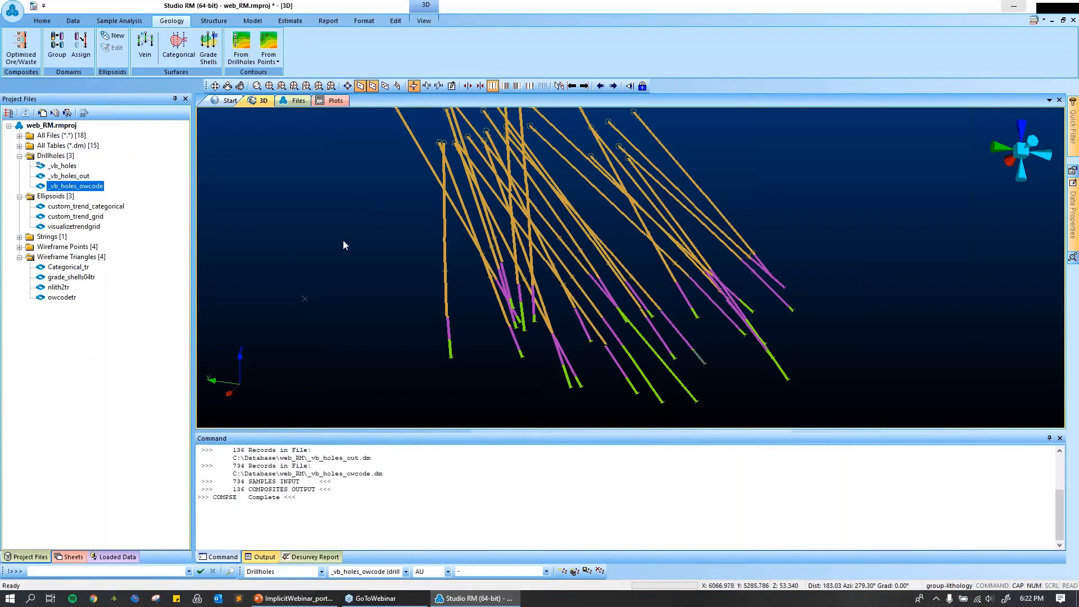
click(86, 45)
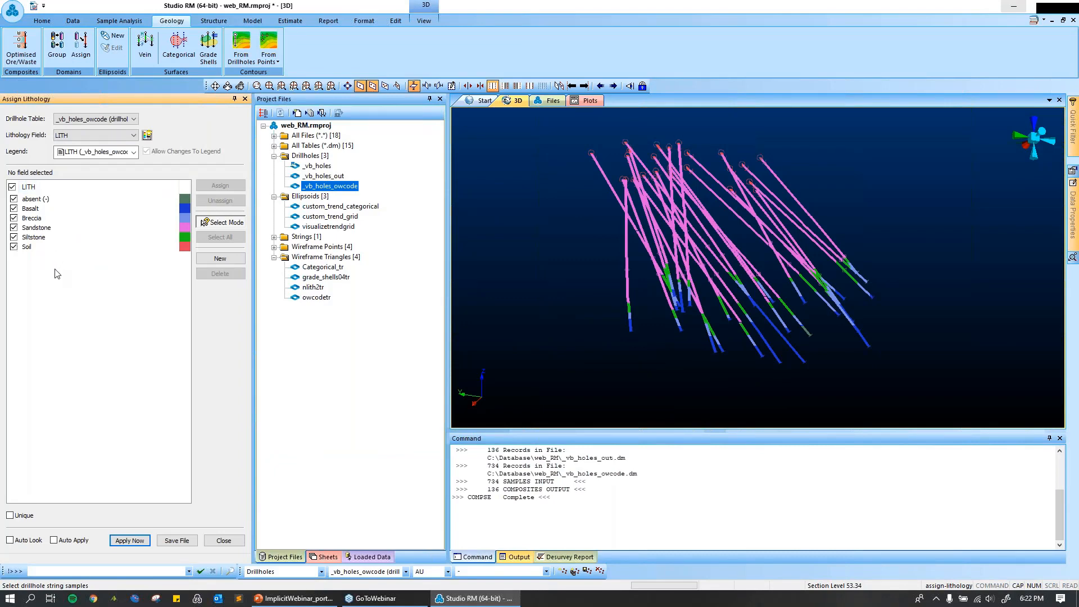
click(209, 260)
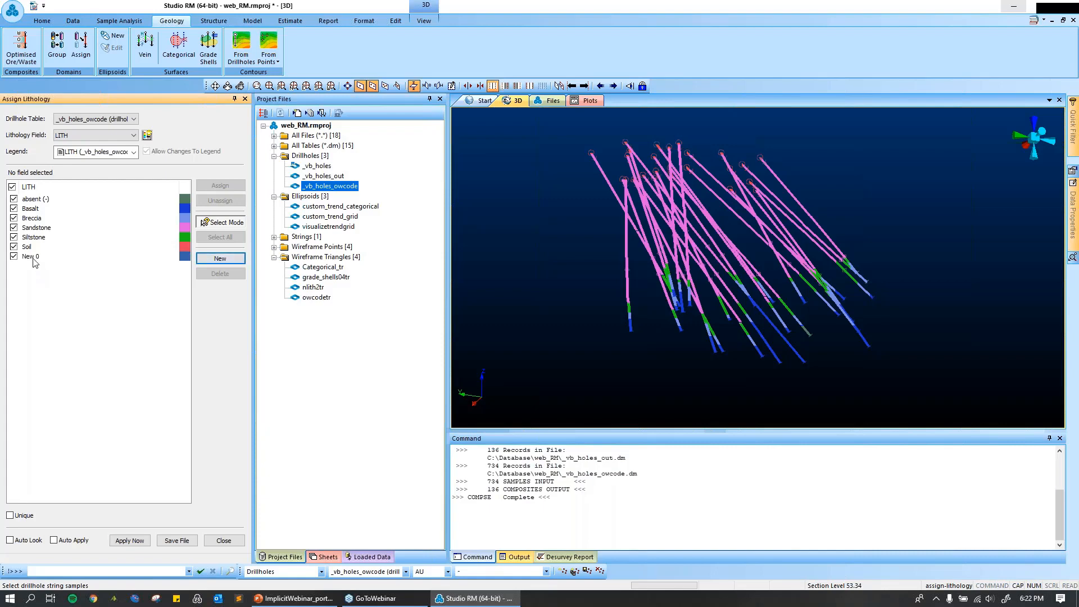
click(38, 258)
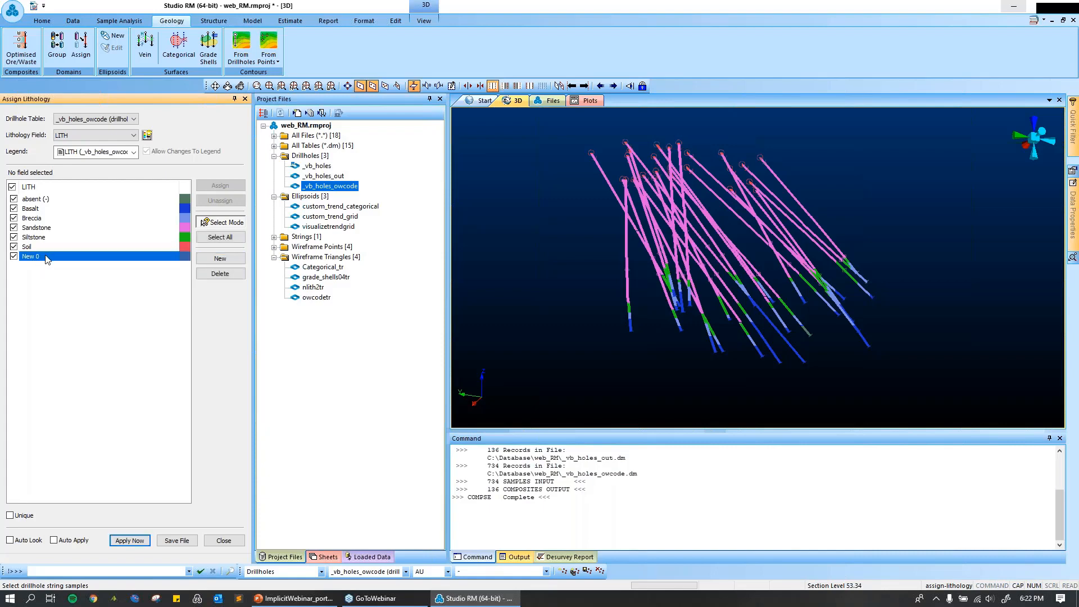
click(49, 258)
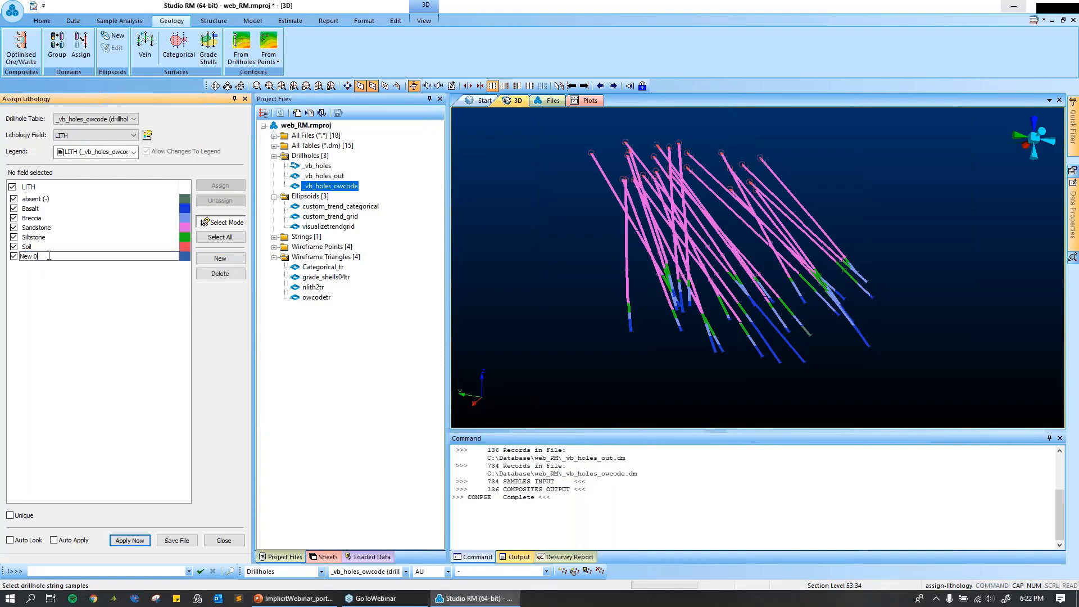
drag(49, 255, 3, 262)
text(v)
click(49, 293)
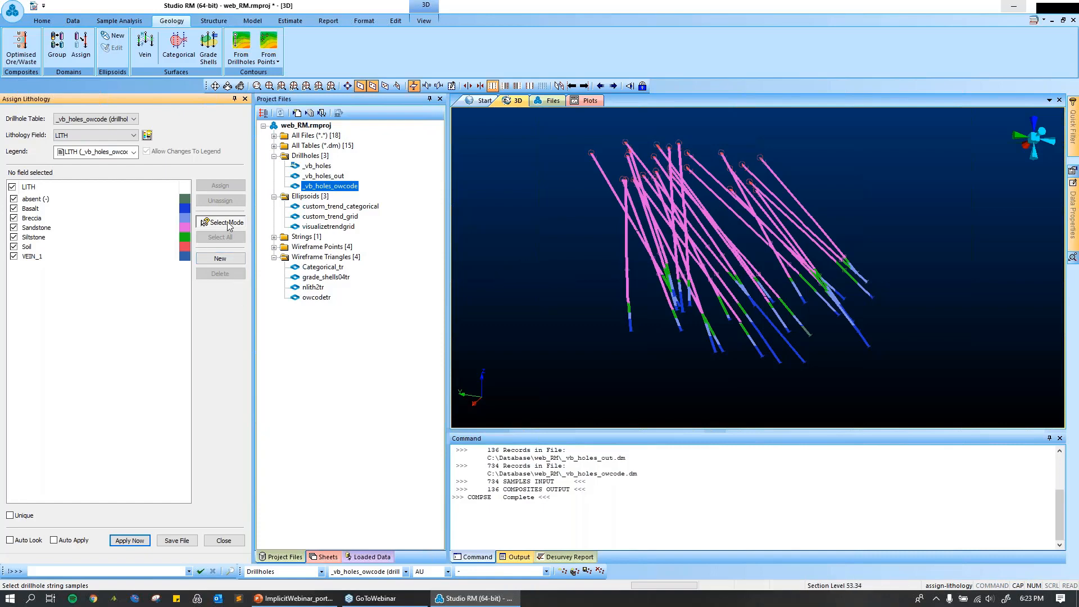
Select most of the green Siltstone interval on one drillhole and unassign its lithology.
scroll(593, 269, up, 5)
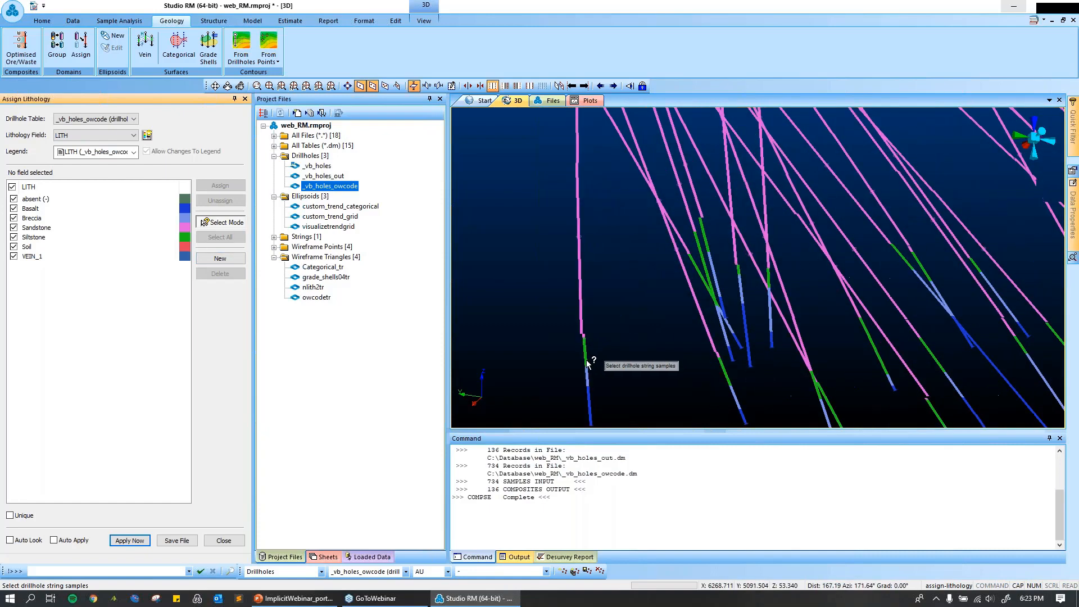
scroll(588, 362, up, 2)
scroll(595, 320, up, 2)
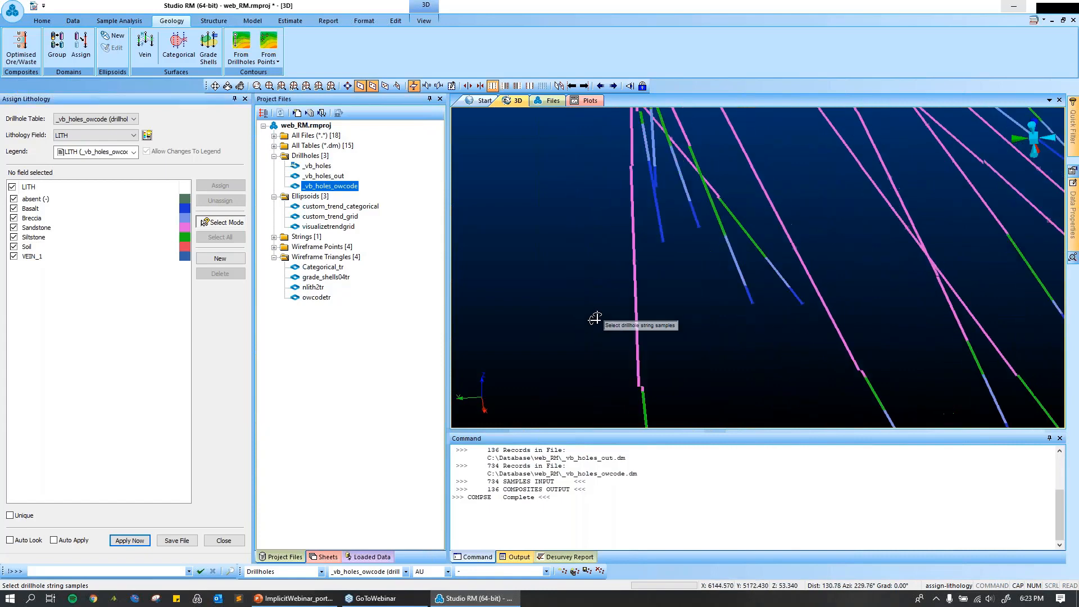
middle_drag(595, 319, 813, 283)
scroll(814, 285, up, 2)
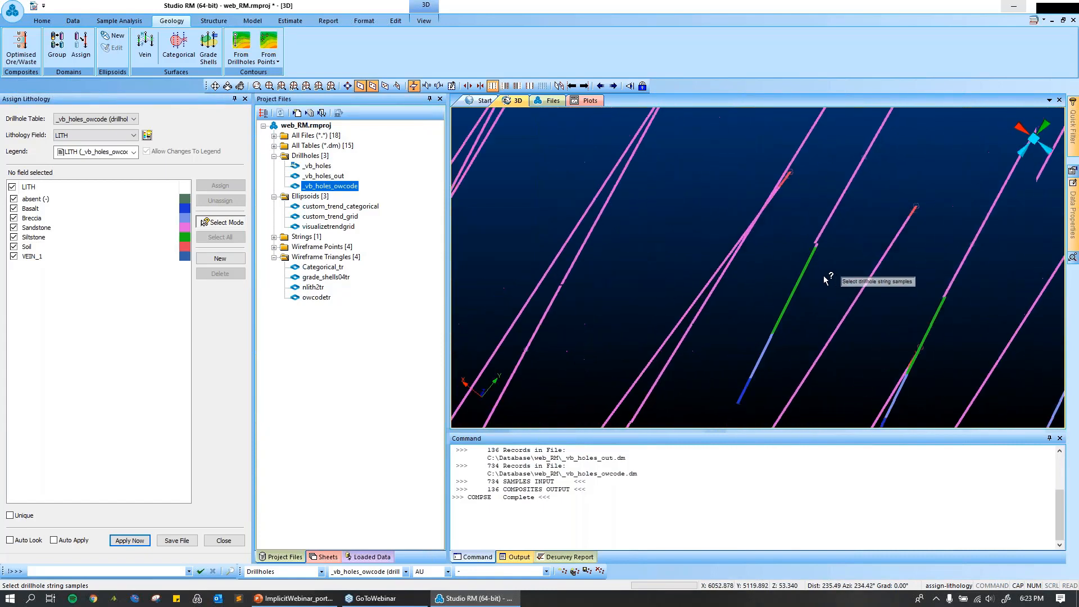
click(803, 263)
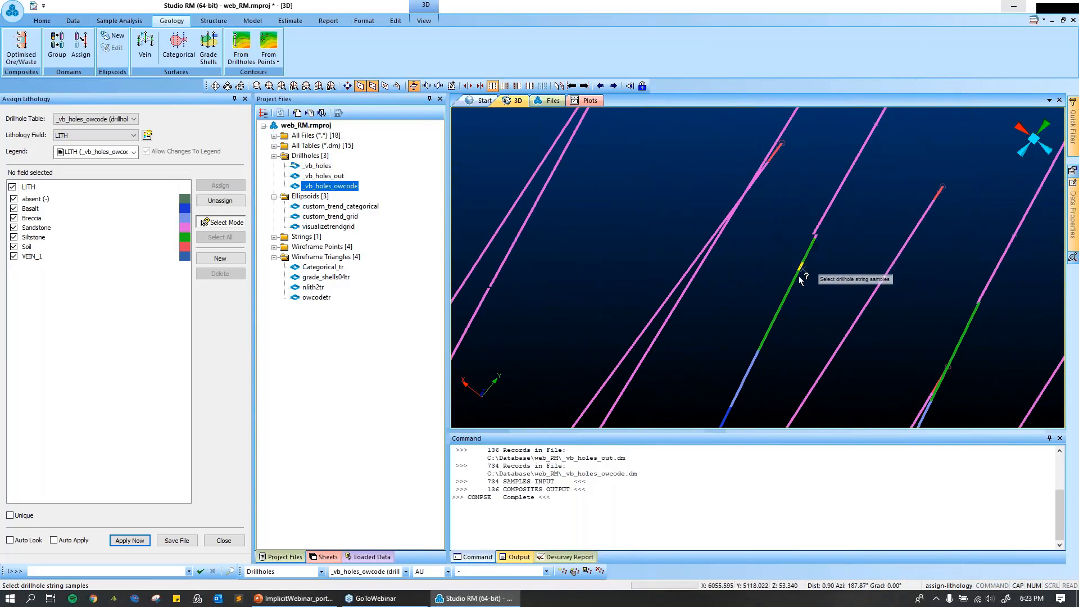
click(781, 305)
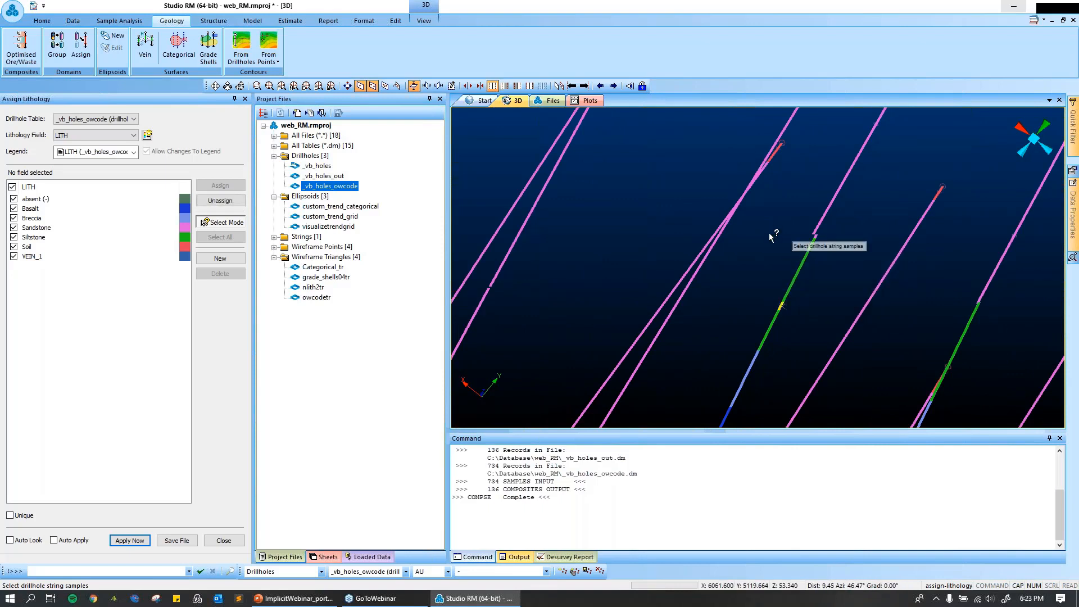
drag(759, 224, 841, 369)
click(801, 312)
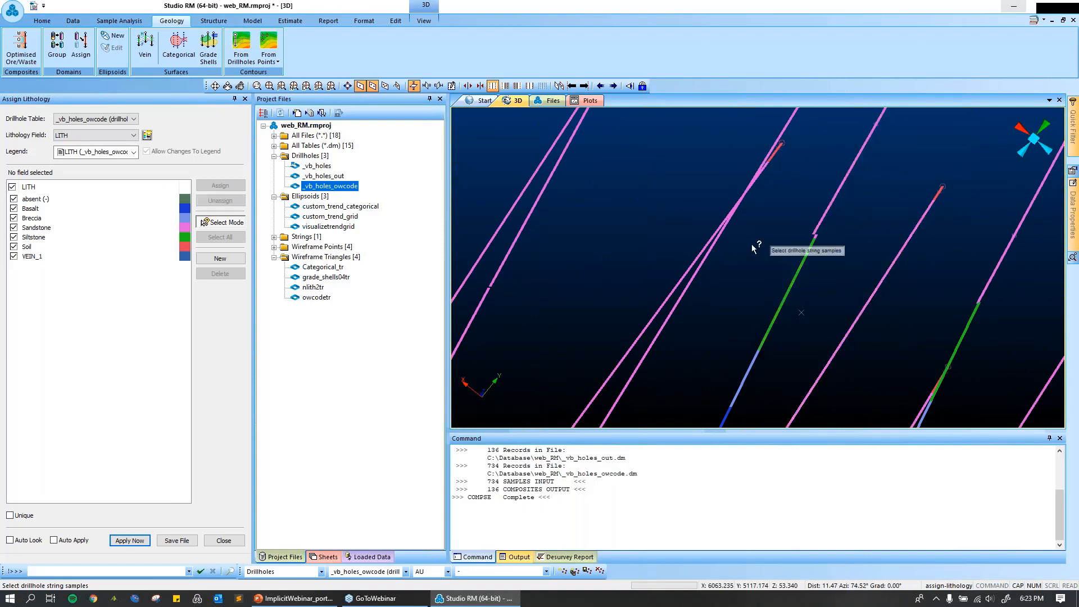
drag(752, 248, 814, 337)
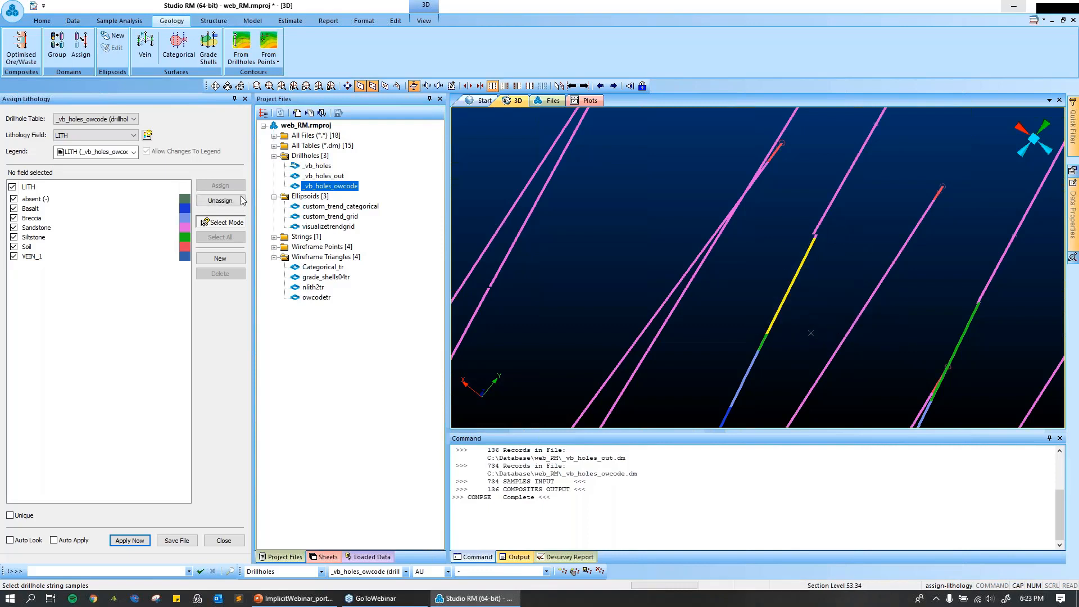
click(220, 201)
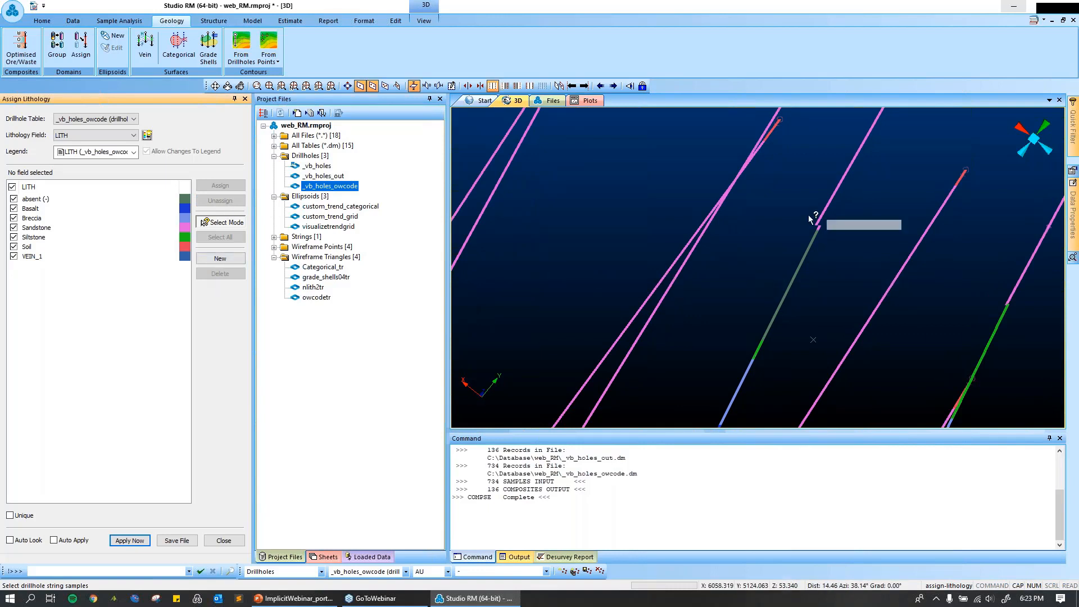
Assign Breccia to the neighbouring drillhole's long Sandstone interval and to the upper part of the unassigned interval.
click(840, 188)
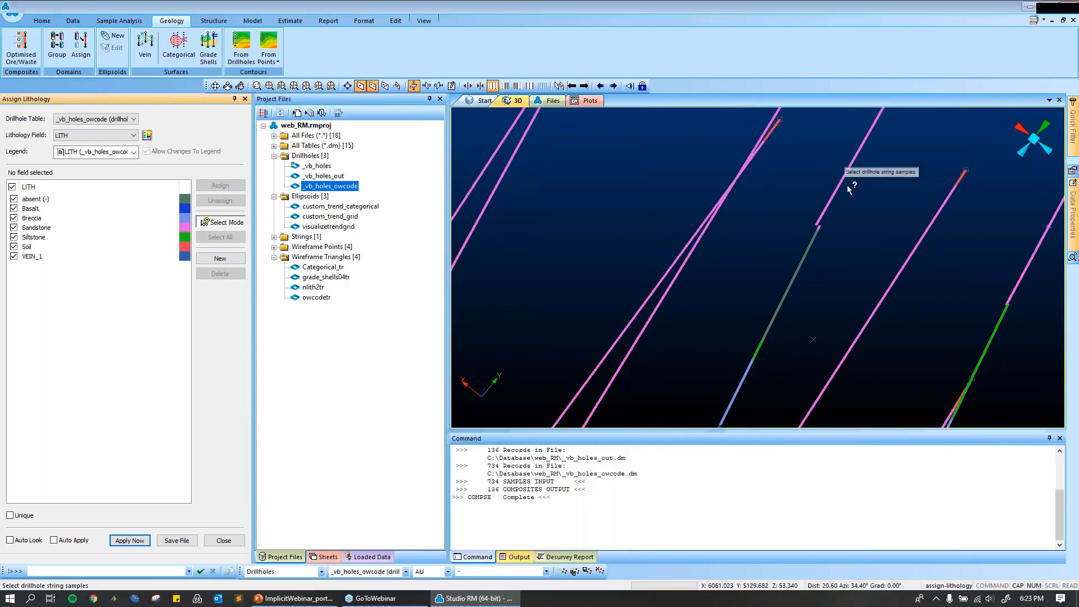
click(90, 228)
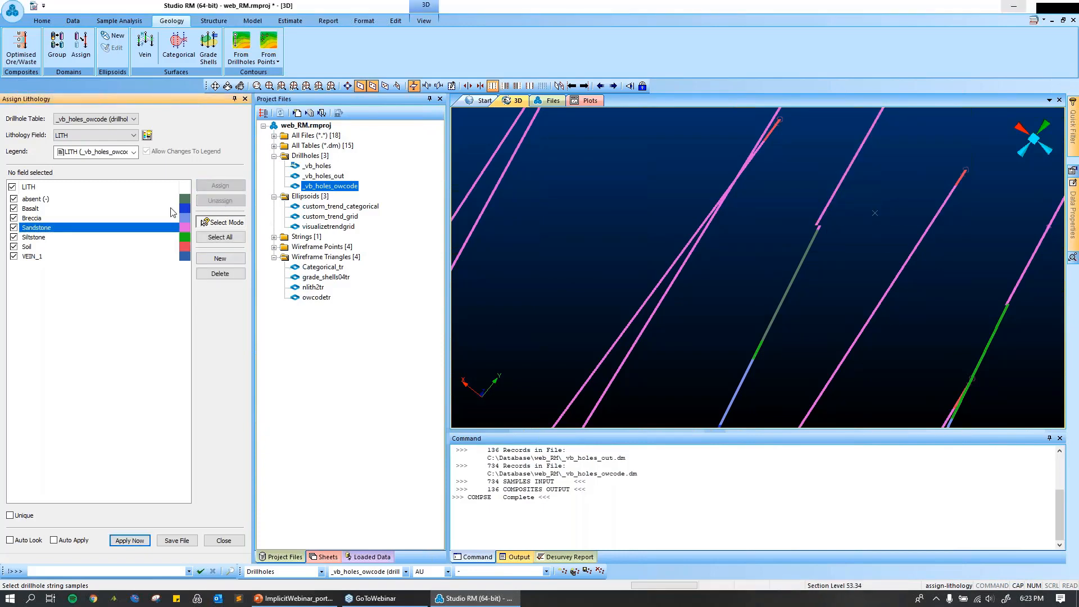
click(168, 209)
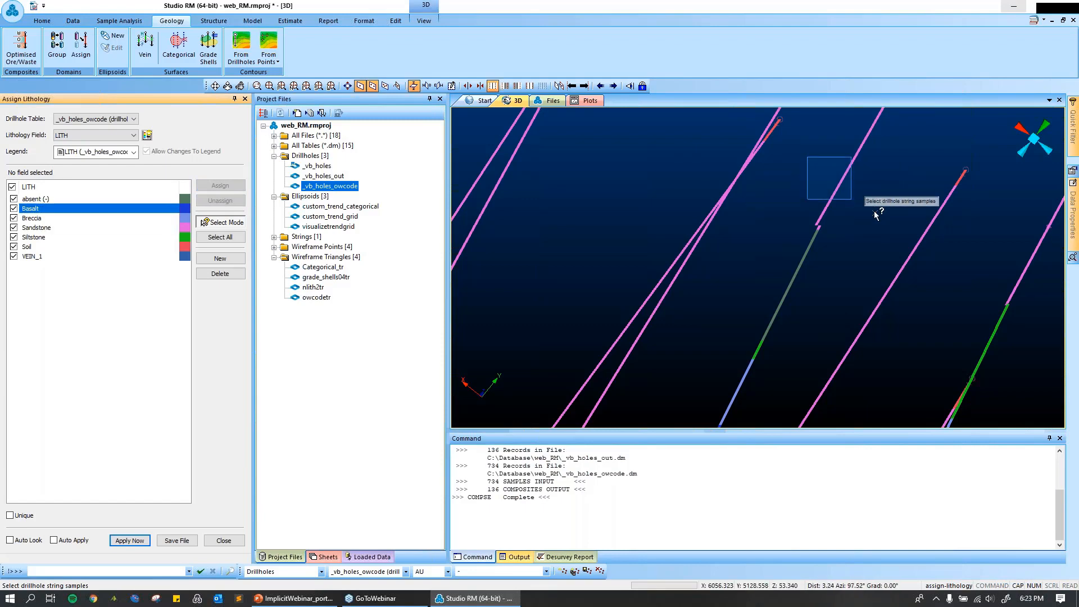
click(829, 194)
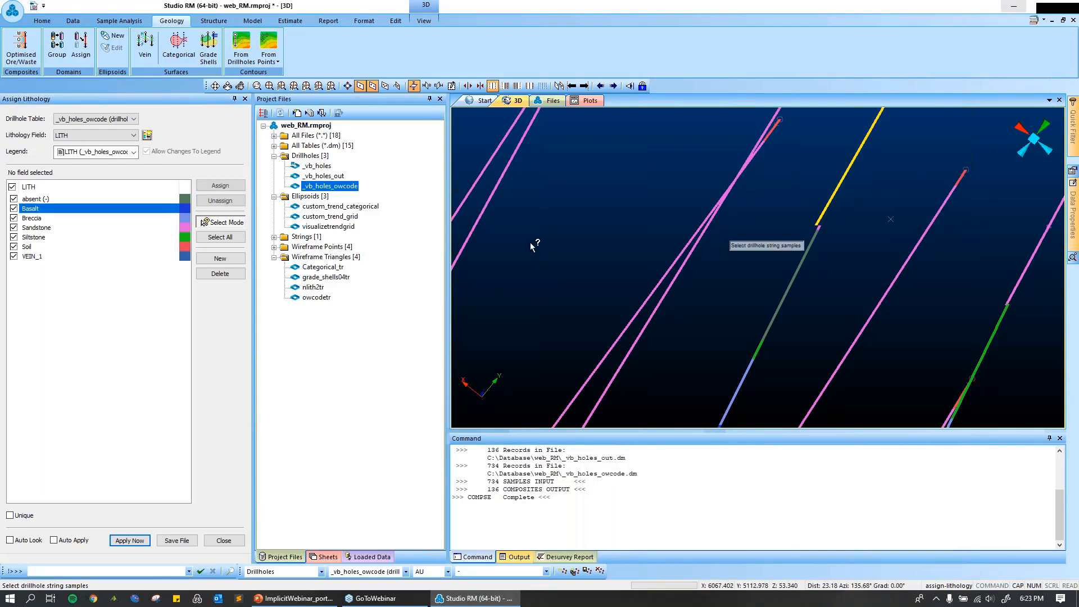
click(115, 218)
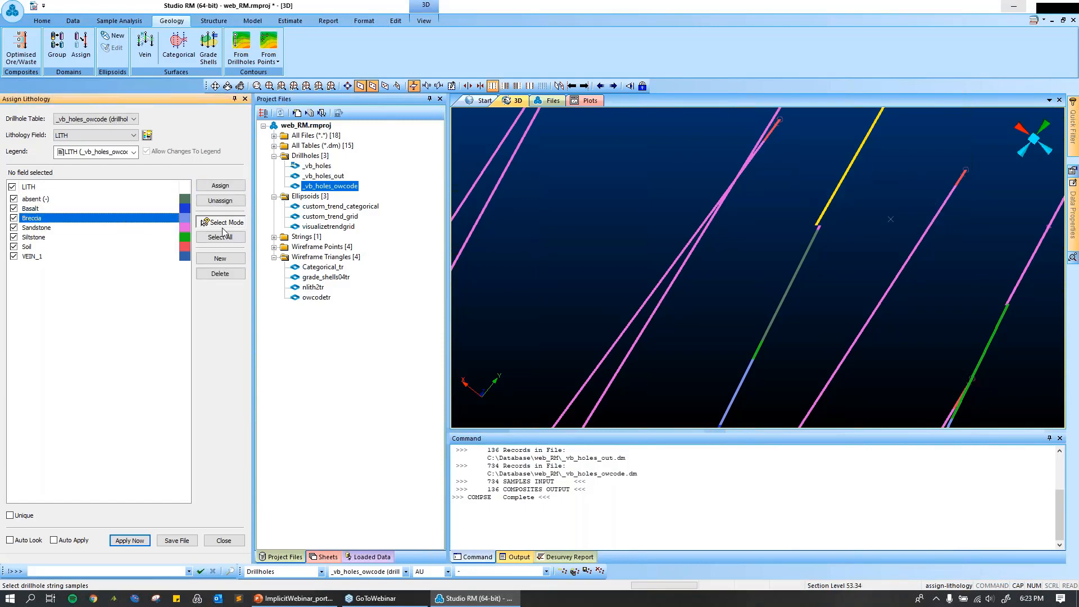
click(707, 268)
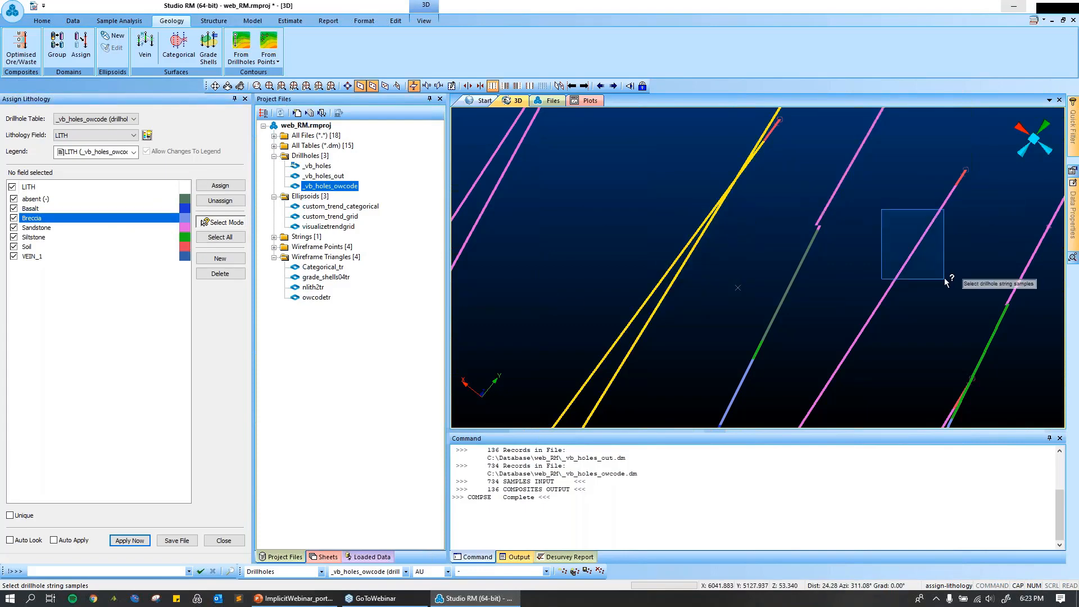
click(902, 266)
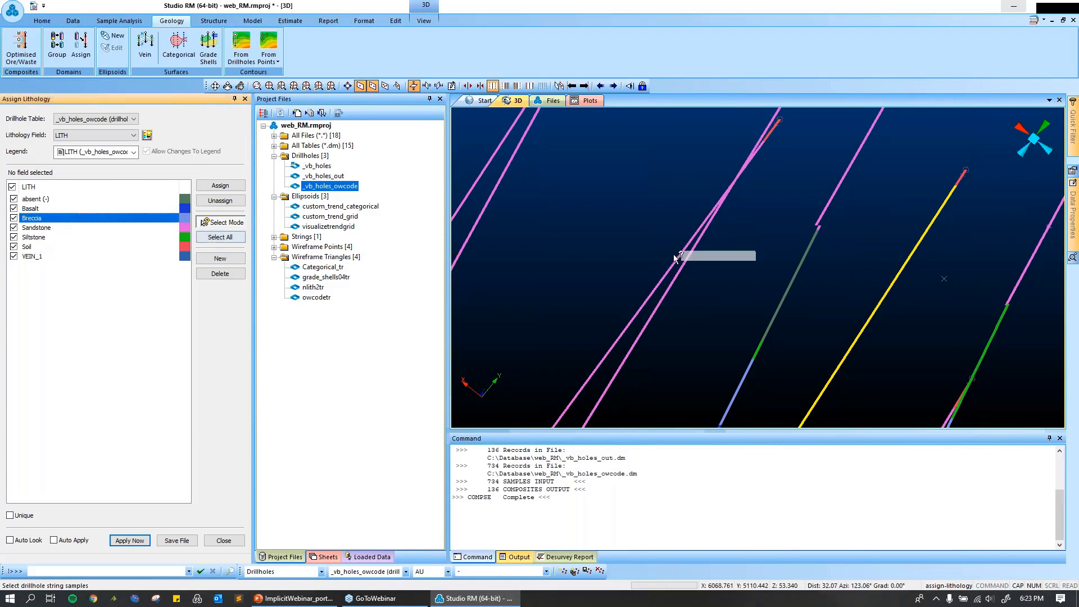
click(220, 186)
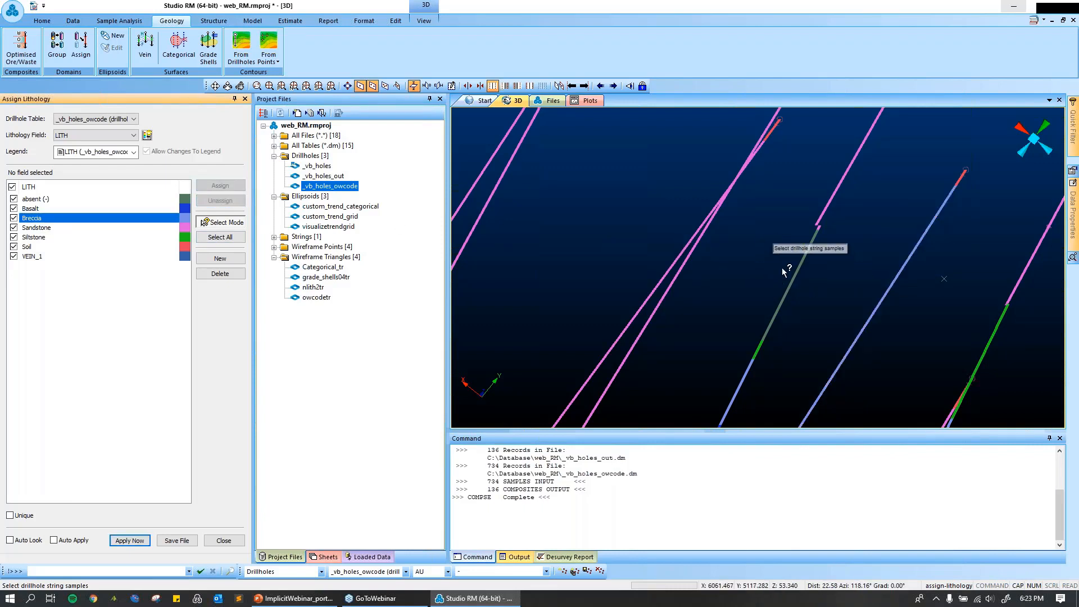
click(824, 308)
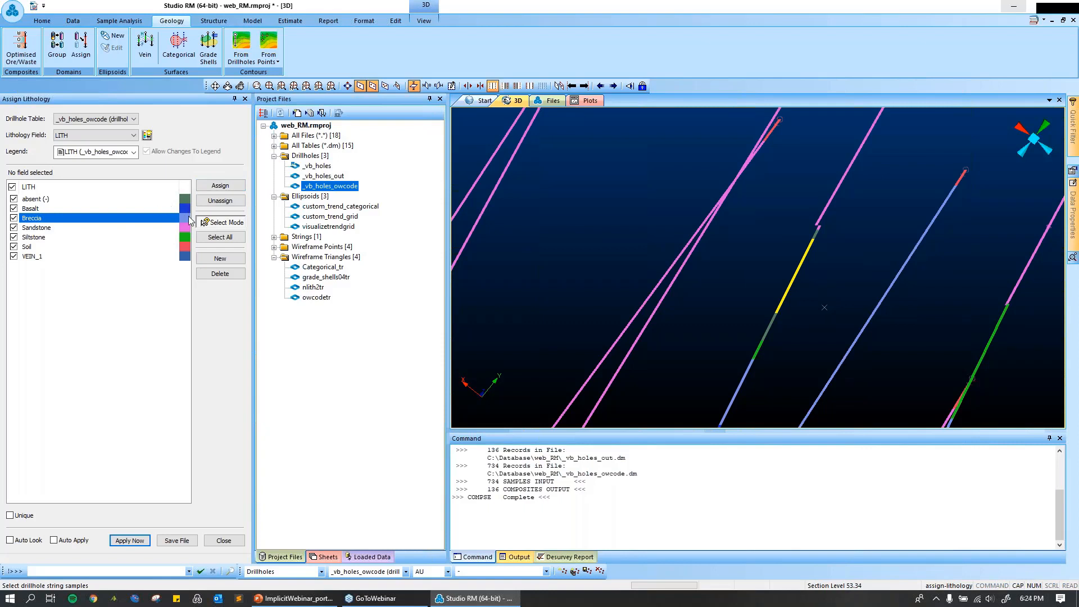
click(220, 186)
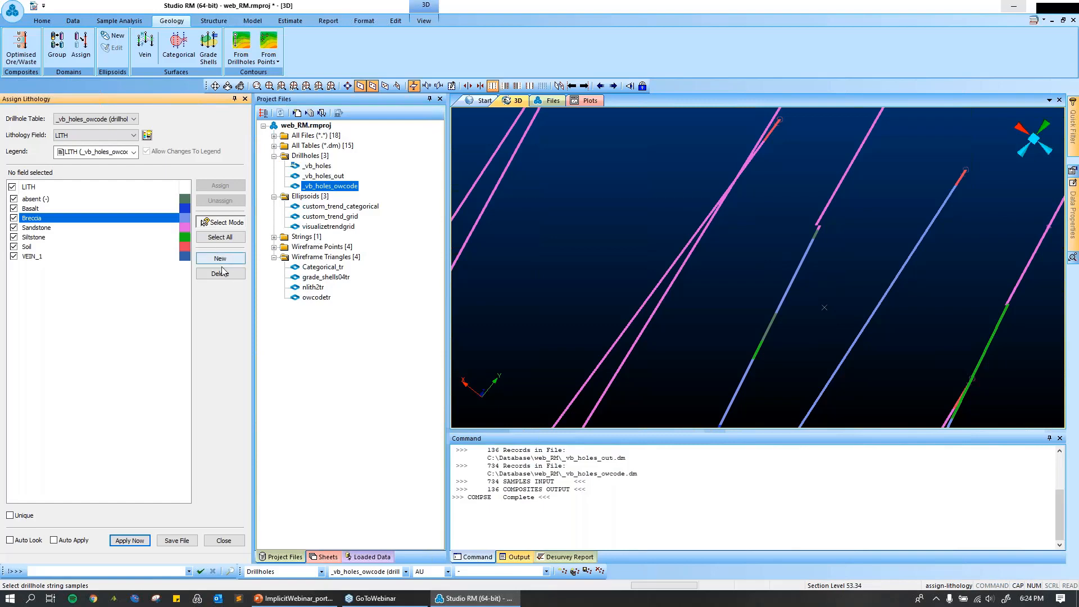
Show only the Breccia, Siltstone and VEIN_1 intervals by hiding absent, Basalt, Sandstone and Soil, and enable Auto Apply.
scroll(730, 258, down, 5)
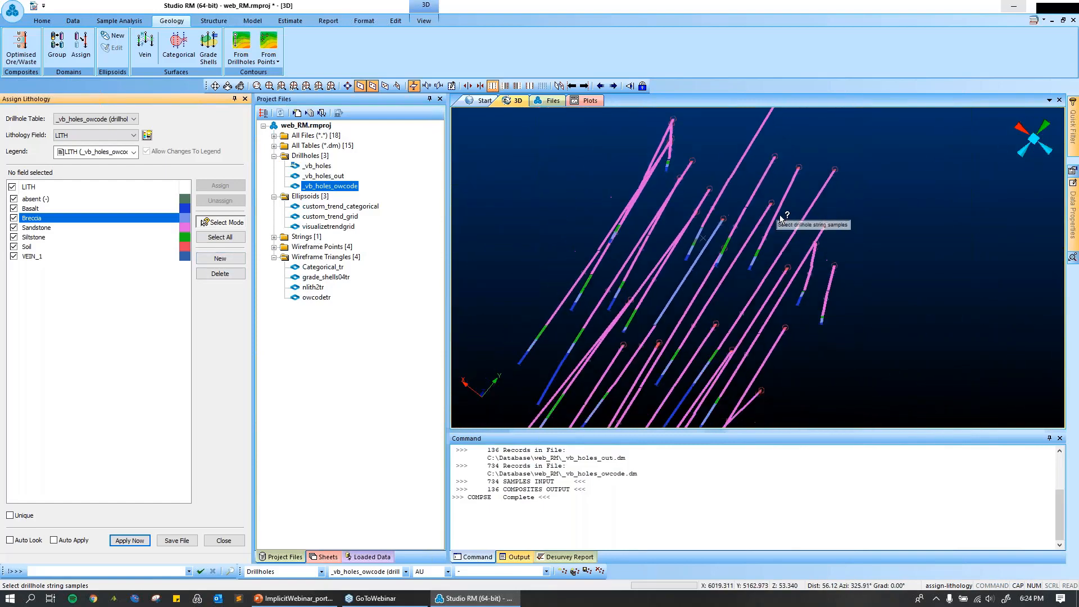
scroll(780, 219, down, 3)
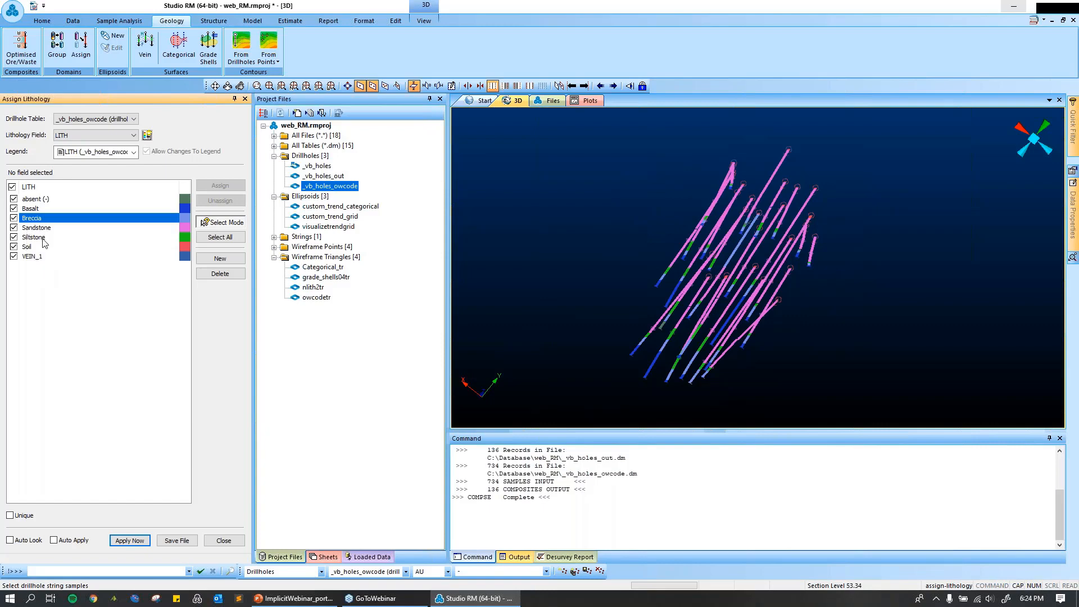
click(13, 199)
click(14, 227)
click(226, 222)
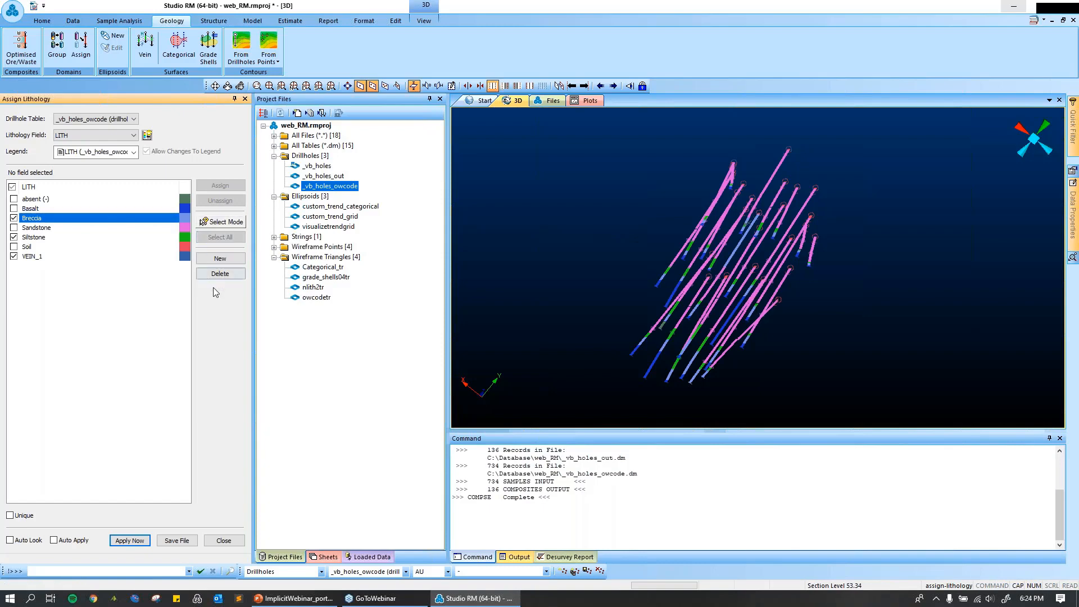
click(130, 540)
click(54, 540)
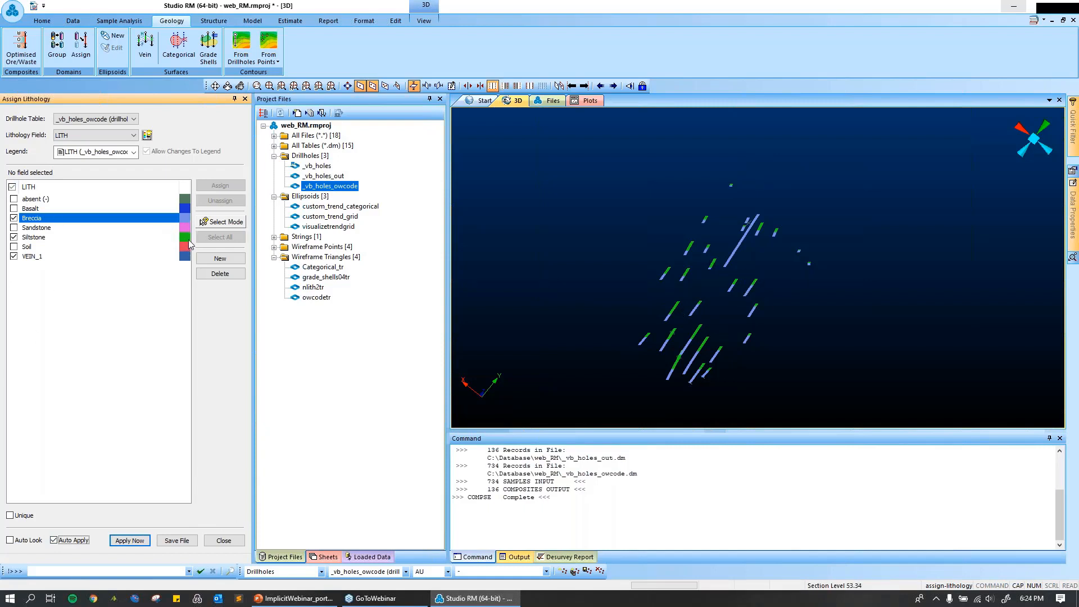
Select all visible Breccia and Siltstone intervals across the drillholes and assign them to VEIN_1.
mouse_move(843, 296)
mouse_down()
mouse_move(826, 286)
mouse_move(830, 269)
mouse_move(857, 302)
mouse_up()
click(222, 222)
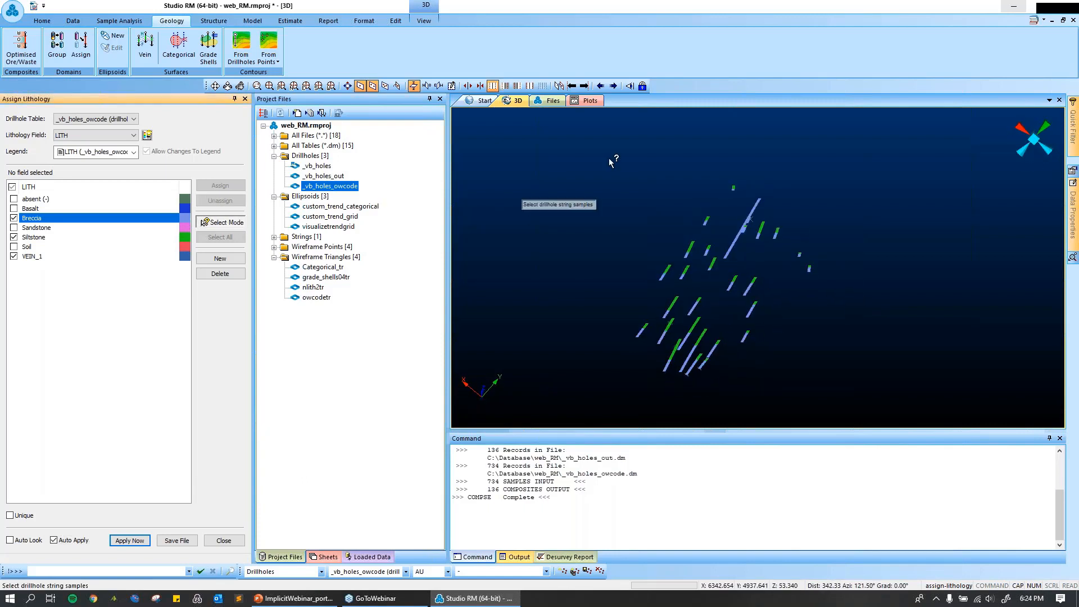
drag(568, 148, 978, 400)
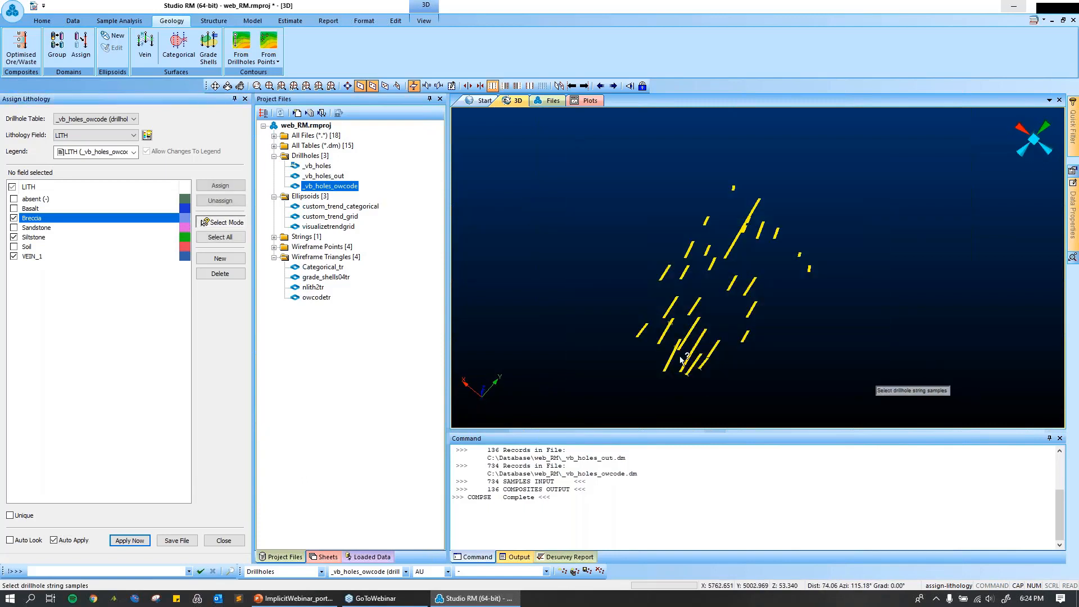
click(35, 256)
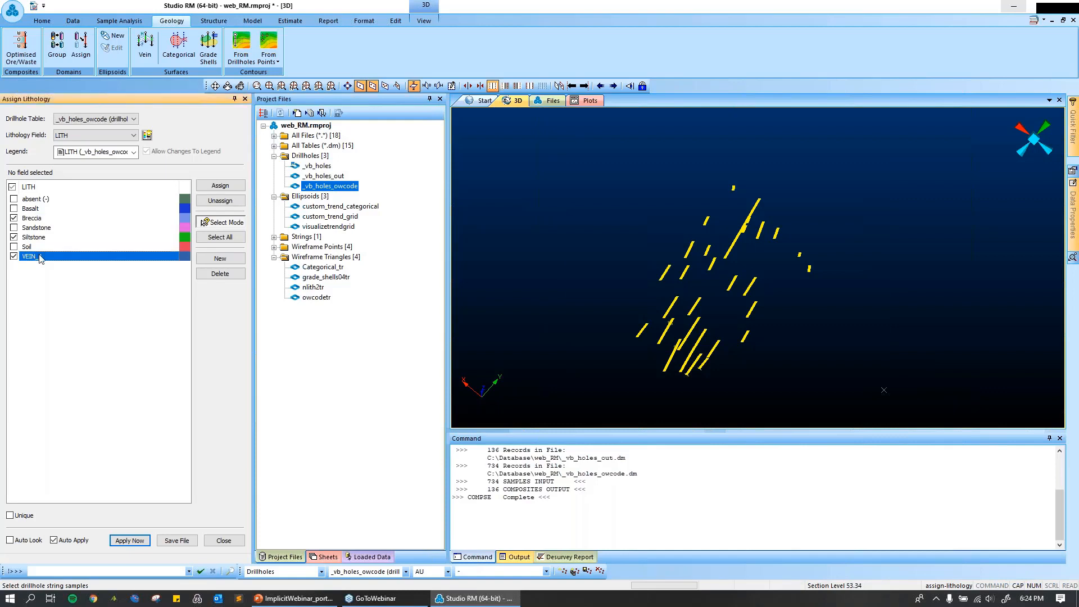
click(223, 185)
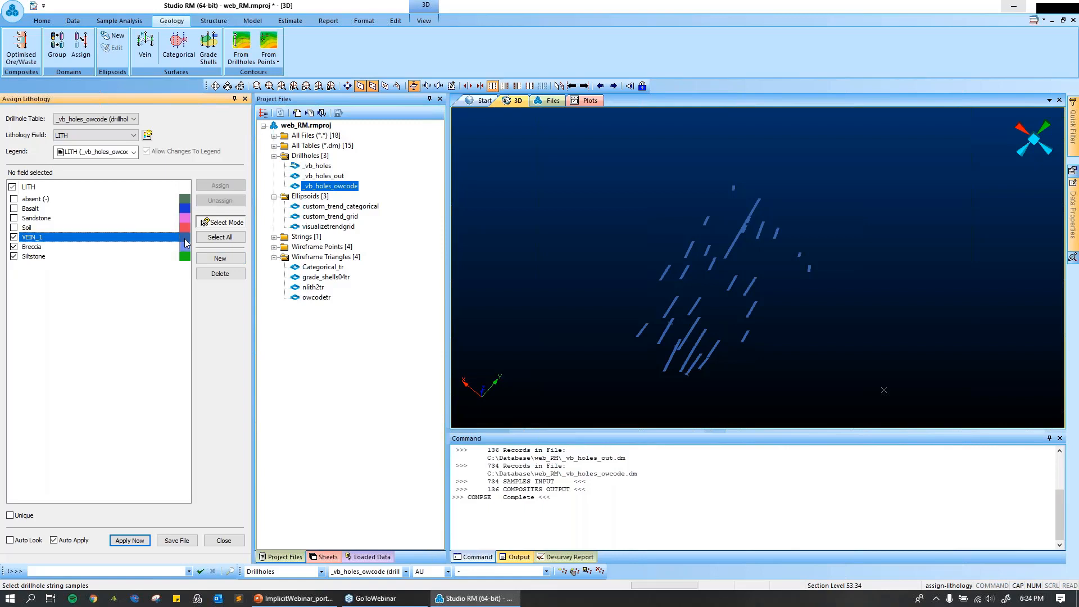
Change the VEIN_1 legend colour to orange (red 255, green 128, blue 0).
double_click(184, 242)
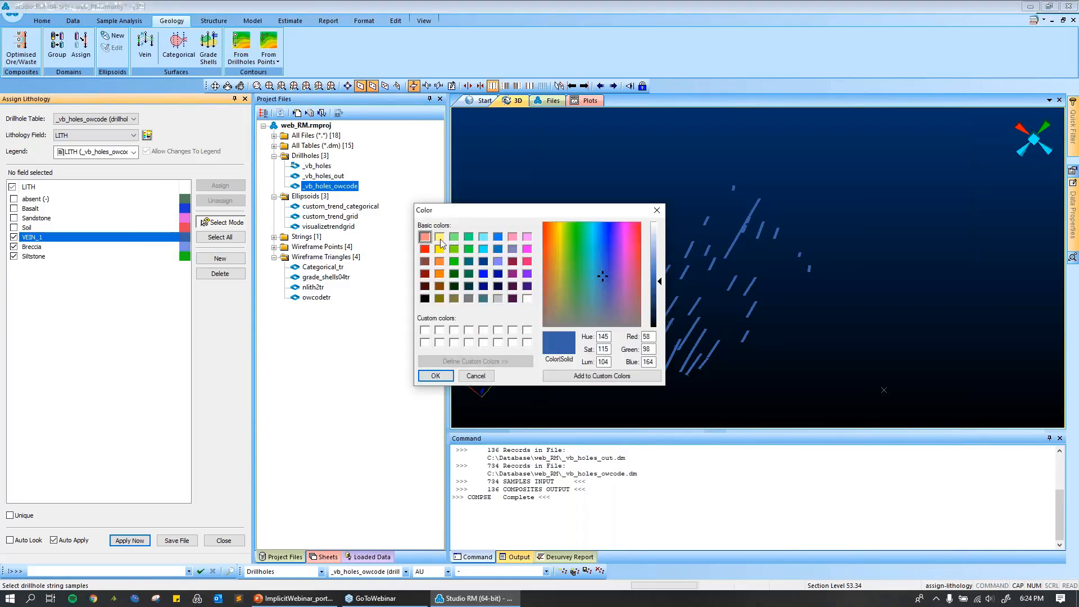
click(439, 273)
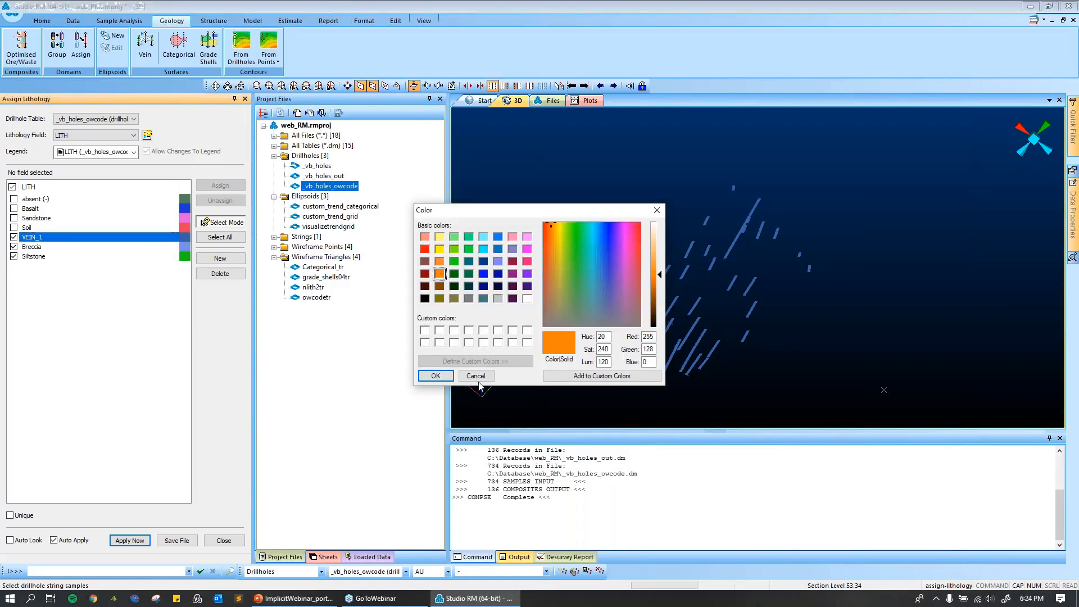
click(436, 376)
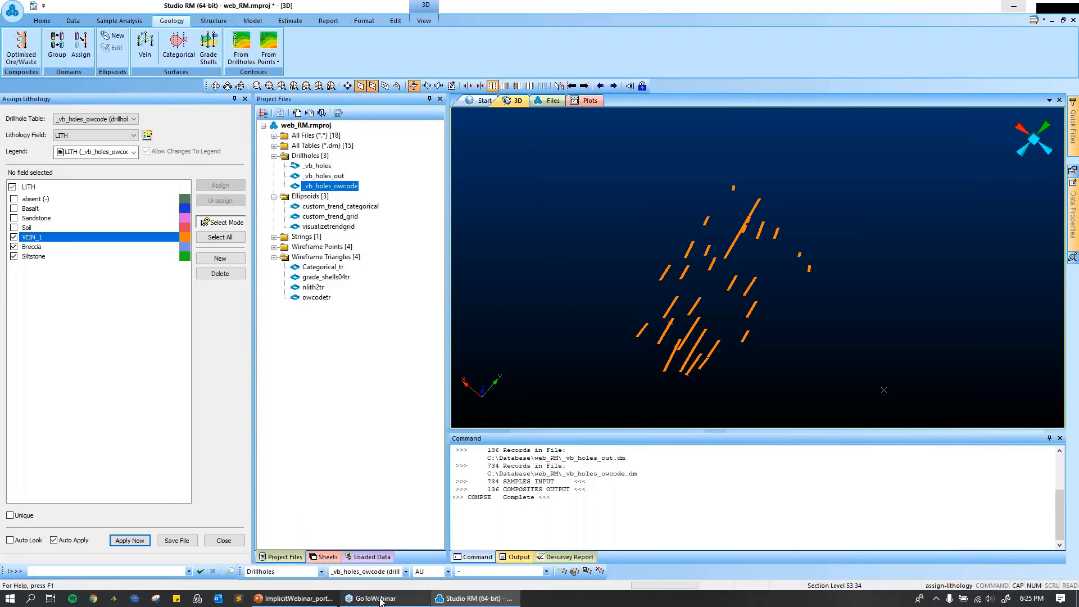
Switch to the ImplicitWebinar presentation in PowerPoint and show the slide comparing traditional and implicit modelling full screen.
click(314, 600)
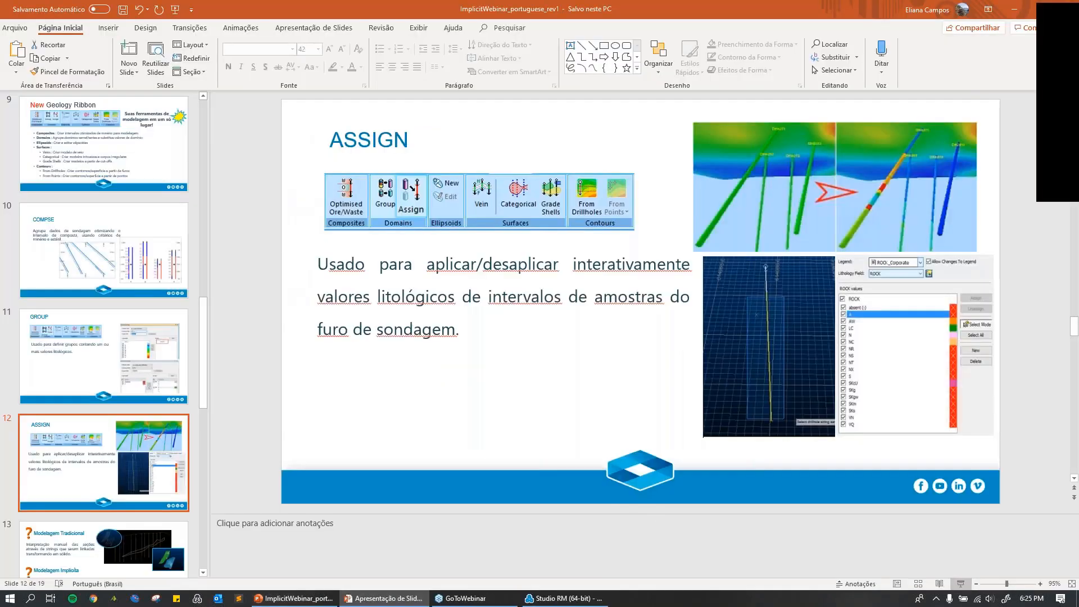
key(shift+F5)
key(Right)
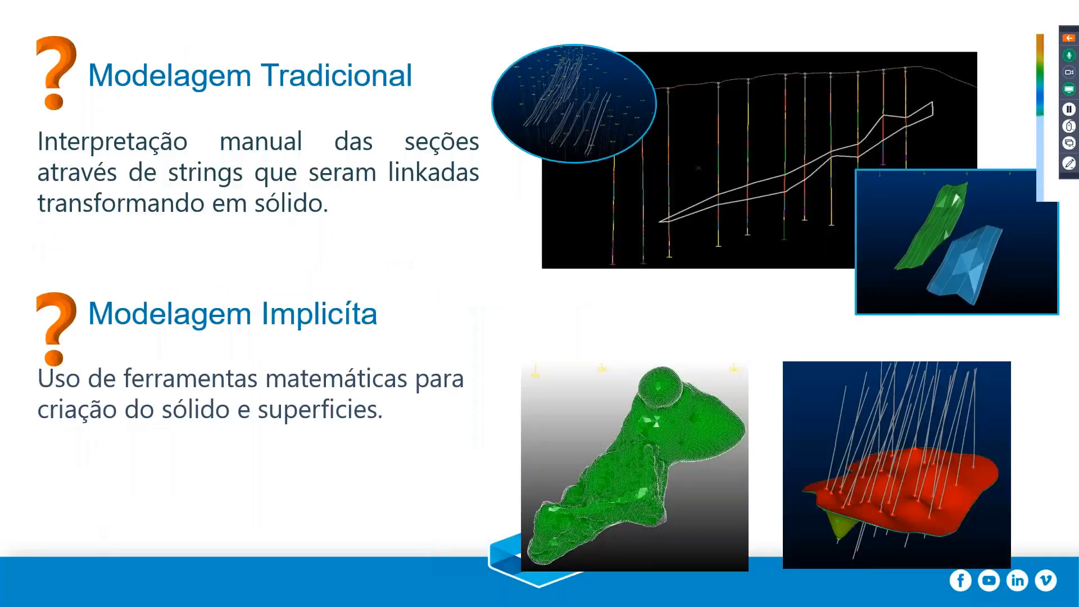
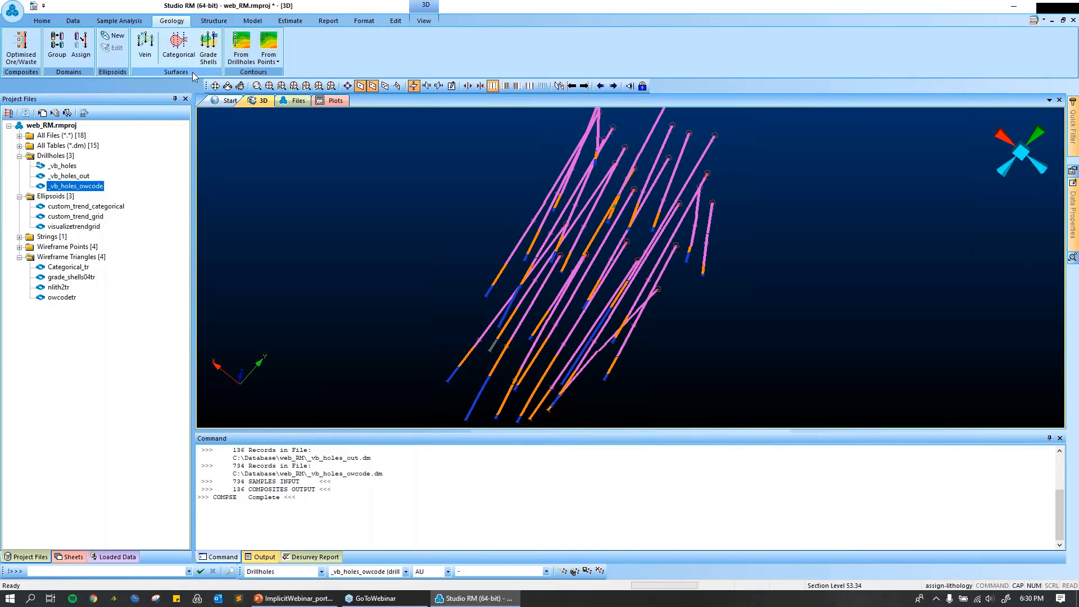
Back in Studio RM, start Create Vein Surface with the _vb_holes_owcode drillholes and LITH column, and check the available values.
click(144, 49)
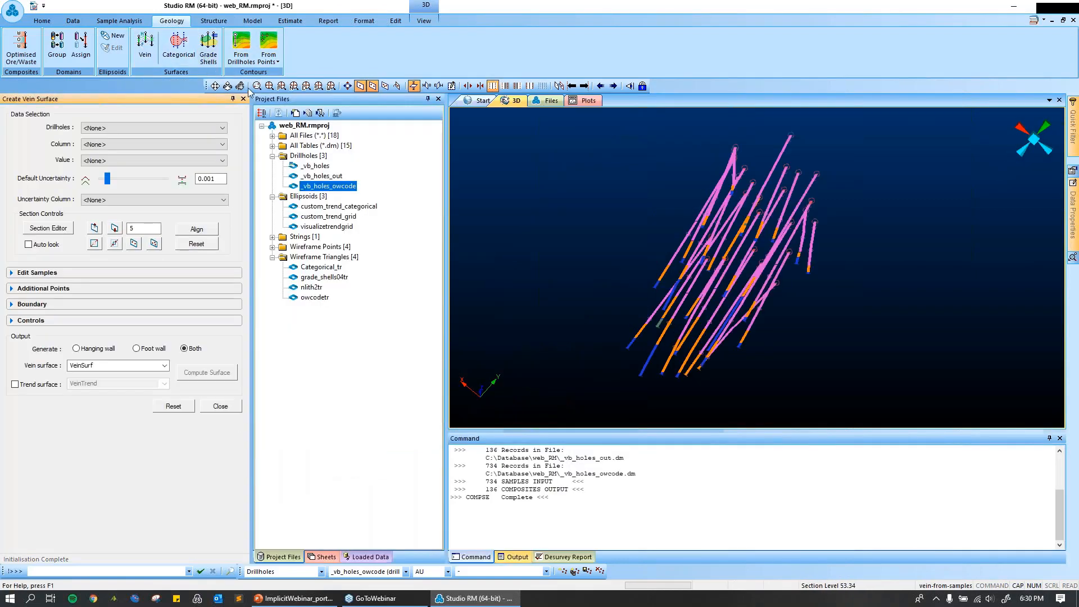
click(223, 128)
click(157, 145)
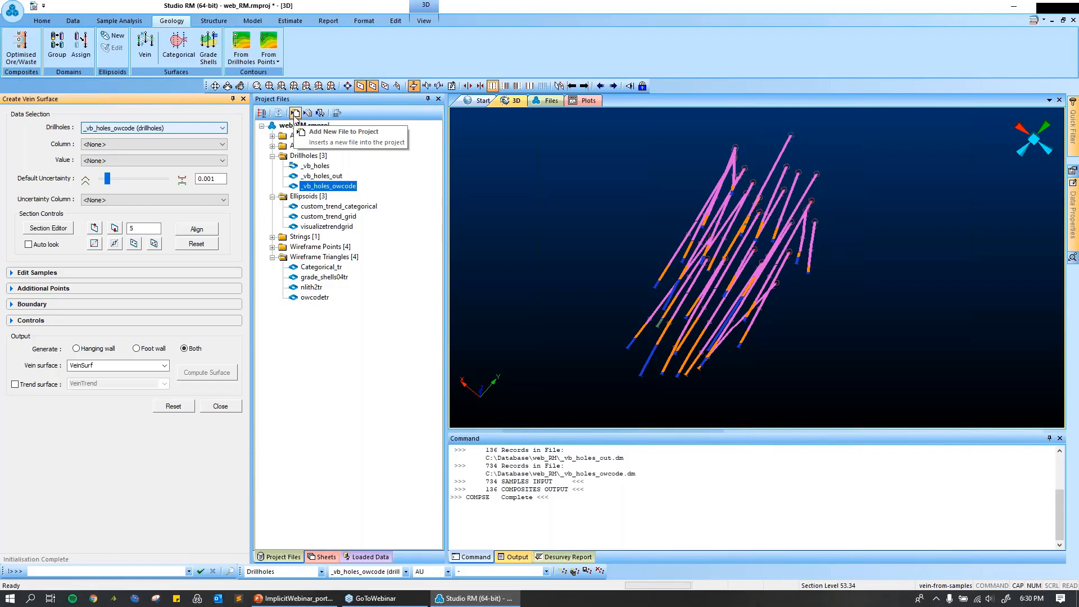
click(223, 145)
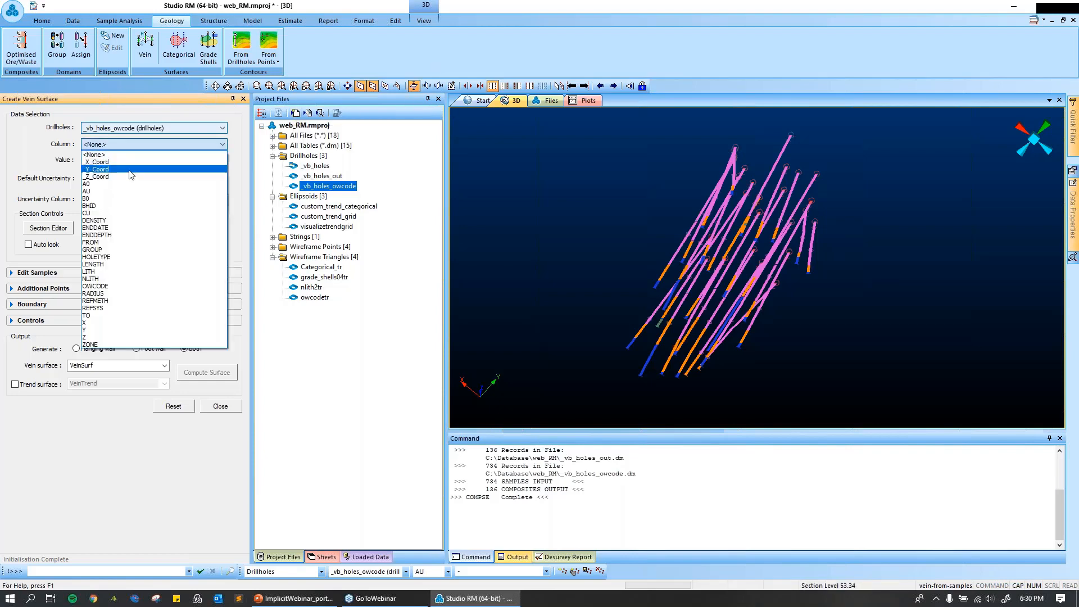
click(98, 271)
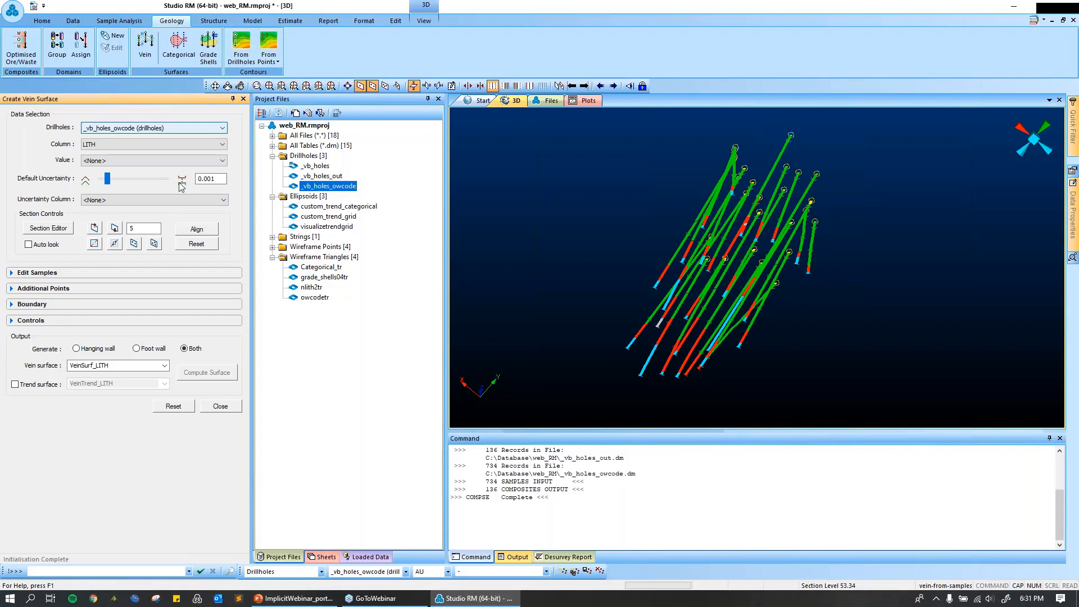
click(140, 161)
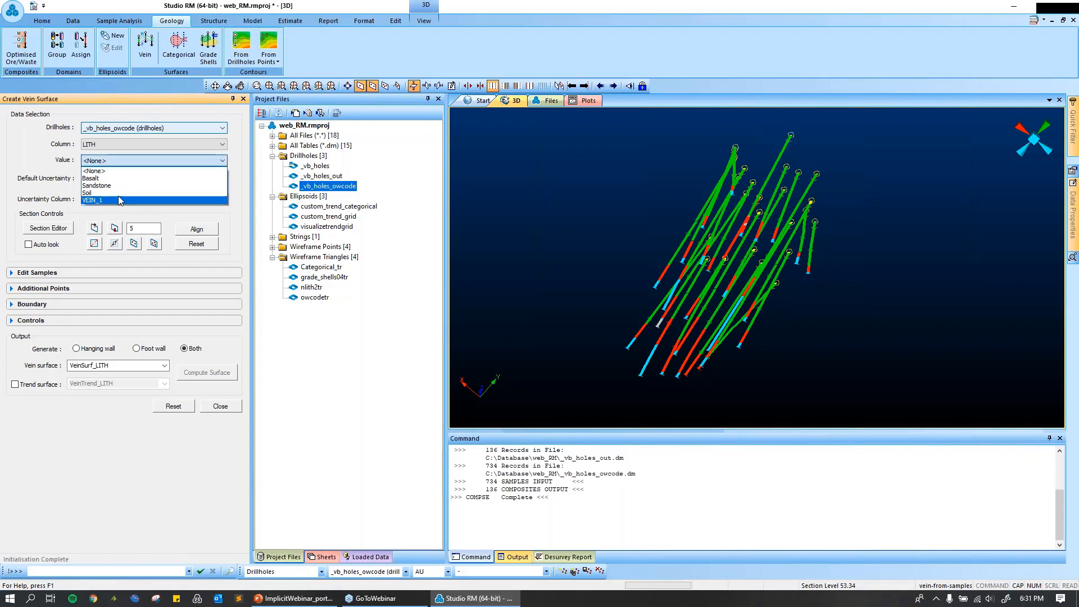
click(150, 158)
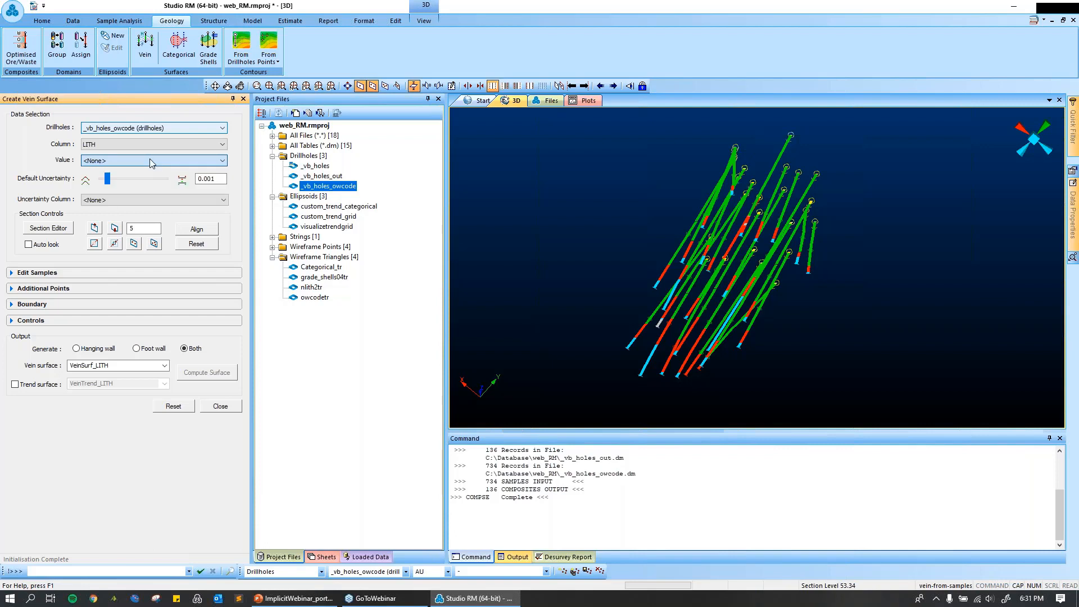
Load the _vb_holes_out drillholes into the 3D view and hide _vb_holes_owcode.
click(328, 177)
click(319, 165)
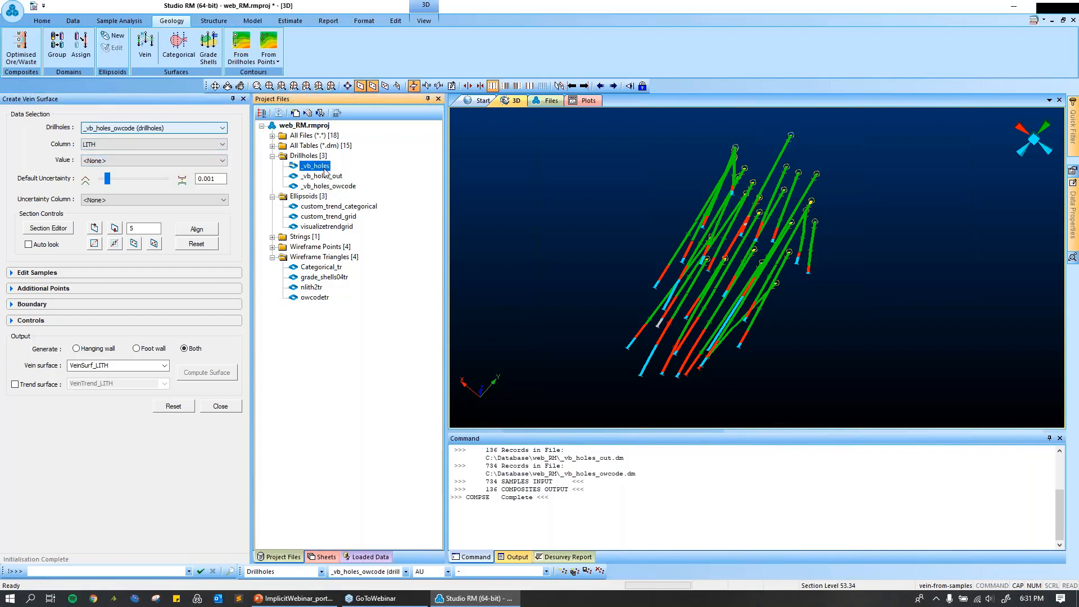
click(329, 177)
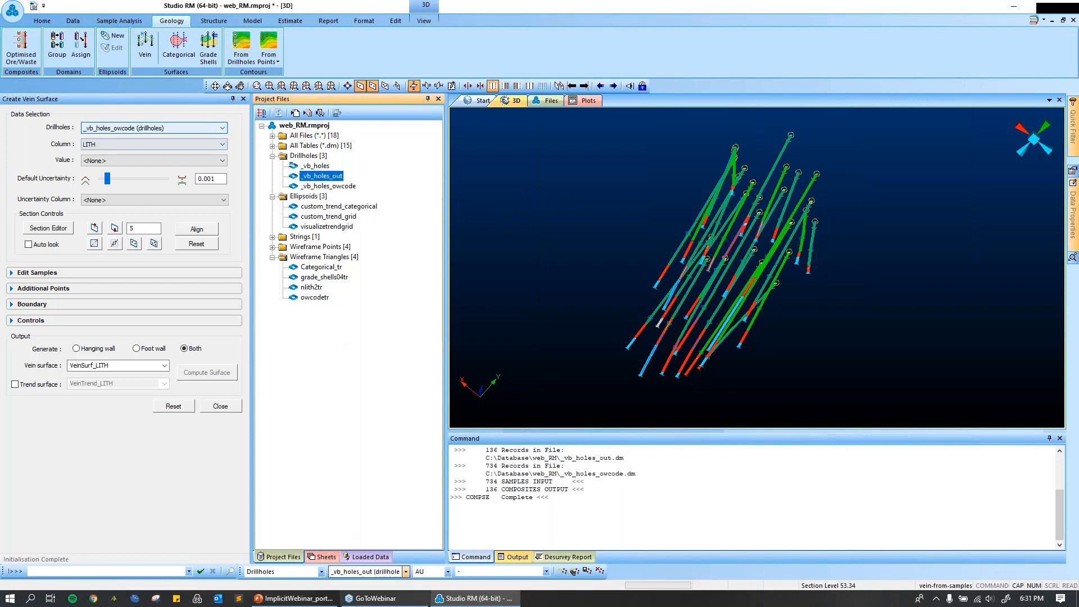
click(323, 558)
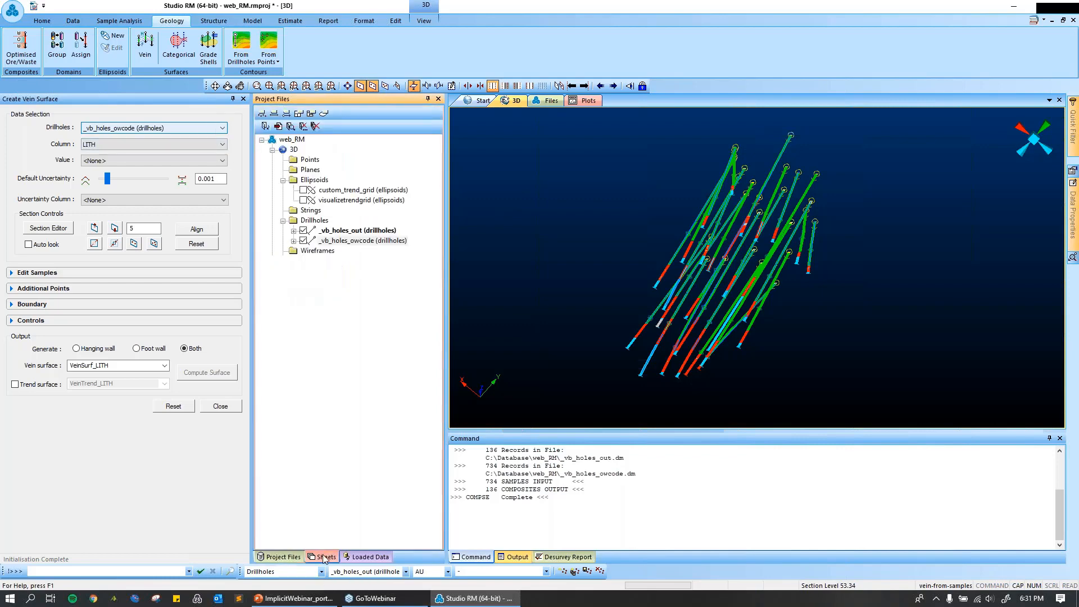
click(304, 241)
Select _vb_holes_out as the vein surface's drillholes and check which columns it offers.
click(183, 130)
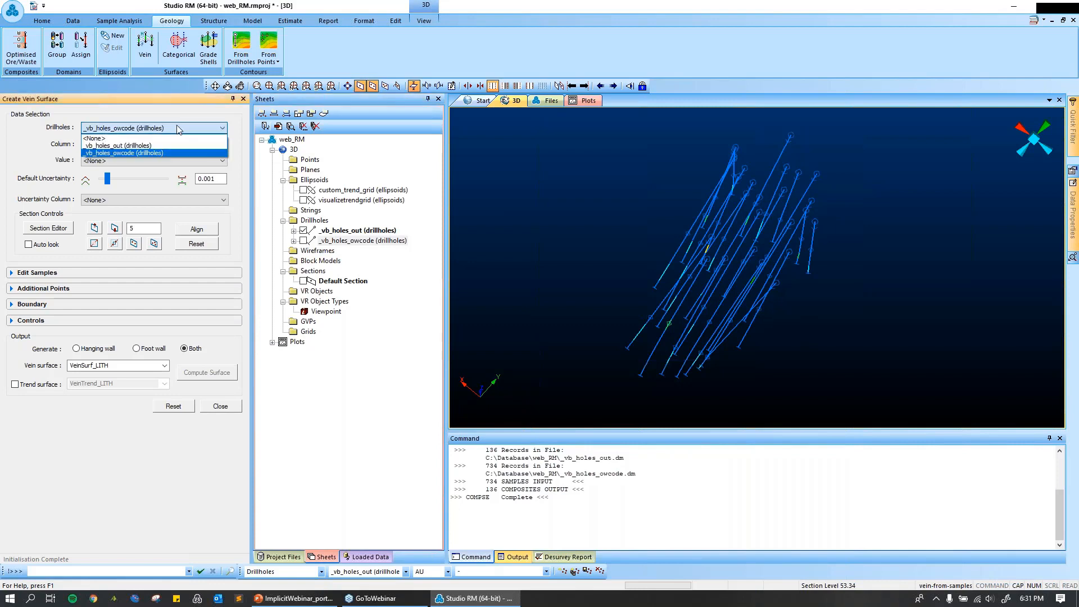
click(154, 146)
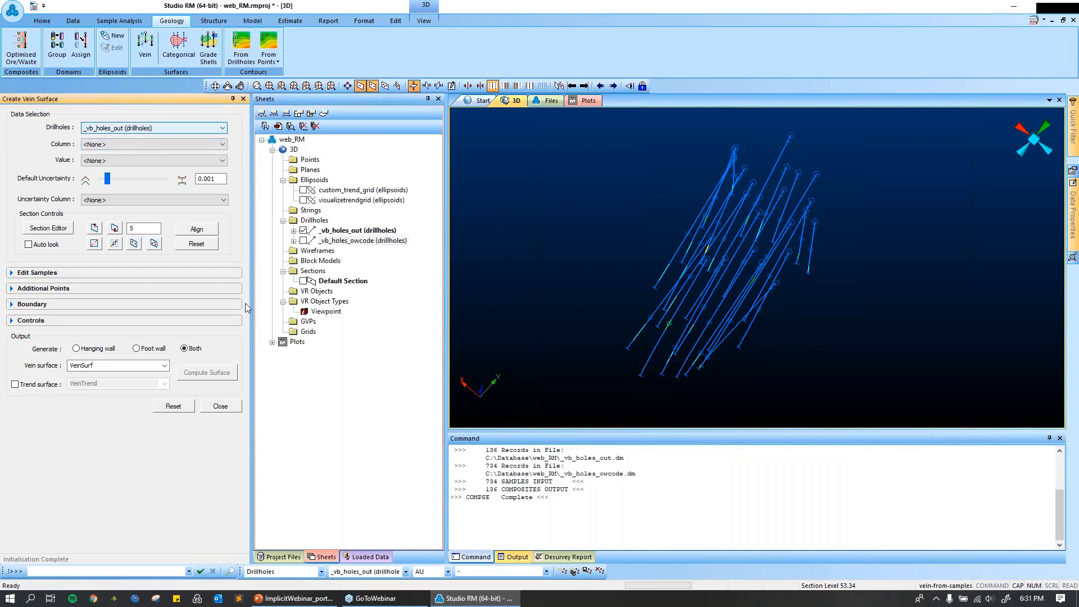
click(186, 144)
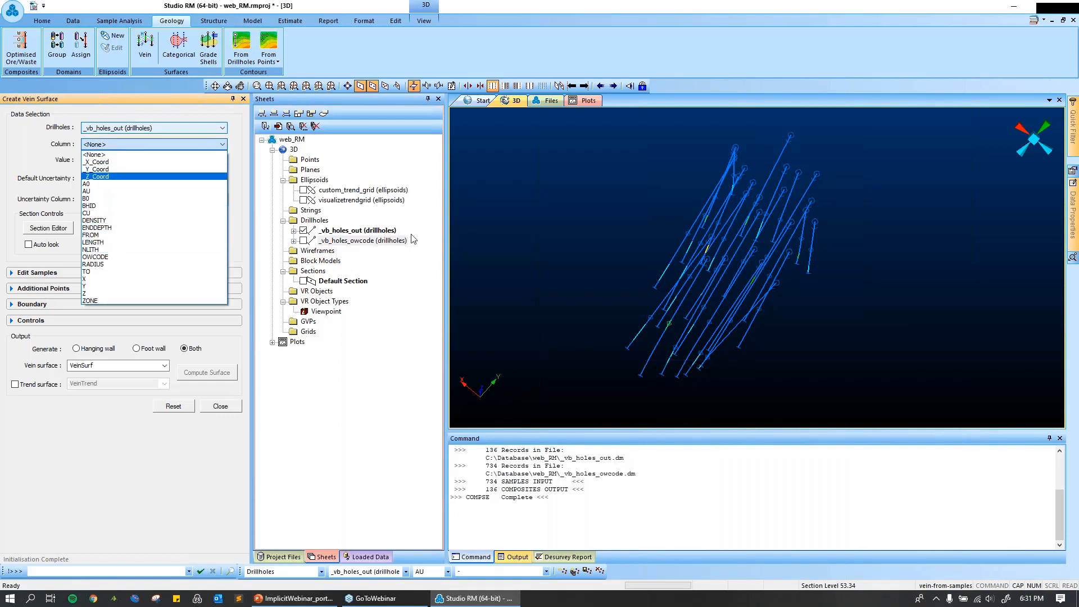
click(294, 559)
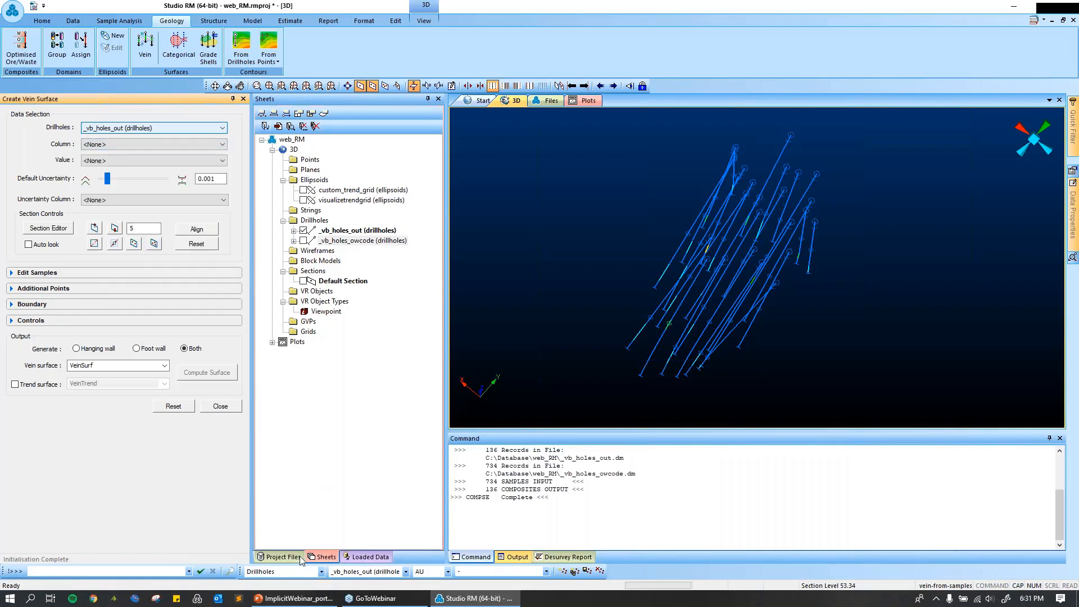
Display _vb_holes in the 3D view instead of _vb_holes_out and select it as the vein surface's drillholes.
click(279, 557)
click(316, 166)
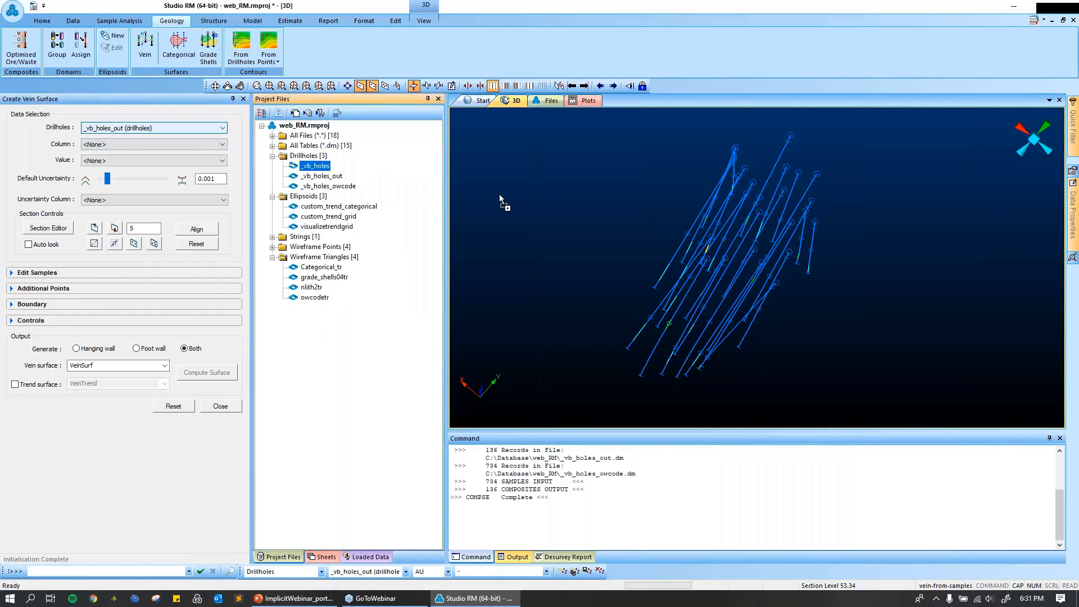
click(331, 556)
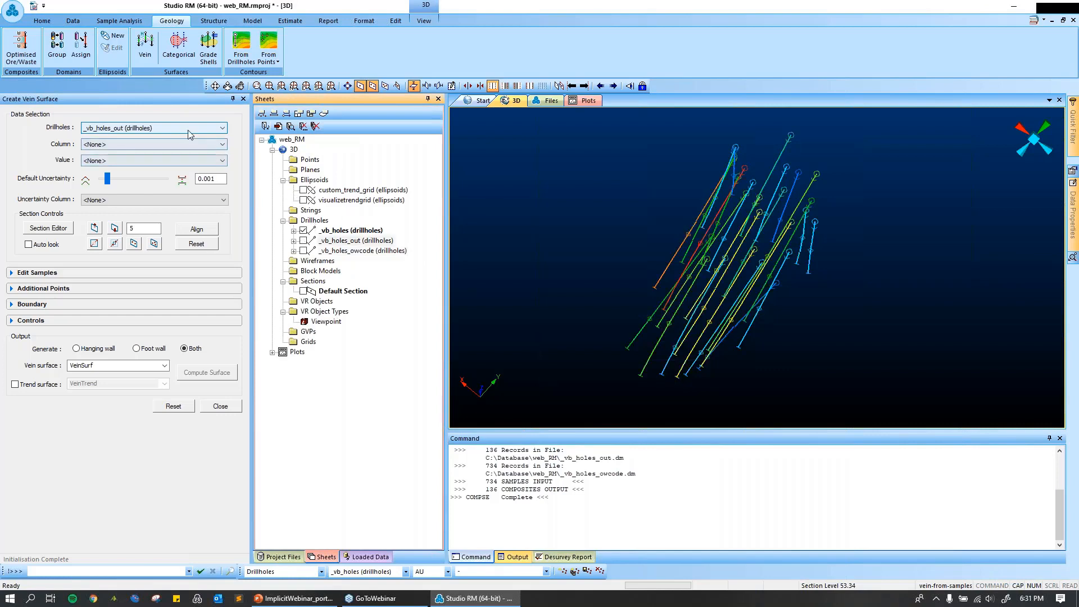
click(157, 129)
click(141, 145)
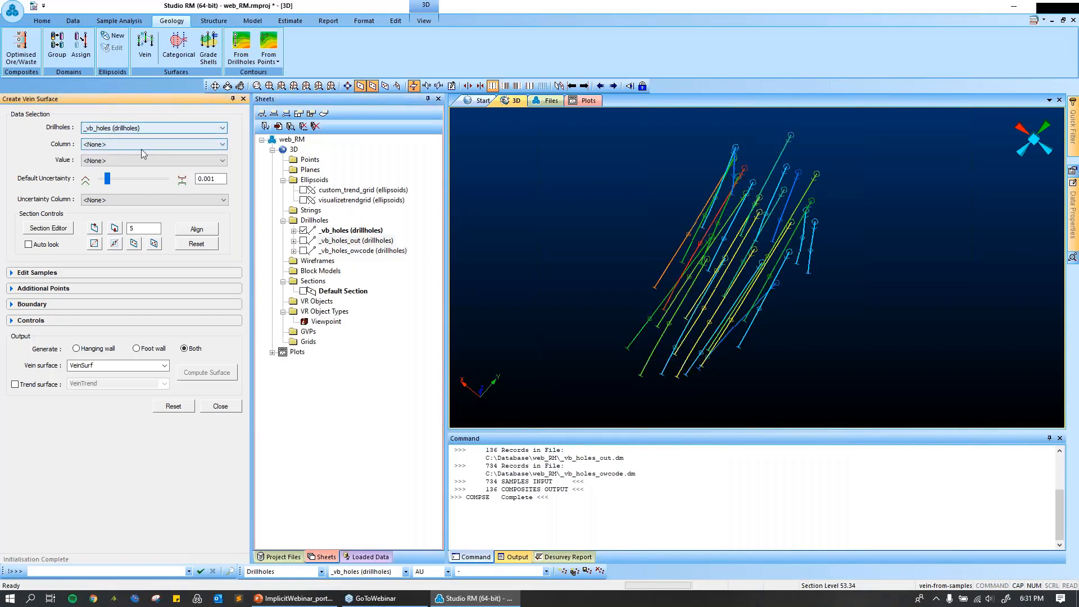
Set the vein surface's column to LITH and its value to Breccia.
click(144, 146)
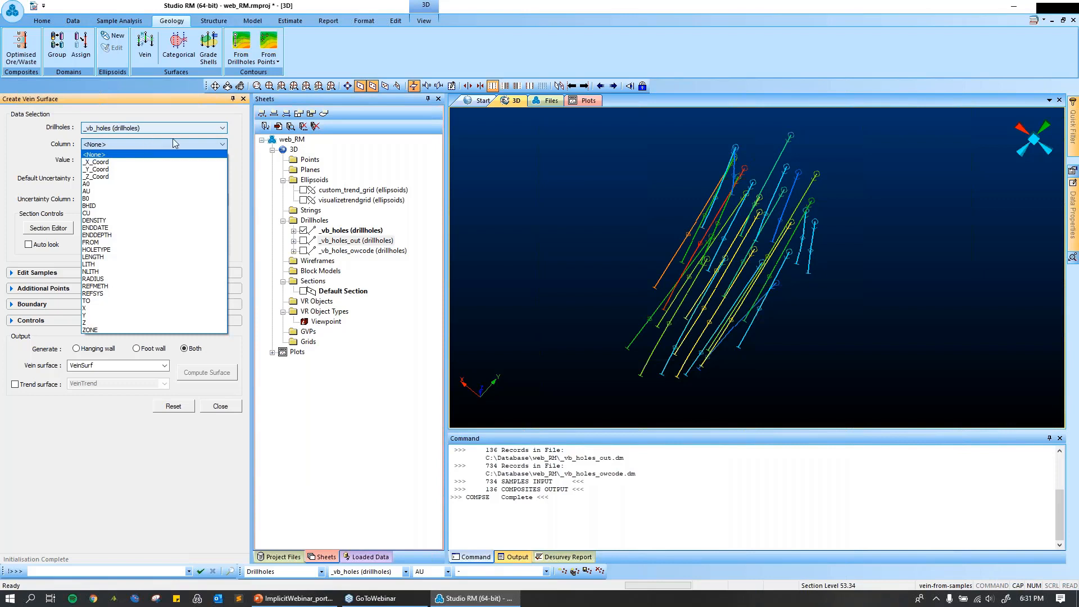
click(112, 264)
click(133, 161)
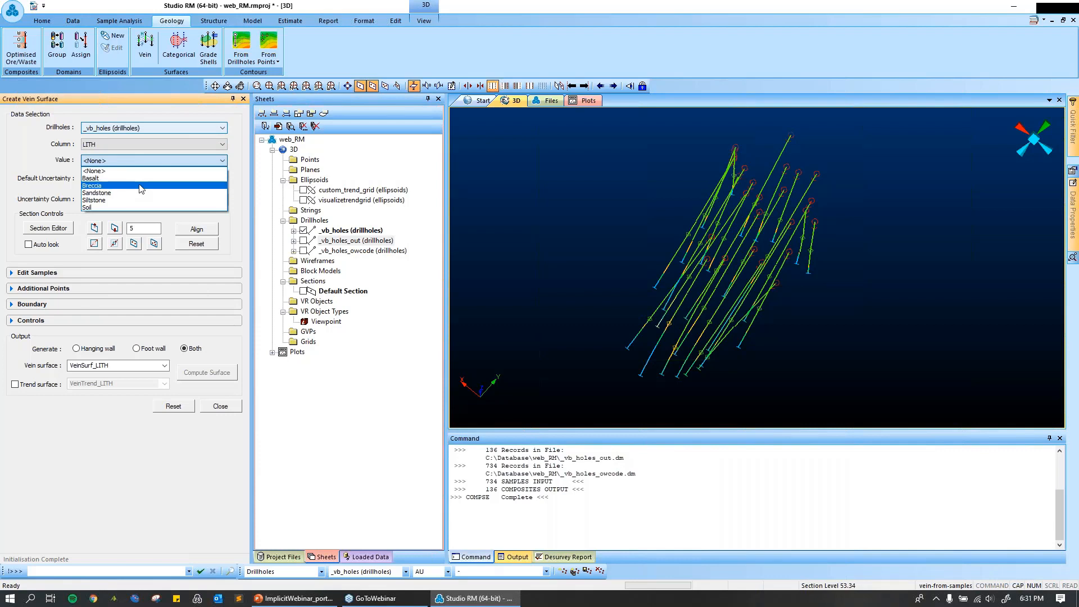
click(141, 186)
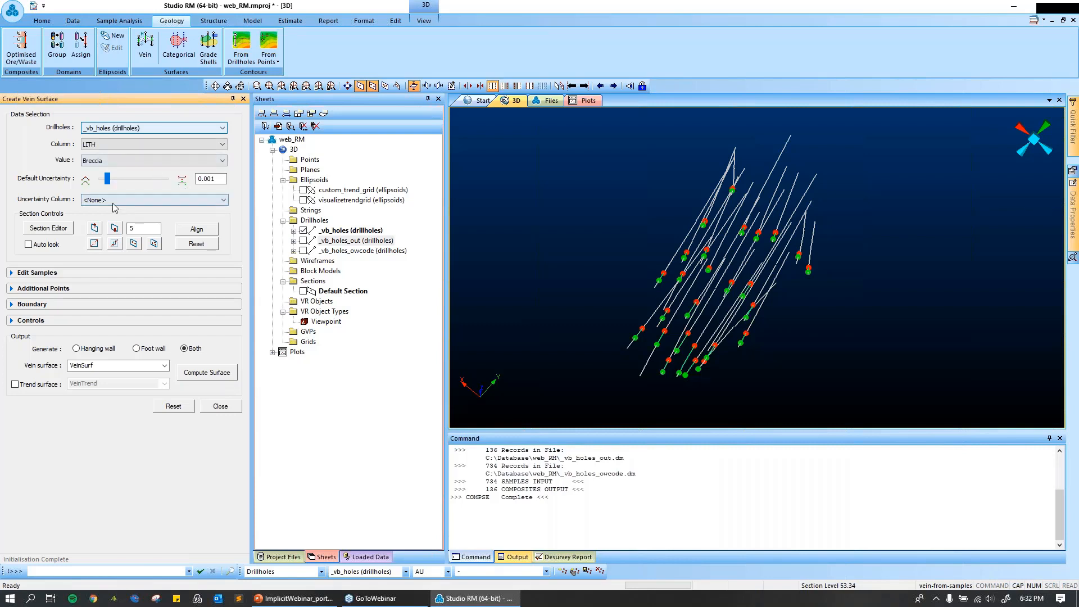
Set the default uncertainty to 0 and review the uncertainty column choices, keeping <None>.
drag(104, 181, 99, 180)
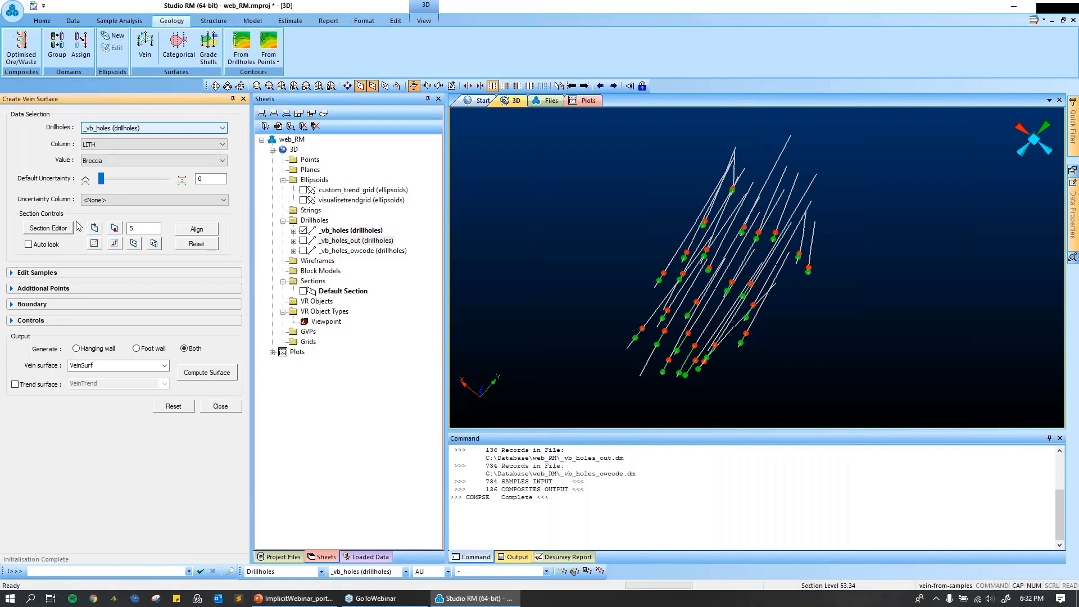
click(201, 202)
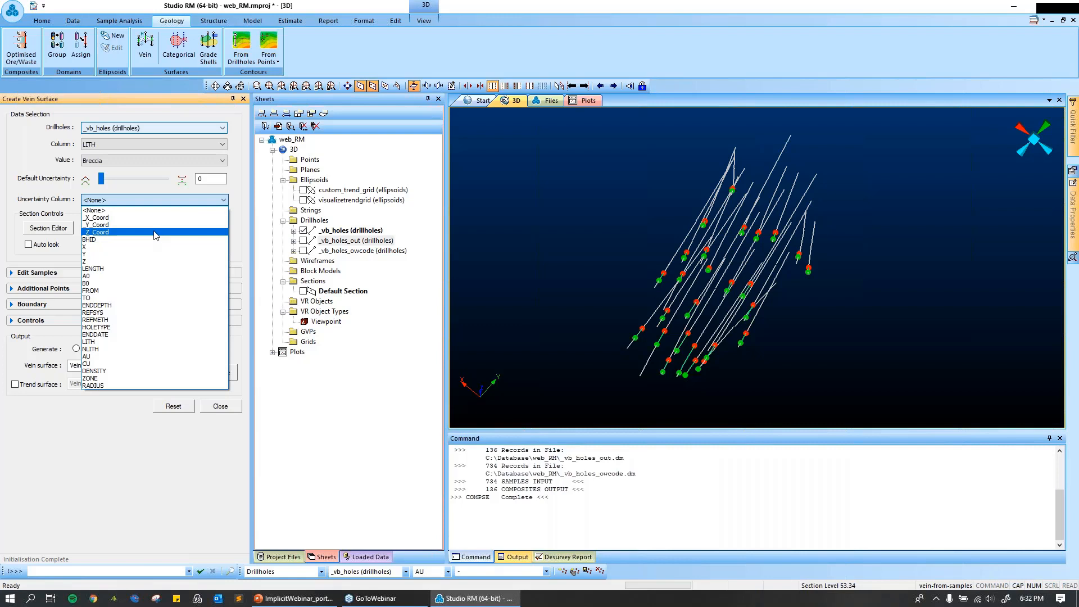
click(168, 197)
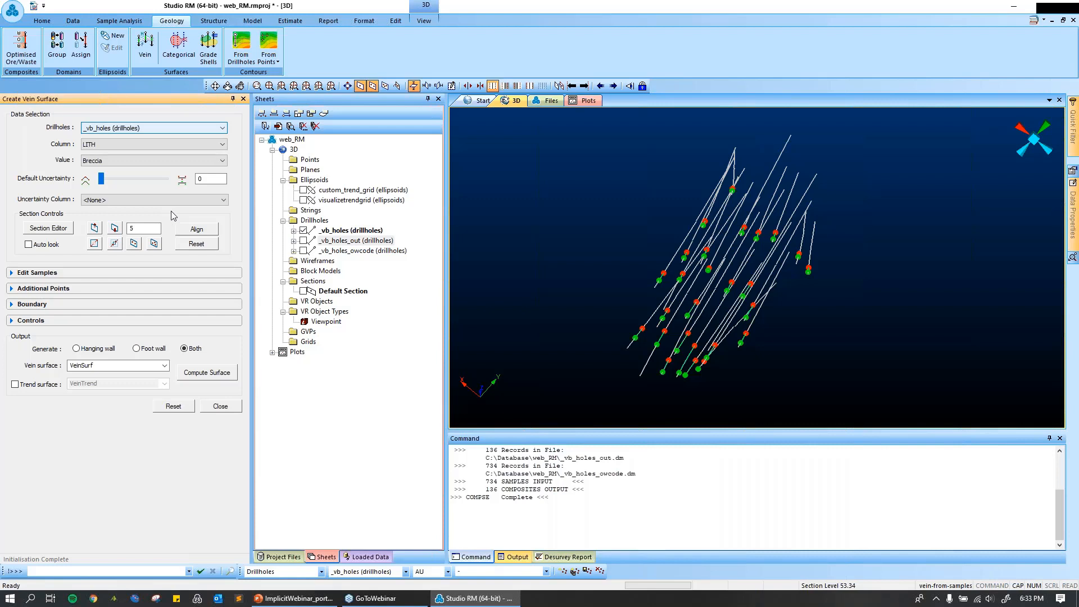
Turn on the Section Editor for the vein, orbit to see the section plane edge-on, and expand the Edit Samples settings.
click(51, 228)
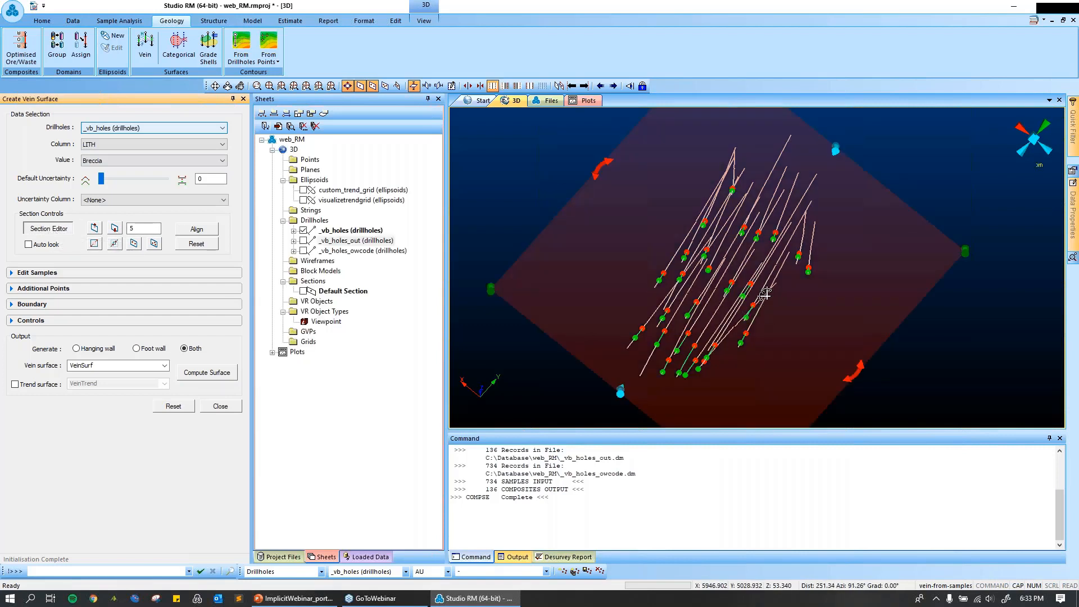
drag(764, 298, 778, 214)
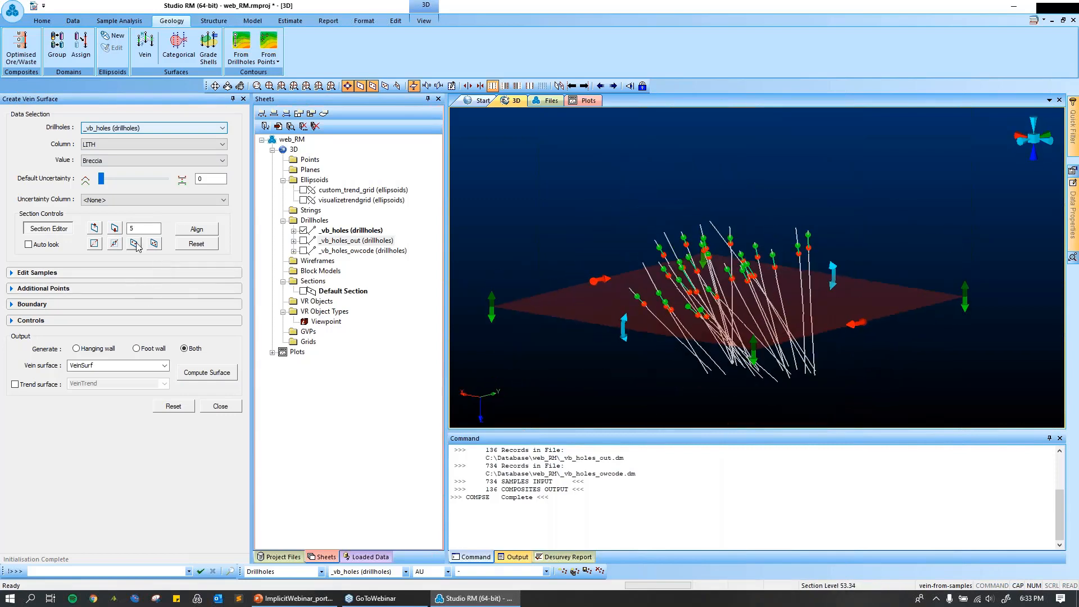
click(22, 273)
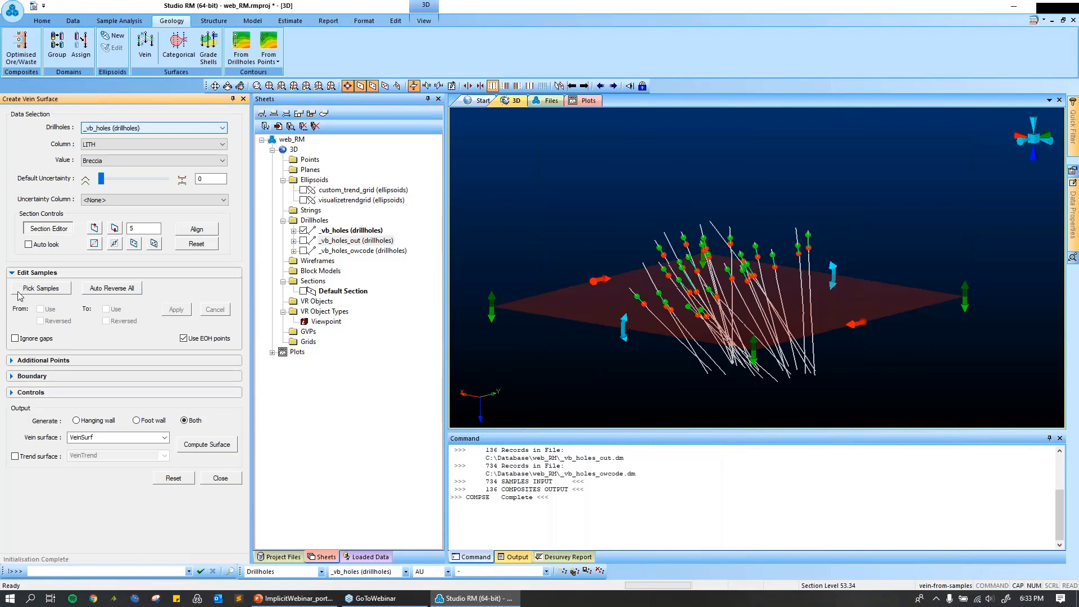
Expand the Additional Points, Boundary and Controls settings, and auto-hide the Sheets and Command windows to enlarge the 3D view.
click(17, 360)
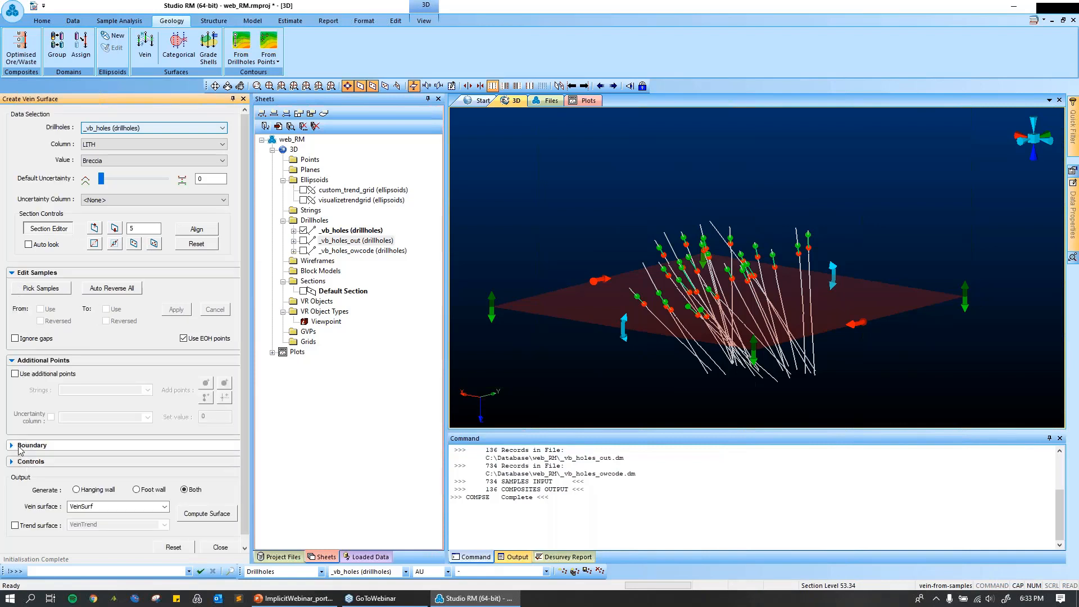
click(20, 446)
click(25, 522)
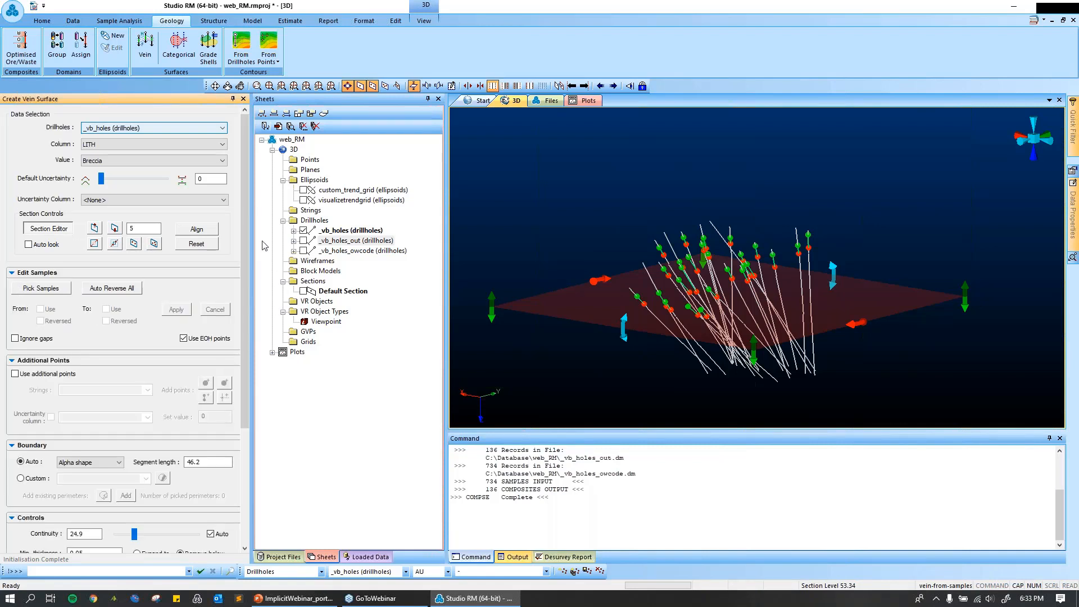
drag(247, 227, 246, 278)
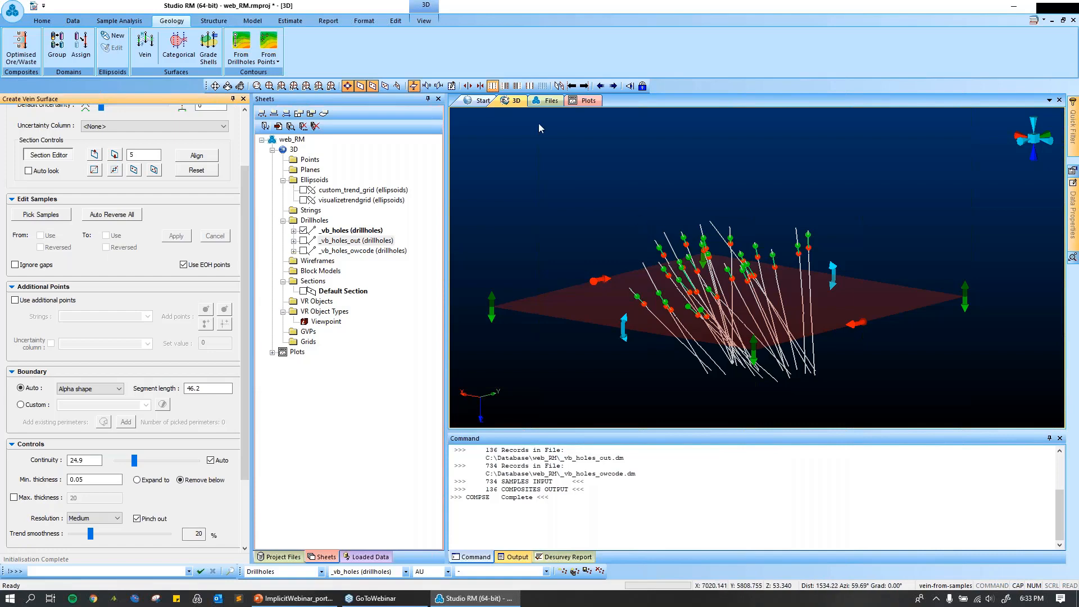
click(427, 99)
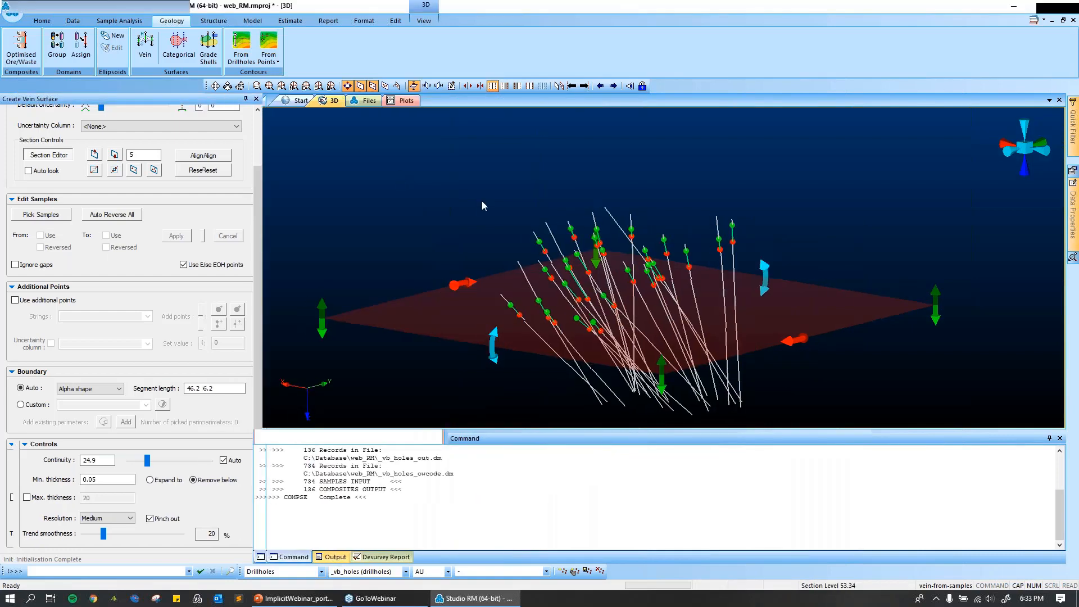
click(1048, 439)
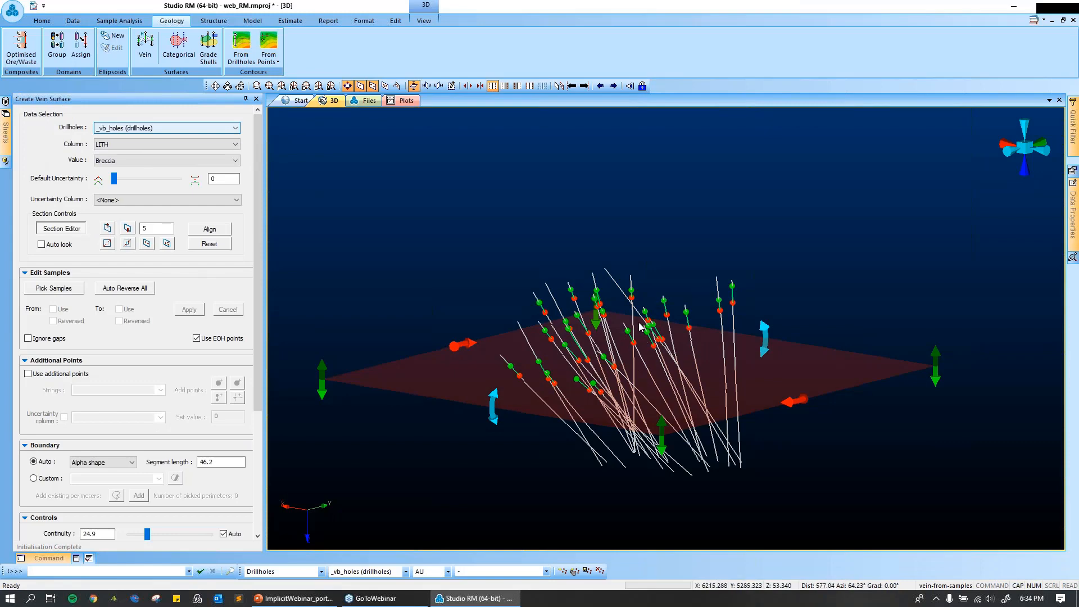
View the drillholes in plan and from the side, and turn off the vein's Section Editor.
drag(632, 325, 672, 299)
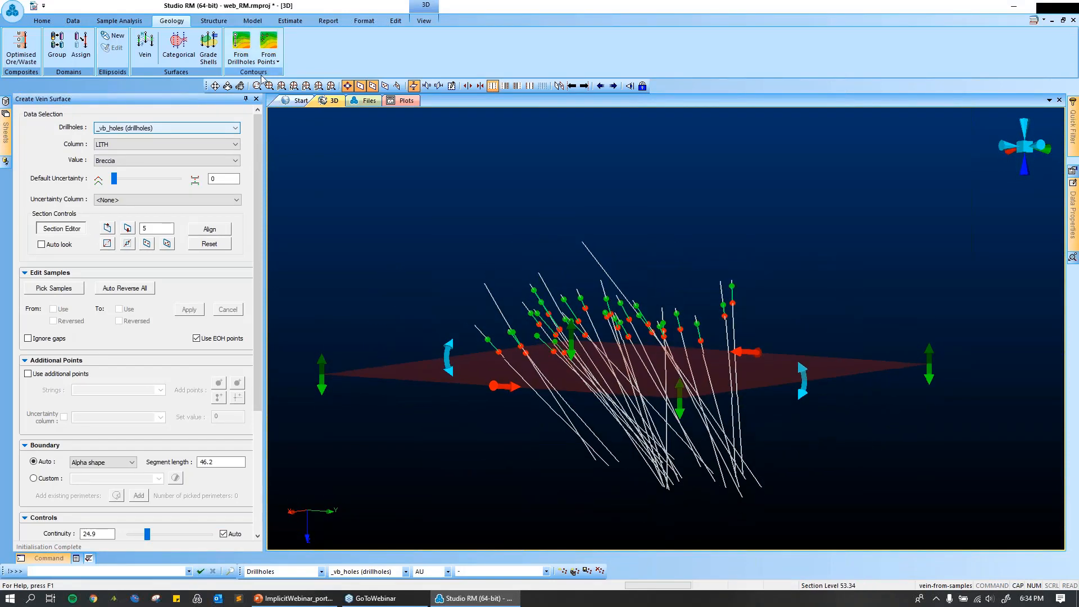
click(284, 88)
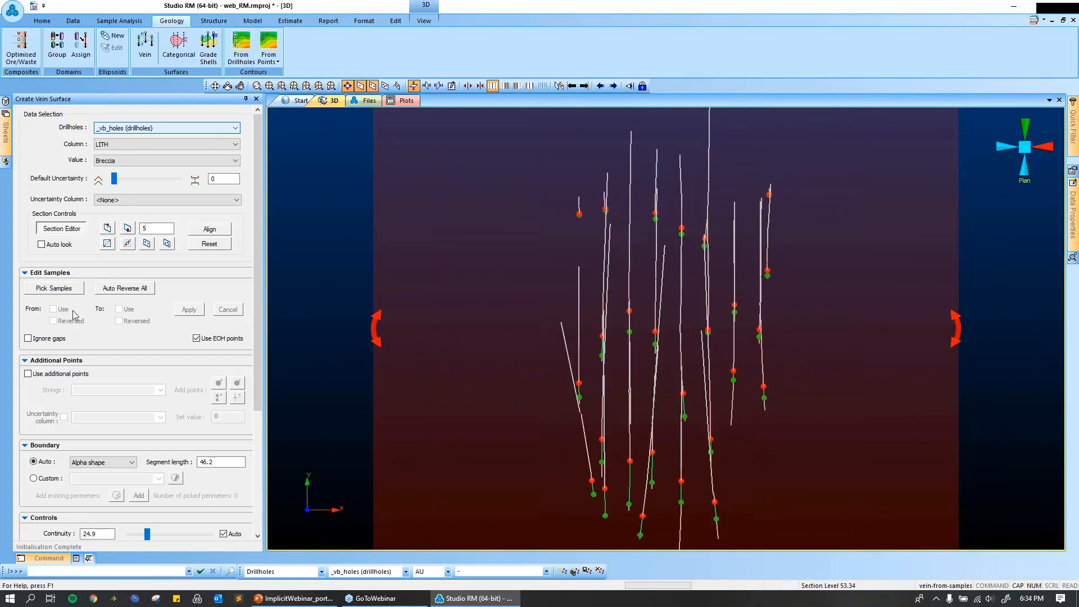
drag(547, 283, 360, 246)
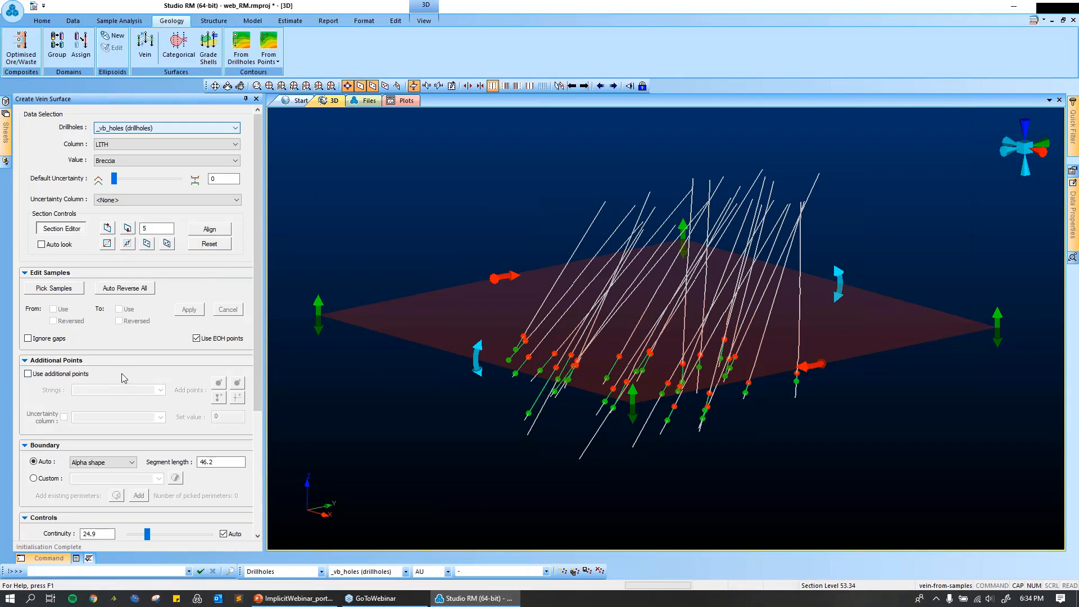
drag(256, 302, 256, 341)
click(62, 178)
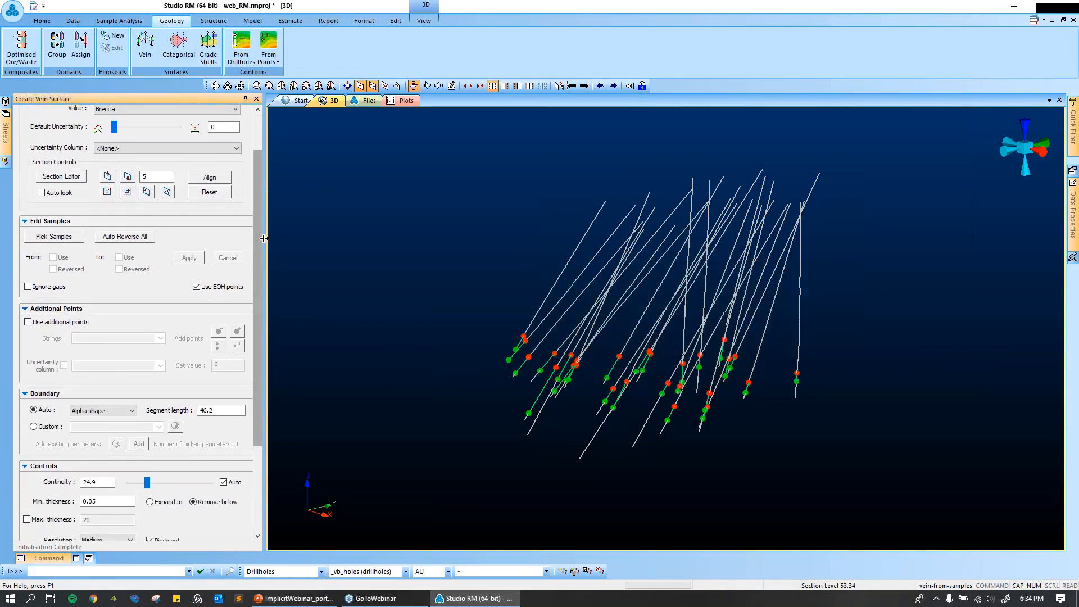
Turn on the use of additional points to review the string and point options, and turn it off again.
drag(259, 235, 255, 296)
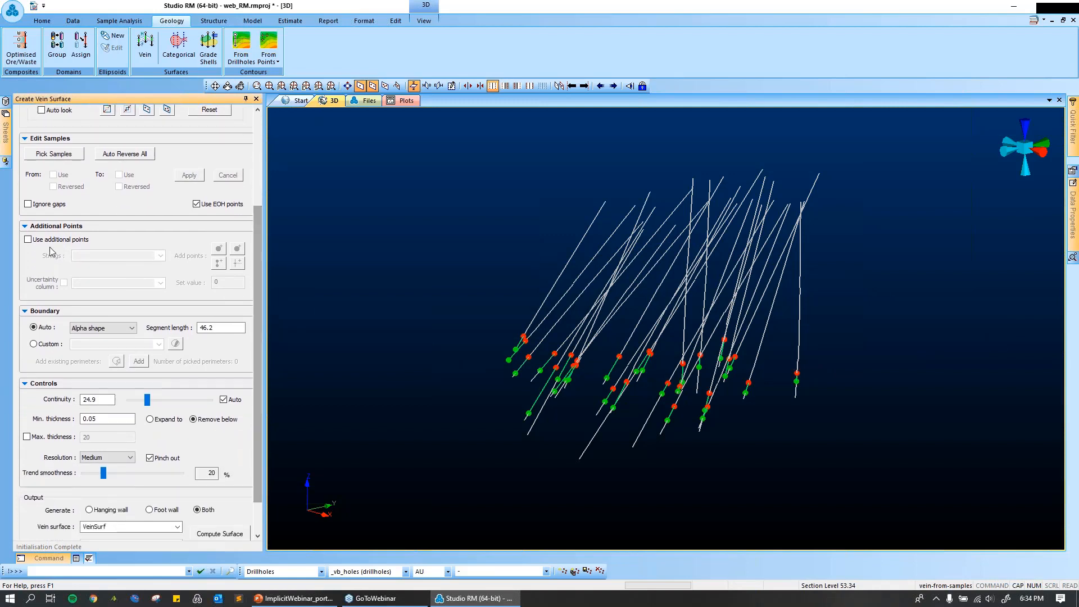
click(28, 240)
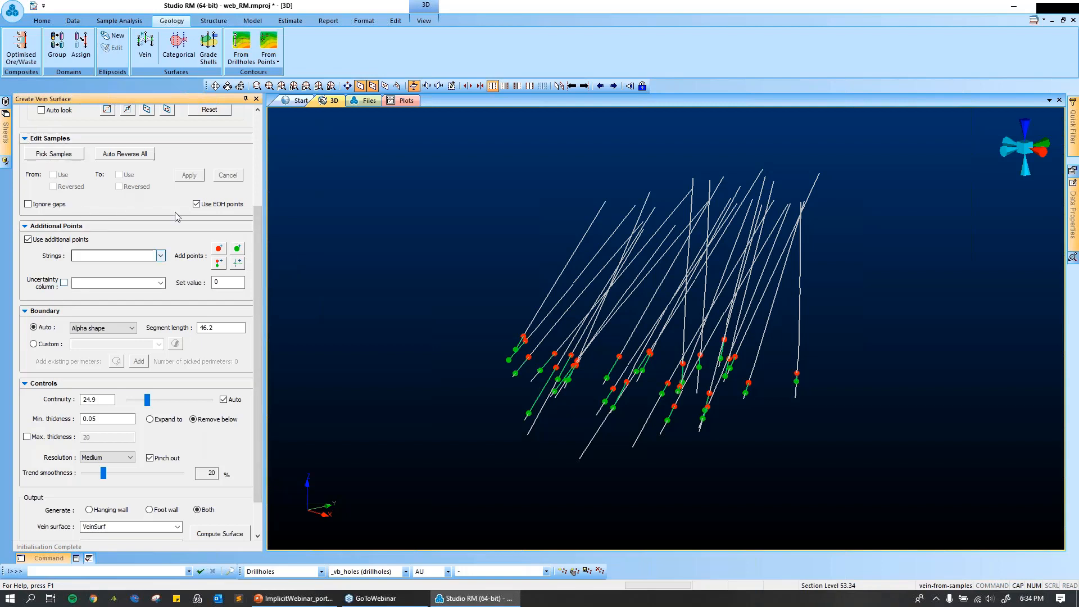
scroll(260, 216, up, 1)
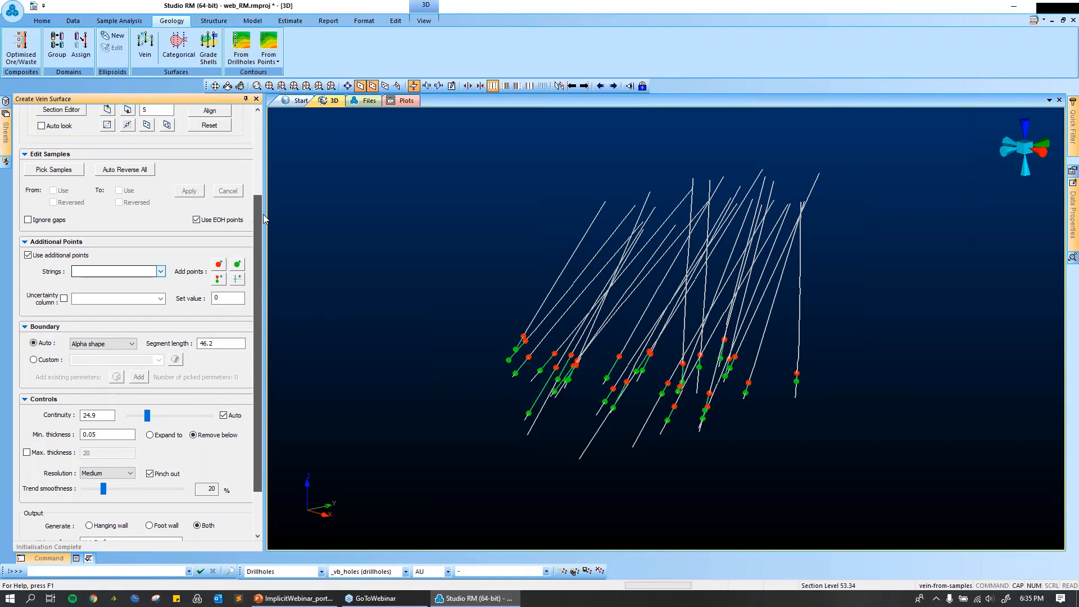
mouse_move(263, 214)
mouse_down()
mouse_move(265, 200)
mouse_move(264, 222)
mouse_up()
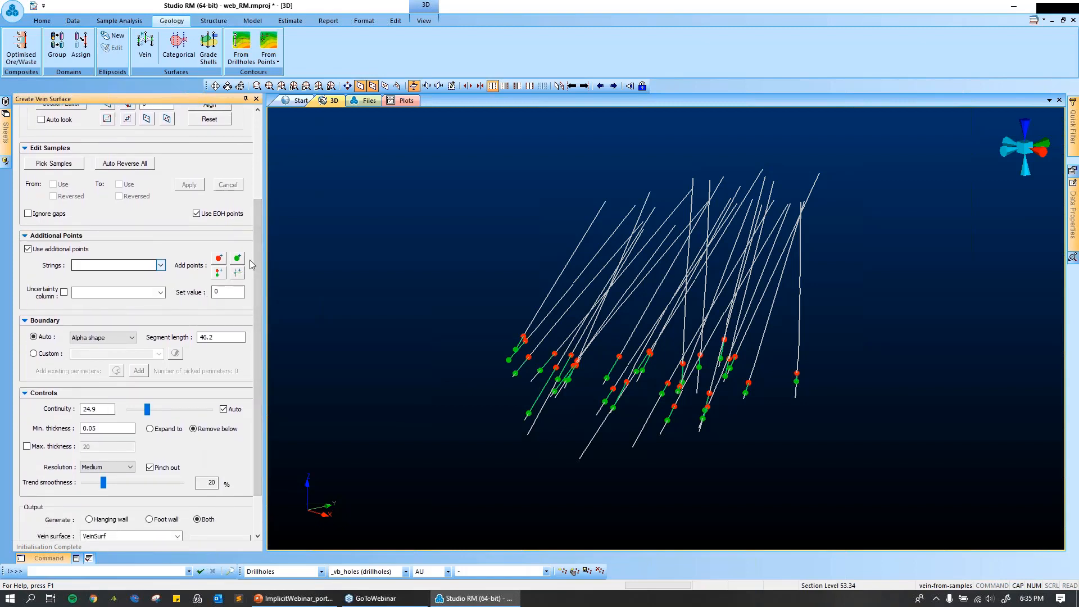
click(29, 249)
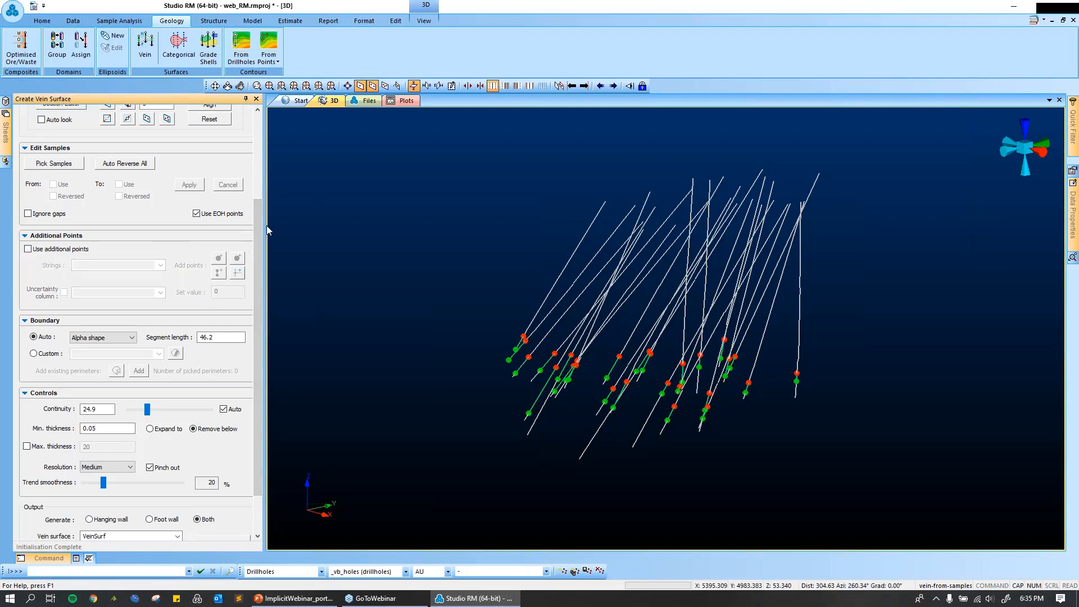
Review the automatic boundary types and the segment length setting, keeping Alpha shape with a segment length of 46.2.
drag(258, 225, 251, 275)
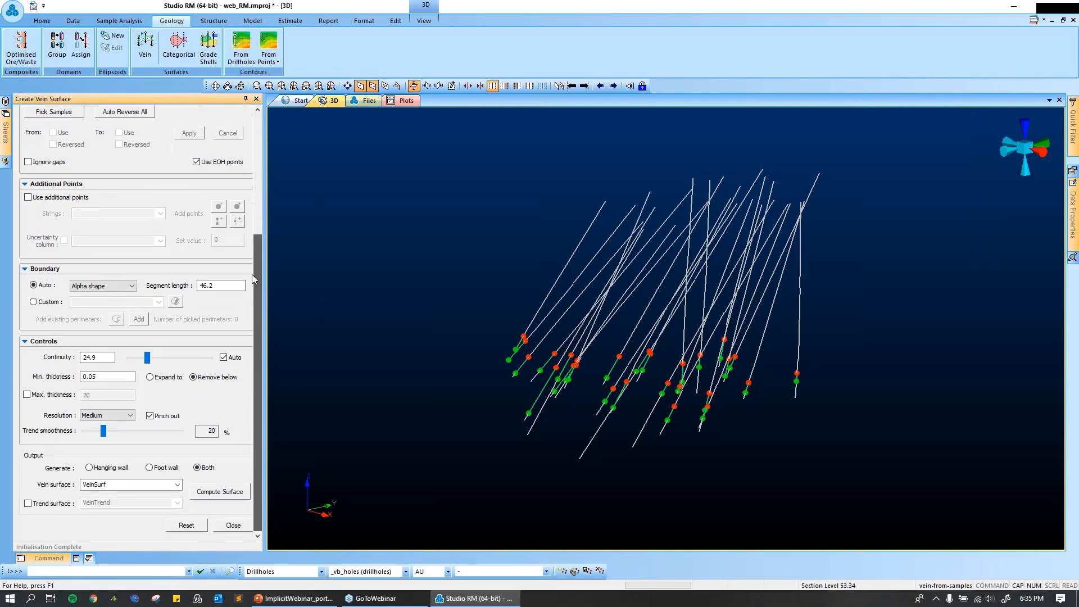
click(104, 287)
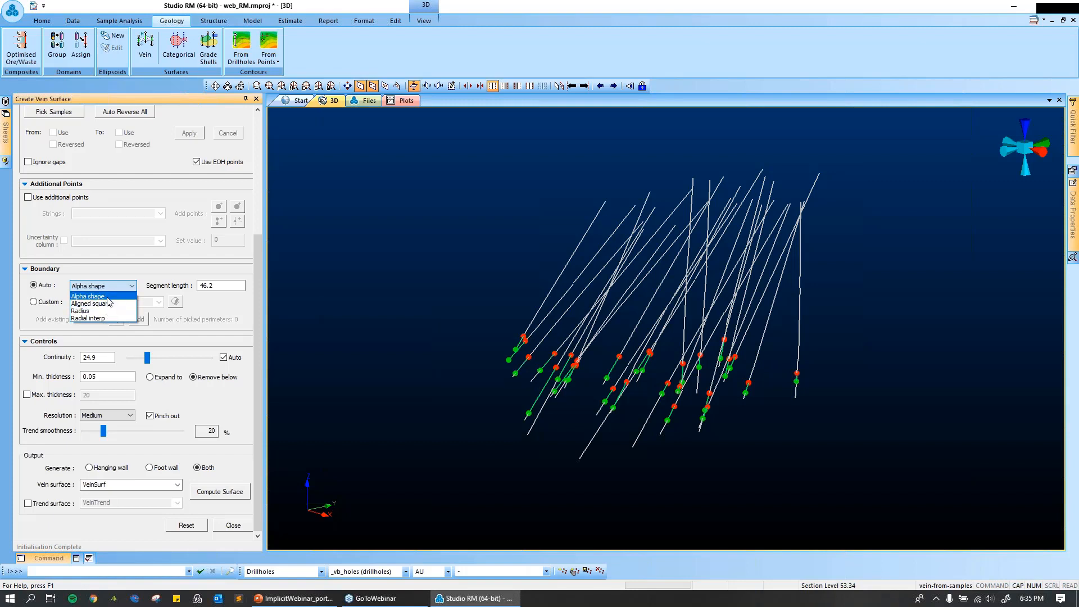
click(107, 297)
click(239, 286)
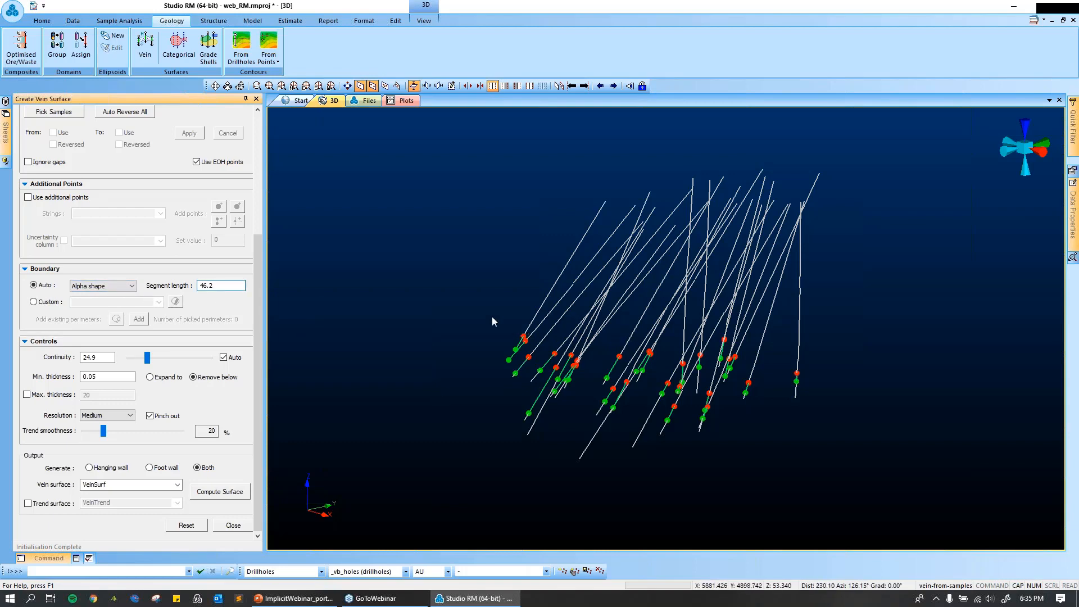
scroll(123, 162, up, 5)
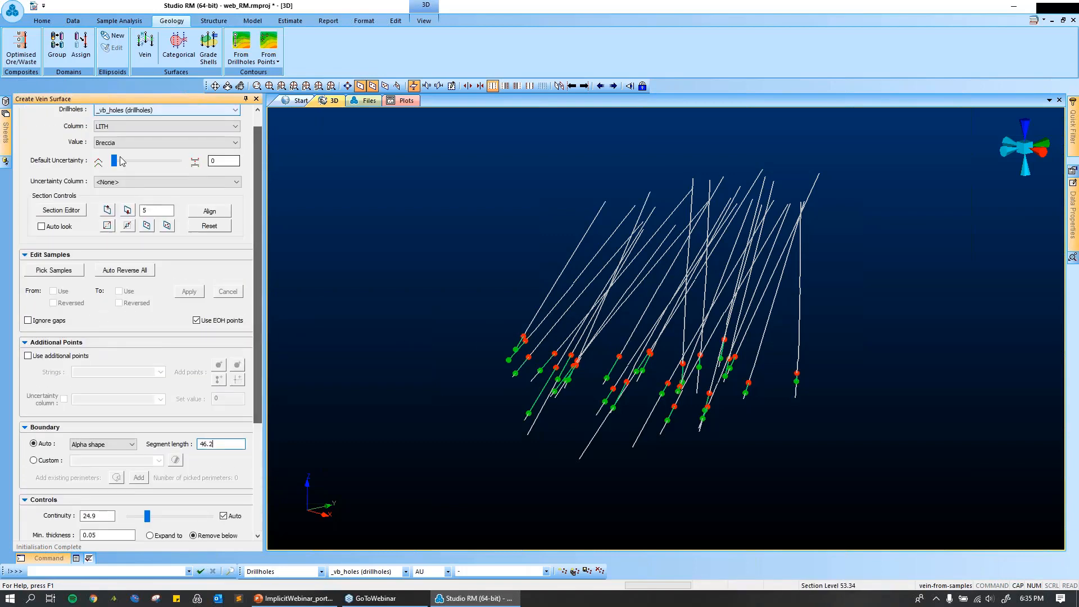
drag(260, 159, 259, 278)
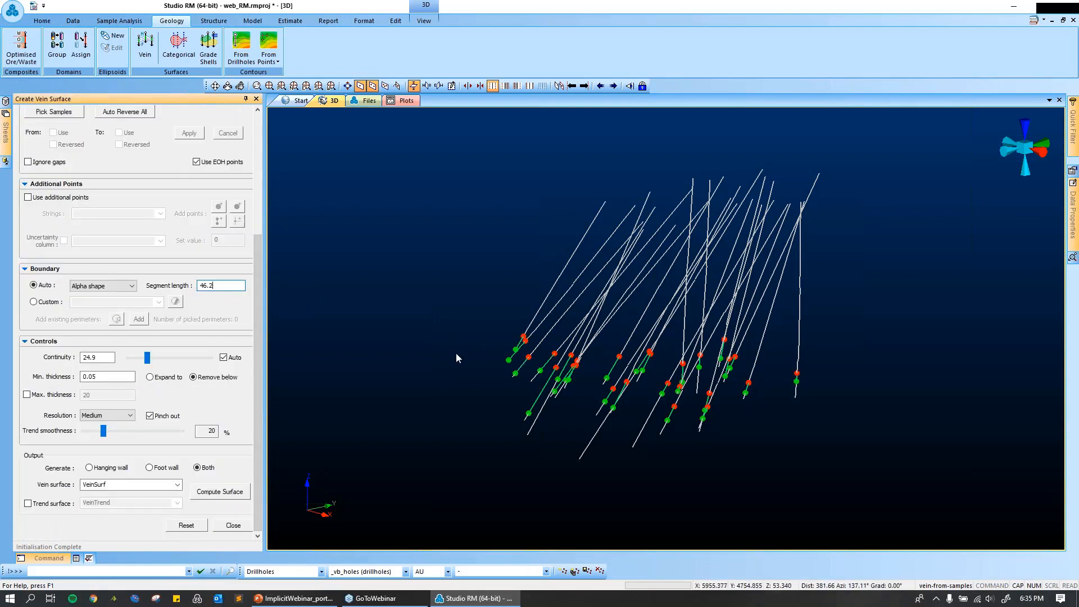
click(225, 286)
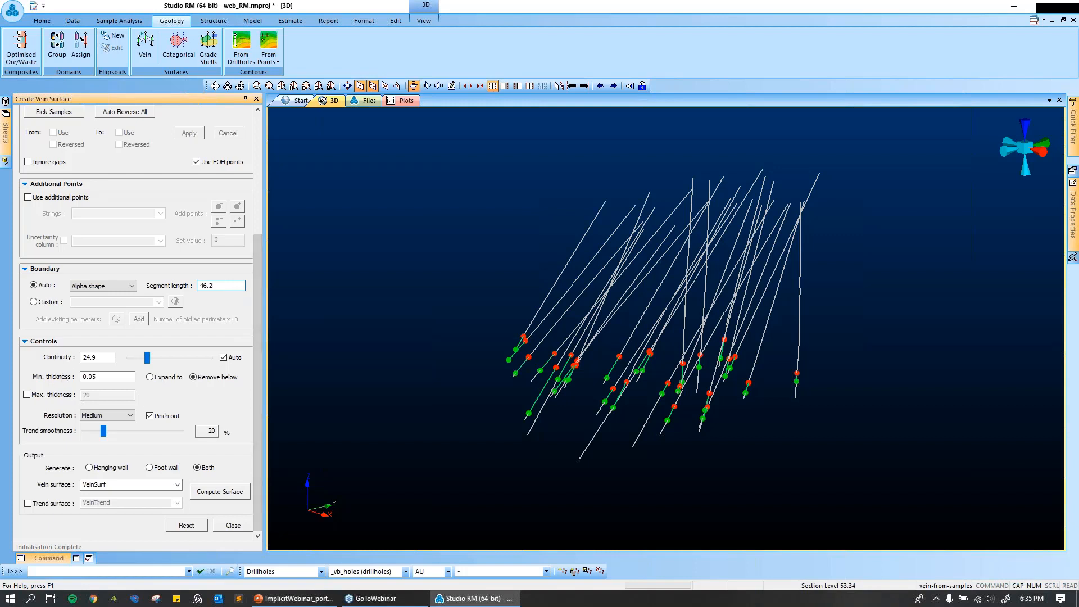
Set the minimum thickness to 0.5 and compute the vein surface VeinSurf for both walls.
click(223, 357)
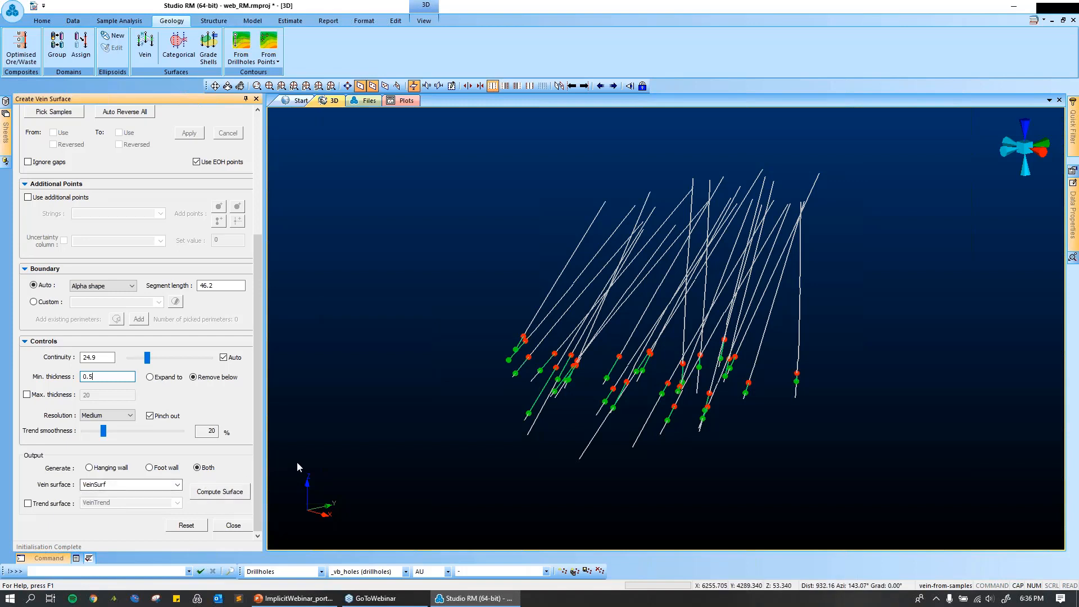
drag(256, 389, 260, 262)
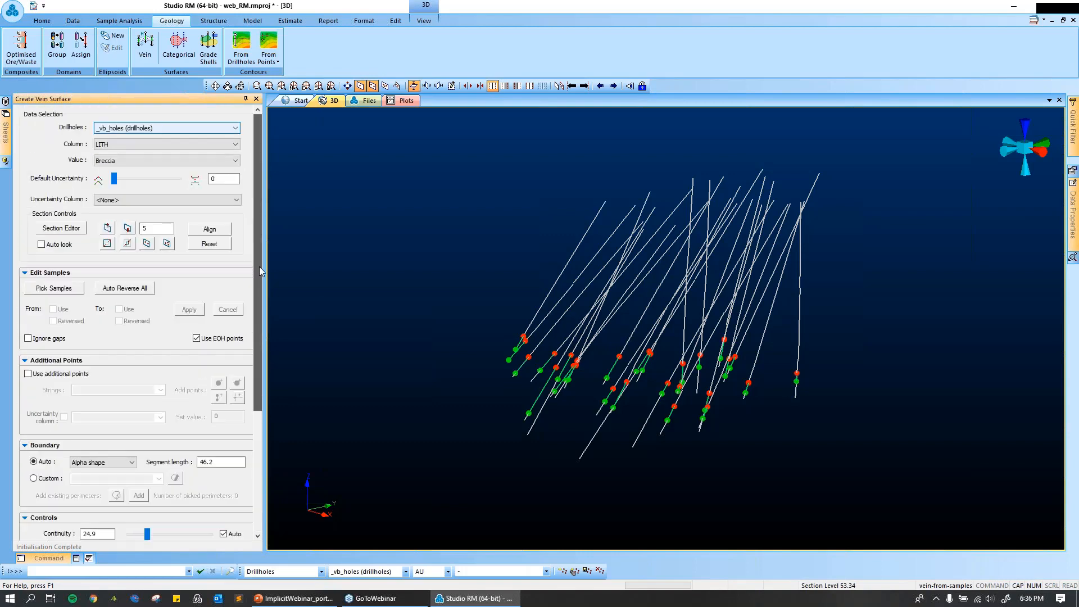
drag(258, 268, 258, 442)
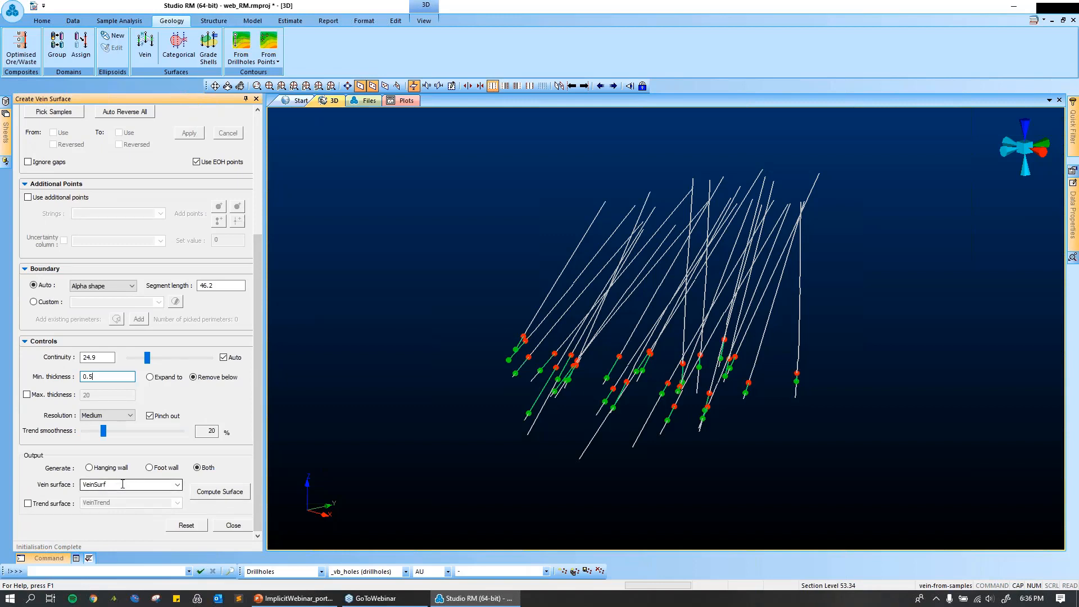
click(219, 492)
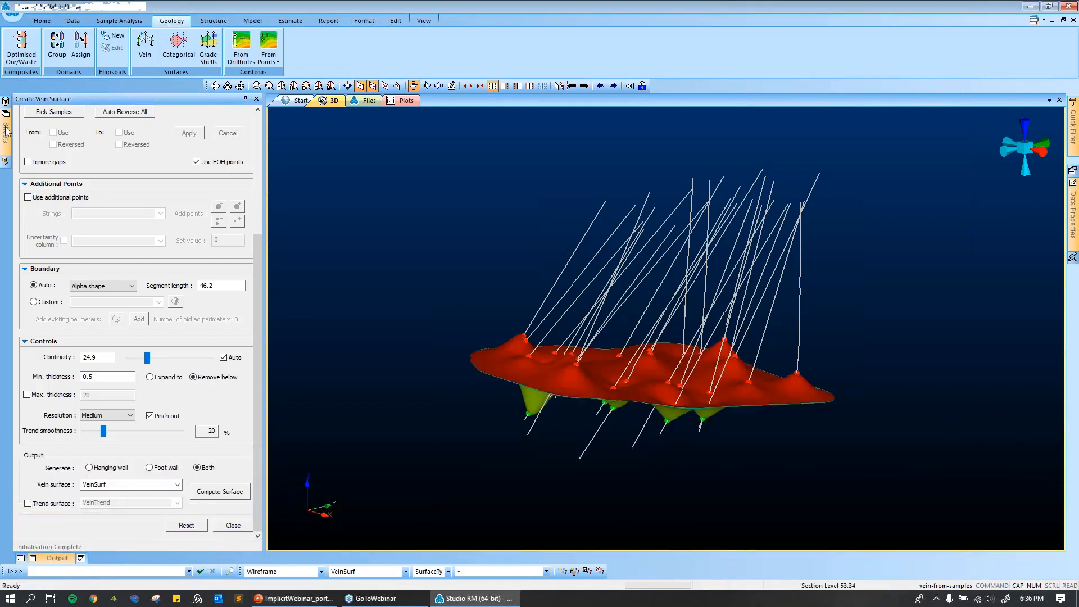
Keep the Sheets tree displayed at a narrower width, and examine the computed vein surface from above and the side.
mouse_move(8, 132)
click(185, 99)
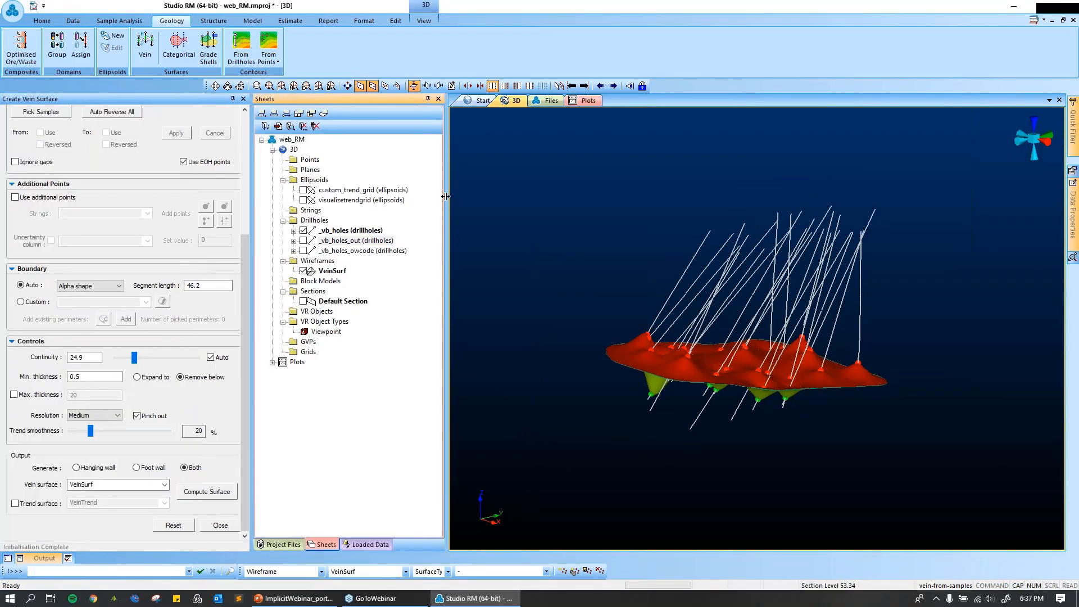
drag(445, 196, 381, 196)
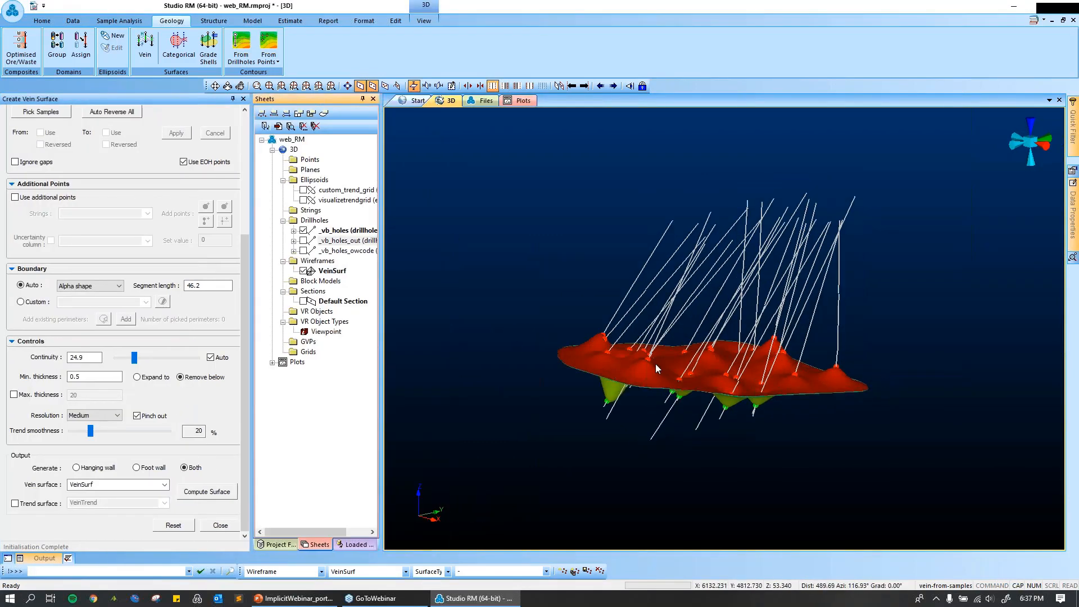
scroll(658, 370, up, 3)
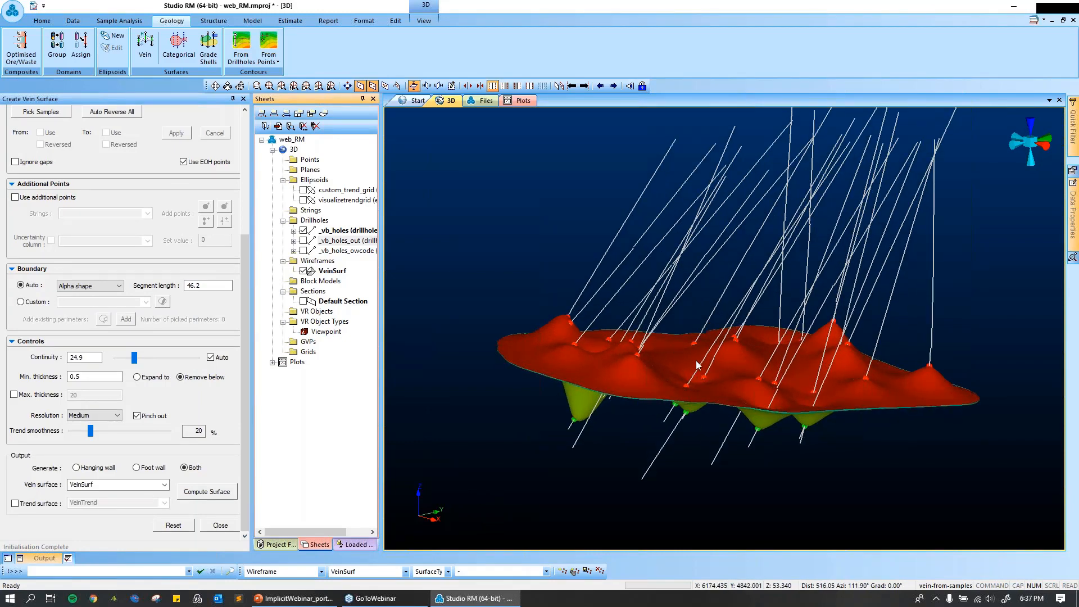
drag(695, 361, 704, 395)
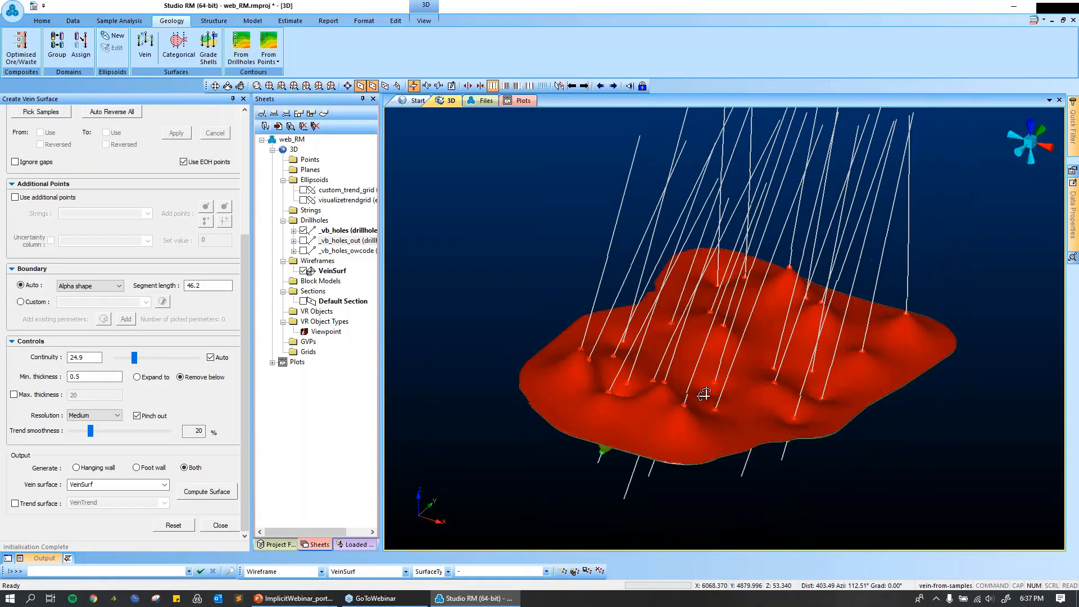
In plan view, define a vertical section through two points along the vein's length and clip the data outside it.
click(281, 86)
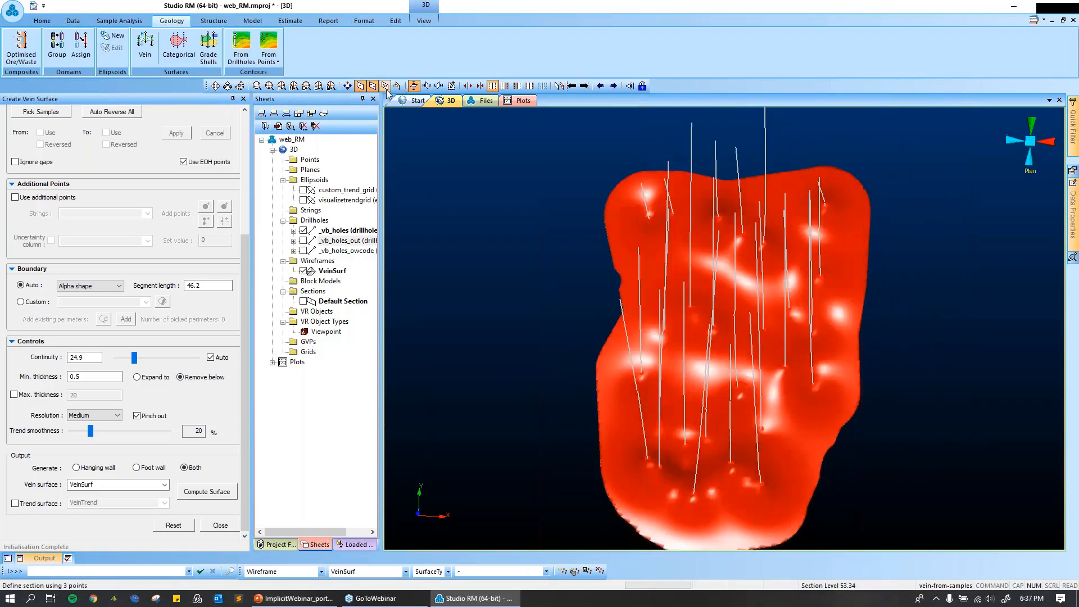
click(385, 85)
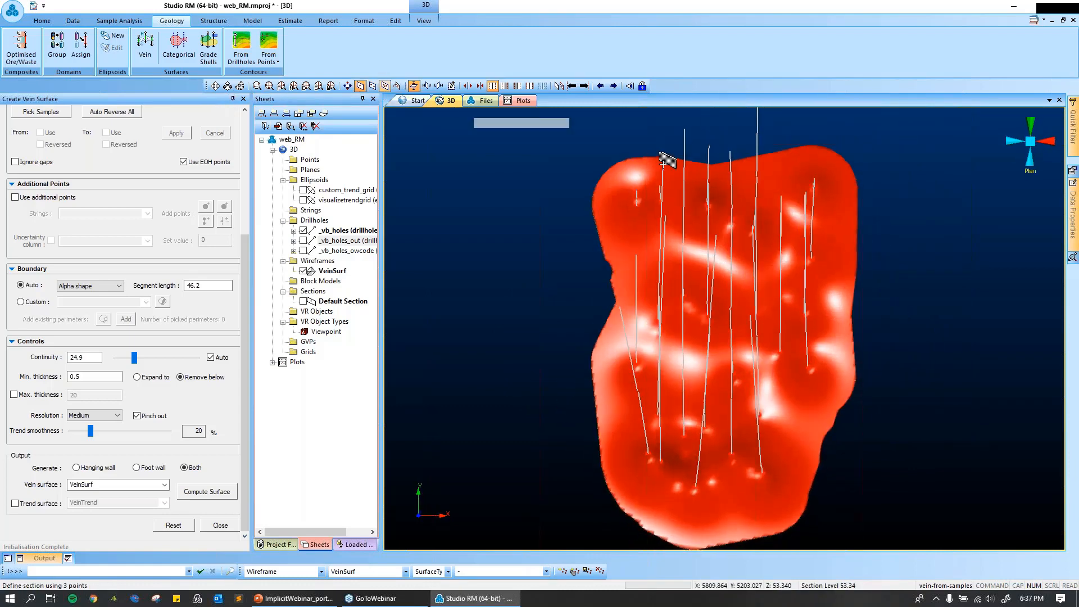
click(708, 164)
click(711, 430)
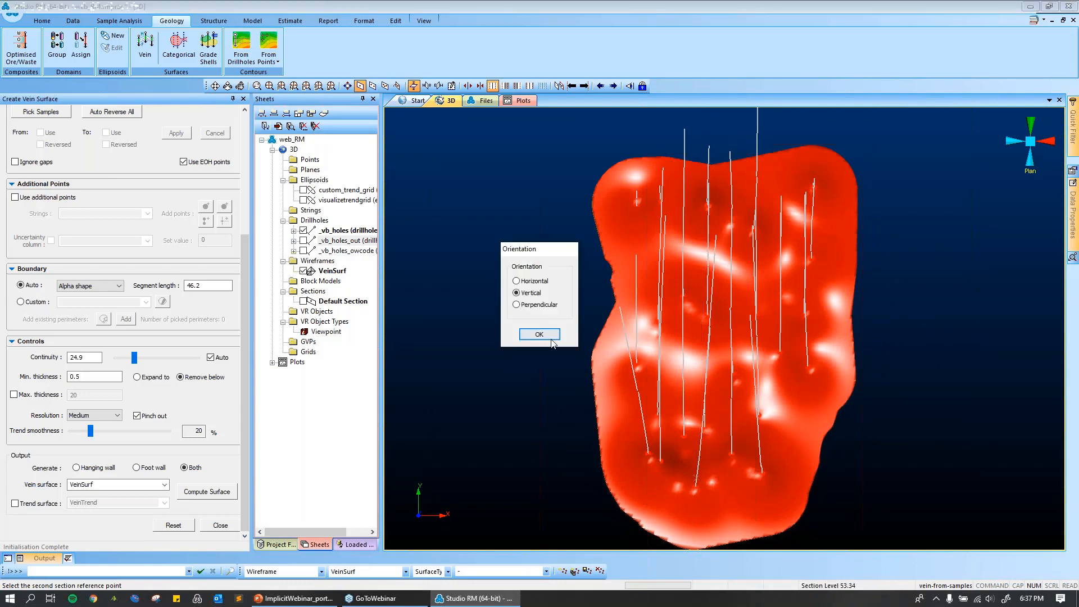
click(547, 335)
click(528, 86)
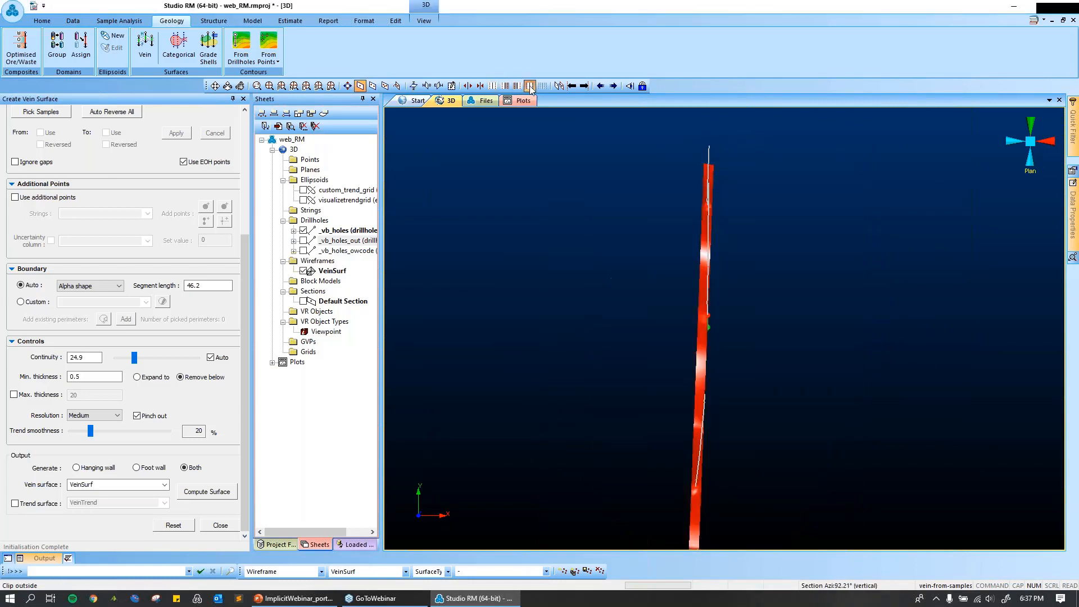
Align the view to the vertical section and display the wireframes as slices to inspect the vein walls at the drillholes.
click(425, 22)
click(227, 57)
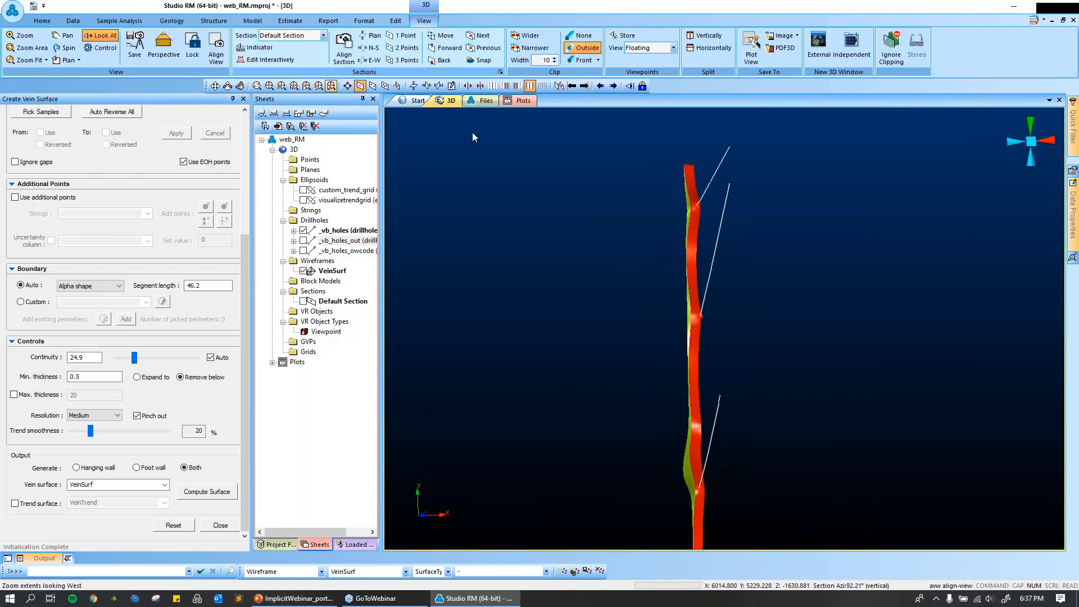
click(364, 21)
click(318, 36)
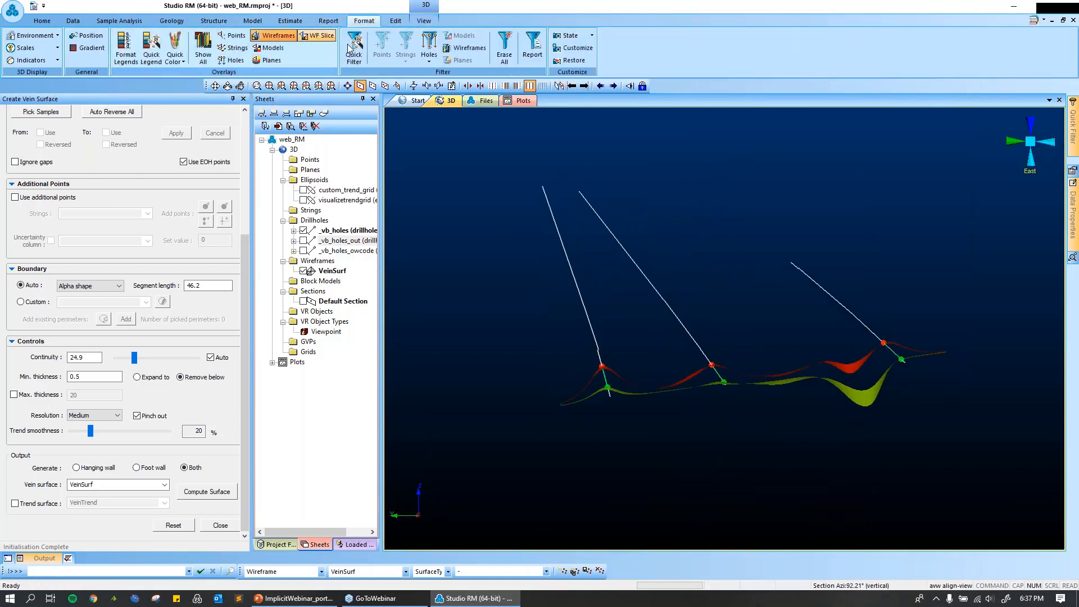
scroll(682, 434, up, 2)
scroll(697, 425, up, 2)
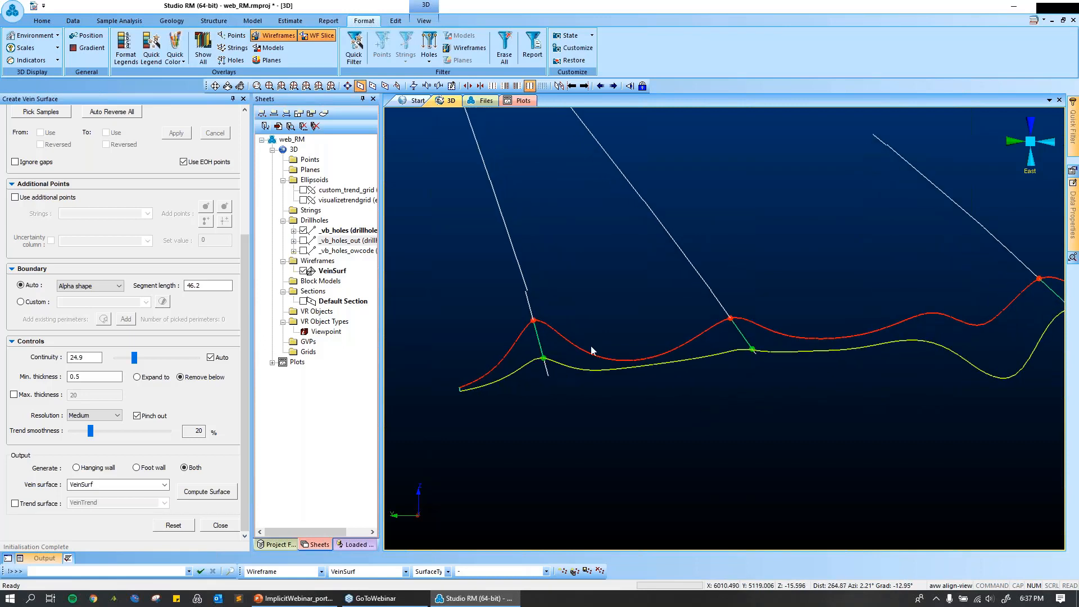
Step the vertical section through neighbouring positions to compare the vein walls, and return it to the starting section through the drillholes.
scroll(595, 393, down, 1)
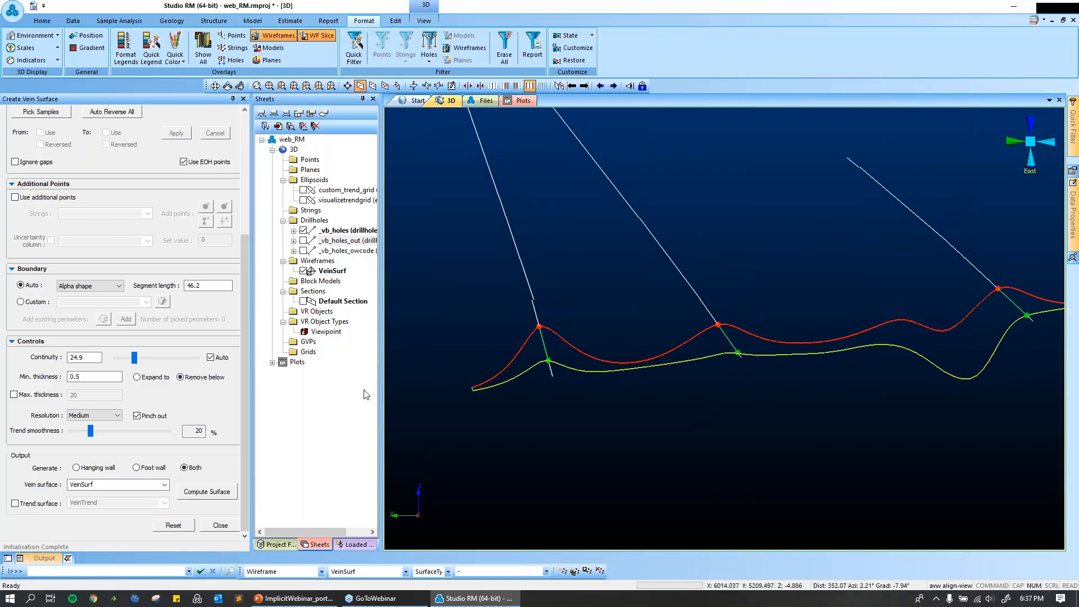
drag(243, 271, 259, 189)
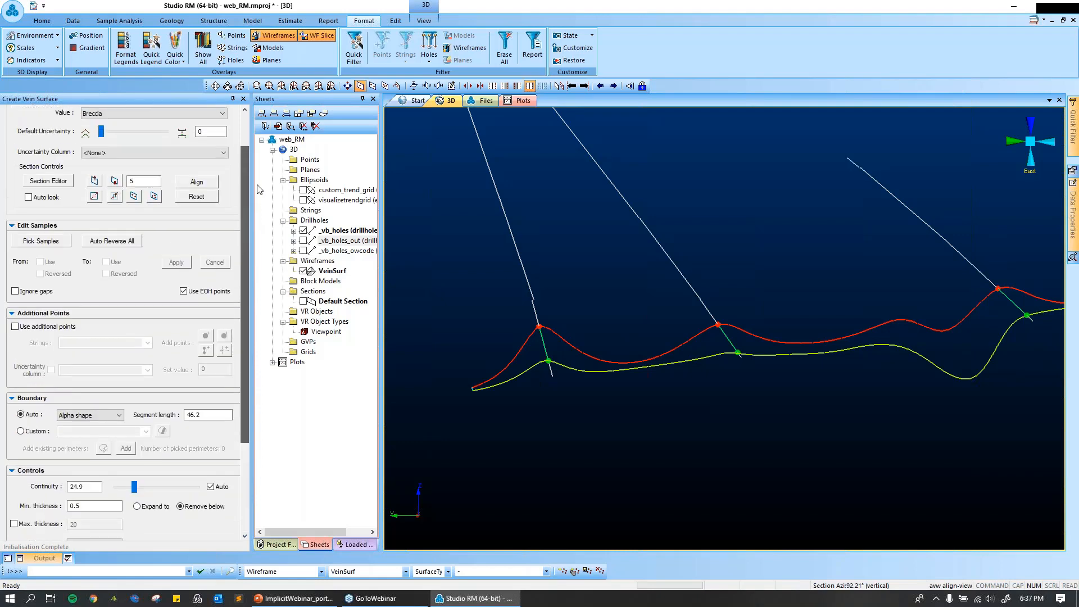
click(424, 21)
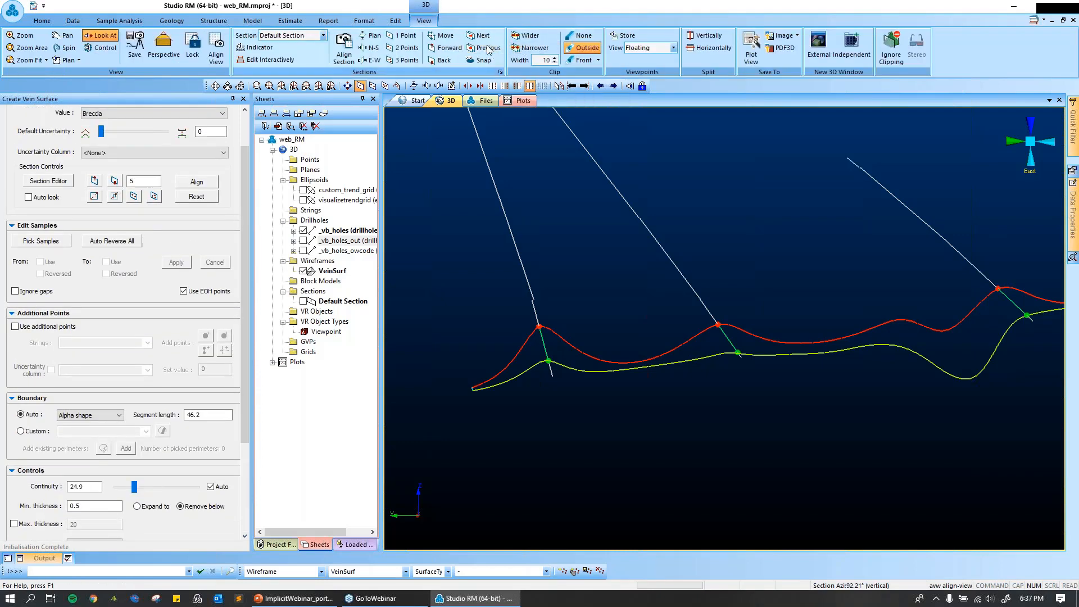
click(487, 49)
click(481, 36)
click(481, 37)
click(482, 37)
click(482, 37)
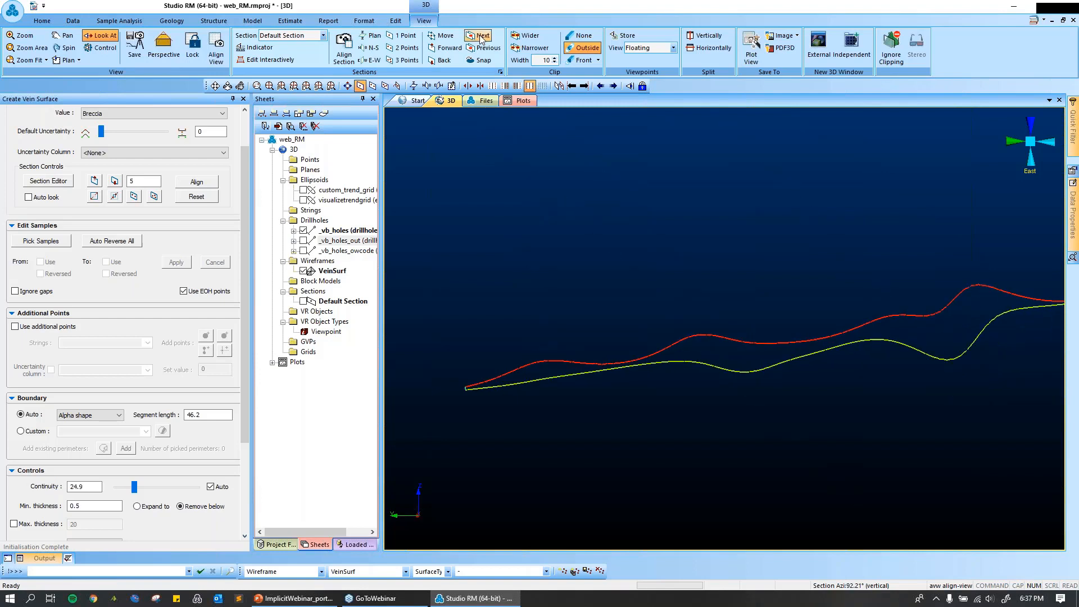
click(484, 48)
click(484, 48)
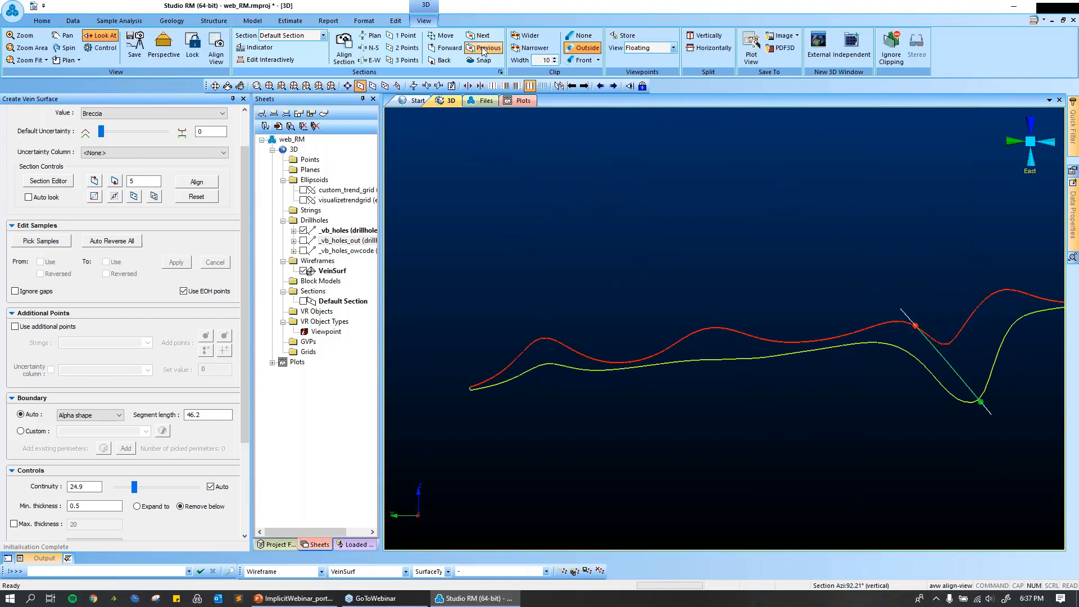
click(484, 49)
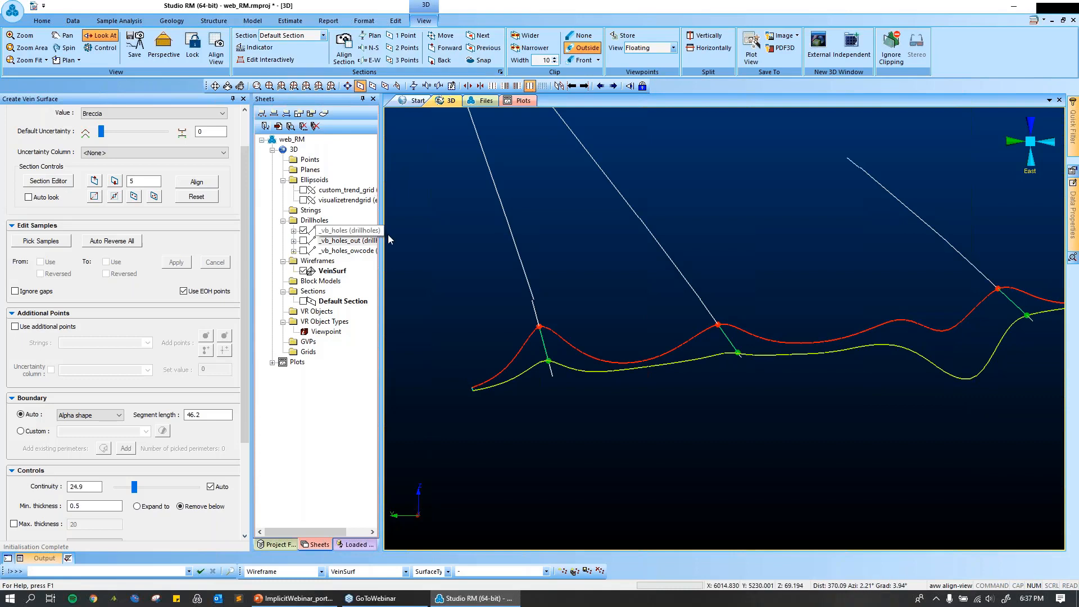
Enable additional points for the vein and place a row of six hanging wall points between the first two drillholes, at about their contact level.
scroll(550, 403, up, 2)
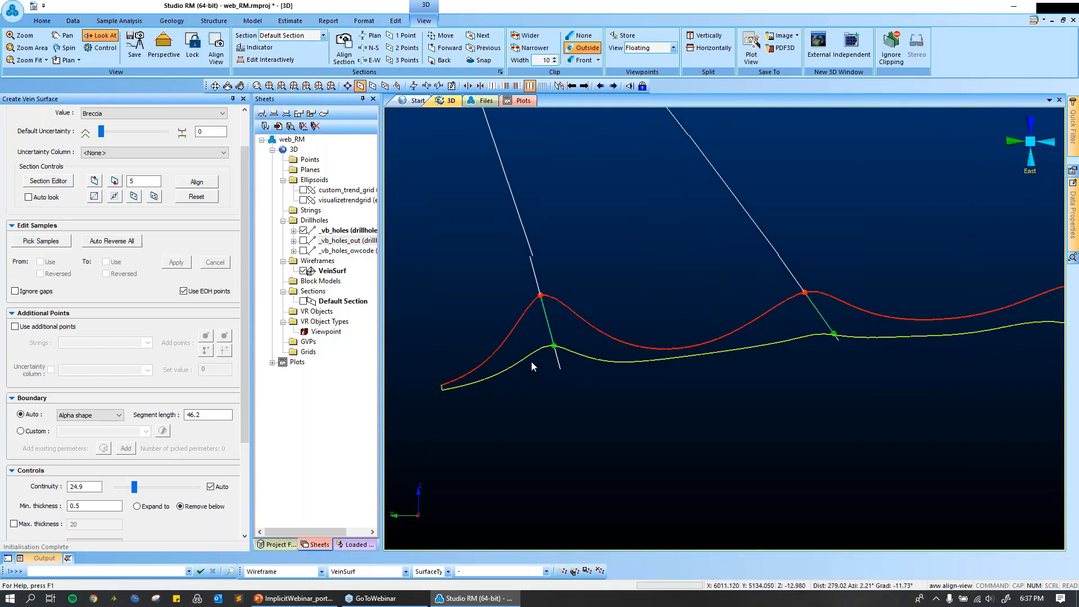
click(15, 327)
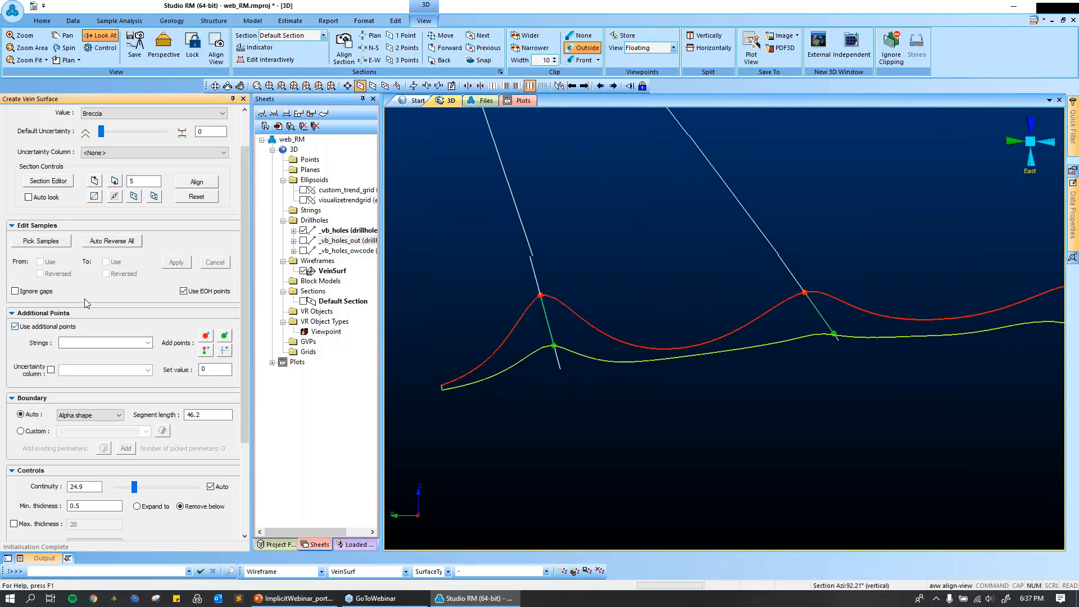
click(207, 336)
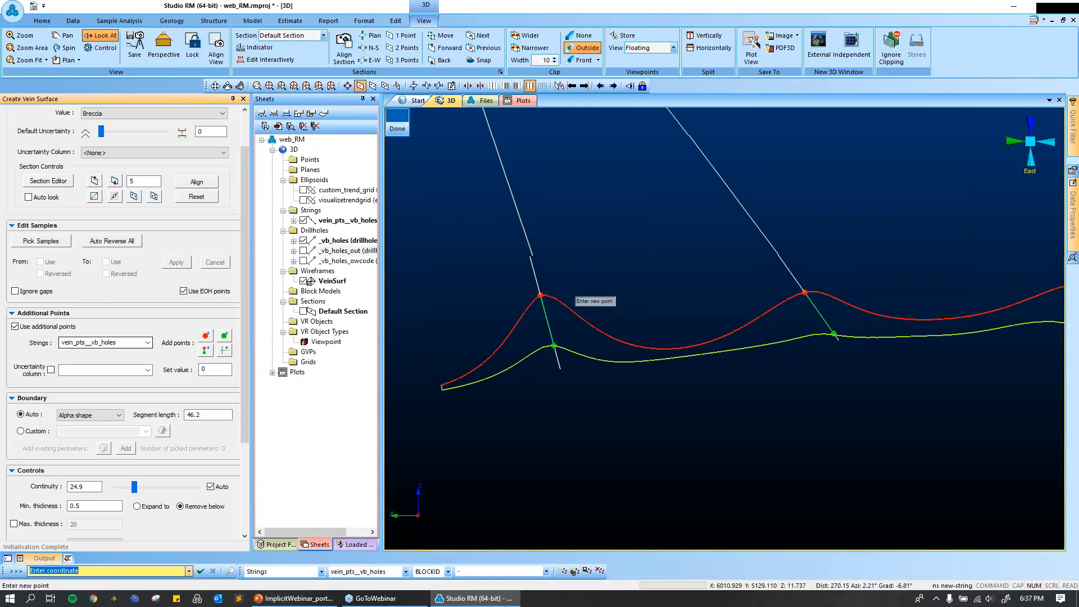
click(555, 297)
click(619, 300)
click(682, 300)
click(731, 297)
click(777, 299)
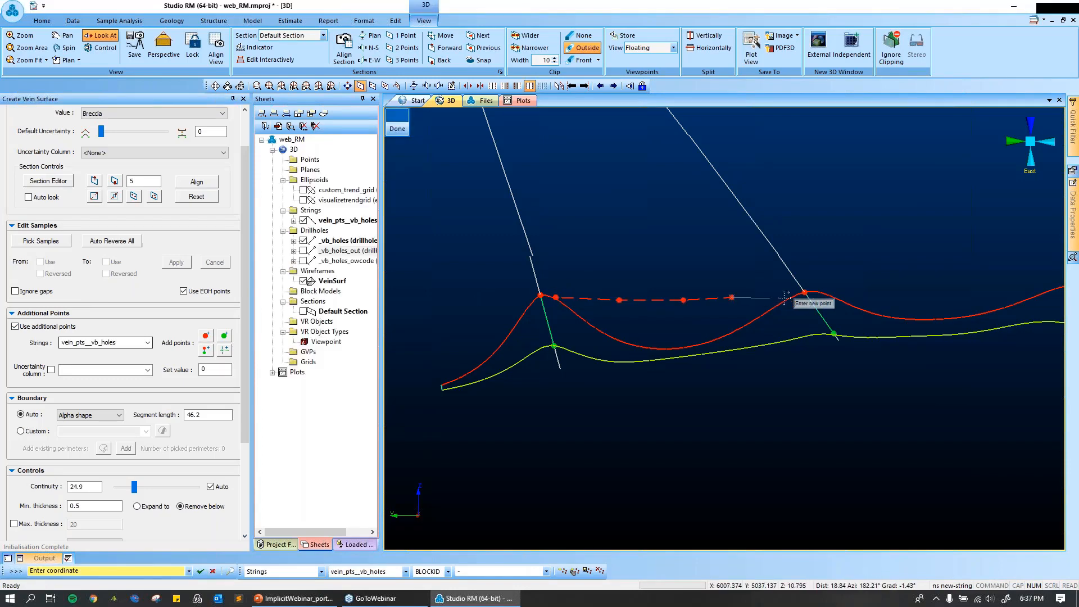
click(792, 296)
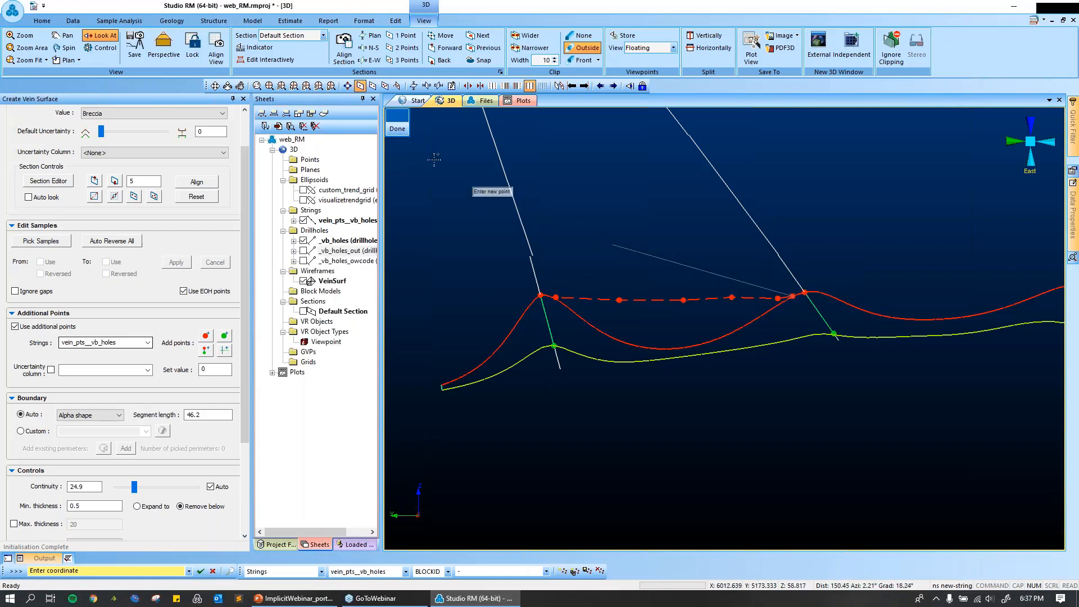
click(396, 121)
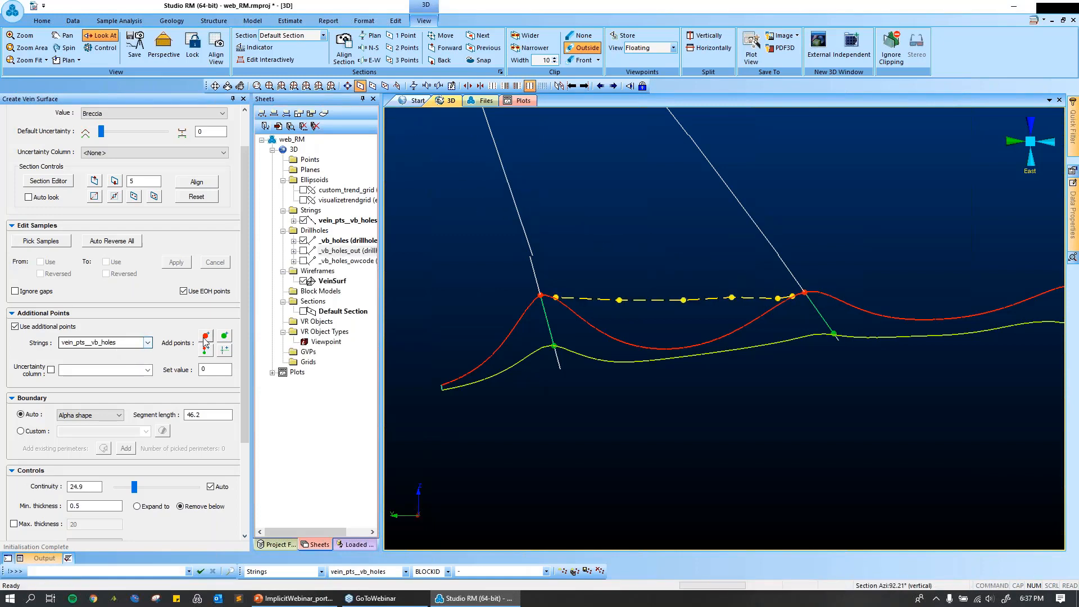
Add two linked pairs of hanging wall and footwall points between the second and third drillholes, spaced along the vein.
click(205, 351)
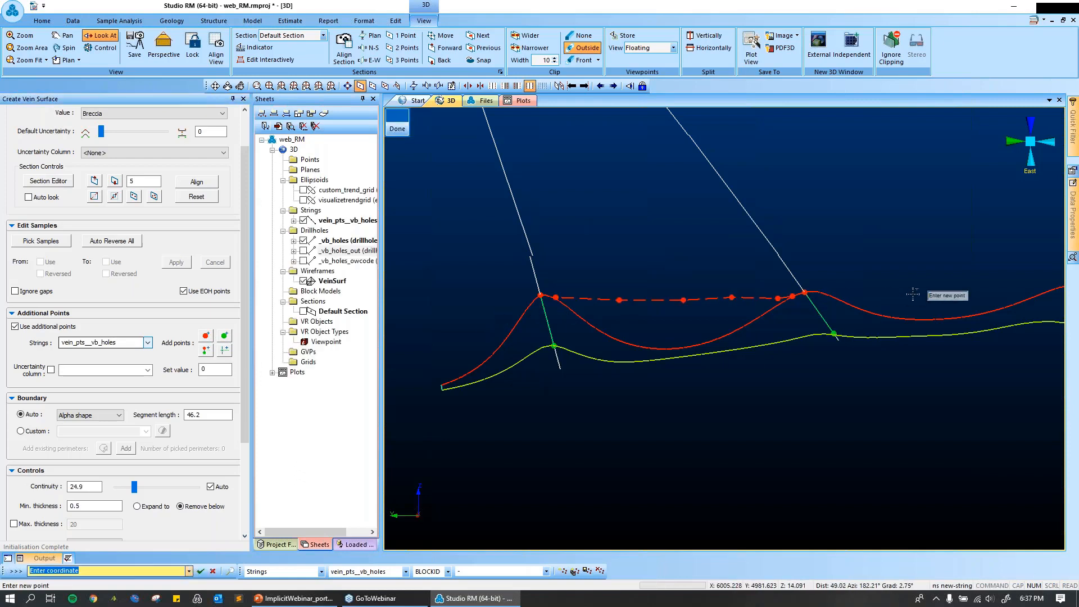
click(909, 289)
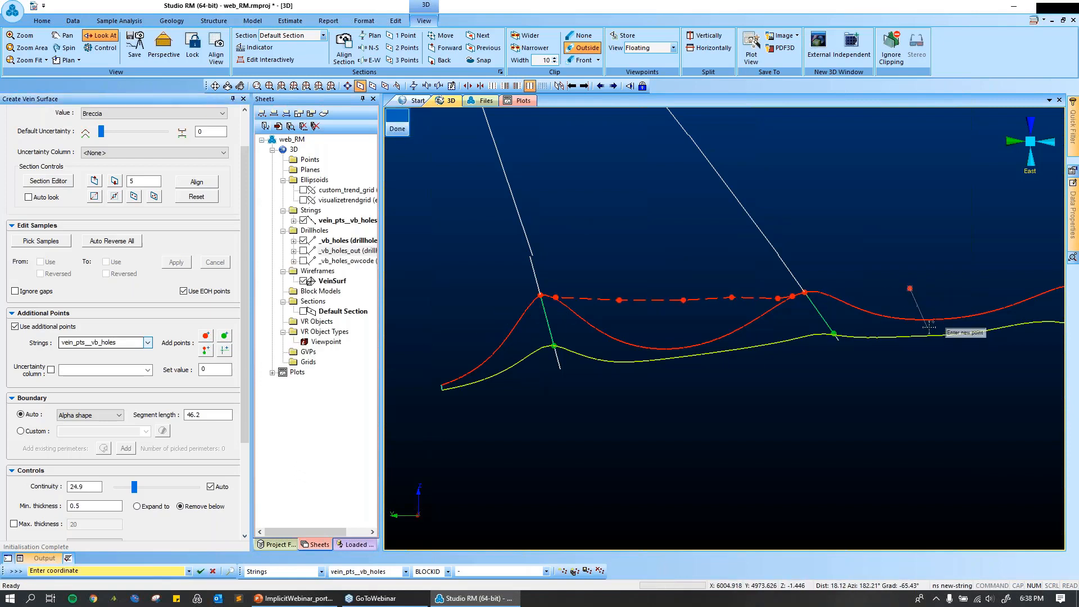
click(396, 126)
scroll(614, 362, down, 3)
scroll(928, 329, up, 3)
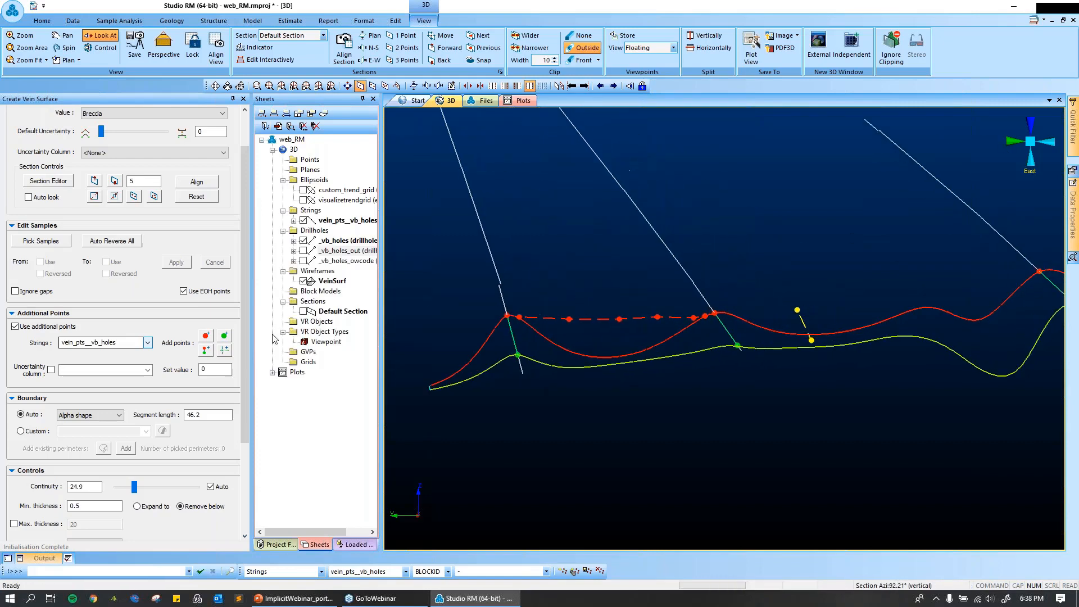
click(206, 350)
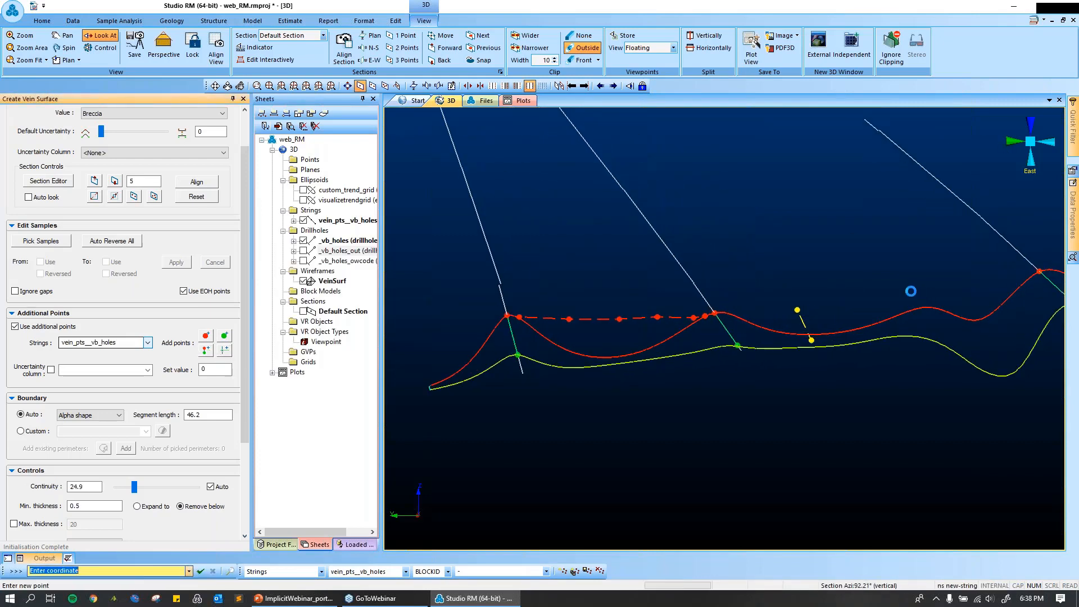
click(934, 328)
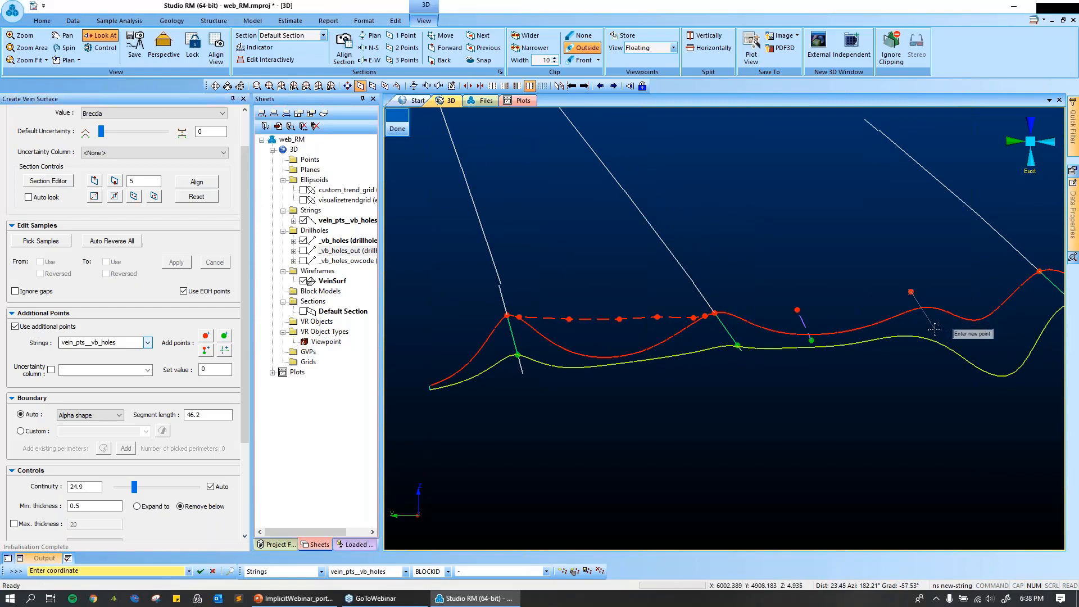
click(397, 122)
scroll(697, 290, down, 2)
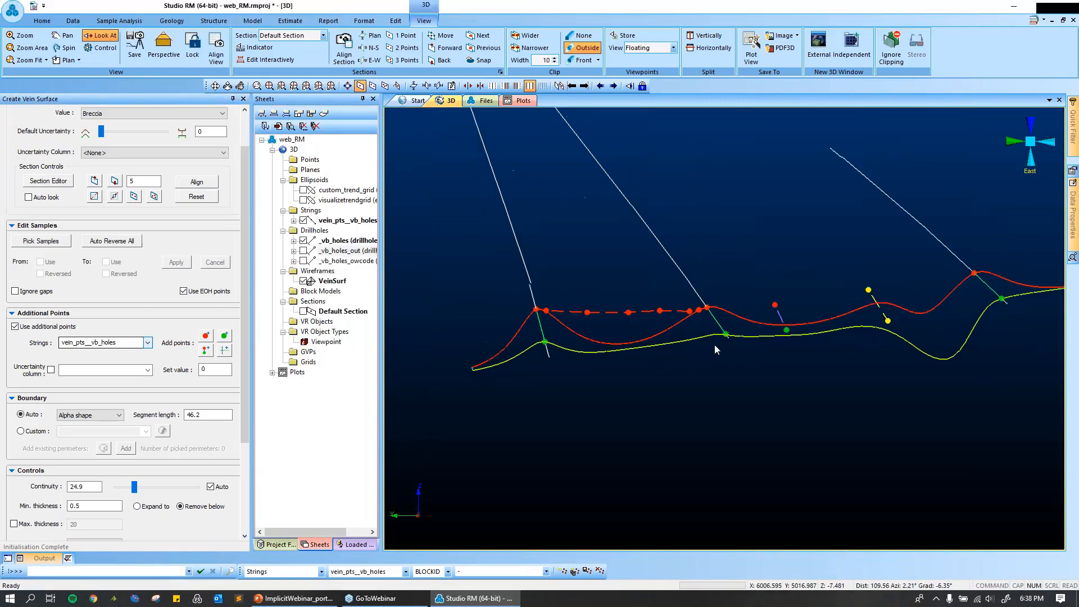
scroll(713, 346, up, 2)
scroll(694, 348, up, 1)
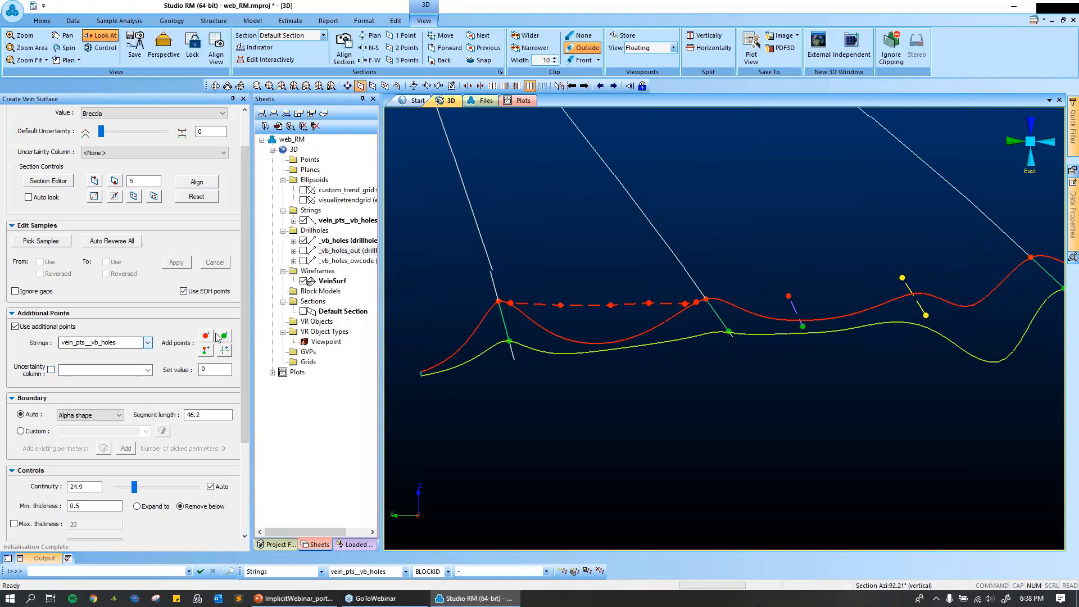
Turn off automatic continuity, name the output vein surface VeinSurf_2 and compute the surface.
drag(242, 287, 240, 375)
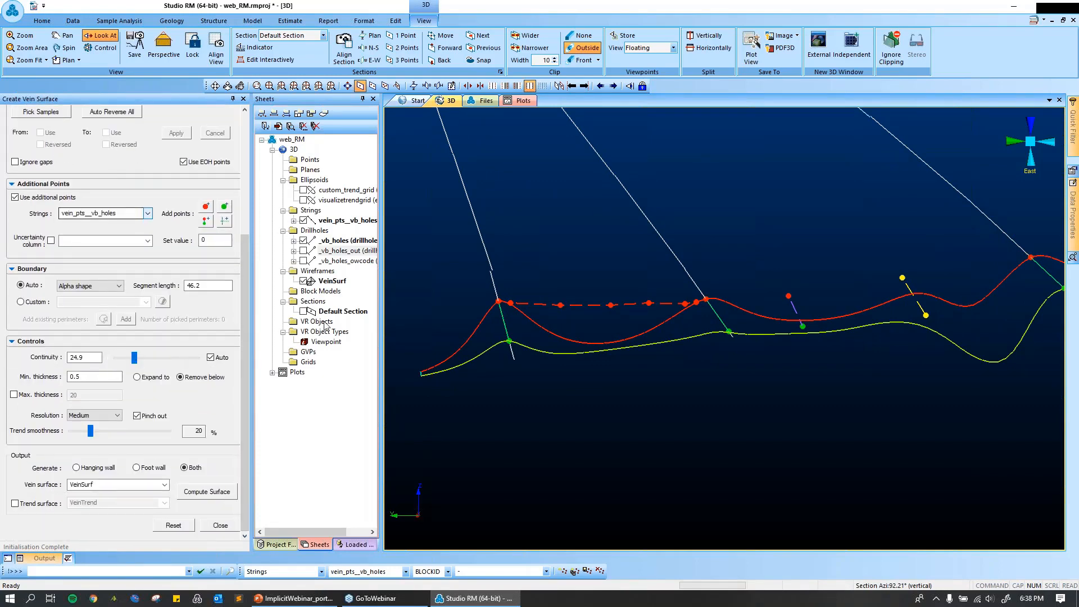
click(212, 357)
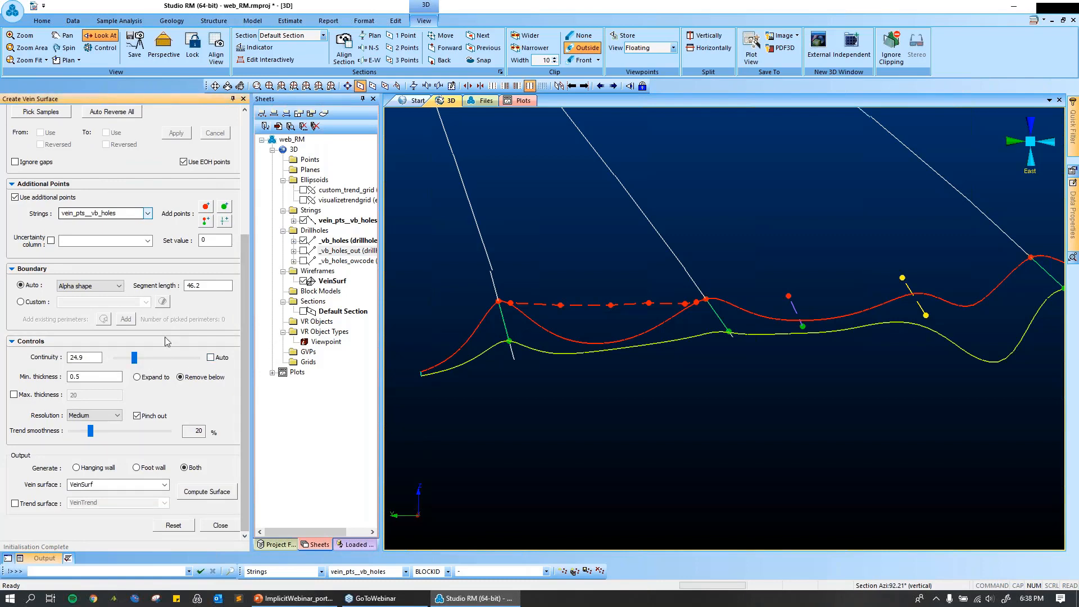
double_click(126, 484)
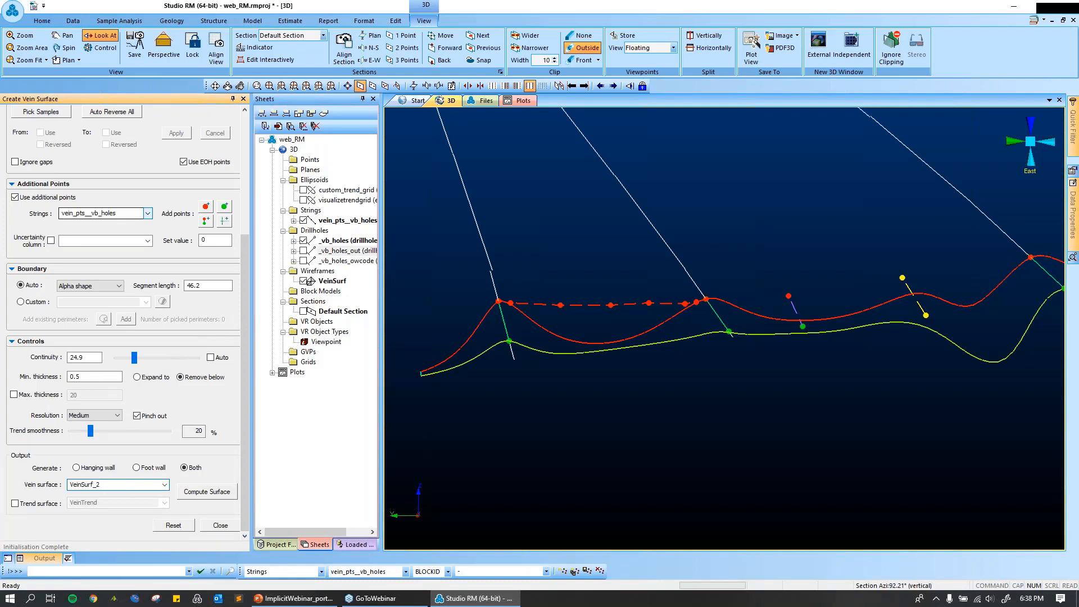
click(198, 494)
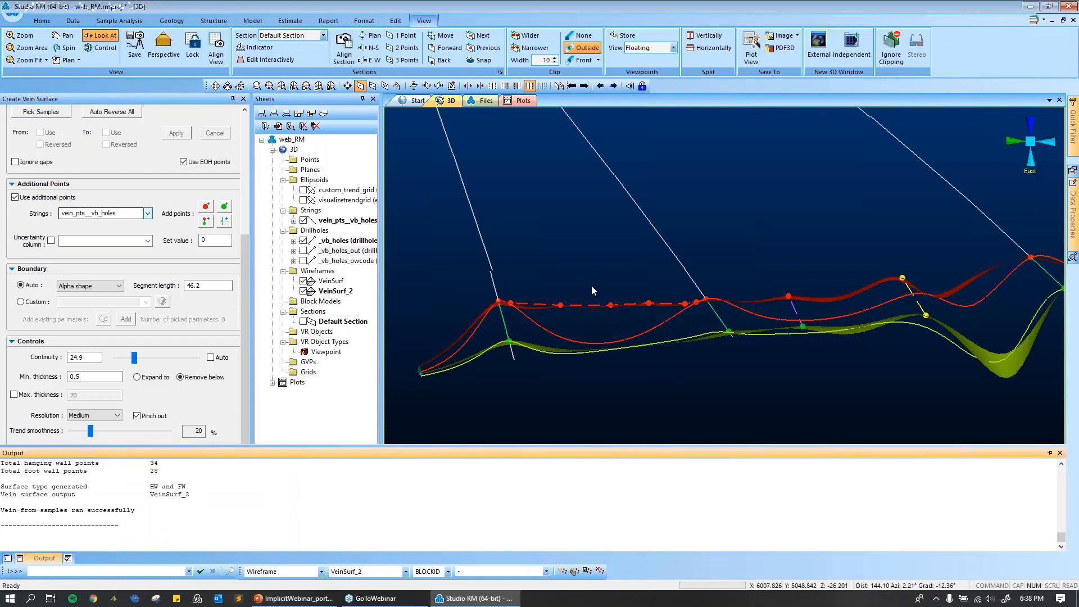
Display the vein wireframes as section slices in the 3D view and keep the output log docked.
click(364, 21)
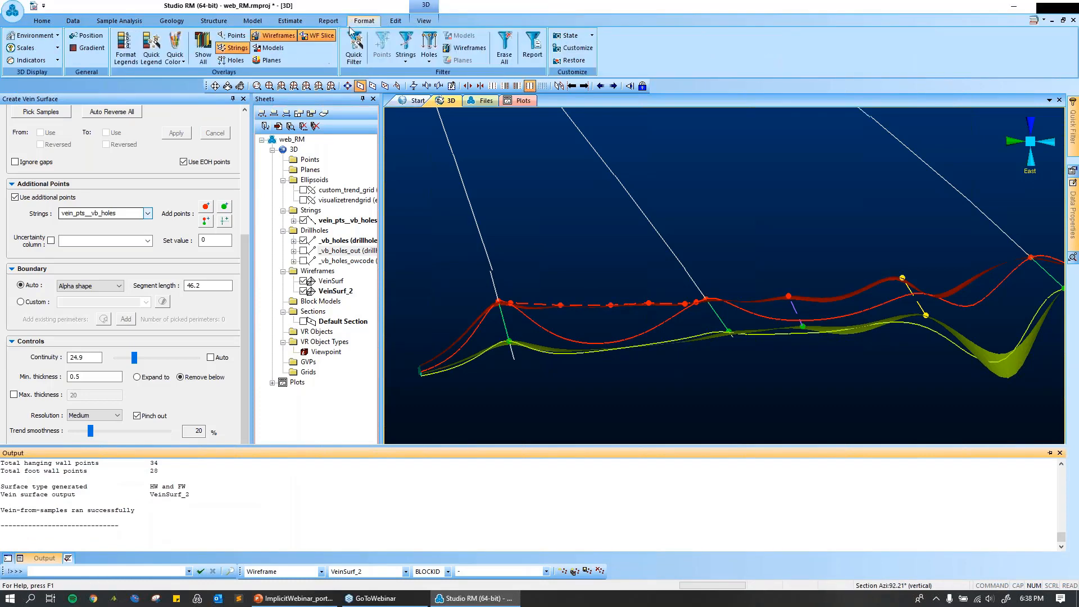
click(316, 36)
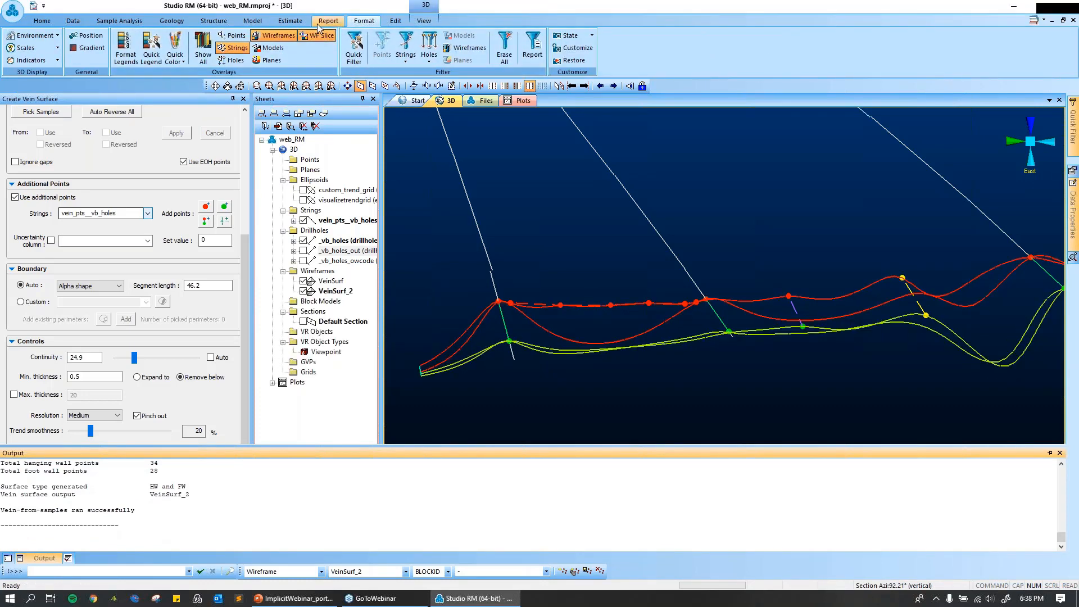
click(679, 410)
click(1049, 452)
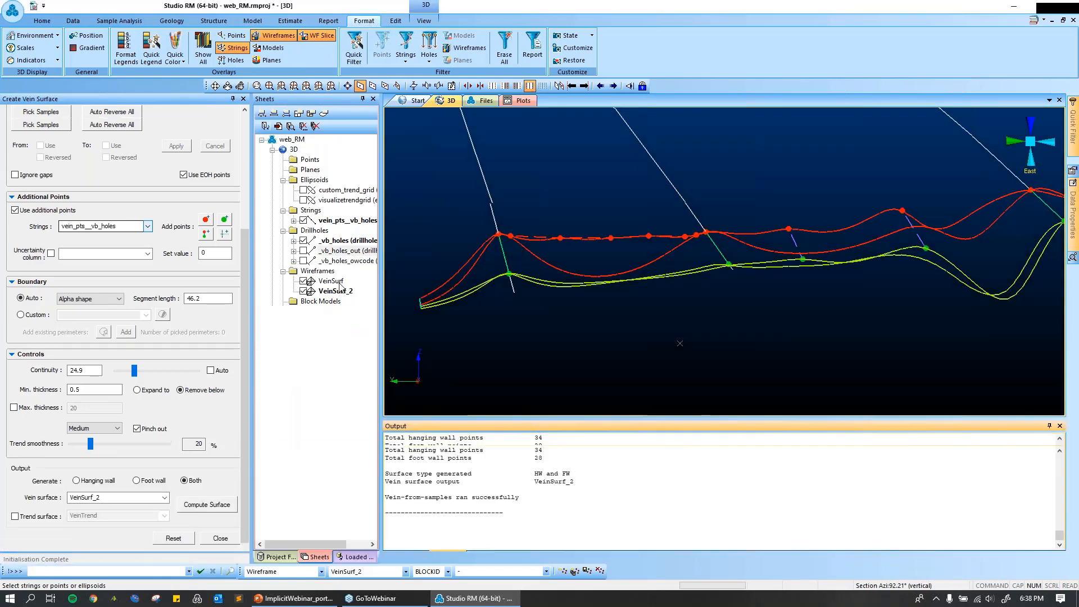
Colour the VeinSurf wireframe with a fixed orange instead of the SurfaceType legend.
click(331, 280)
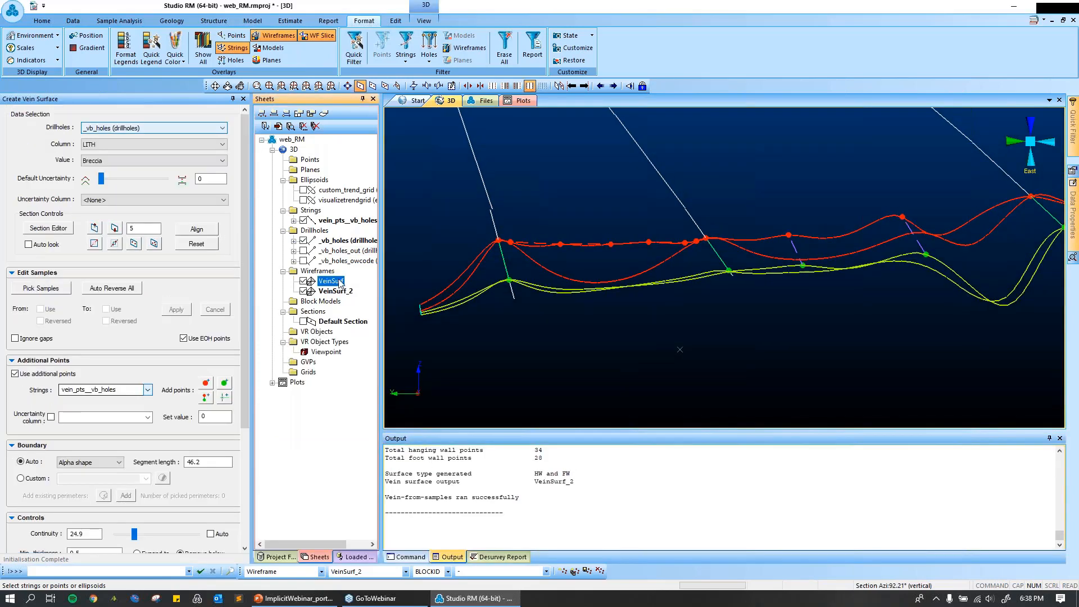
double_click(335, 281)
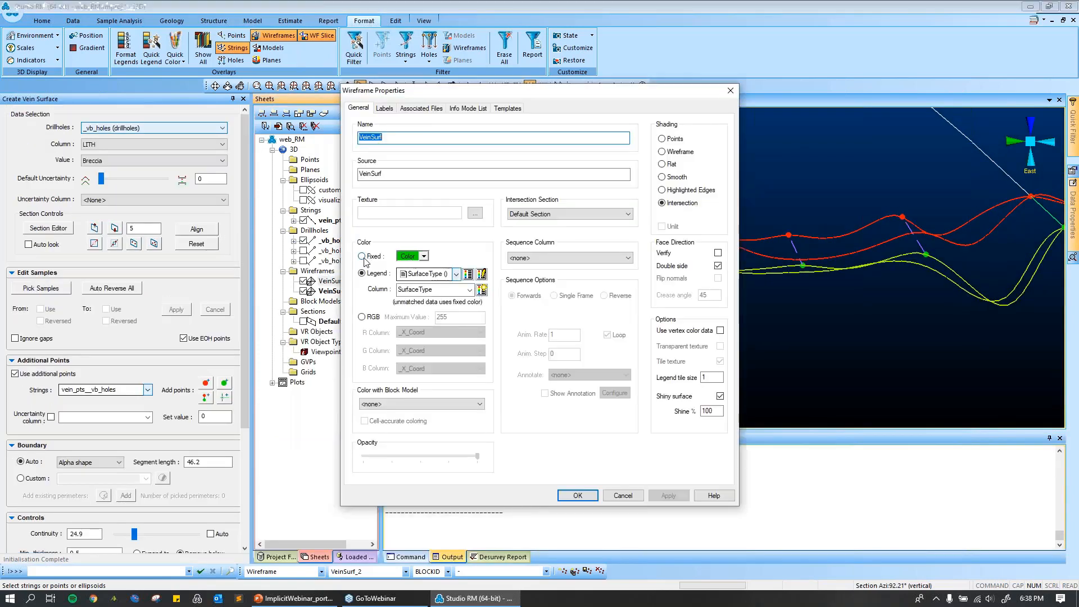
click(424, 256)
click(424, 284)
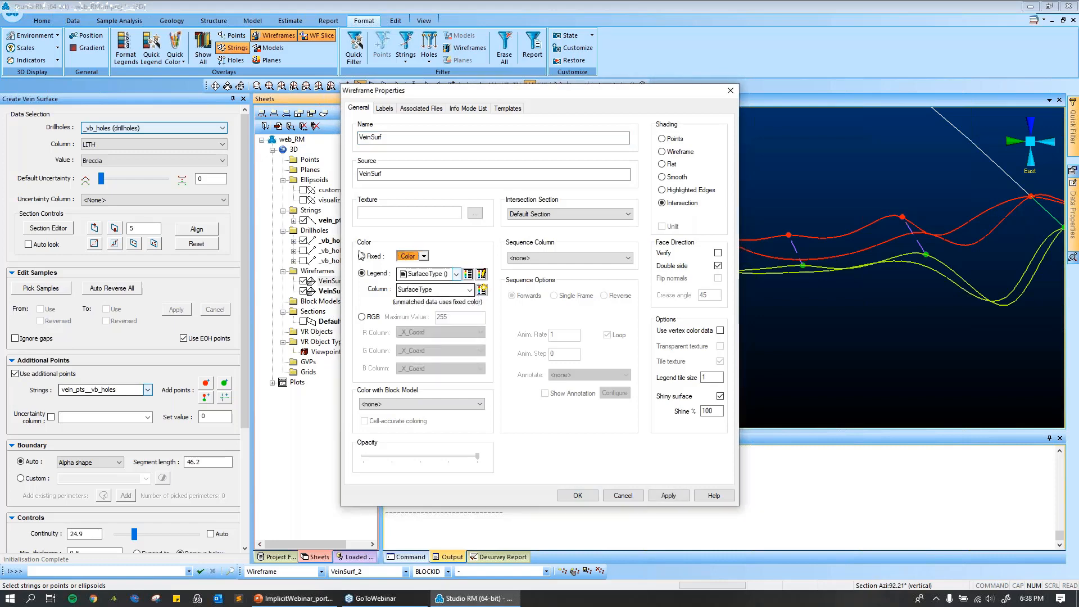
click(668, 495)
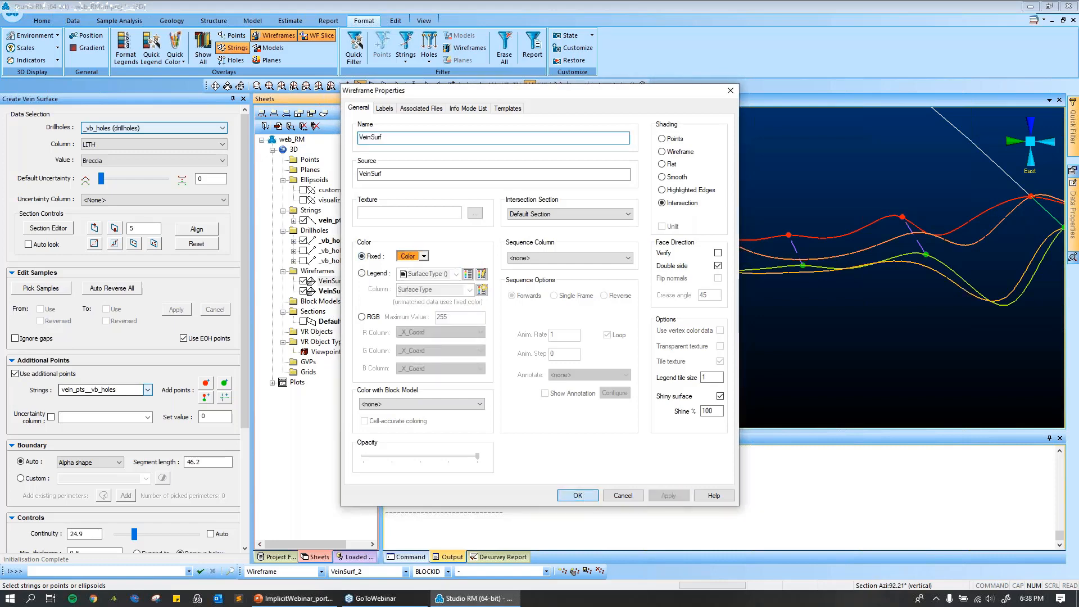
click(578, 495)
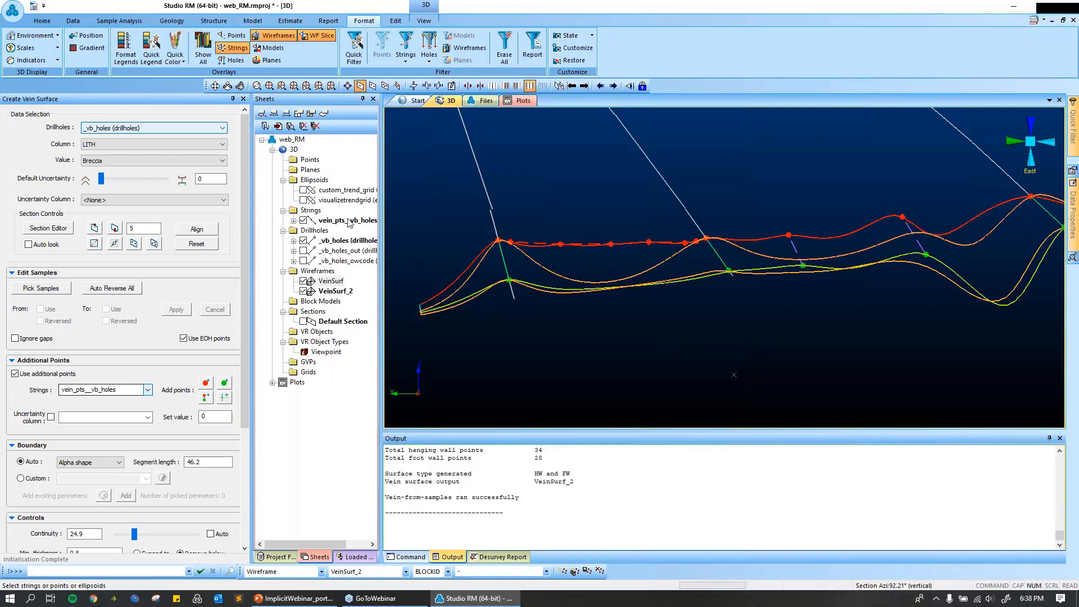
Compare the VeinSurf and VeinSurf_2 section lines with the vein_pts__vb_holes strings hidden and shown.
click(303, 221)
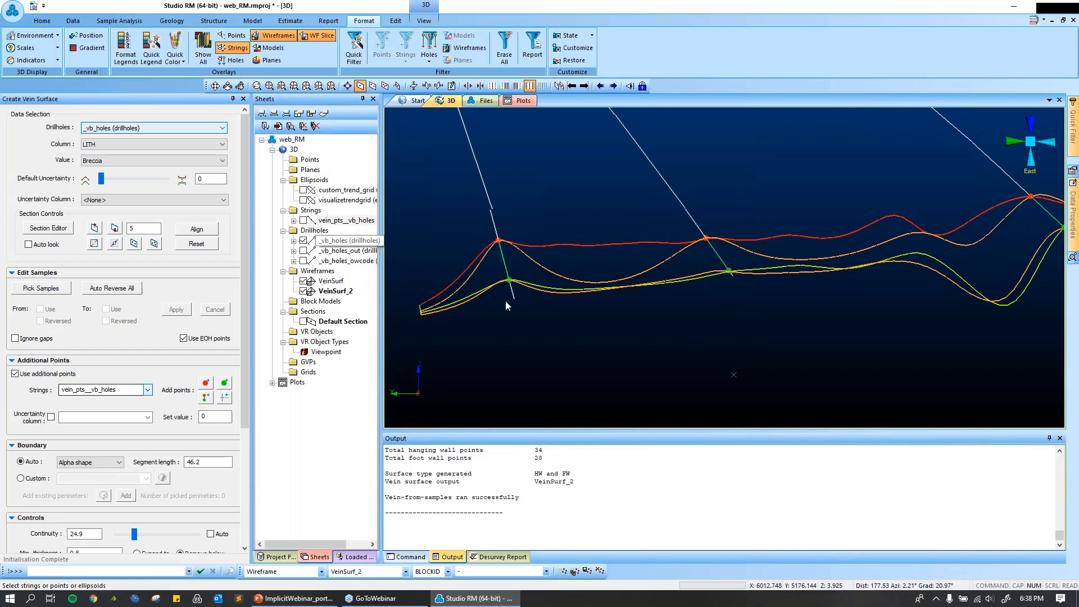
click(303, 221)
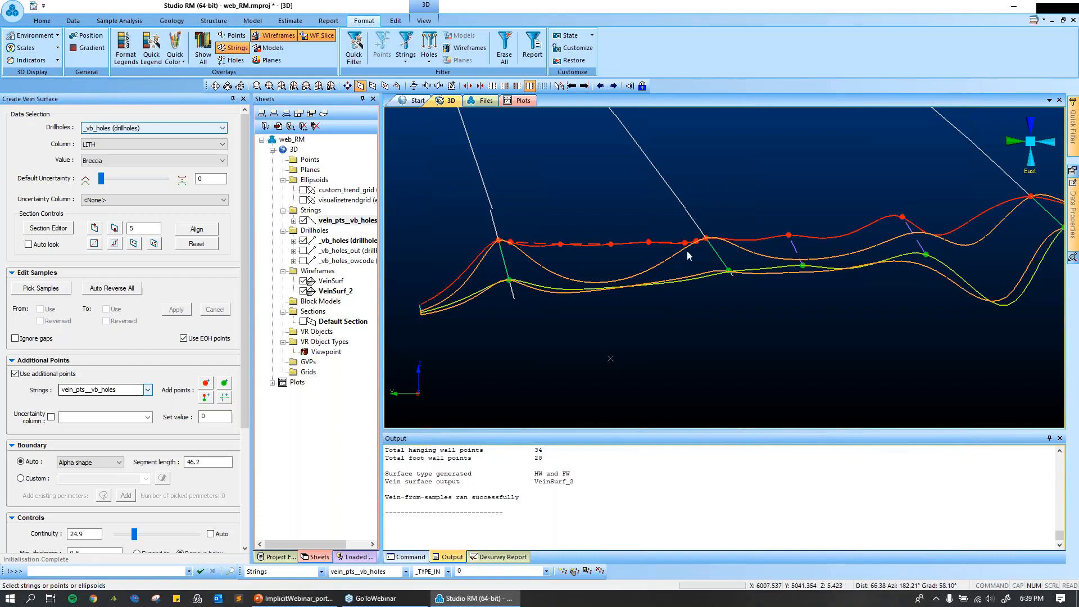
scroll(701, 242, up, 3)
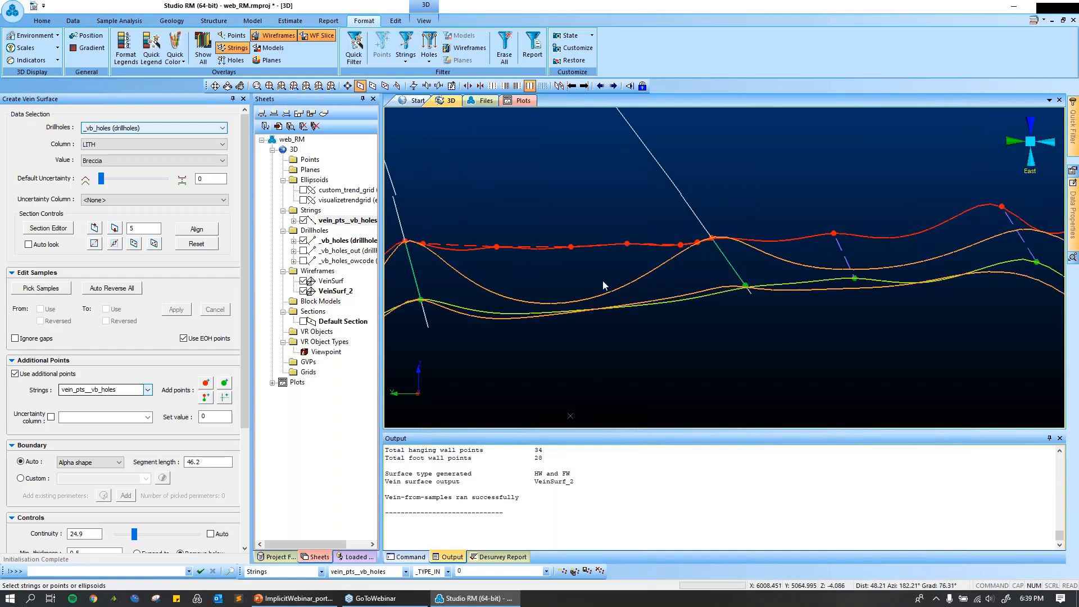
drag(608, 288, 802, 266)
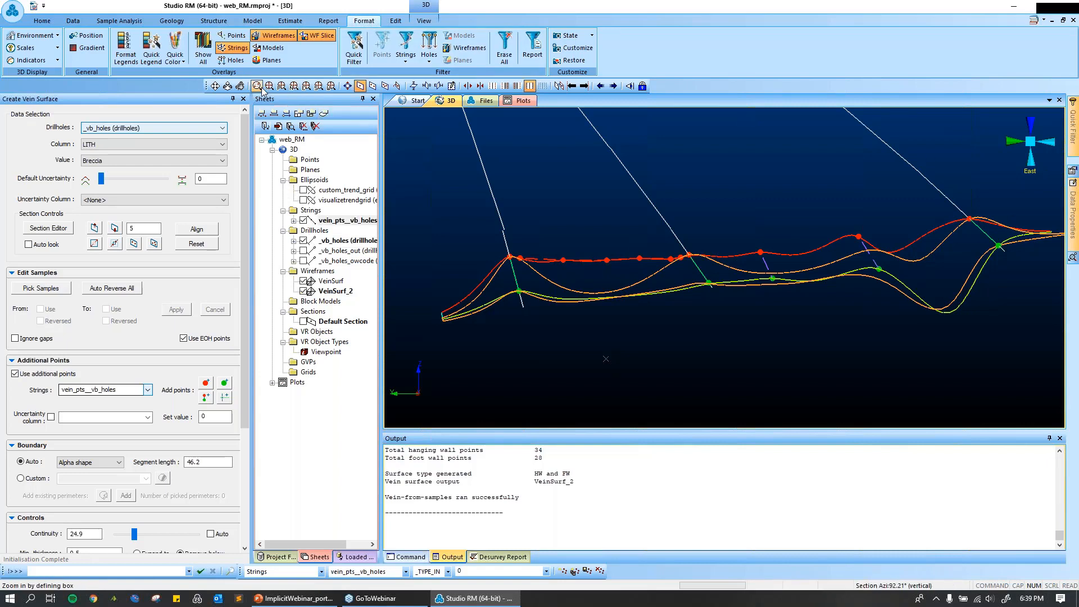
Turn off section clipping and wireframe slicing to examine both complete vein surfaces in 3D.
click(281, 86)
click(423, 20)
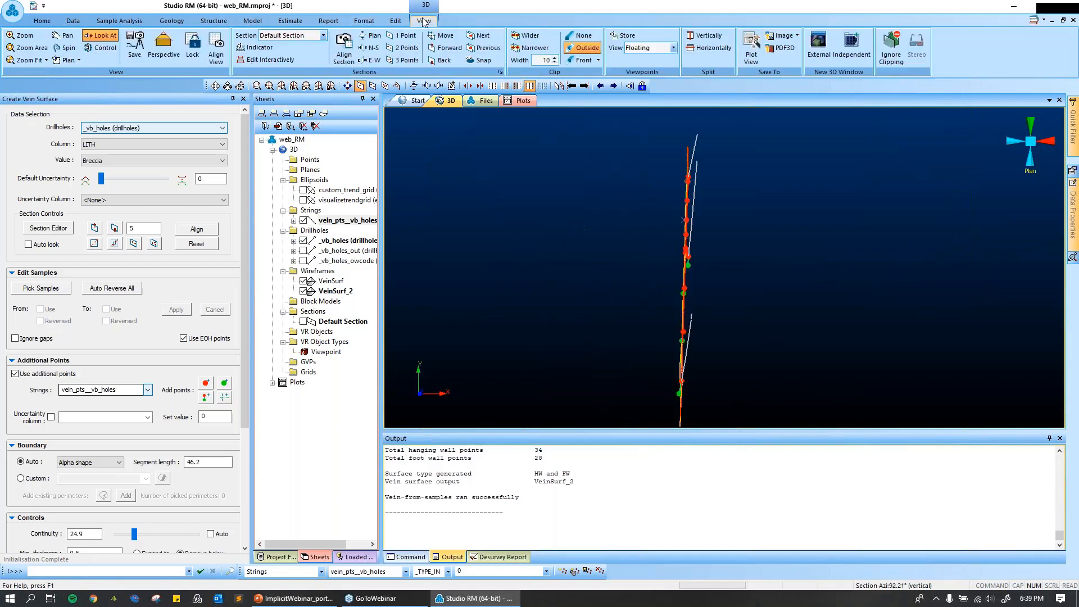
click(582, 34)
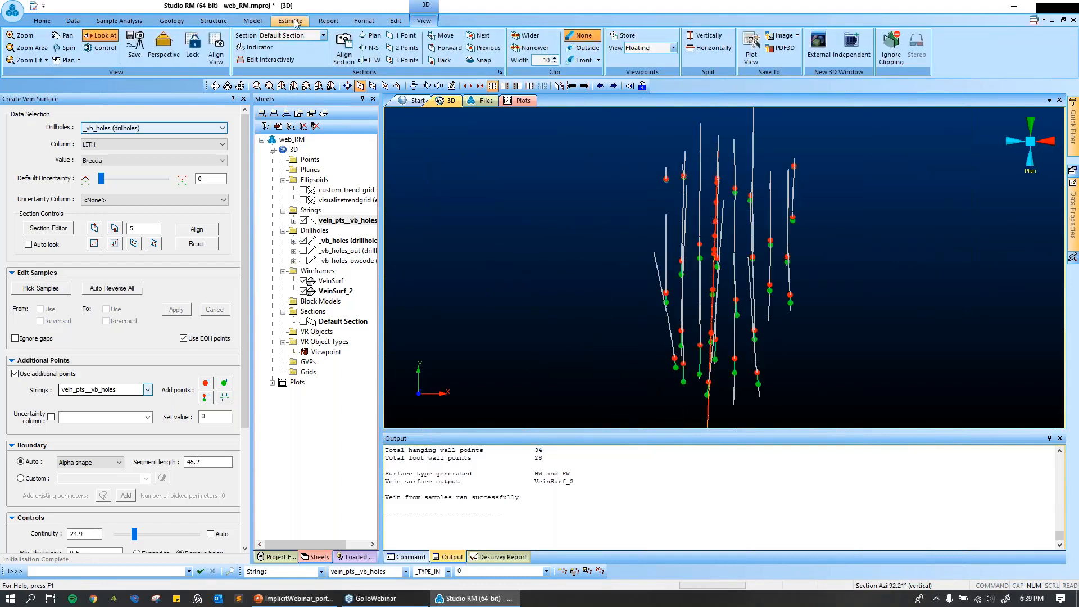
click(363, 21)
click(319, 36)
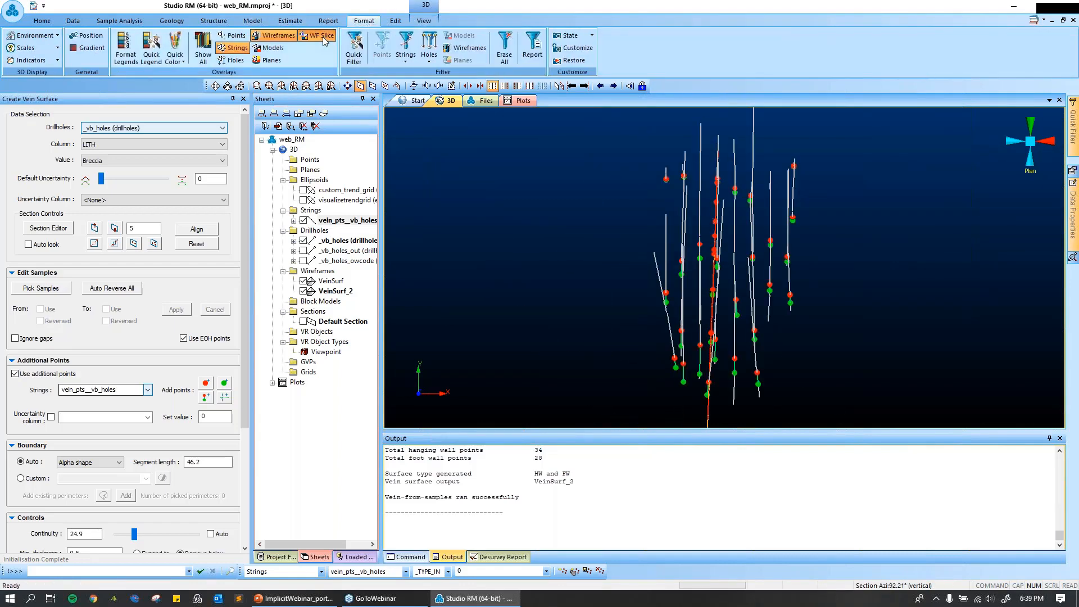
mouse_move(719, 337)
mouse_down()
mouse_move(703, 312)
mouse_move(731, 280)
mouse_move(757, 304)
mouse_move(707, 319)
mouse_move(758, 319)
mouse_move(728, 324)
mouse_up()
scroll(715, 315, up, 4)
scroll(729, 324, down, 3)
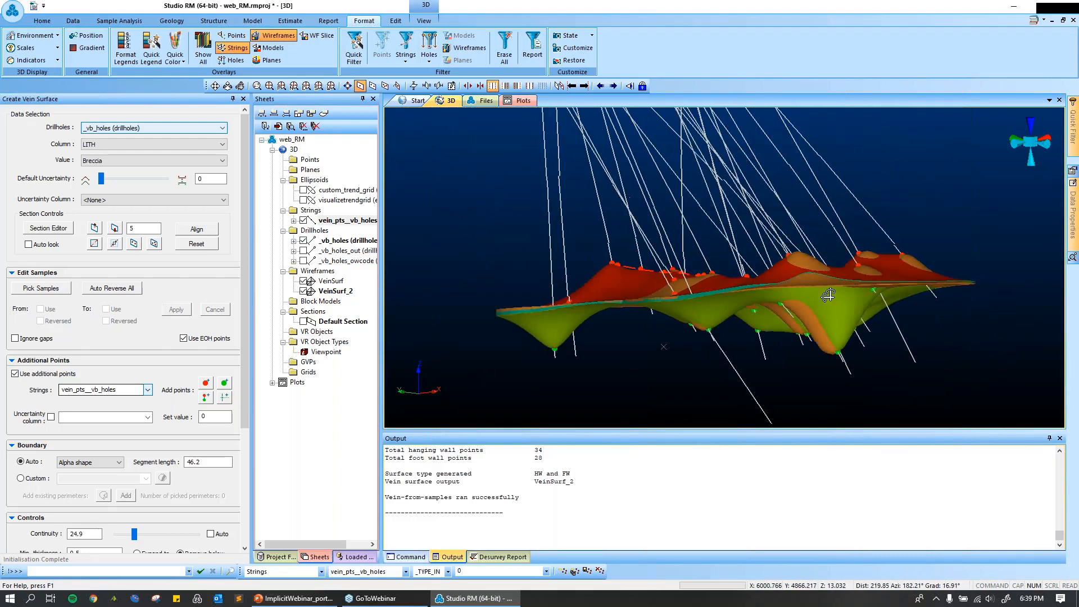
shift+drag(828, 294, 747, 313)
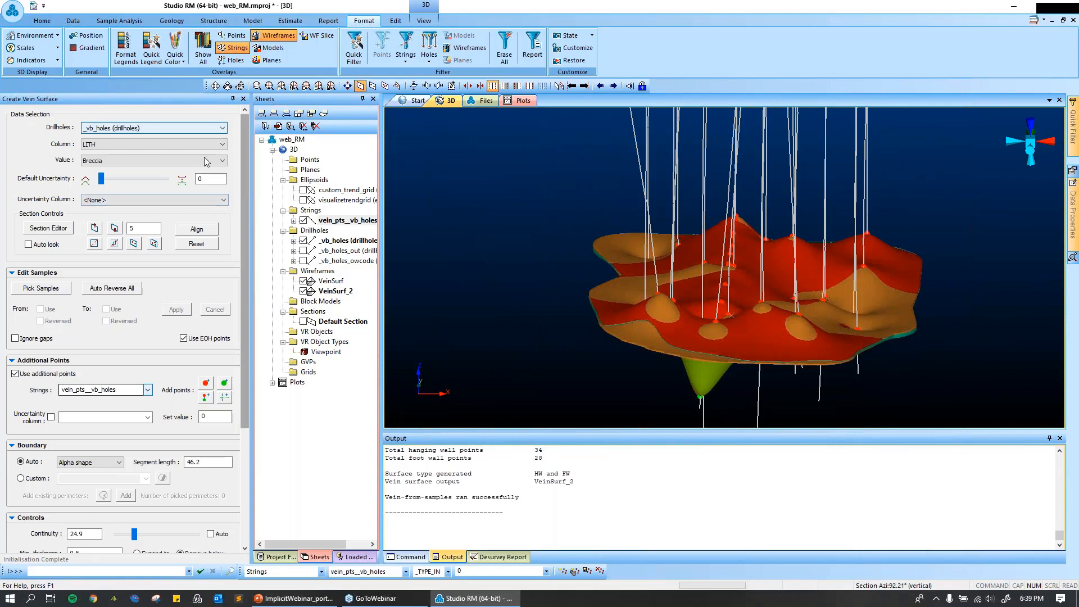
Hide both vein surfaces and the vein_pts__vb_holes strings, and set the LITH value for the vein to Siltstone.
click(304, 291)
click(304, 280)
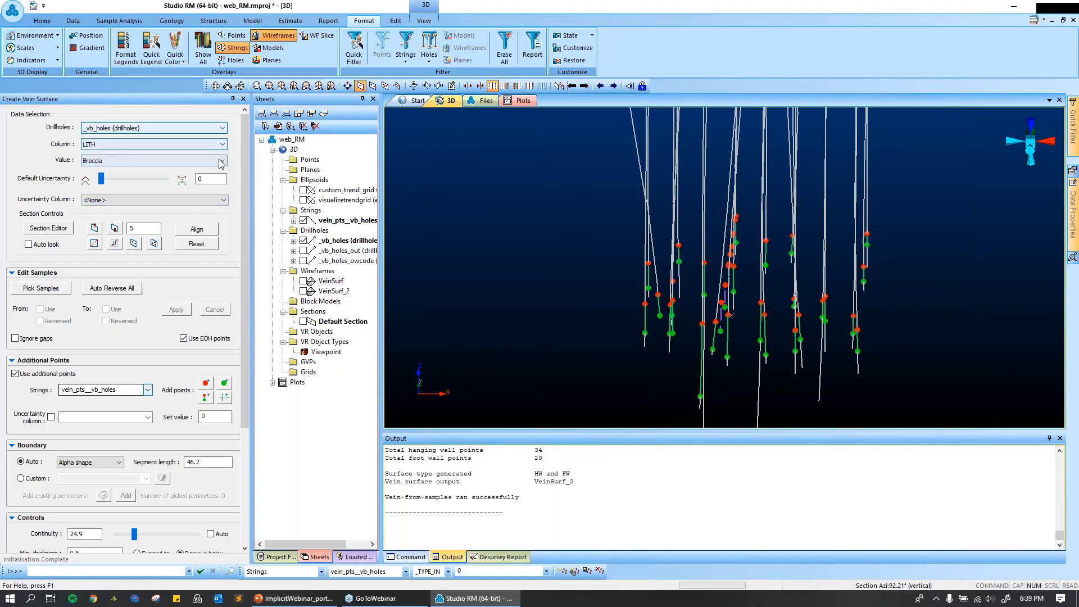
click(221, 163)
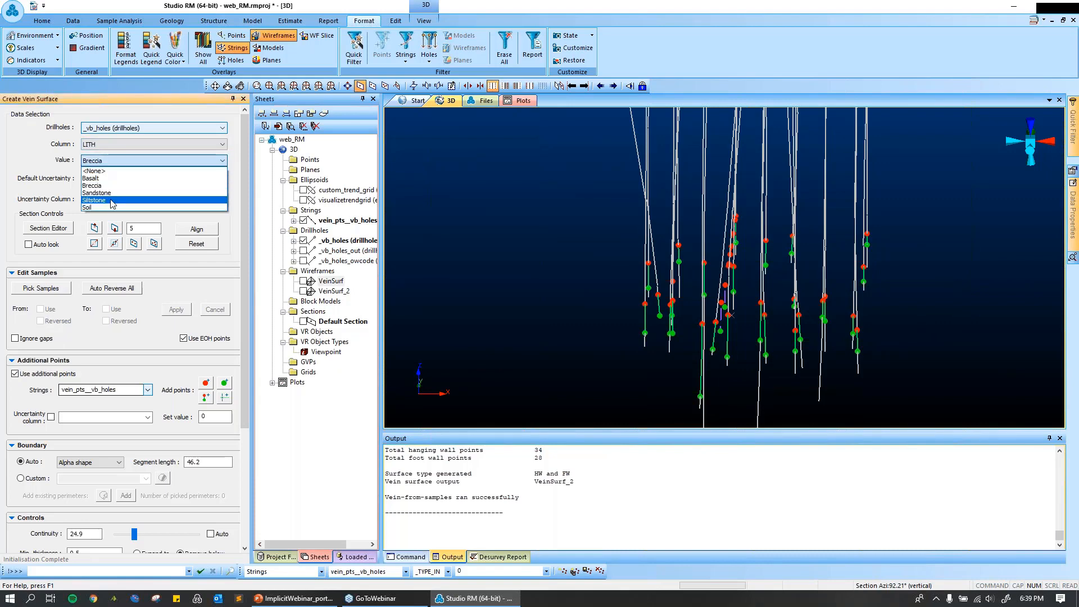
click(112, 202)
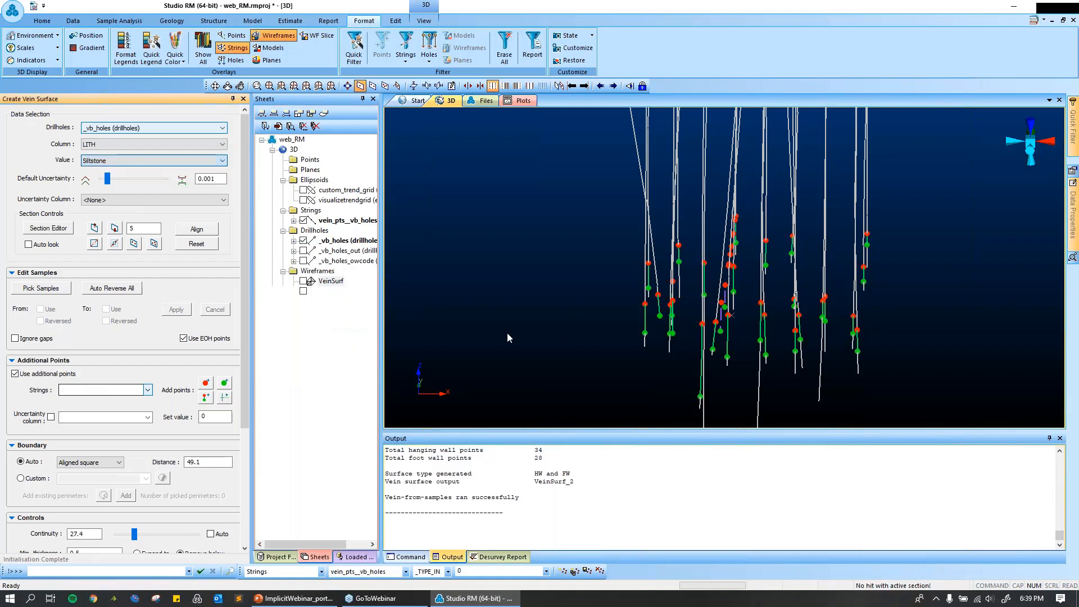
click(304, 221)
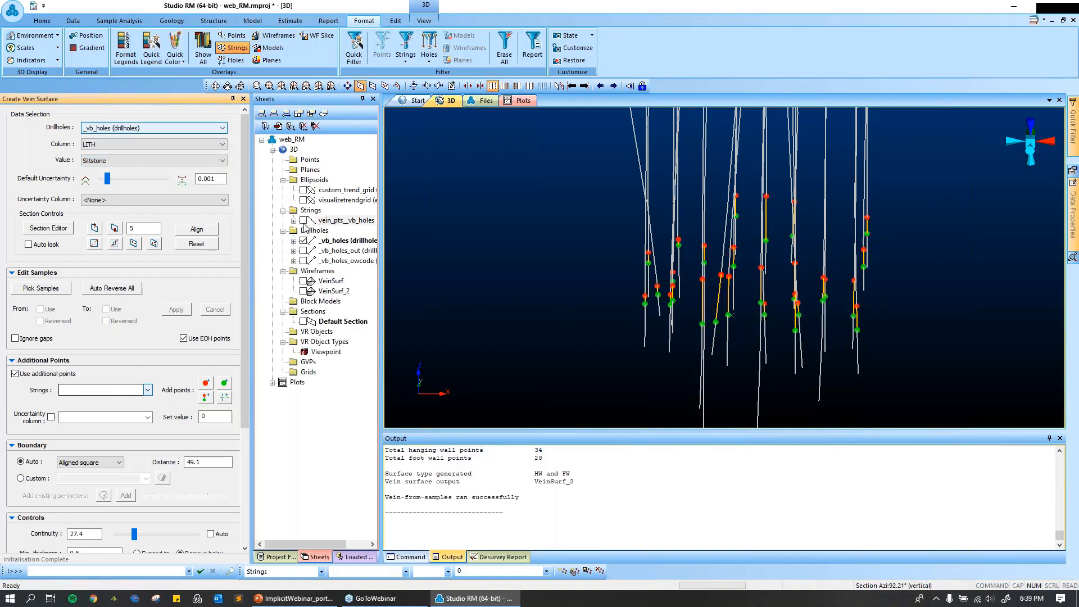
scroll(498, 311, down, 3)
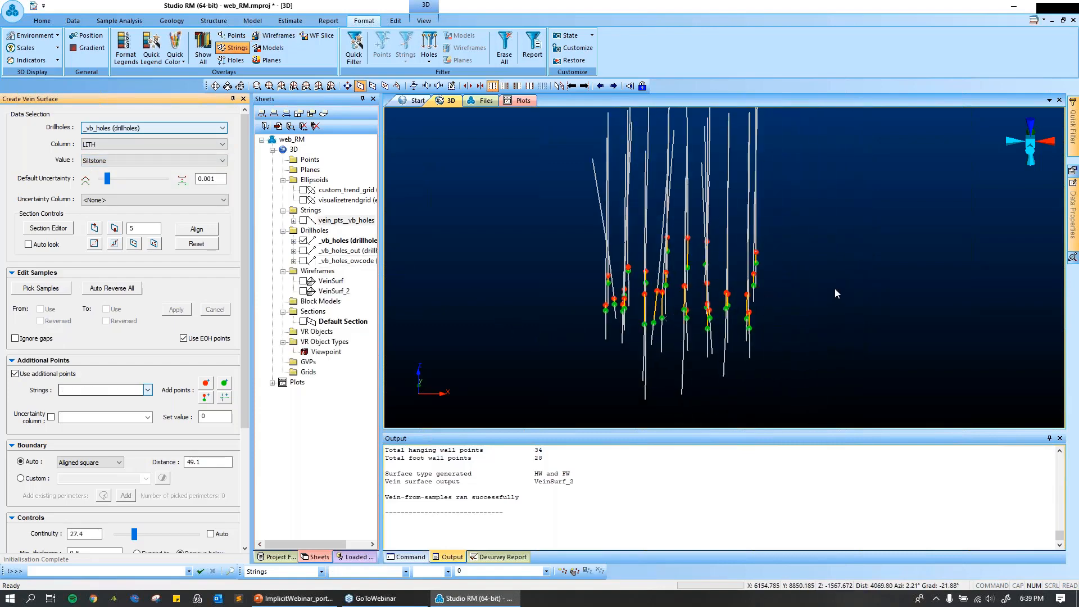
shift+drag(829, 291, 637, 267)
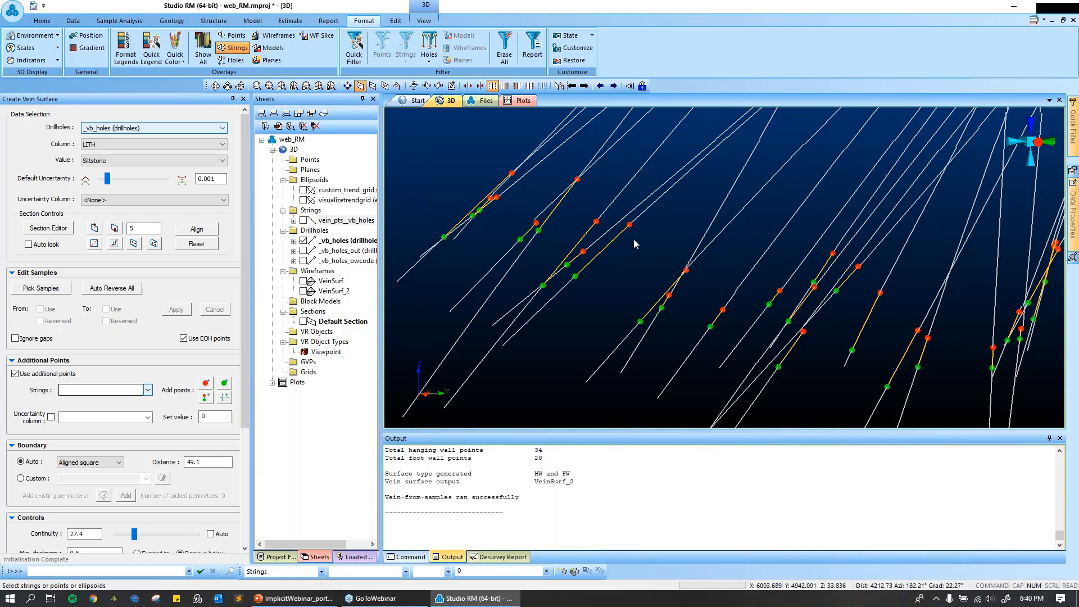
scroll(633, 243, up, 2)
shift+drag(600, 286, 625, 304)
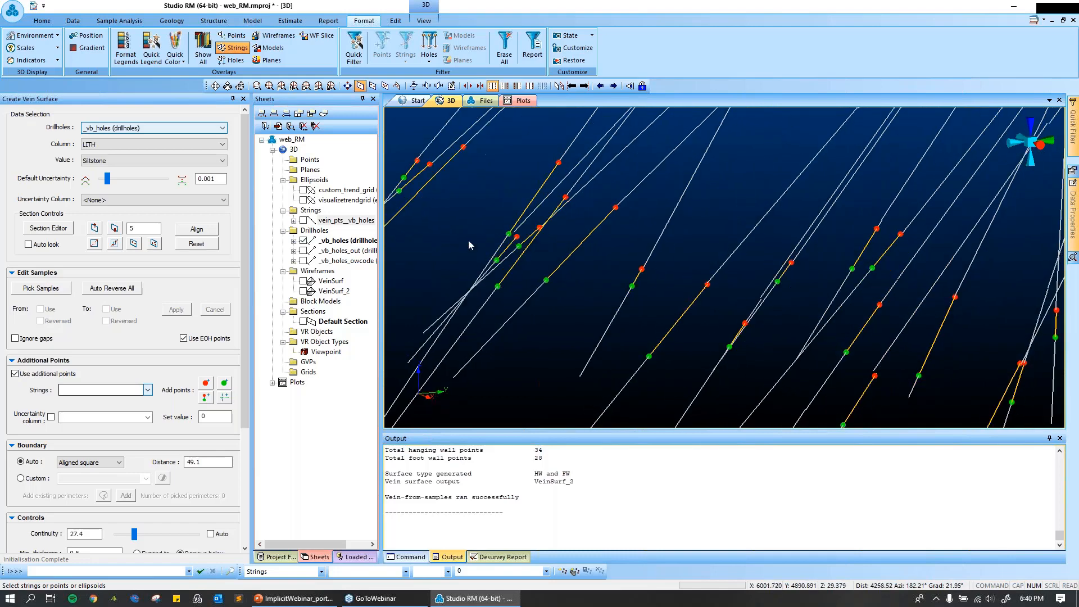
Define a vertical section in plan view from two points along the north-south drillhole line near the western edge.
click(281, 86)
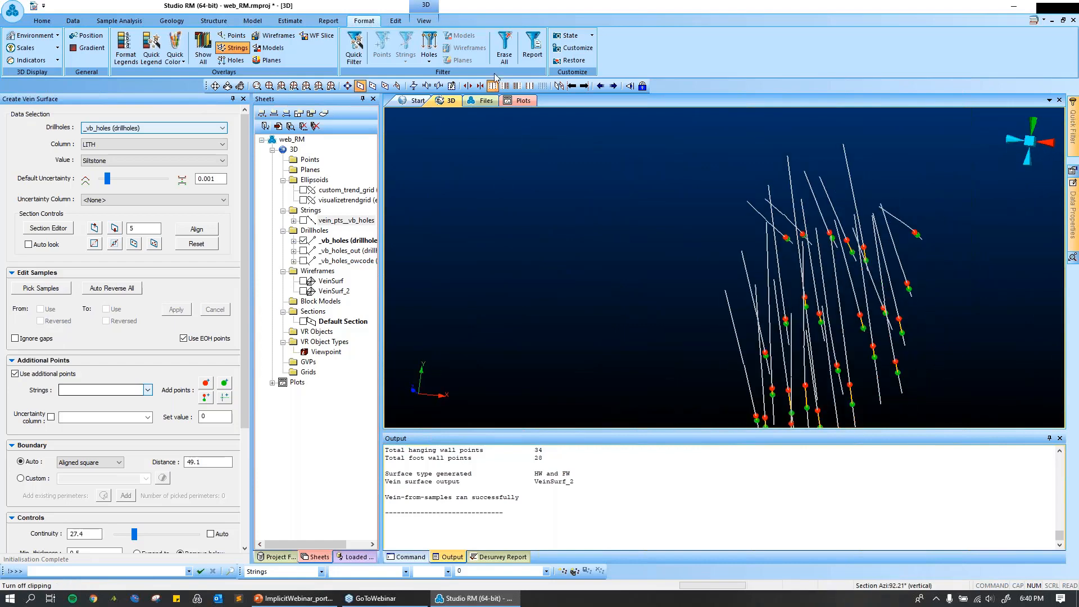
click(372, 85)
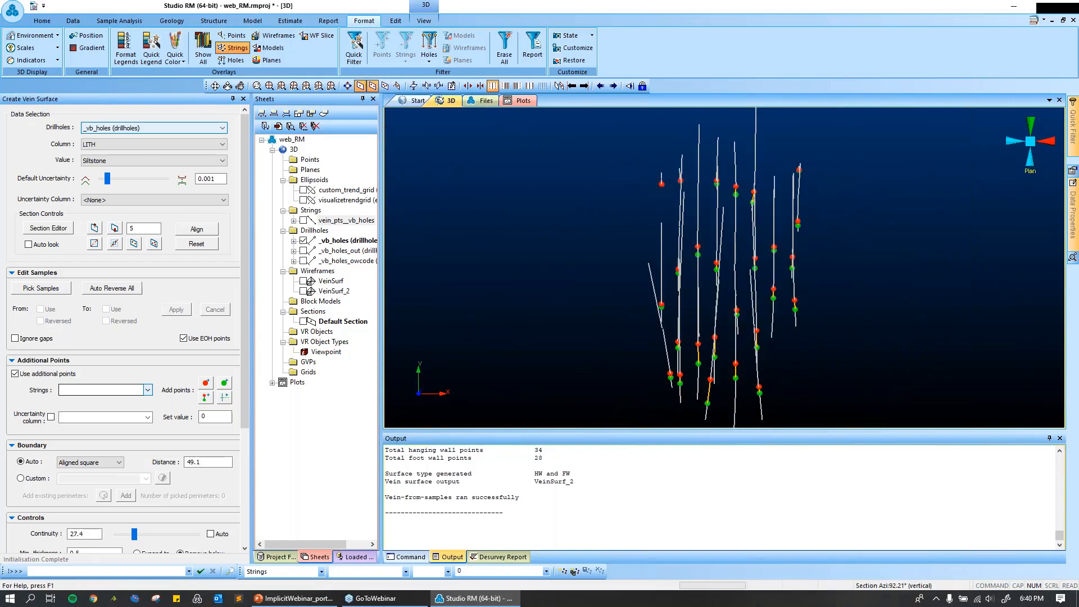
click(679, 169)
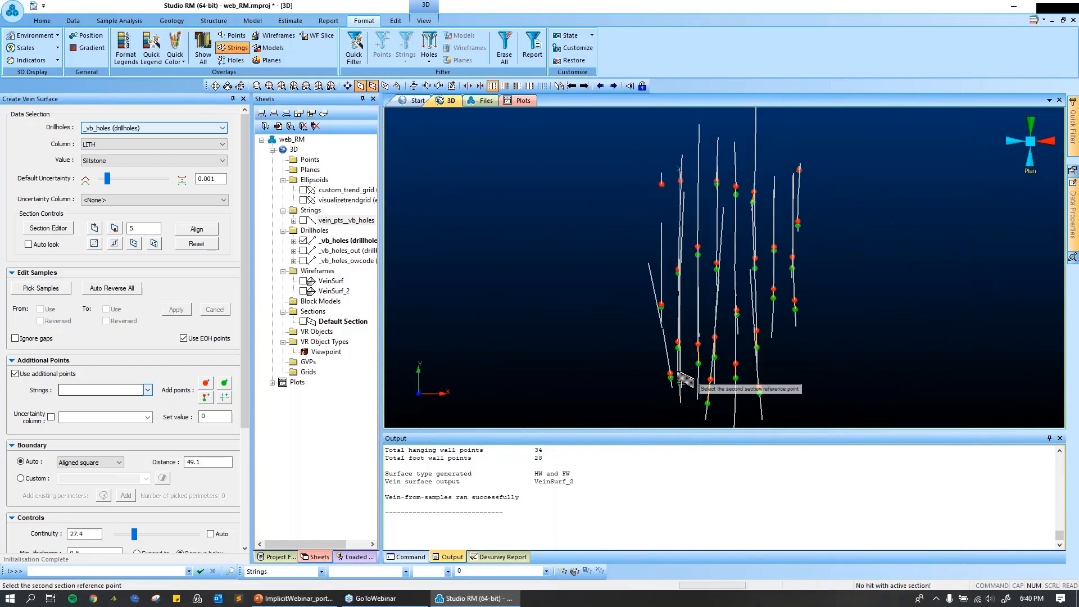
click(680, 375)
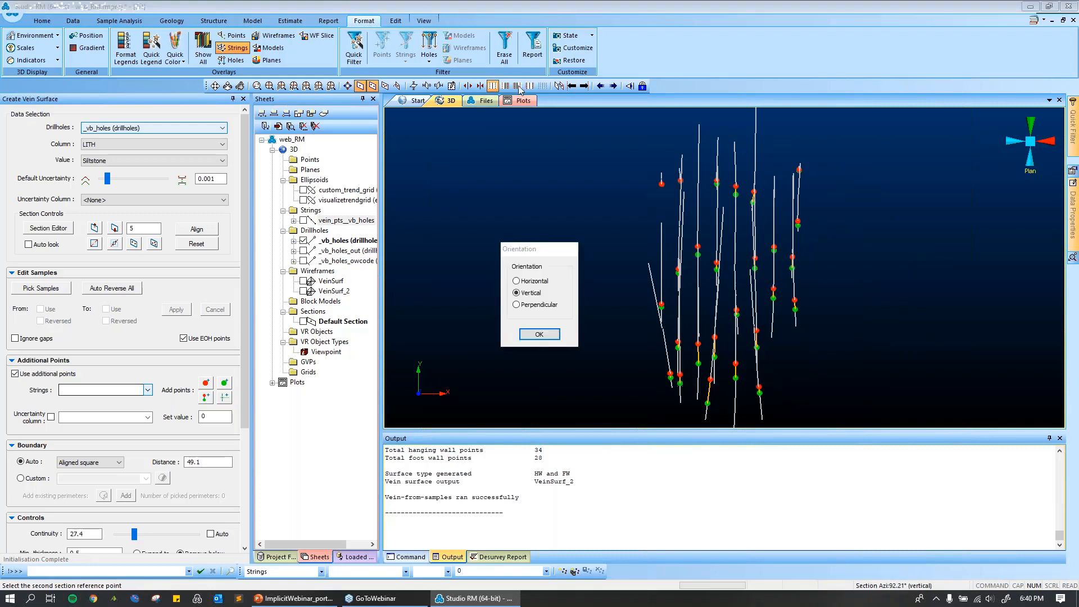
click(539, 334)
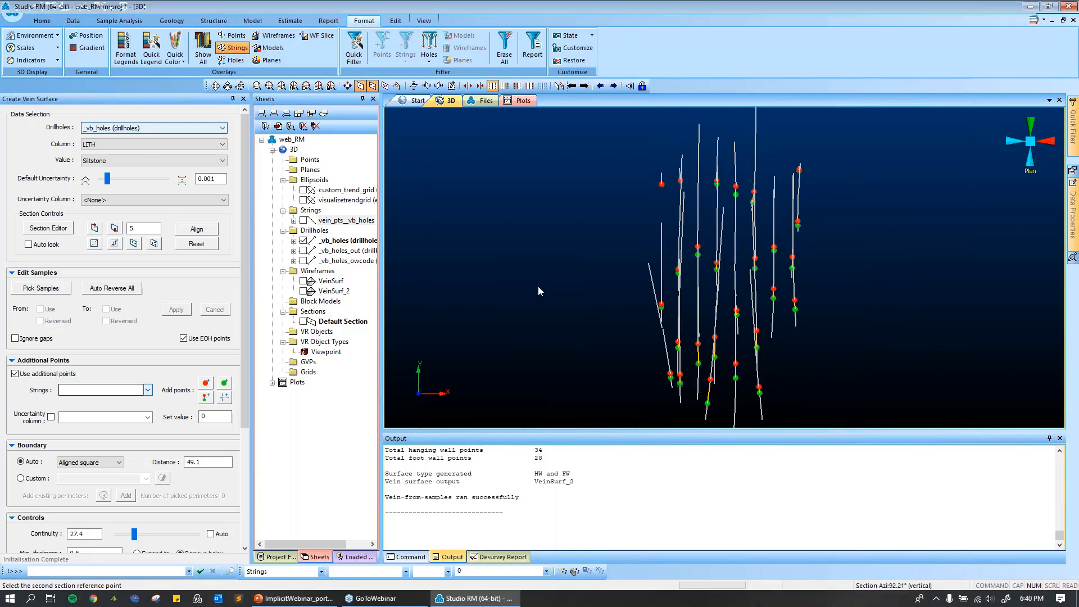
Clip the data outside the new section and align the view to it.
click(529, 85)
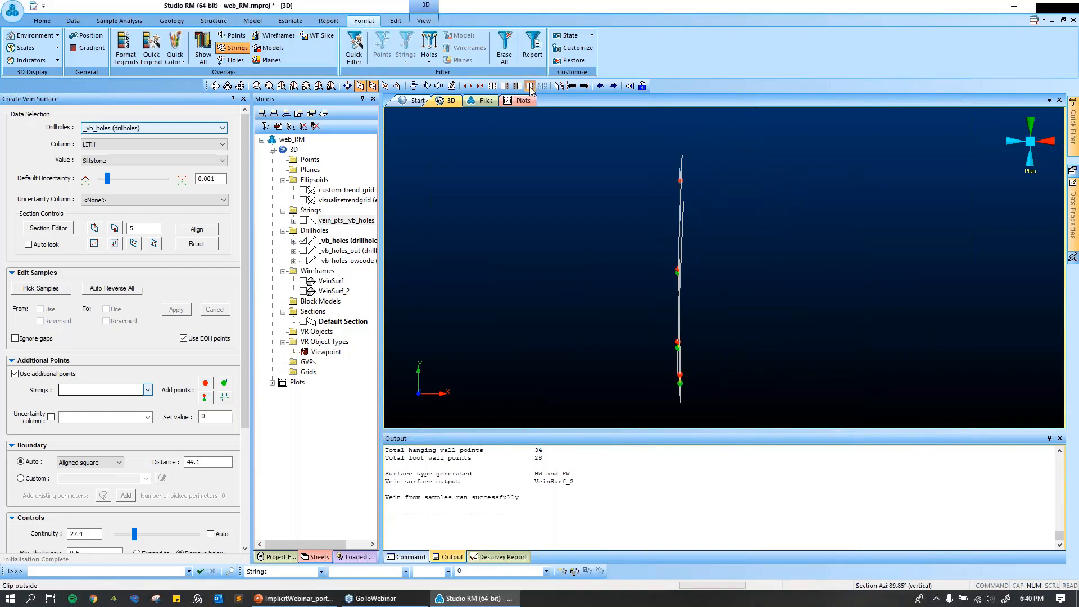
click(423, 21)
click(219, 52)
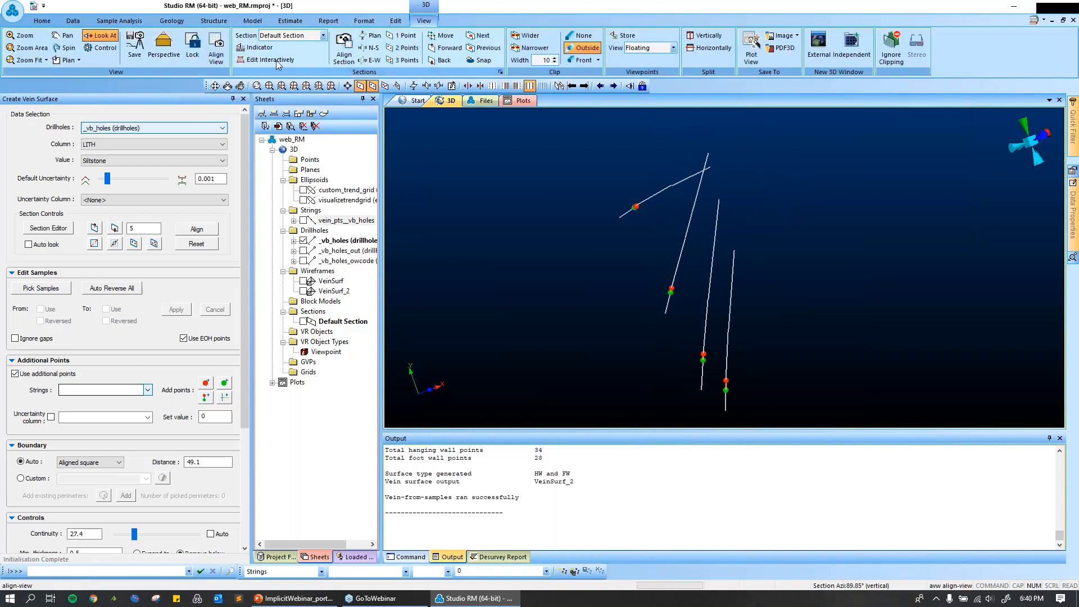
Pick the Siltstone sample on the steepest drillhole and toggle the use of its From and To points.
scroll(593, 303, up, 3)
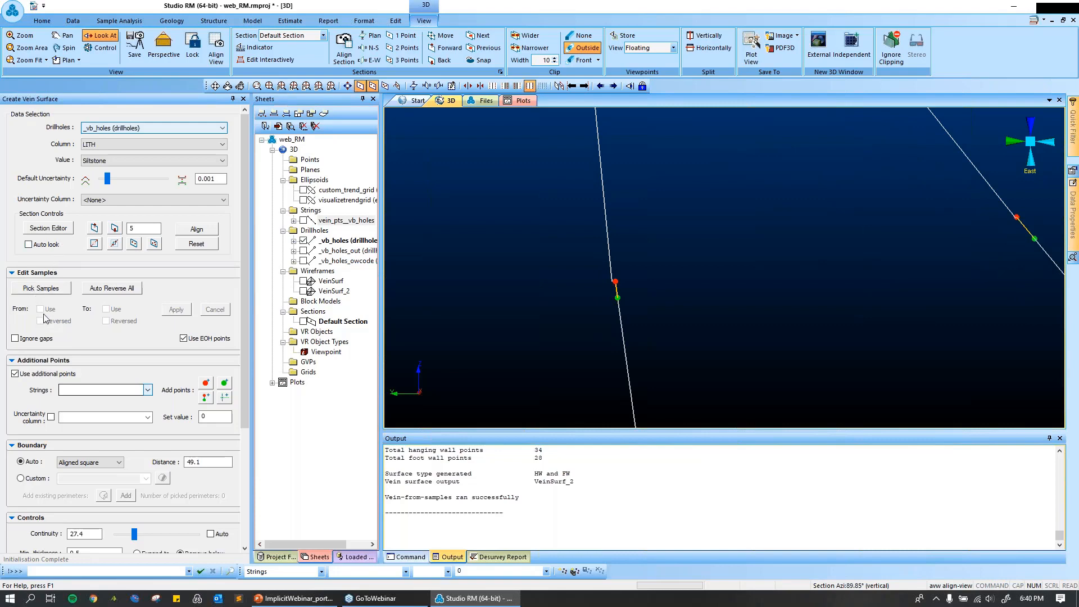
click(617, 299)
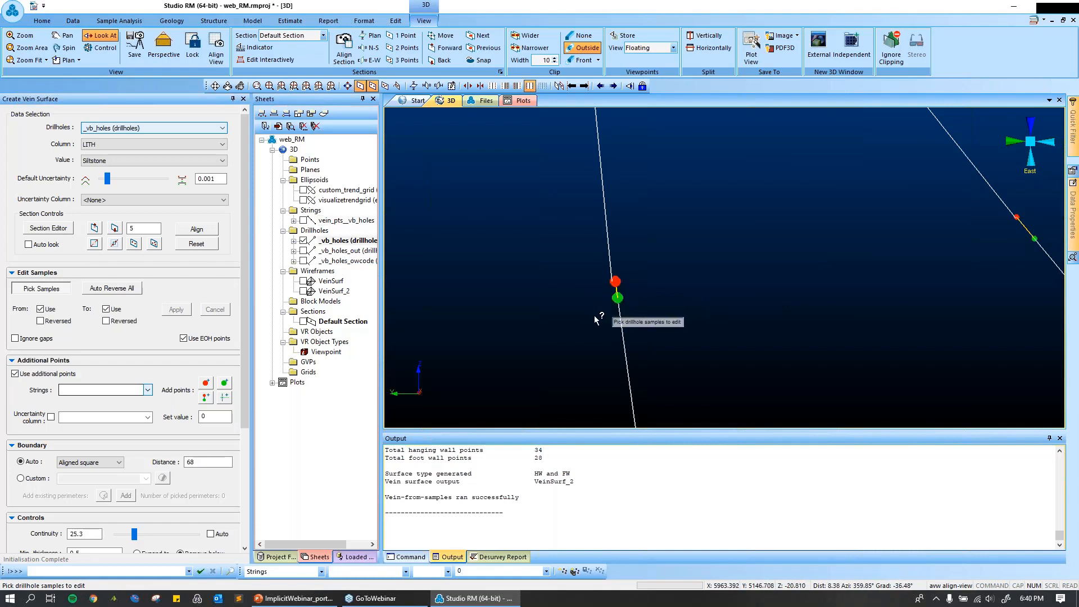
click(40, 309)
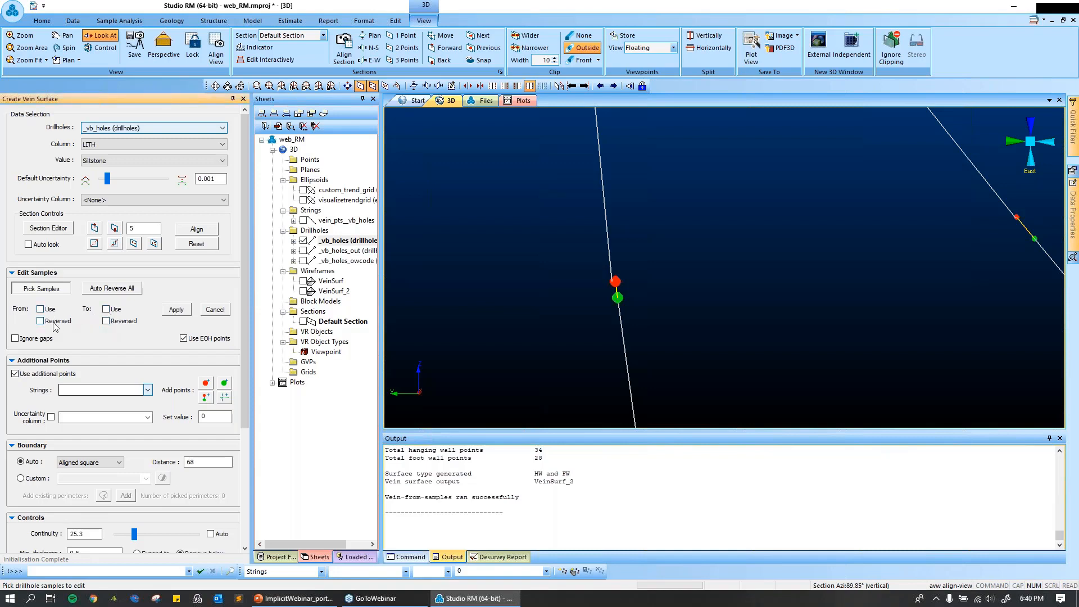
click(106, 309)
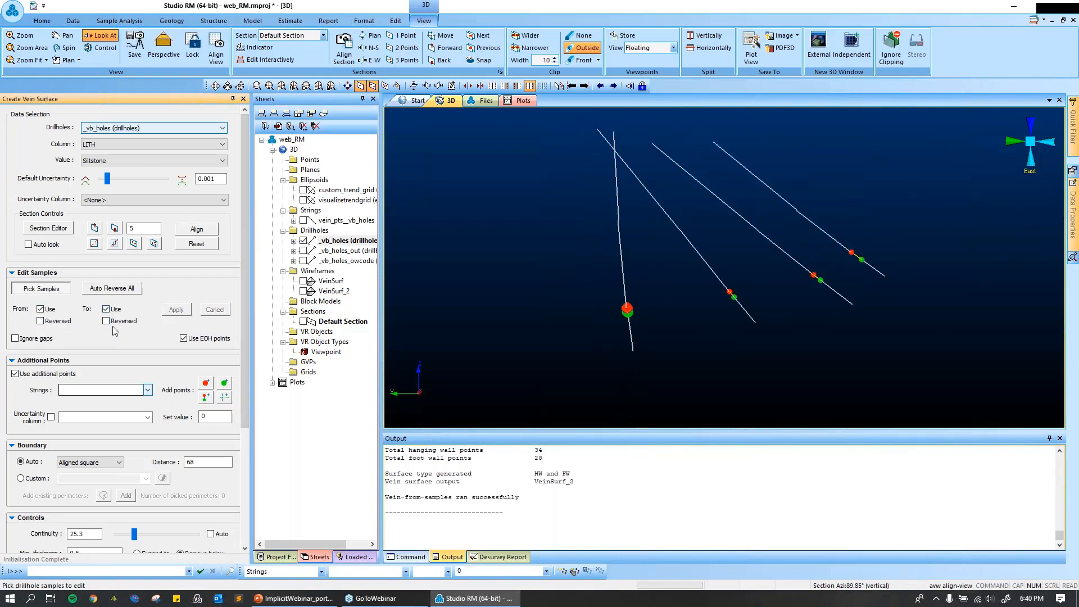
Exclude the To point of the Siltstone sample on the second-steepest hole and the From point on the southernmost hole, applying each edit.
drag(245, 252, 245, 300)
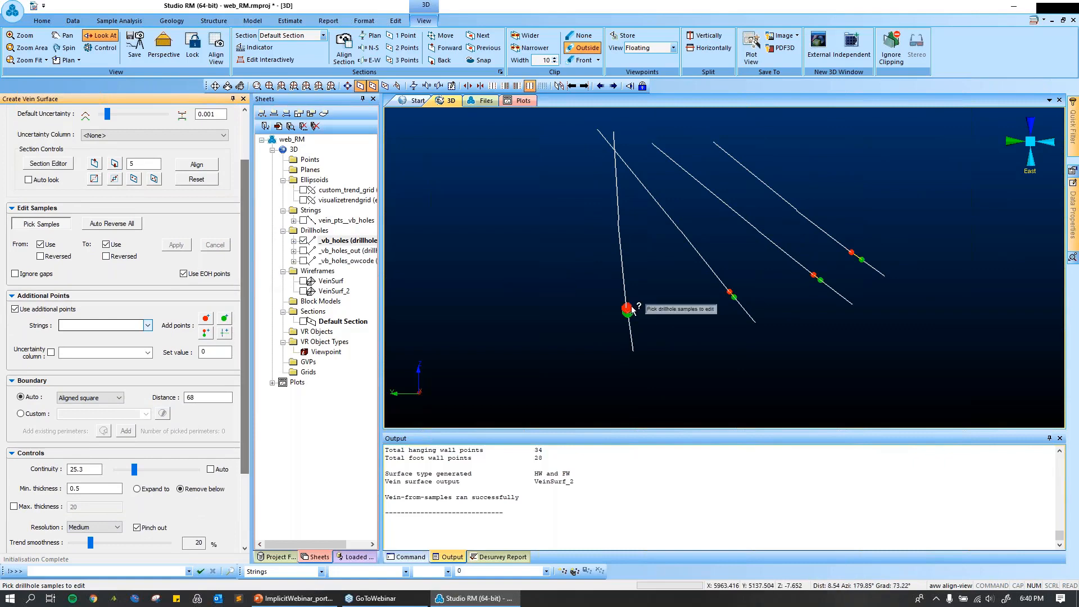
scroll(762, 300, up, 2)
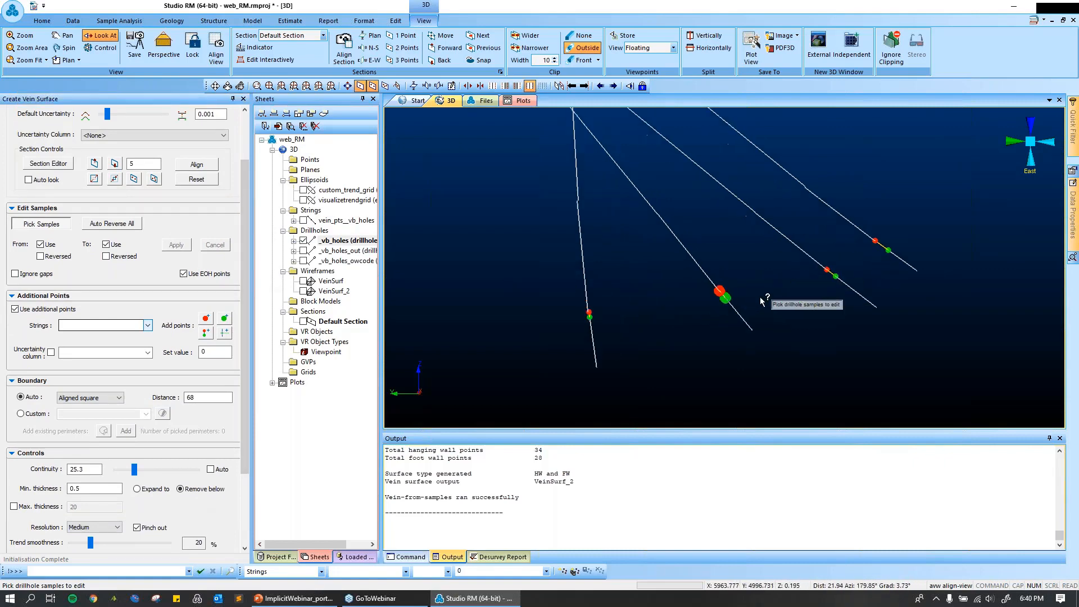
scroll(762, 301, up, 3)
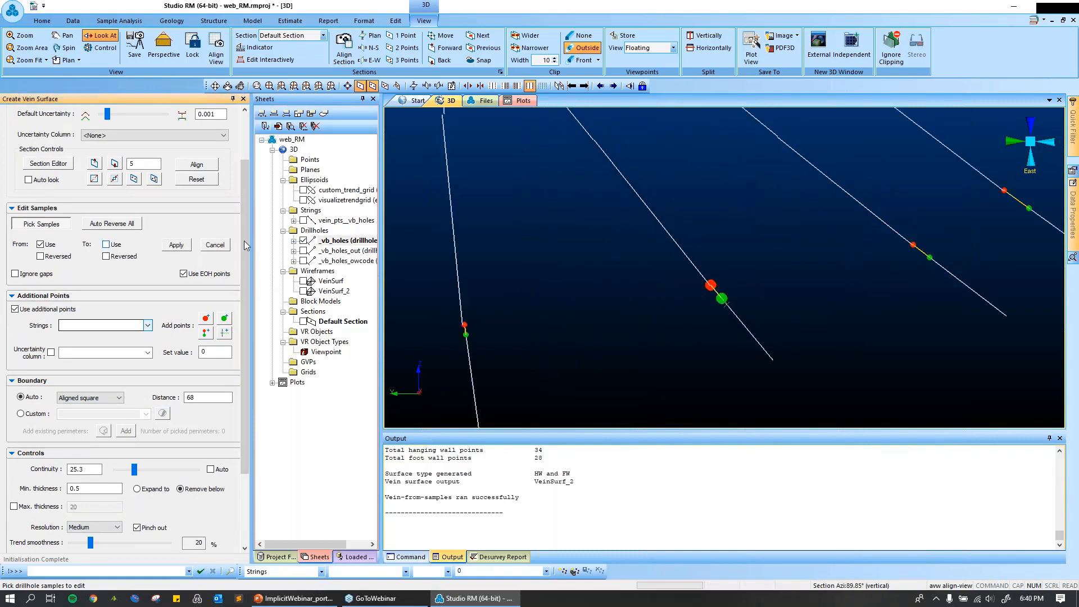
click(178, 246)
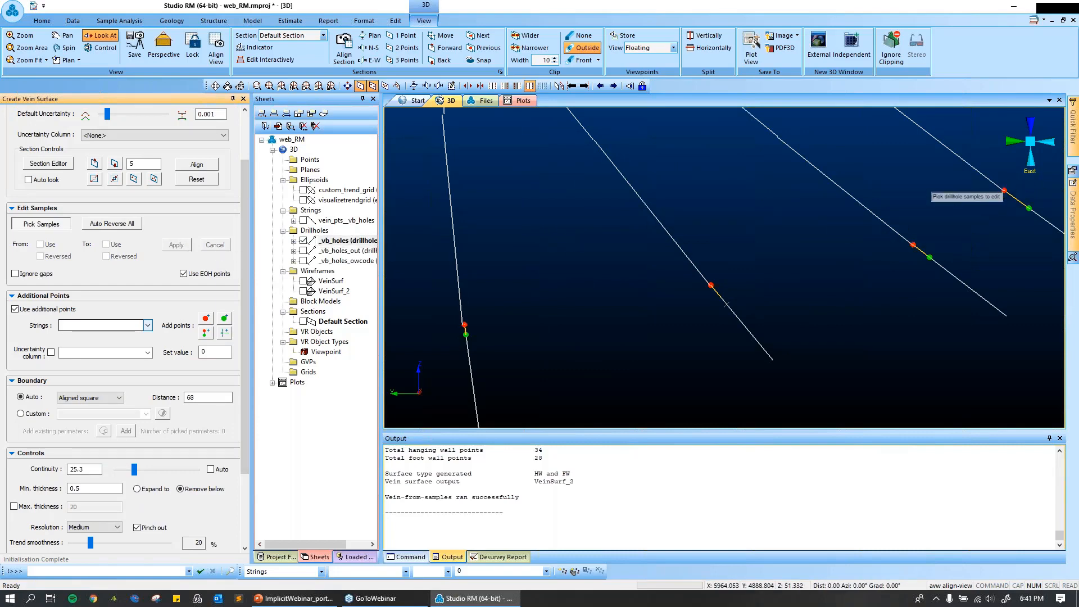
click(1005, 191)
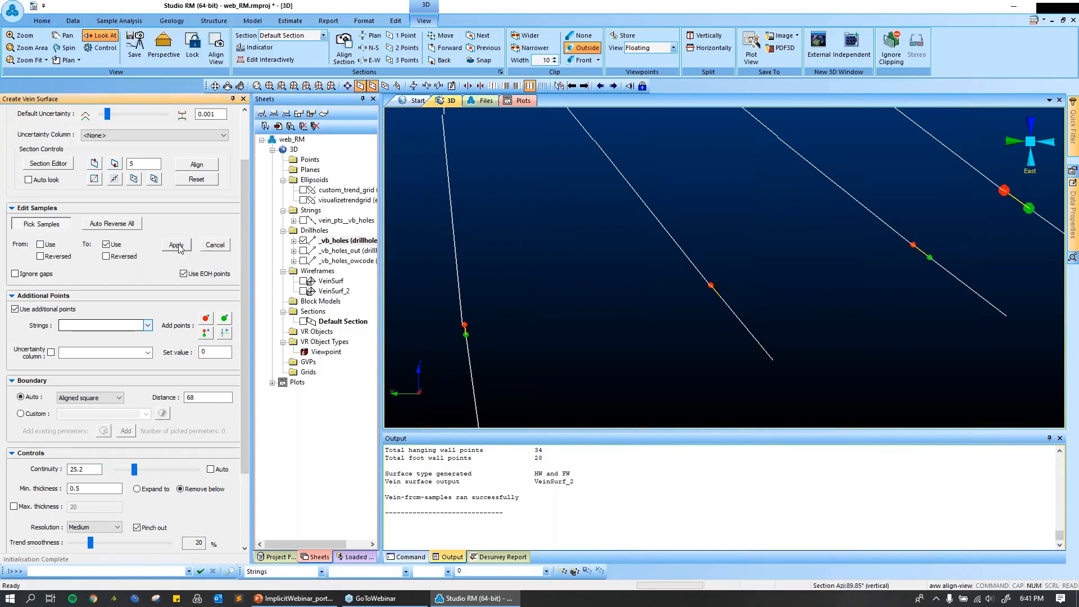
click(177, 246)
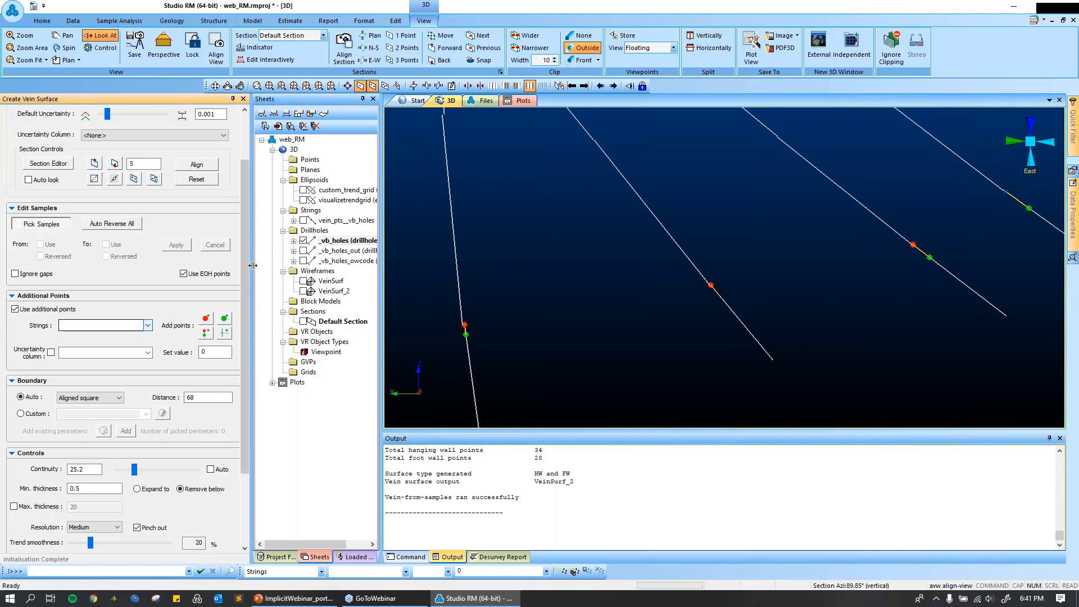
Zoom to the extents in plan and keep the automatic boundary type as Aligned square.
scroll(112, 303, down, 3)
click(119, 299)
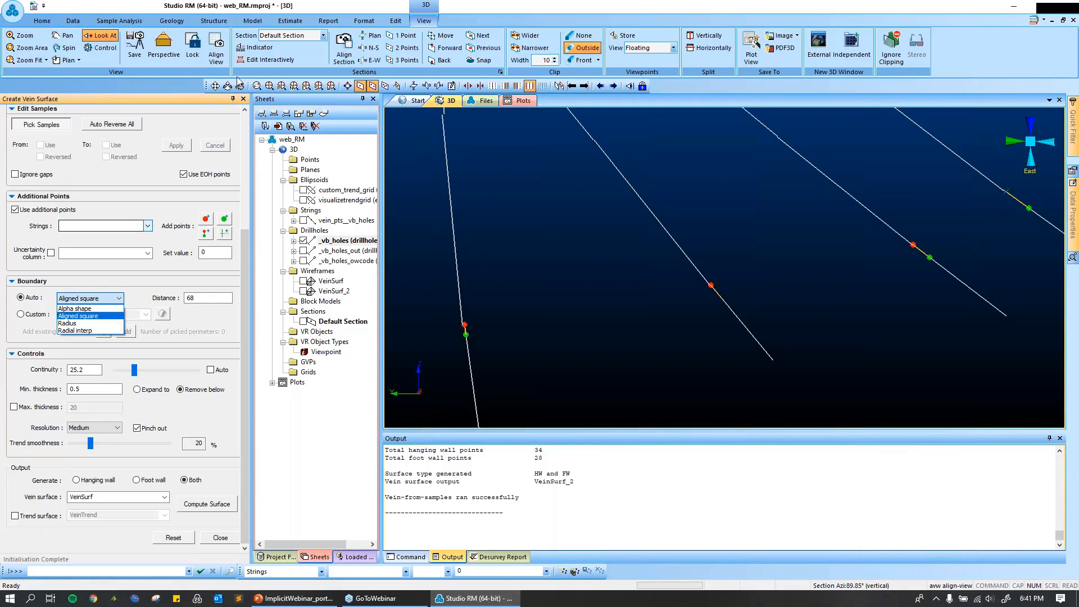
click(582, 41)
click(282, 87)
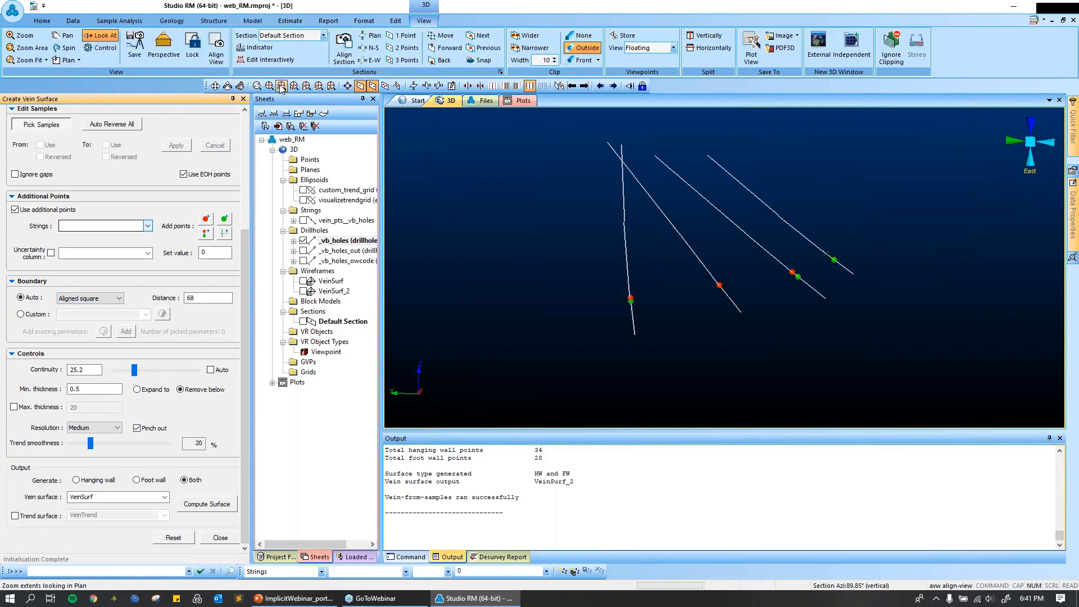
click(119, 298)
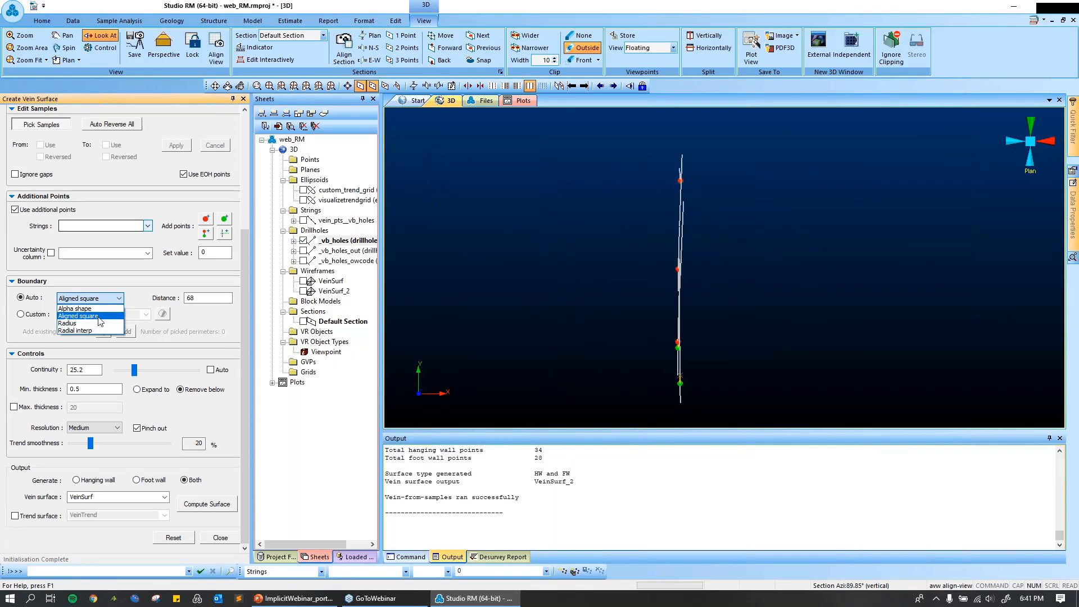
click(100, 320)
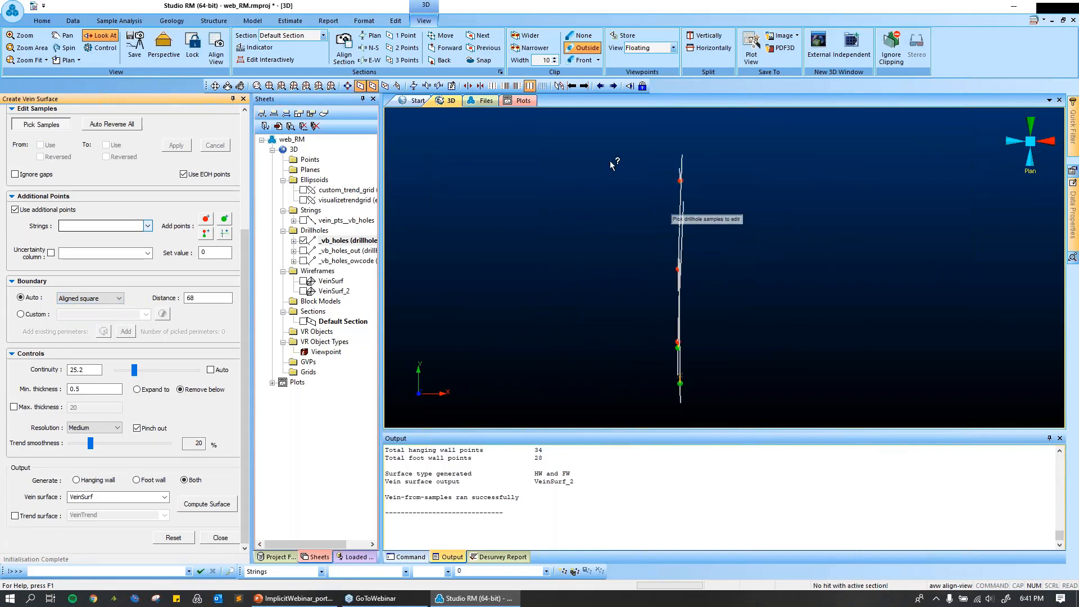
Turn off section clipping to show all drillholes and end the sample picking mode.
click(585, 36)
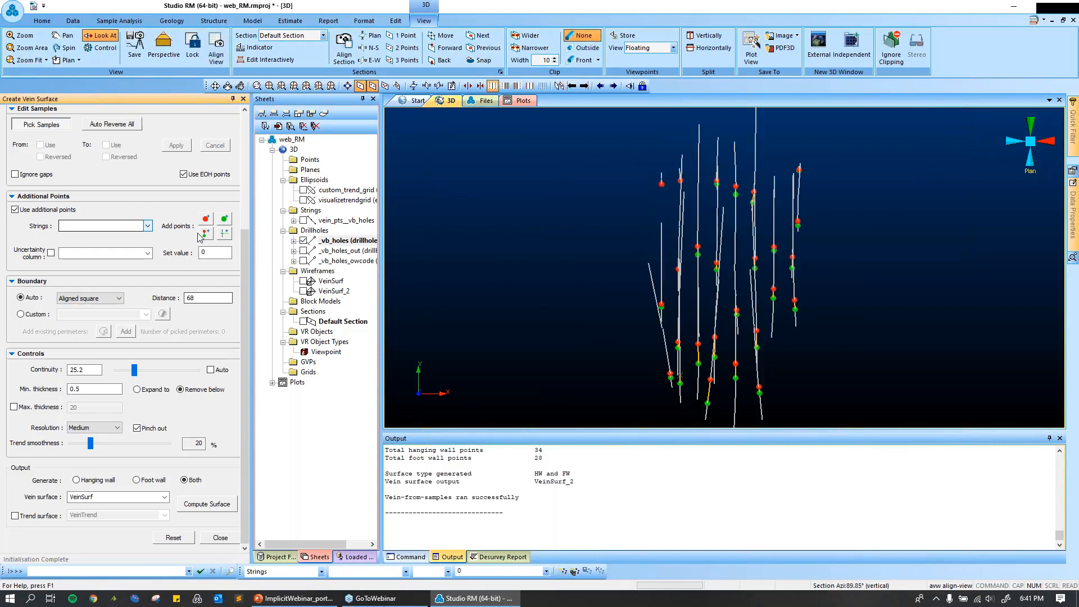
scroll(237, 218, up, 3)
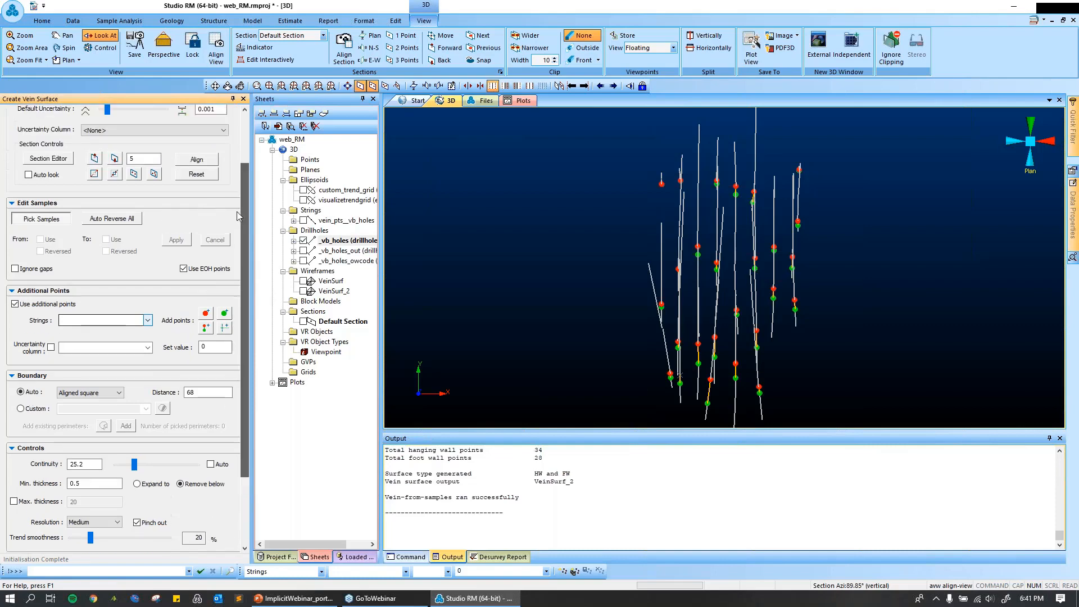
click(48, 219)
scroll(437, 197, down, 2)
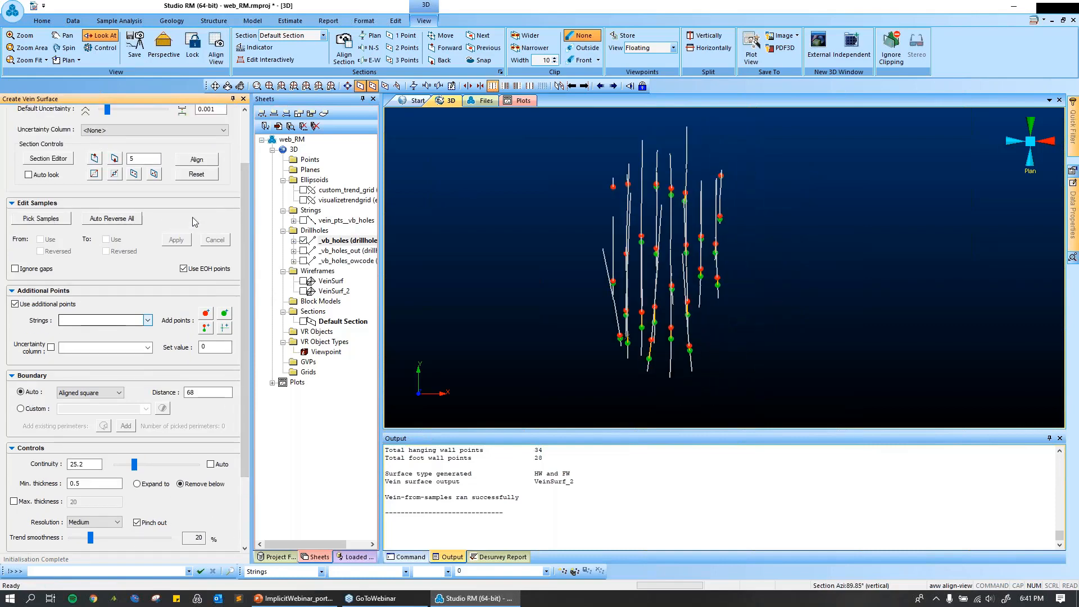
Name the output vein surface siltstone_alisquare and compute it for both hanging wall and foot wall.
scroll(243, 203, down, 3)
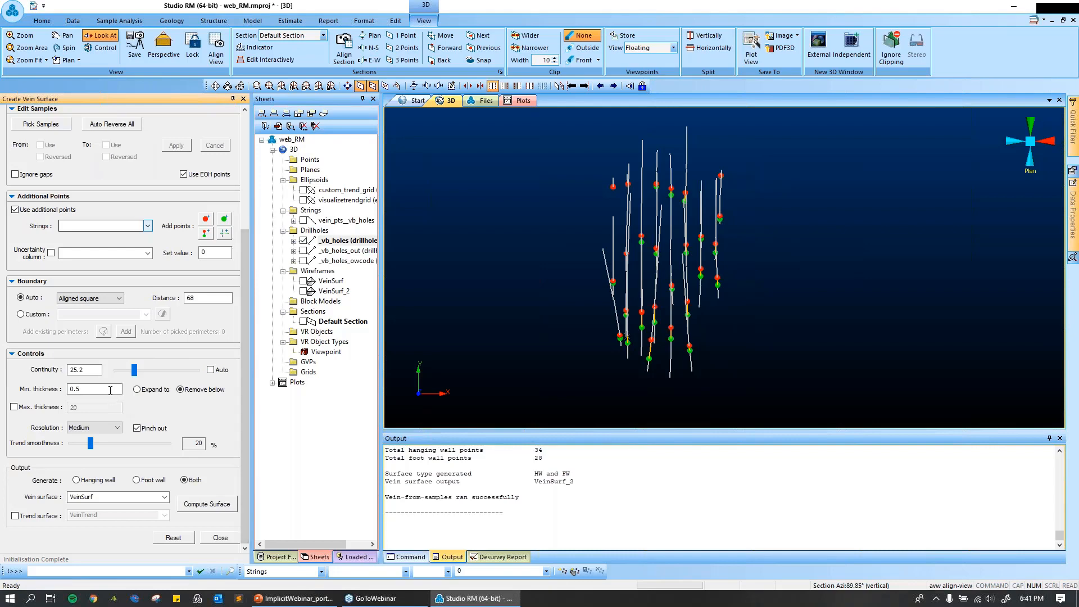
click(110, 389)
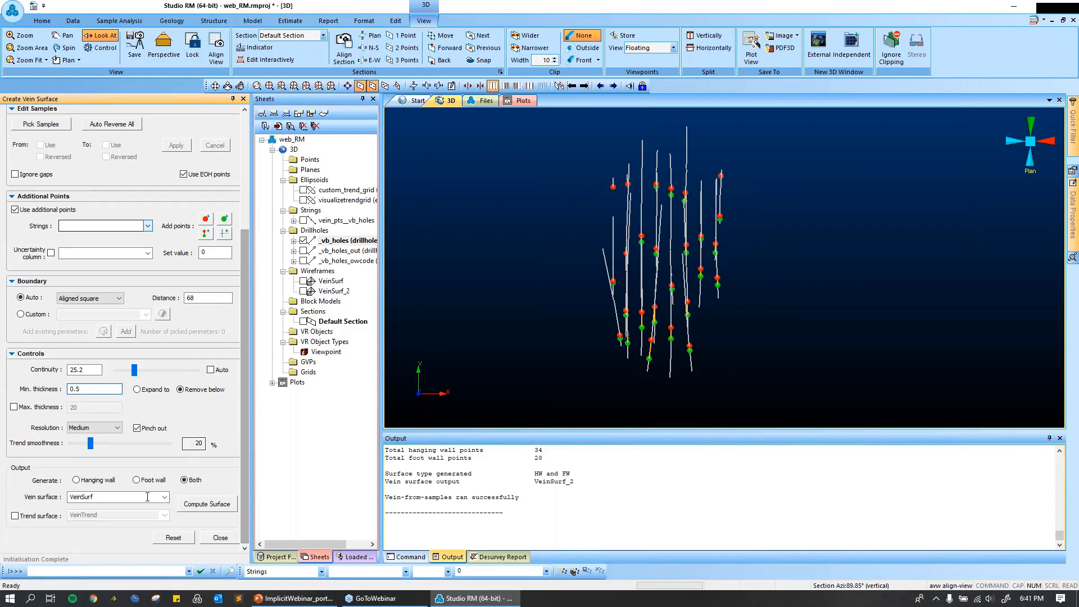
click(120, 496)
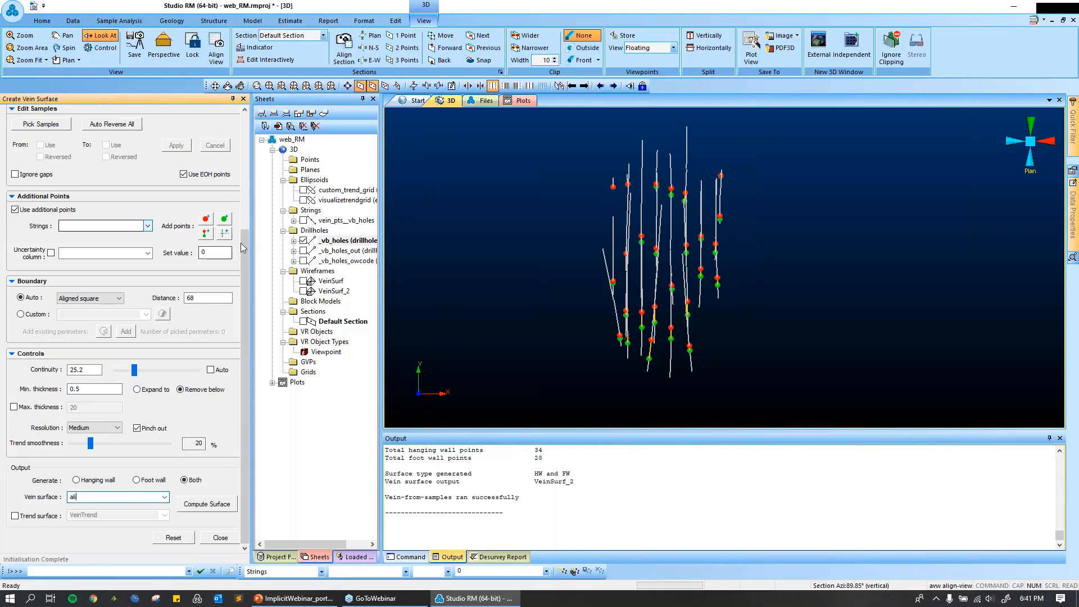
drag(244, 245, 135, 436)
click(221, 506)
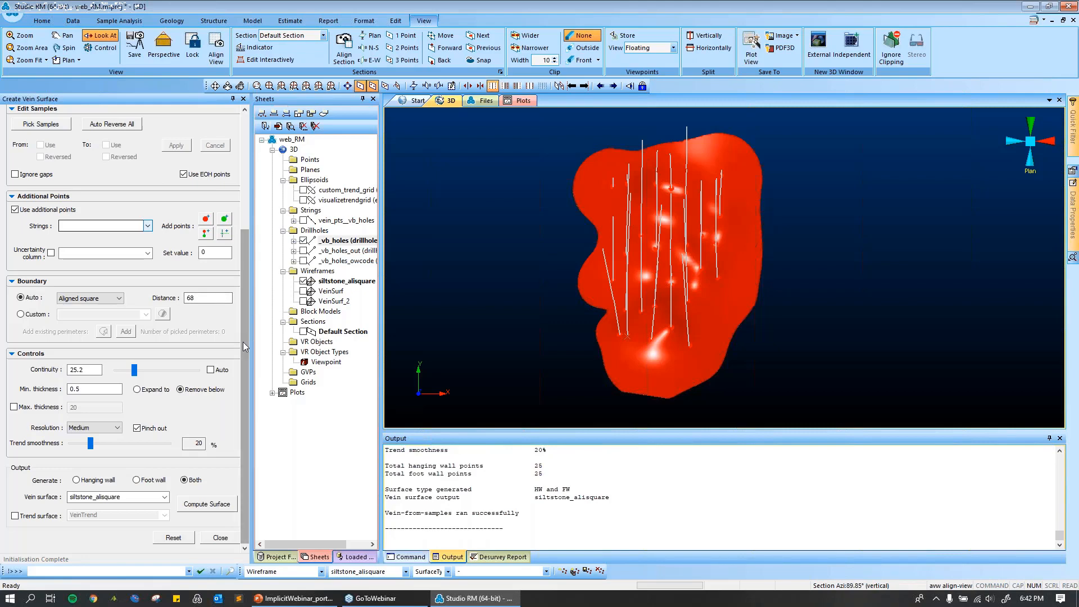
Examine the shape of the siltstone_alisquare surface around the drillholes in 3D and return to plan view.
mouse_move(245, 347)
mouse_down()
mouse_move(245, 181)
mouse_move(261, 334)
mouse_up()
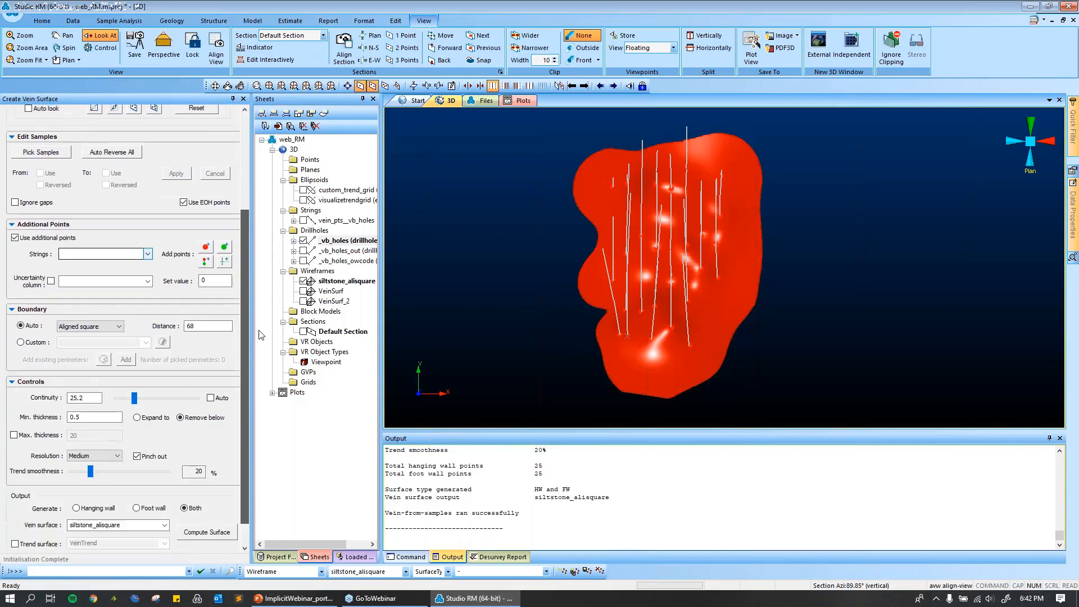
drag(694, 251, 629, 309)
drag(554, 273, 564, 298)
click(269, 86)
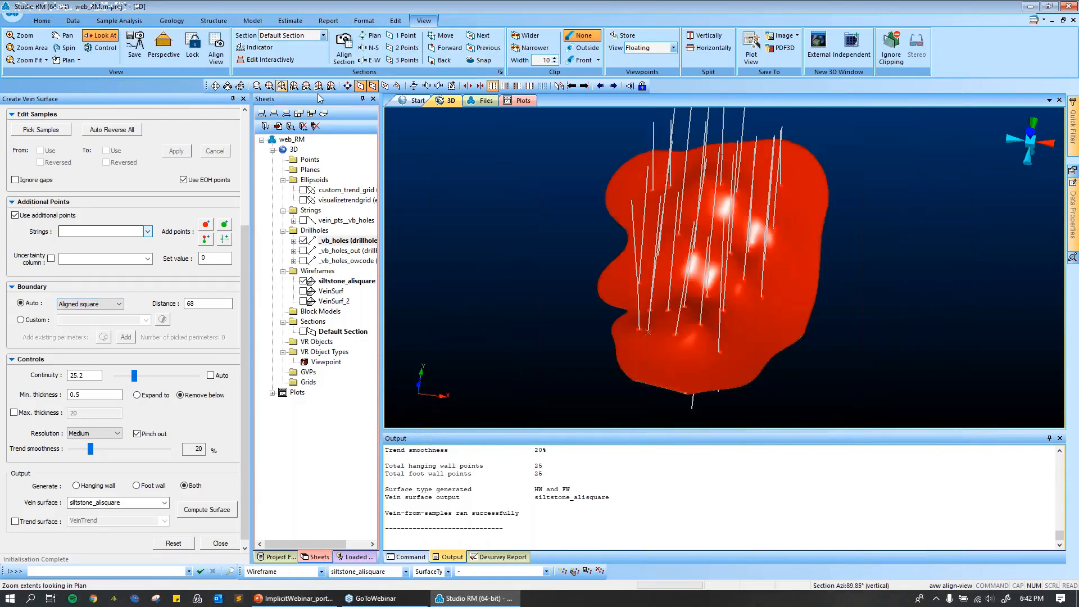
click(1030, 133)
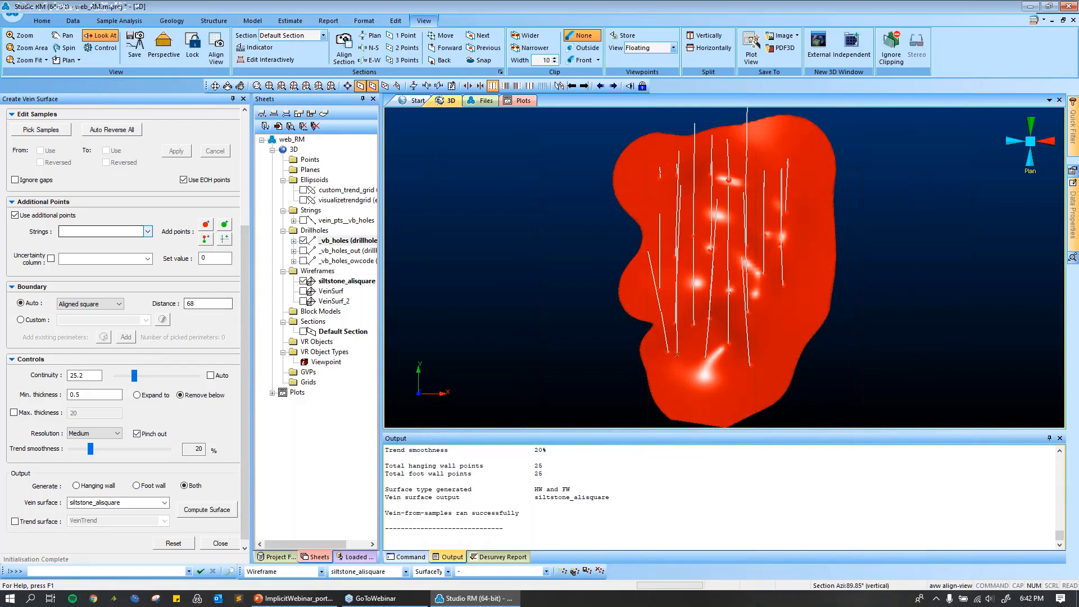
Switch the vein boundary to Custom and try to digitize a new boundary string in vein_bnd__vb_holes.
click(24, 321)
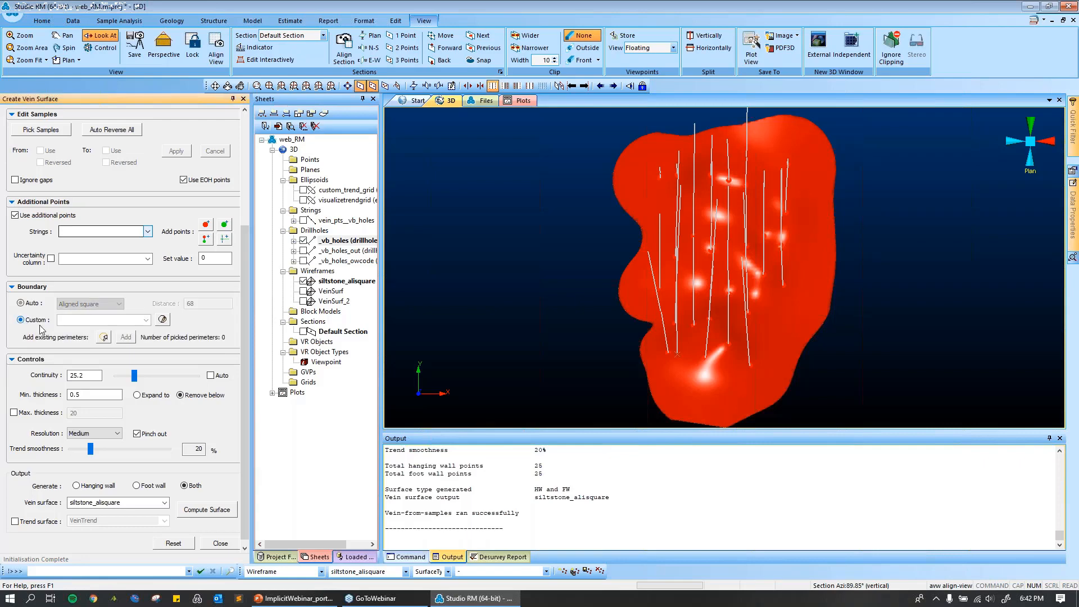
click(163, 320)
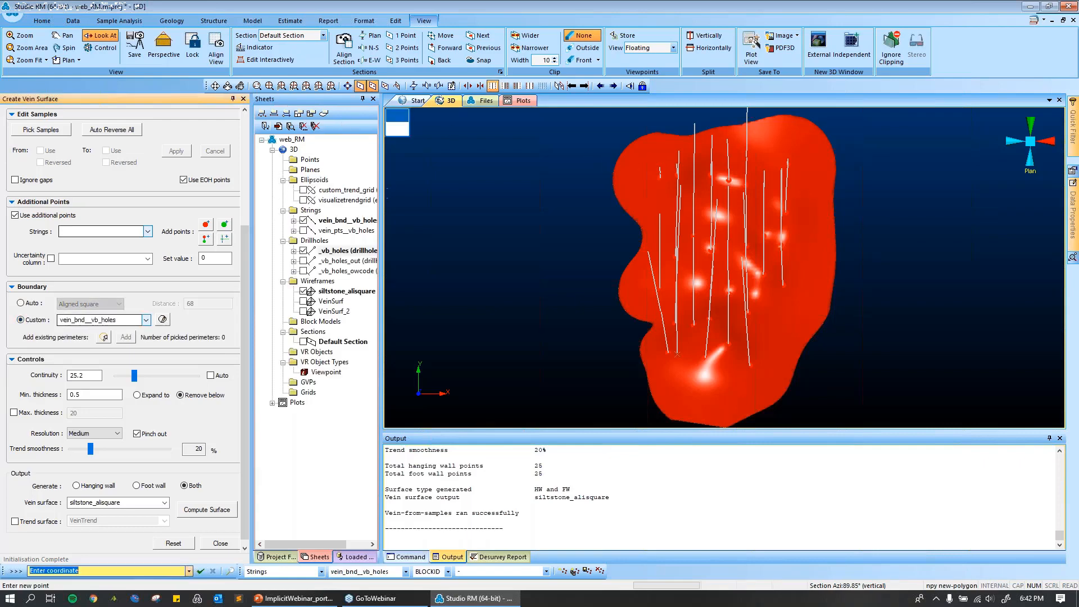
click(650, 145)
click(397, 126)
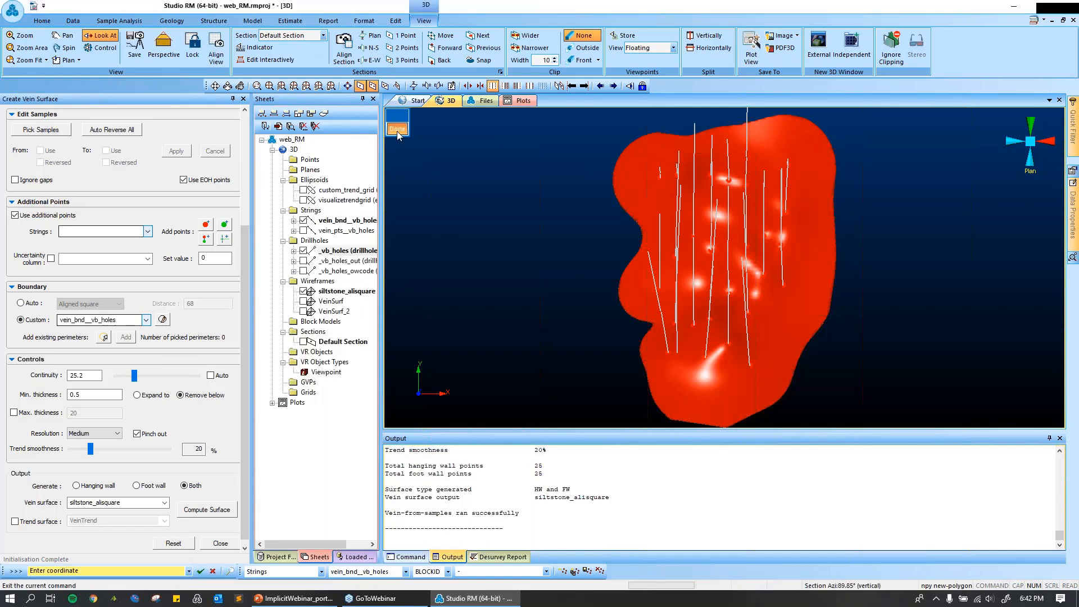
Set the section to plan and digitize a closed boundary polygon around the drillholes, inside the siltstone_alisquare outline.
scroll(248, 180, up, 5)
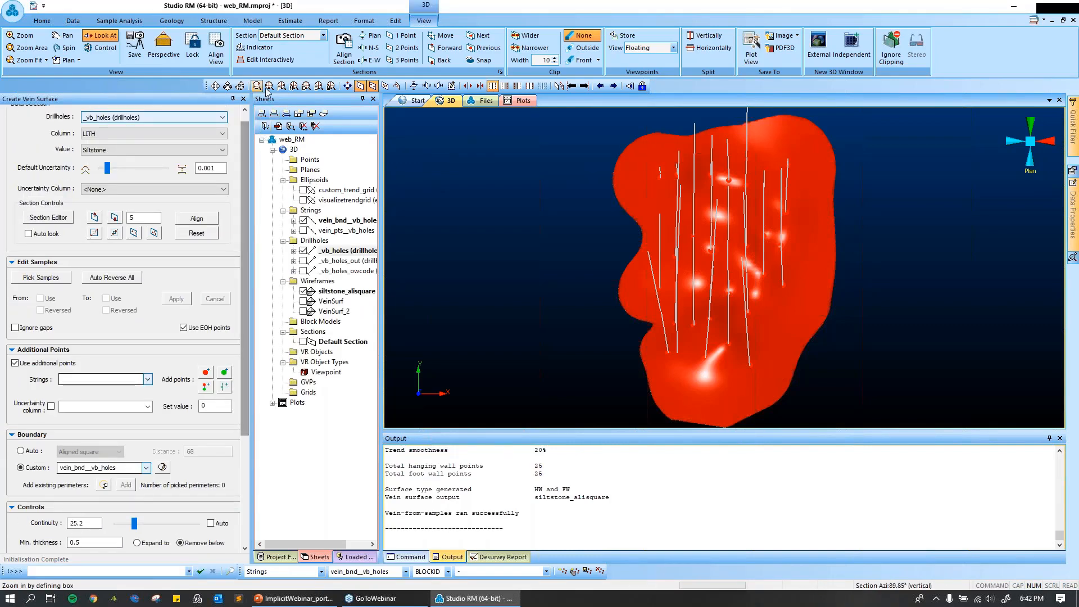
click(372, 35)
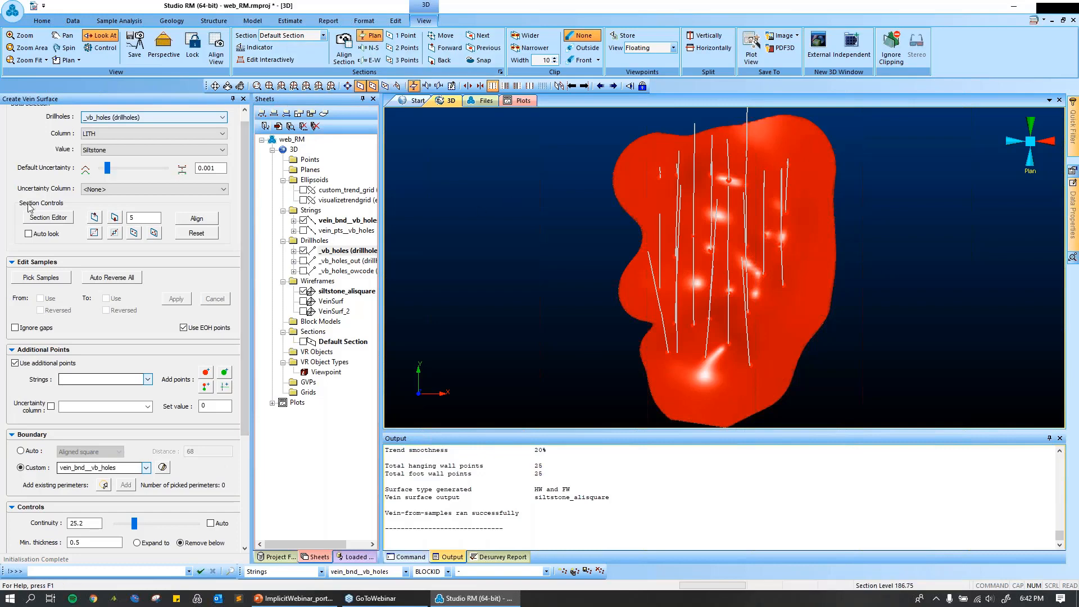
click(163, 468)
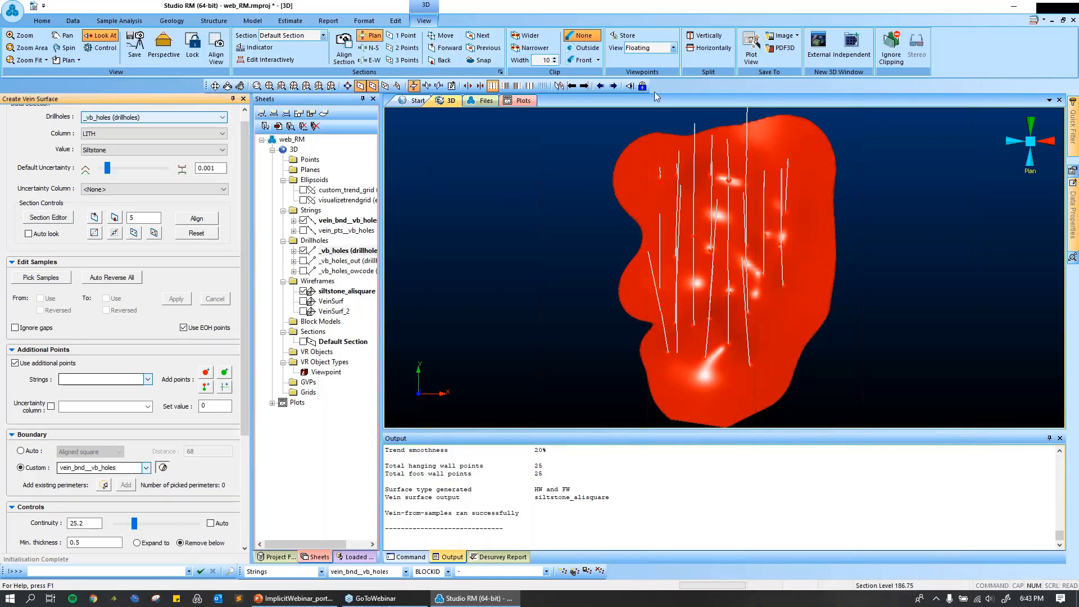
click(643, 143)
click(630, 191)
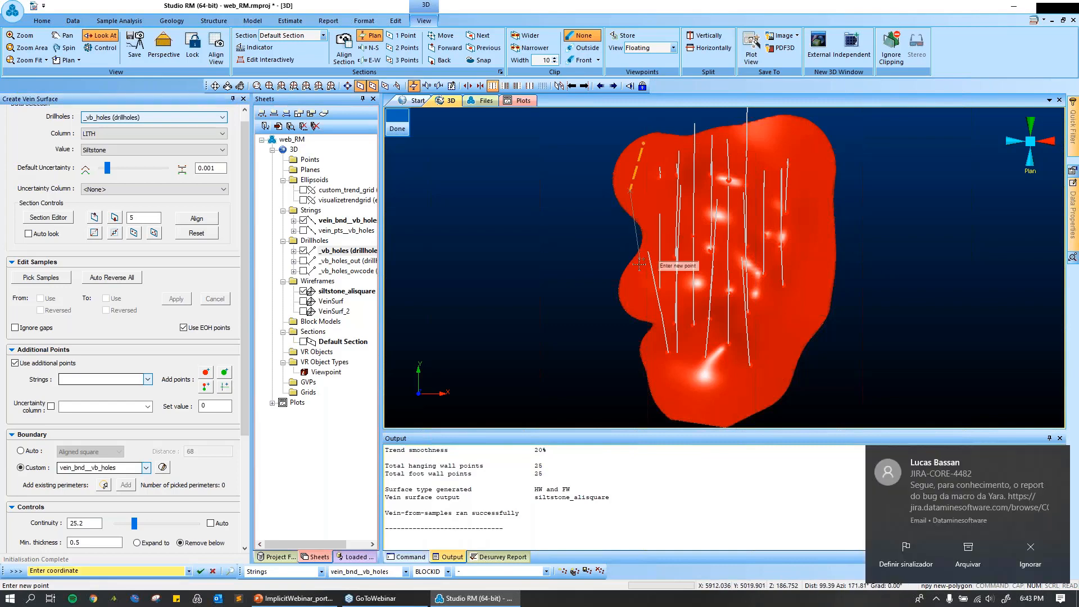
click(639, 264)
click(666, 360)
click(709, 368)
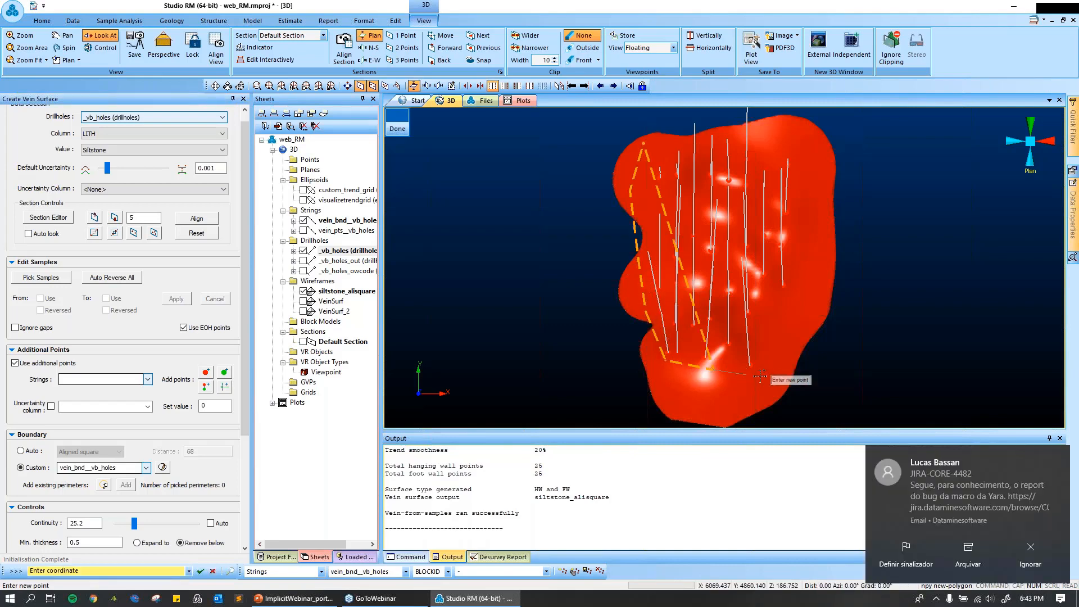
click(753, 374)
click(784, 364)
click(786, 320)
click(800, 275)
click(808, 196)
click(803, 170)
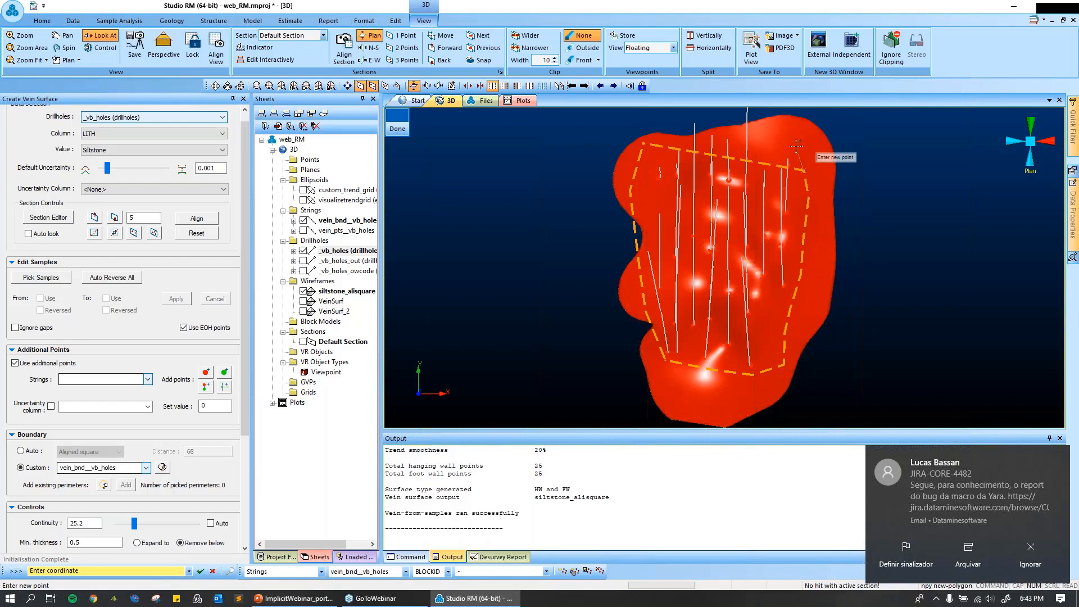
click(796, 145)
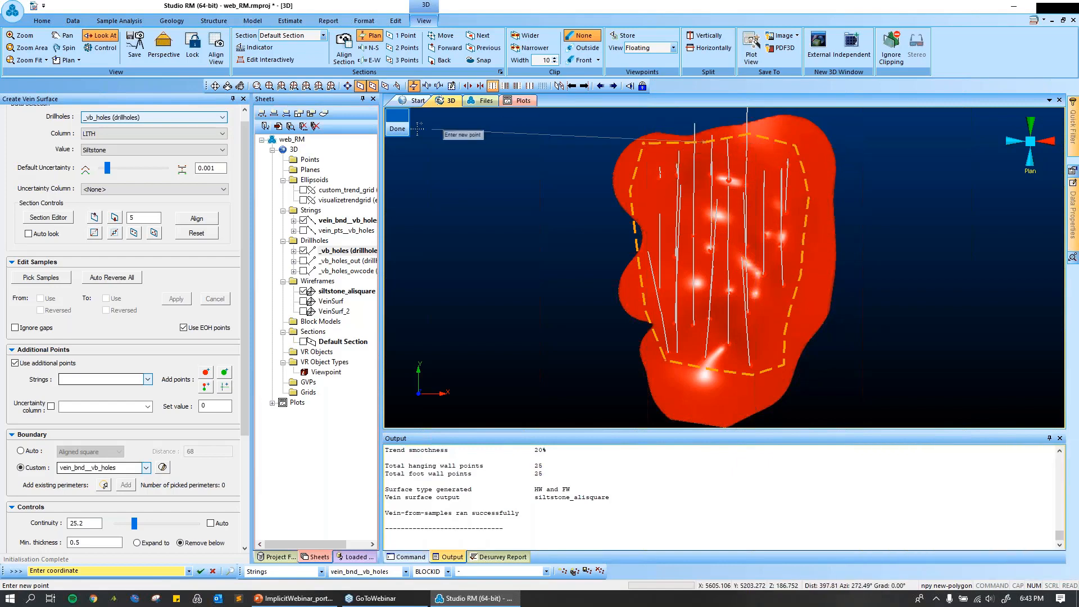
click(397, 128)
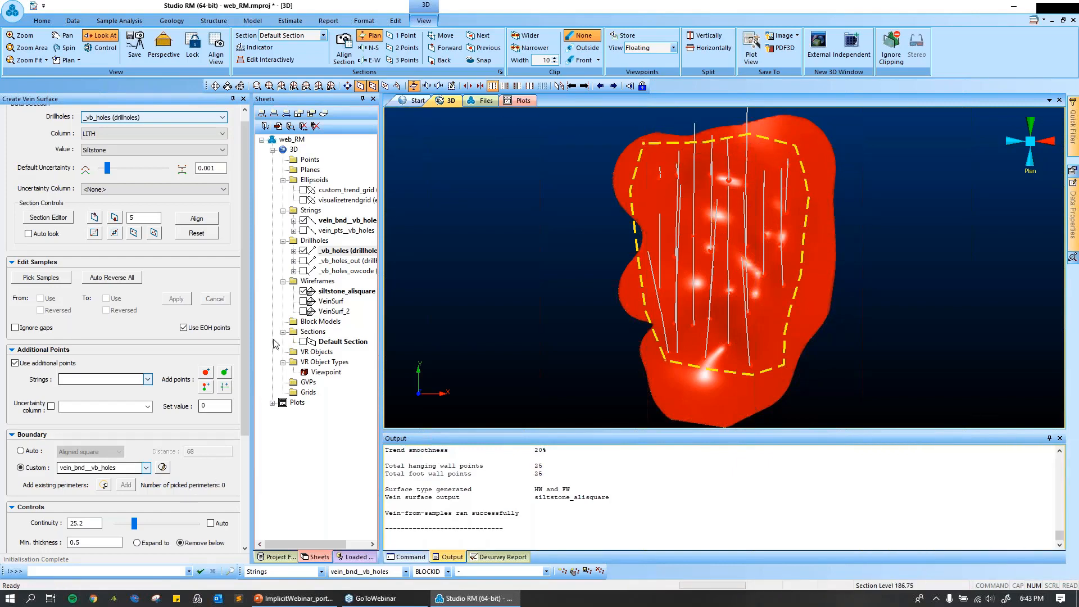
Name the output vein surface siltstone_alisquare_cut and compute it using the custom digitized boundary.
scroll(193, 388, down, 5)
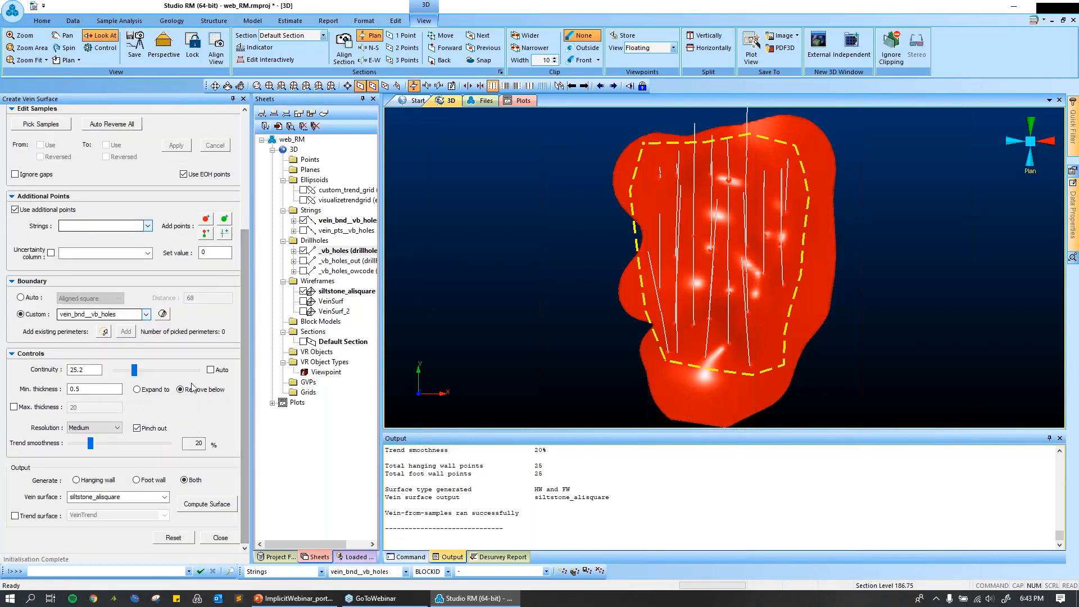
click(129, 497)
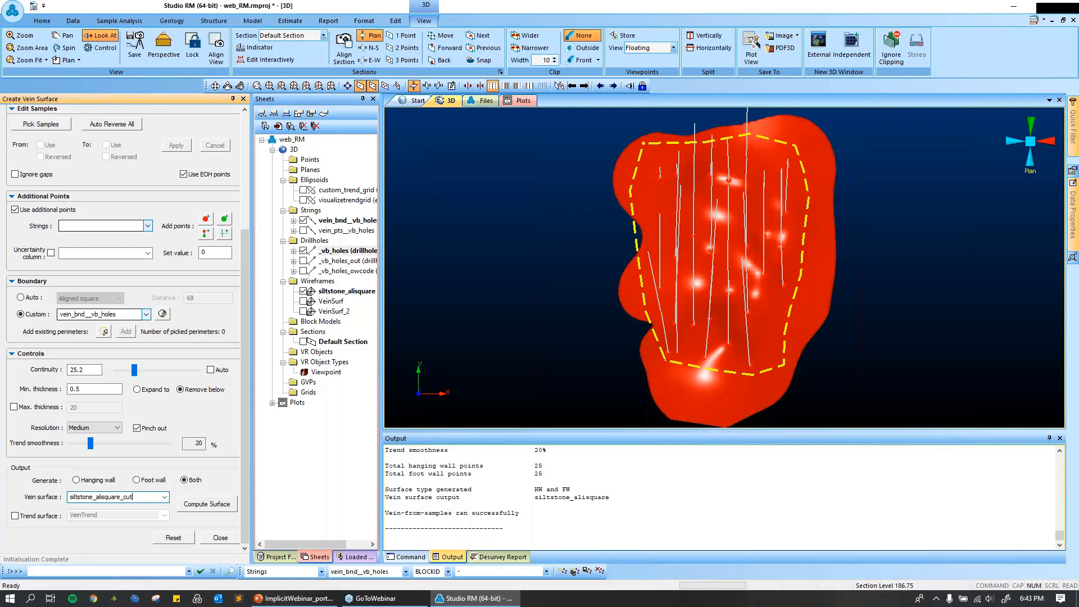
click(214, 504)
click(227, 508)
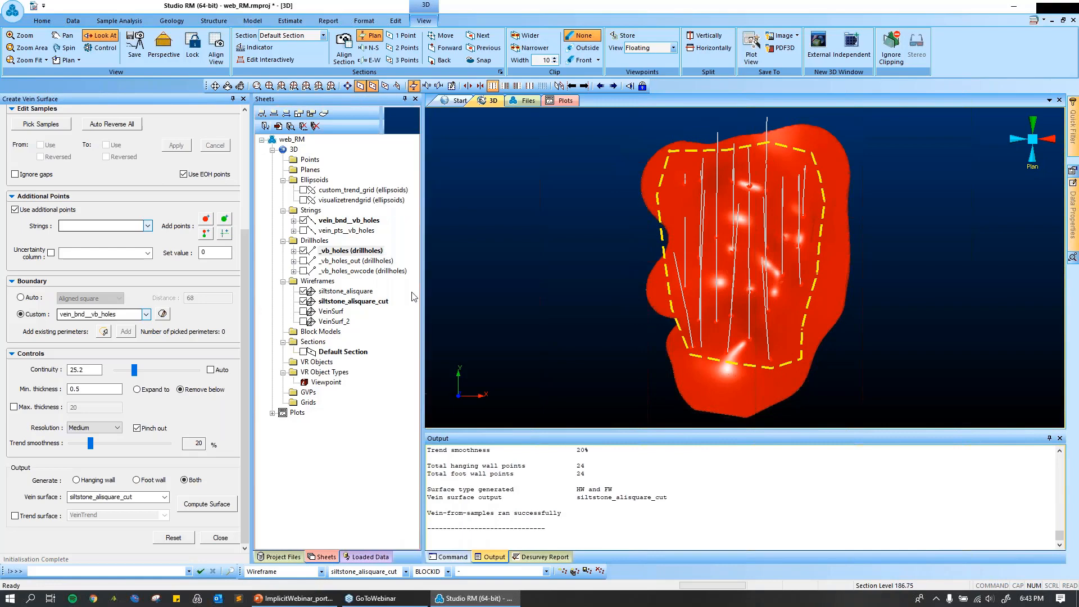
Compare the siltstone_alisquare_cut surface with siltstone_alisquare by toggling the latter's visibility, leaving only the cut surface shown.
click(303, 291)
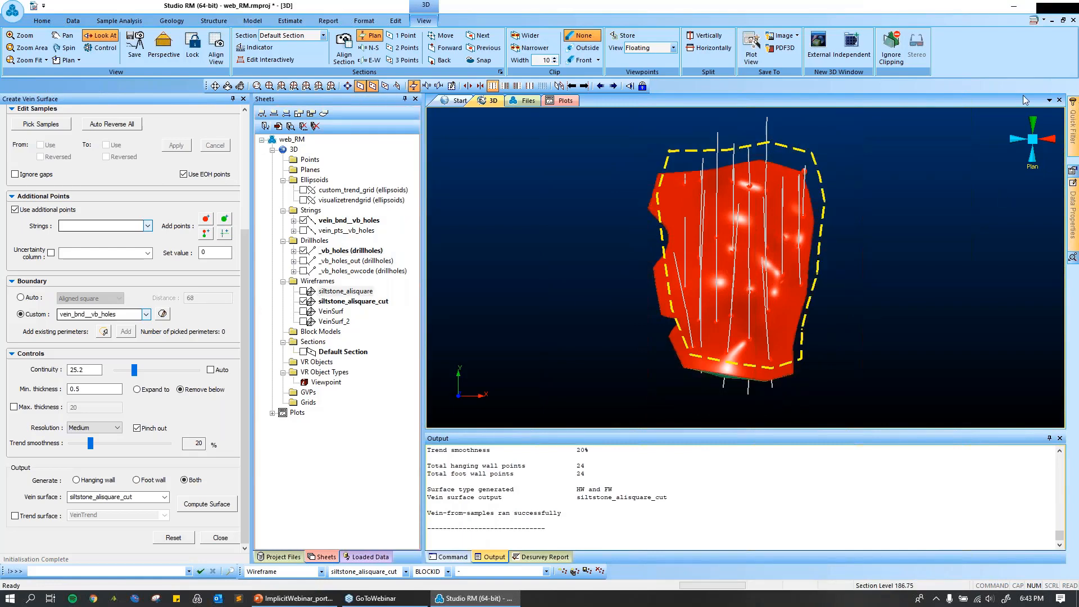
click(282, 87)
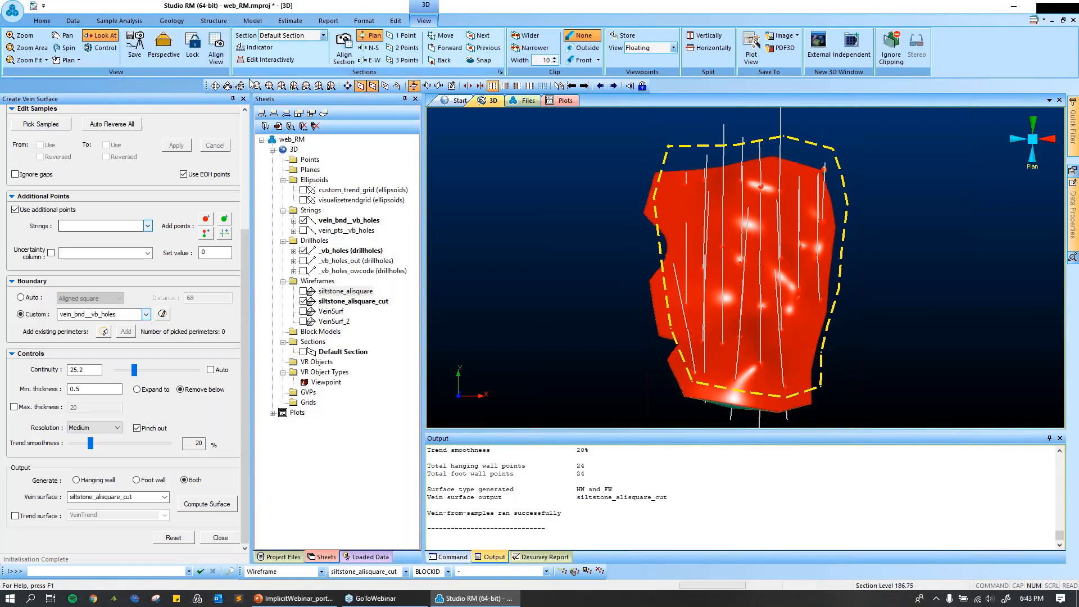
click(303, 291)
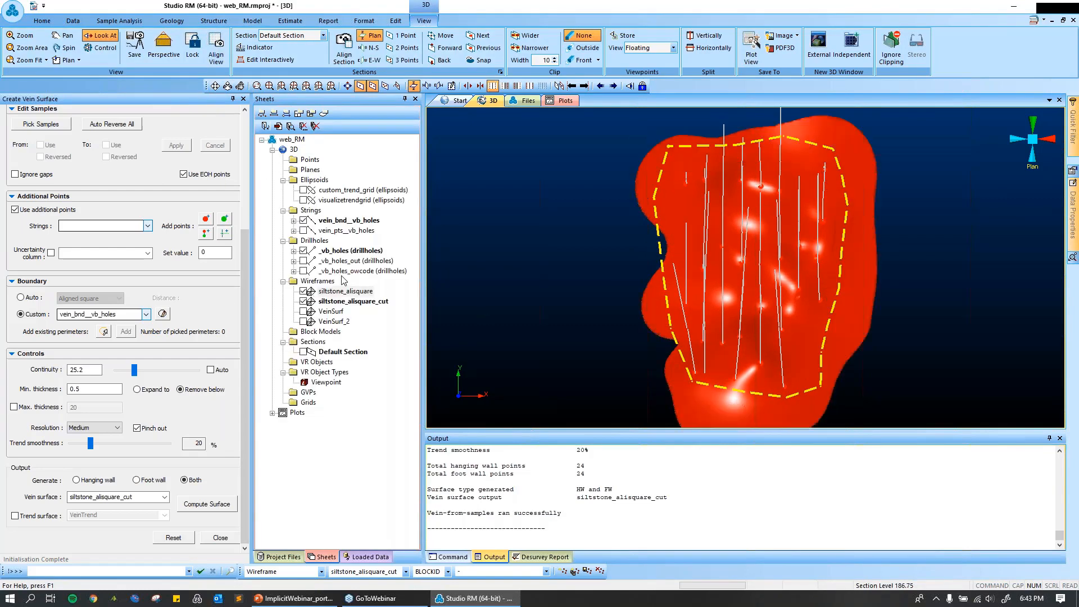
click(304, 291)
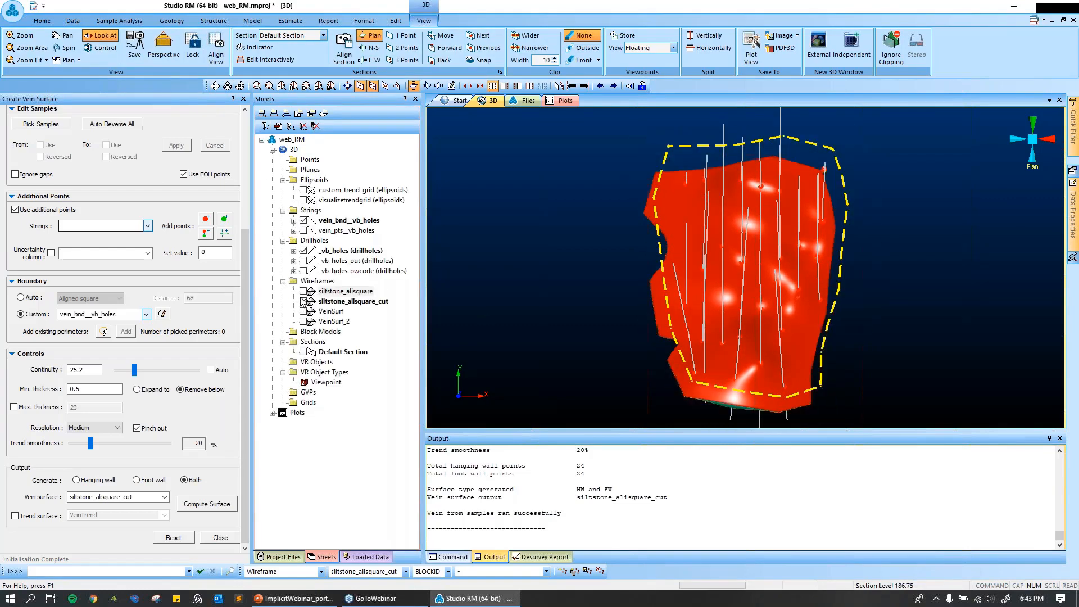
Hide the siltstone_alisquare_cut wireframe and the vein_bnd__vb_holes boundary string so only the drillholes are displayed.
click(303, 301)
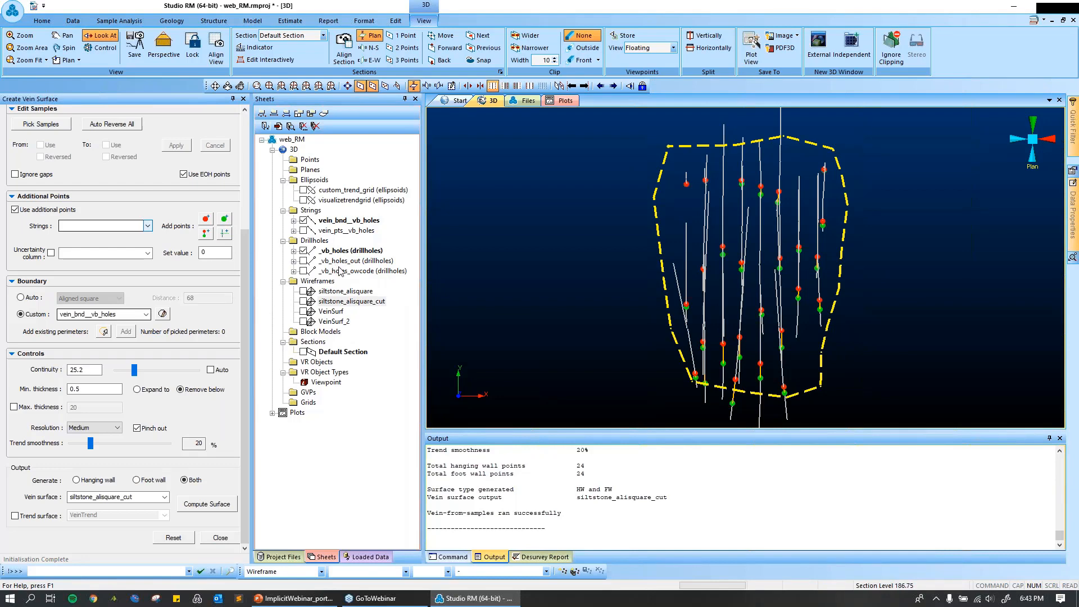
click(203, 442)
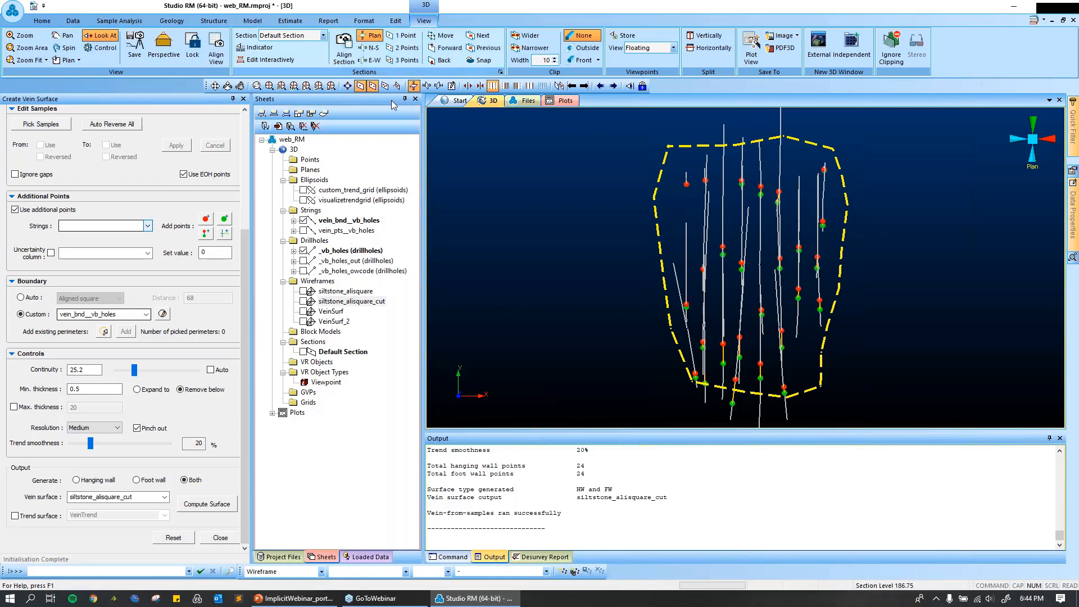
drag(247, 238, 207, 115)
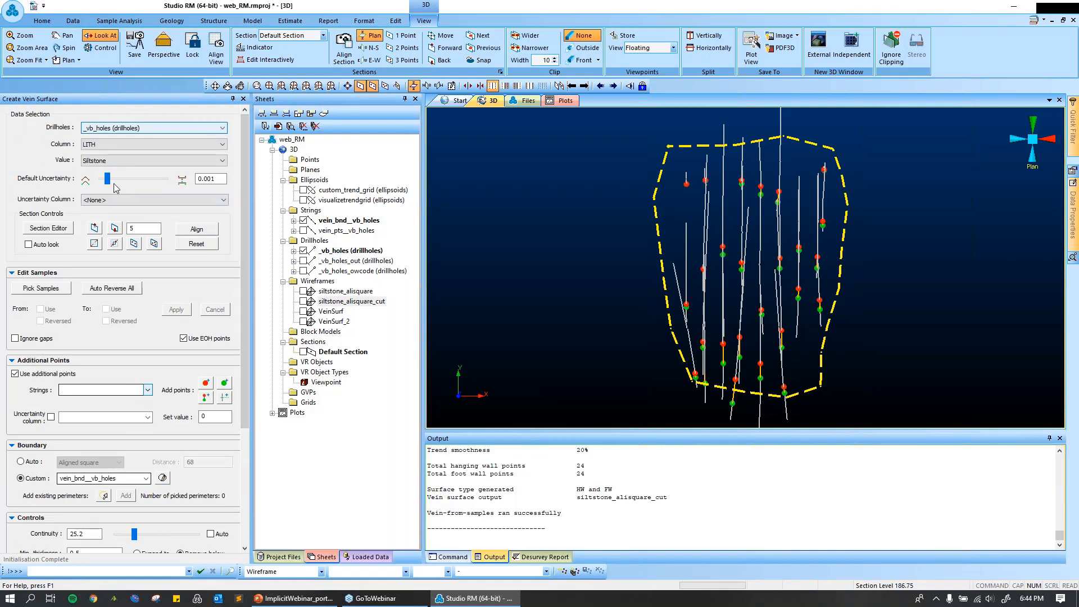
scroll(239, 225, down, 1)
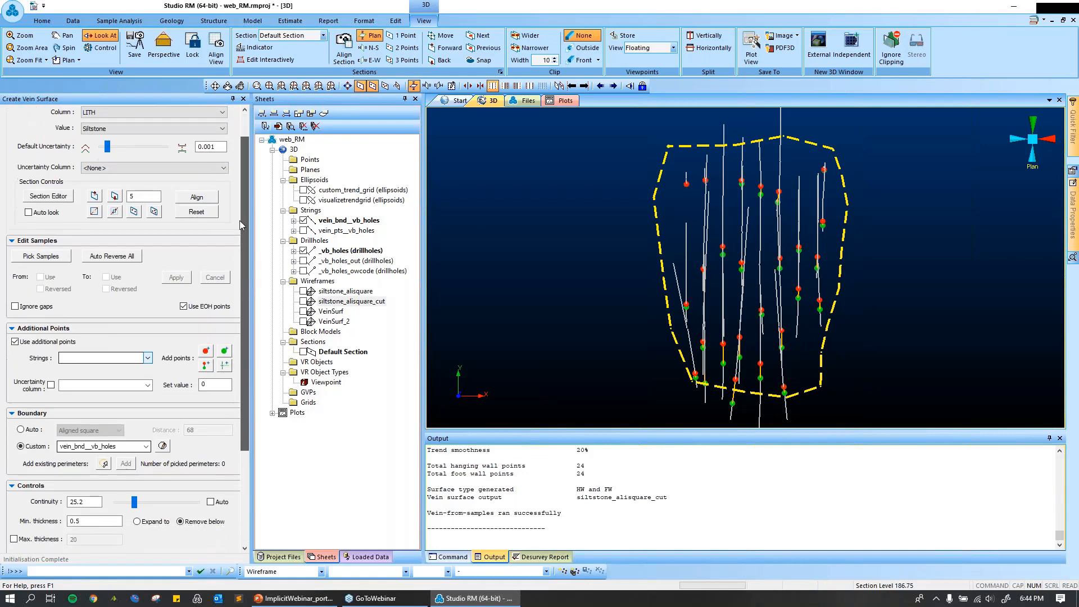
scroll(240, 225, down, 4)
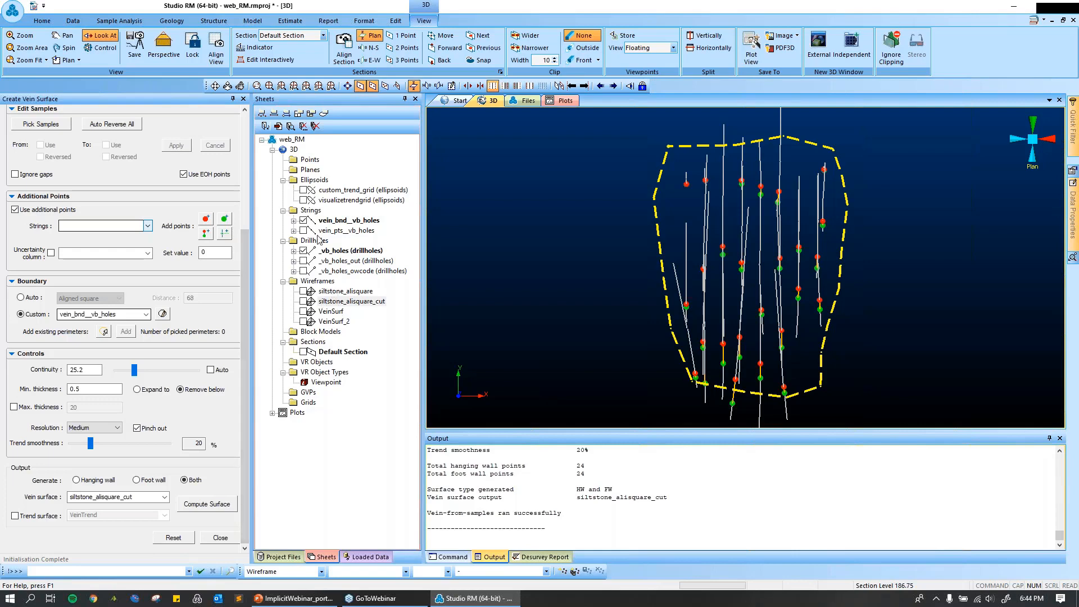
click(303, 221)
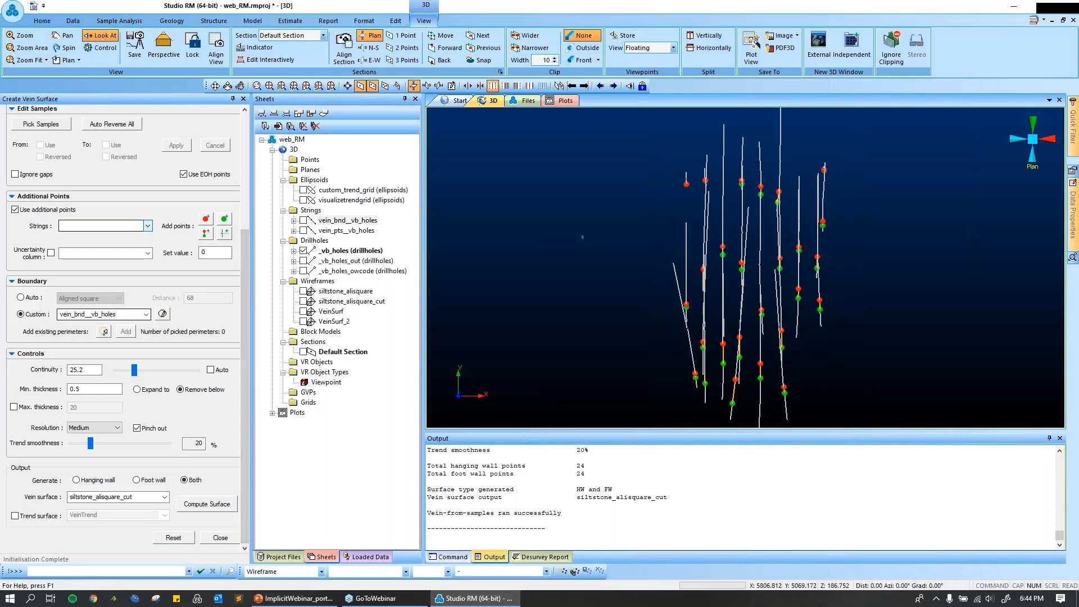
Switch to the PowerPoint presentation, start the slide show and advance to the Categorical Structural Modelling slide.
click(467, 602)
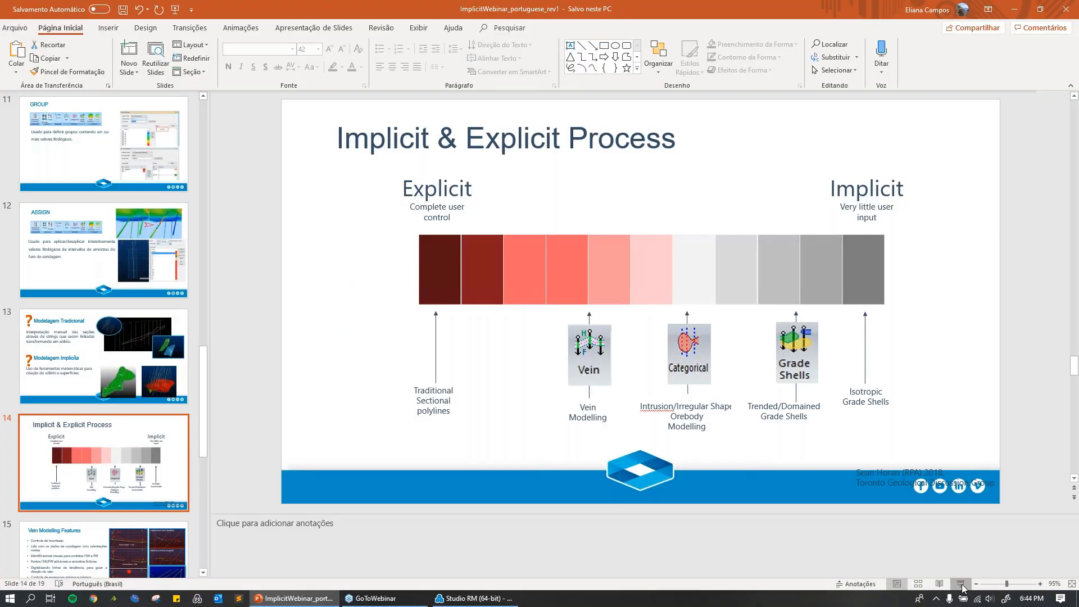
click(960, 584)
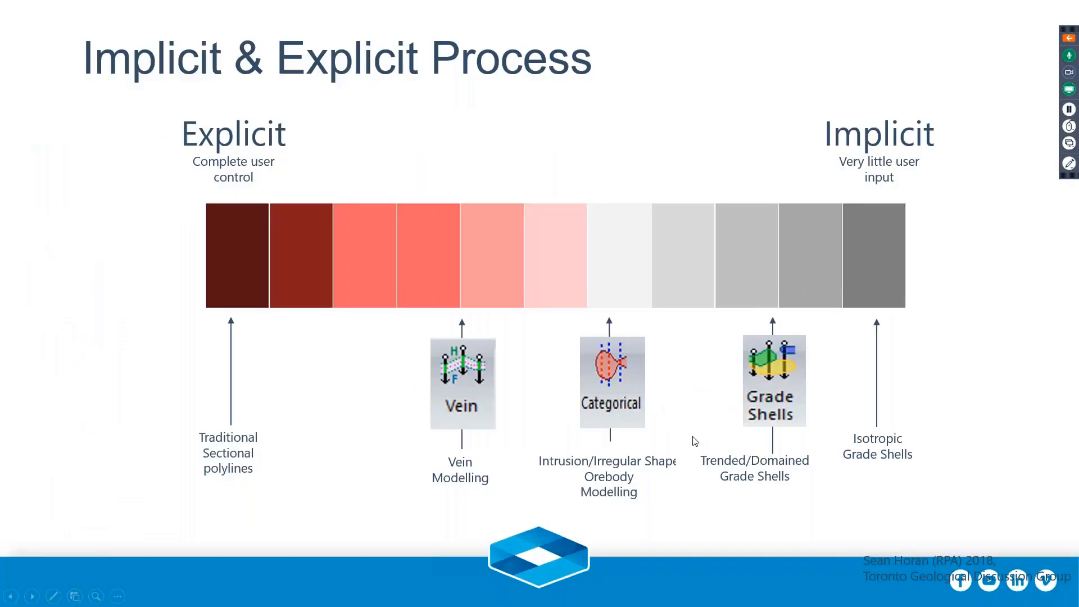
click(693, 437)
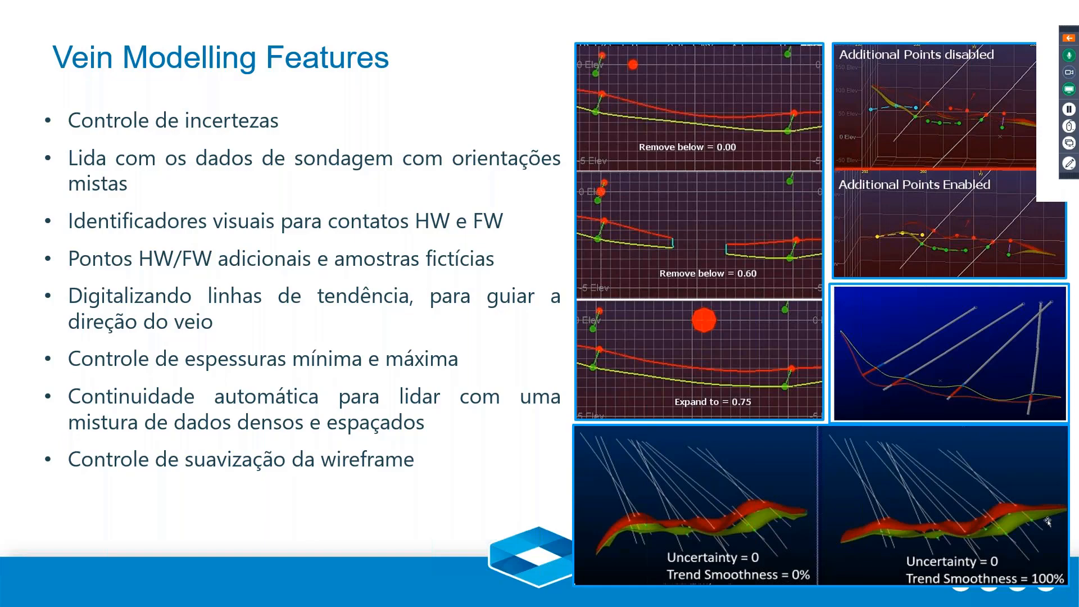
key(Right)
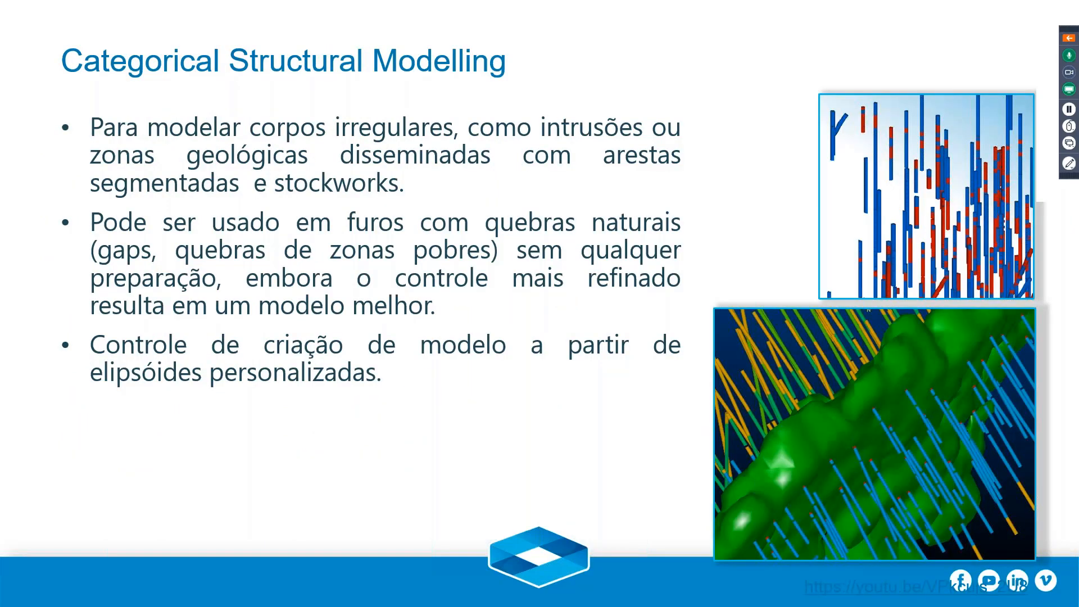
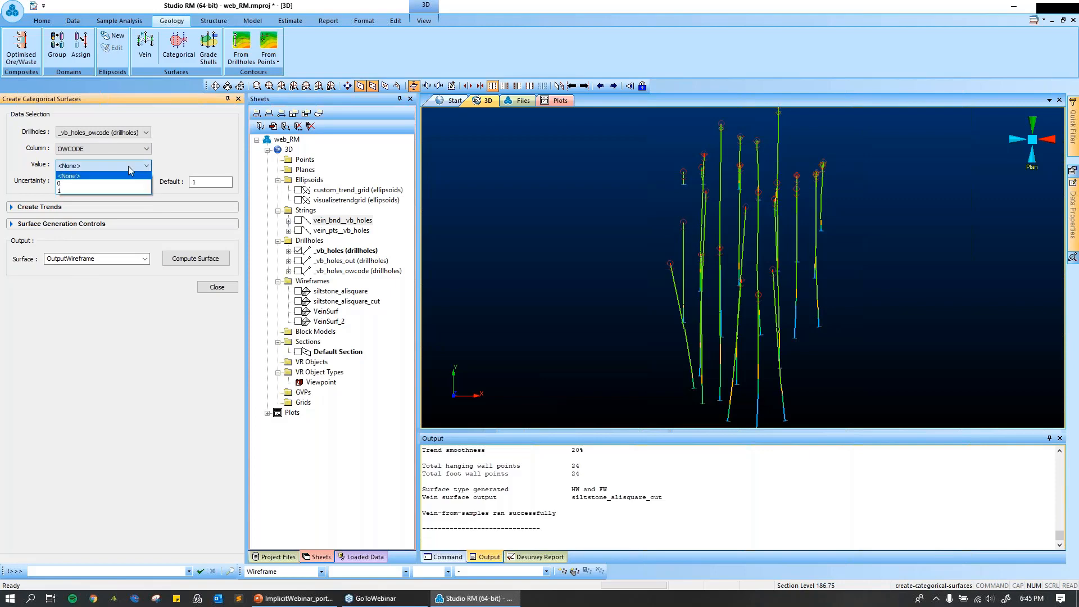
Set the categorical surface's OWCODE value to 1 and expand the trend creation and surface generation settings.
click(116, 191)
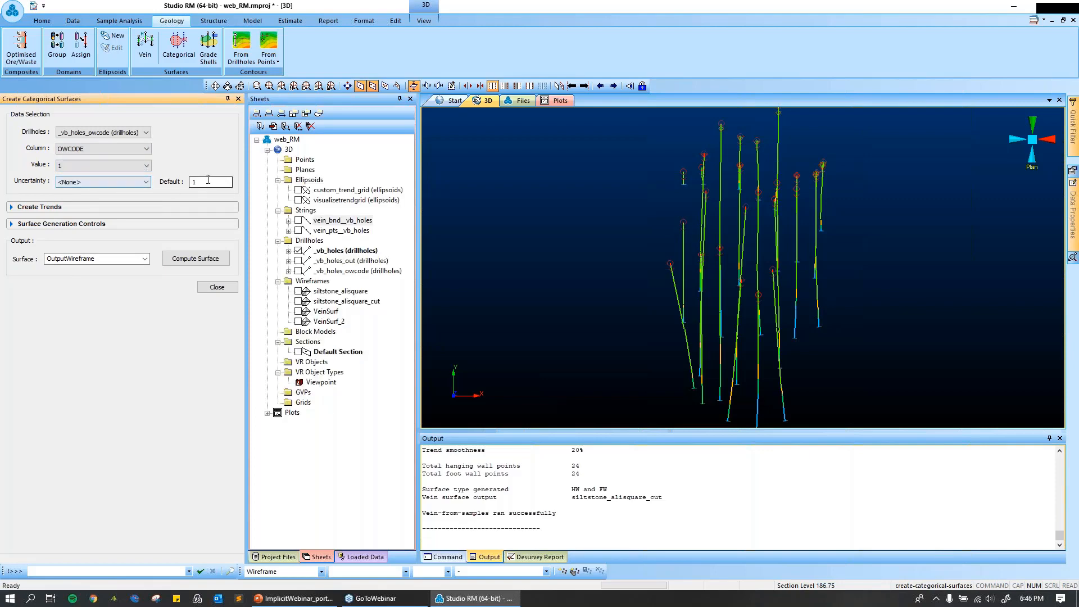
click(20, 207)
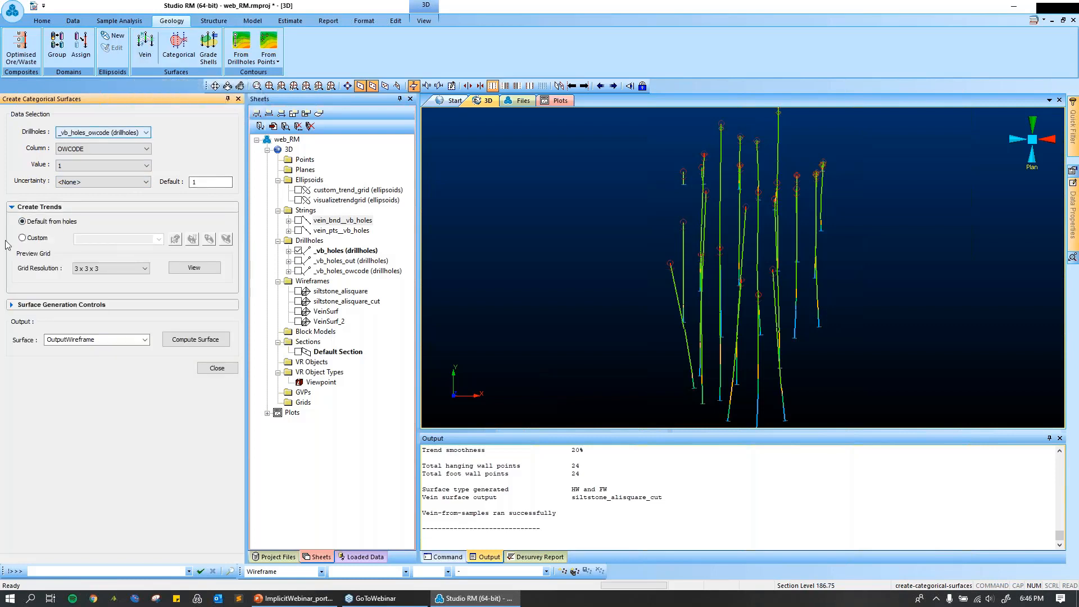
click(23, 306)
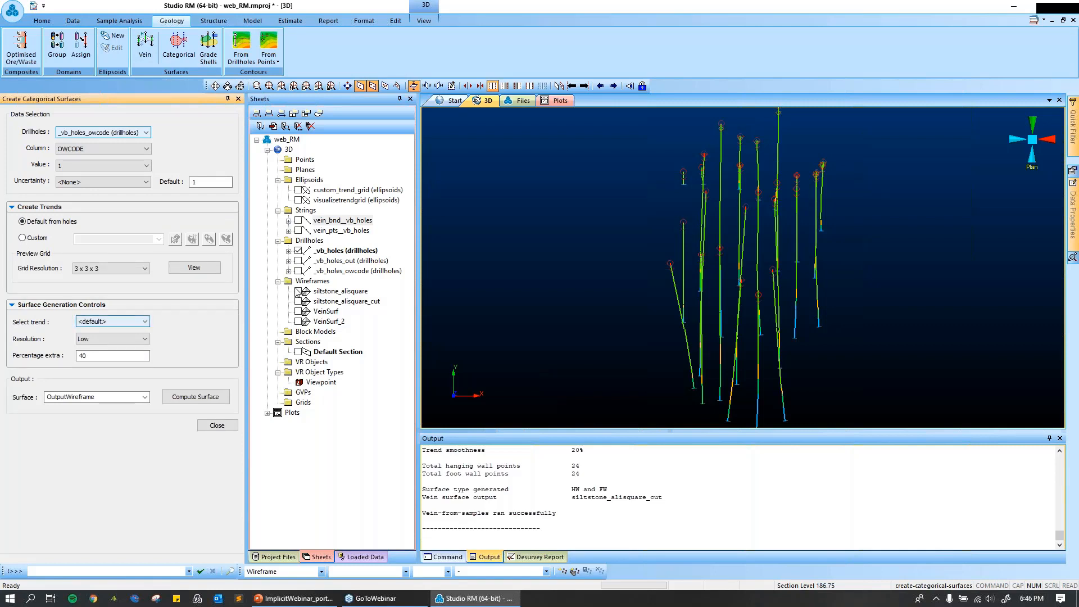
Hide the _vb_holes drillholes and display only _vb_holes_owcode in the 3D view.
click(298, 250)
click(299, 260)
click(298, 260)
click(298, 271)
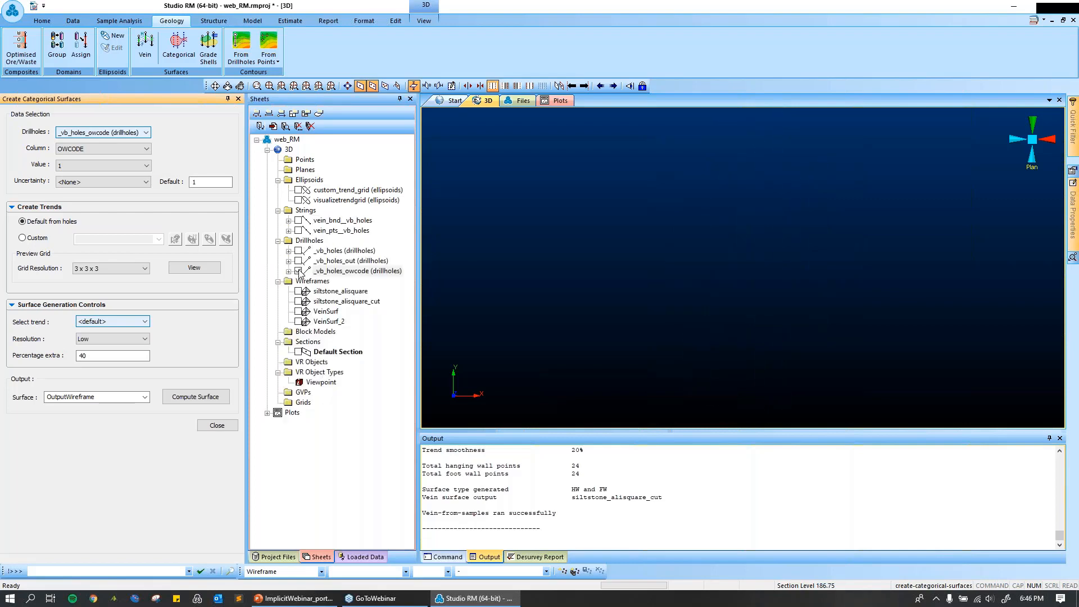
Set the colour legend column of the _vb_holes_owcode drillholes to OWCODE and apply the display properties.
double_click(379, 273)
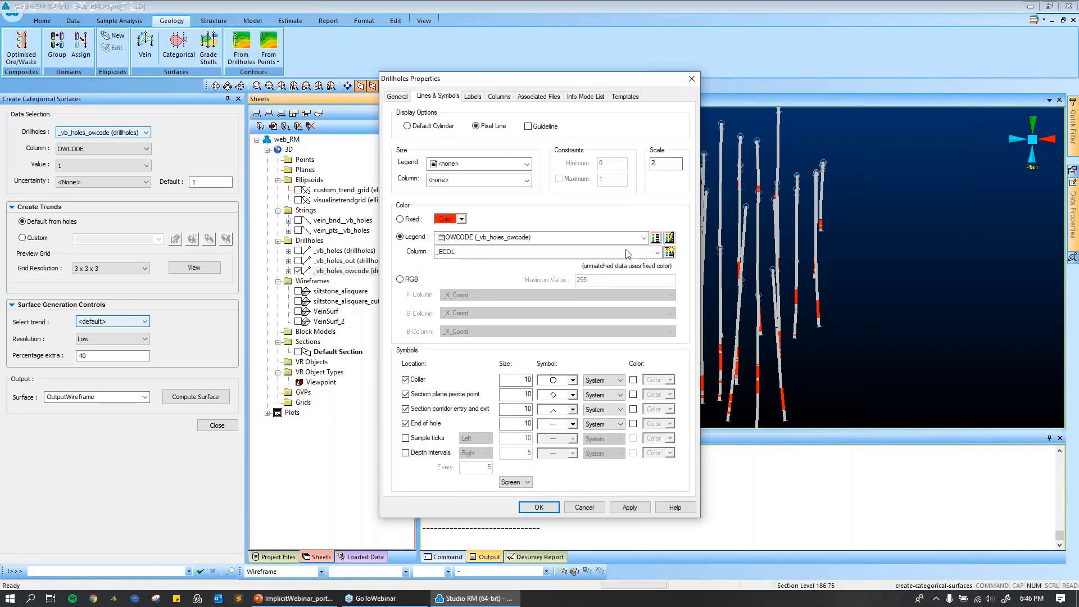
click(656, 253)
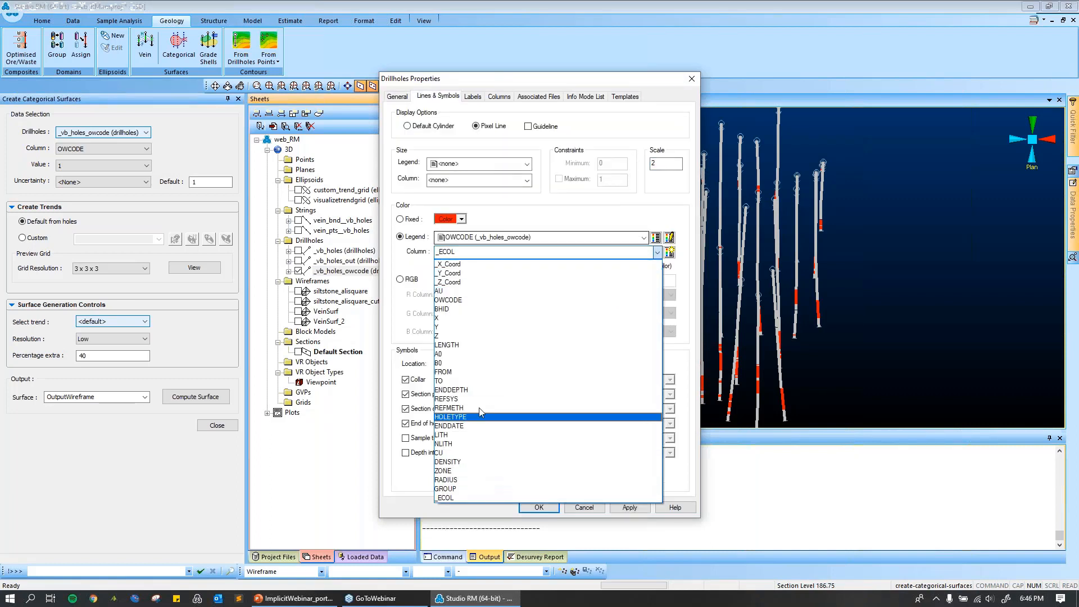
click(460, 300)
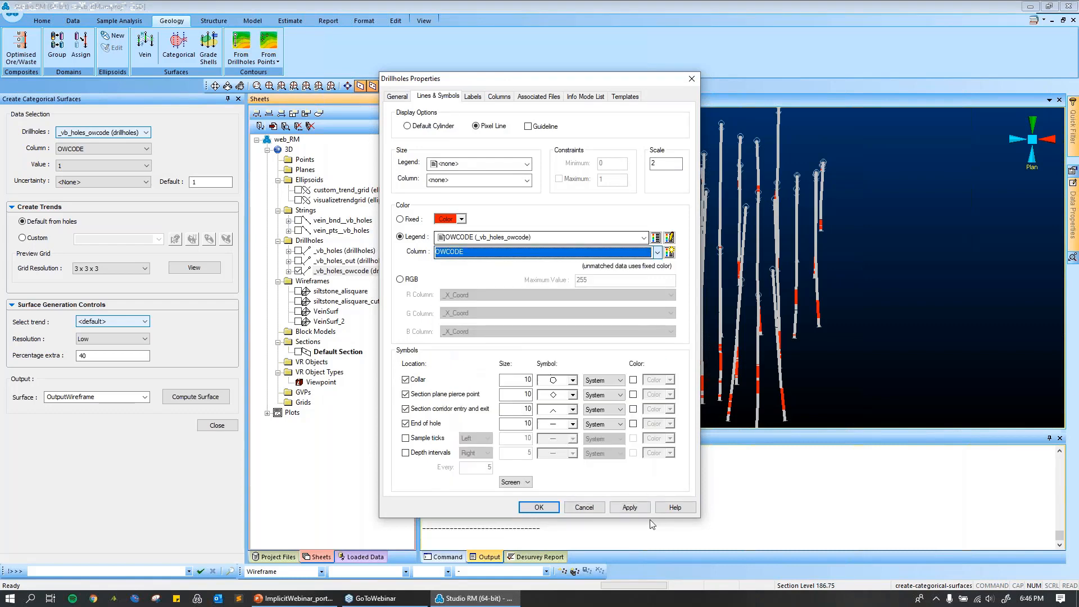
click(629, 507)
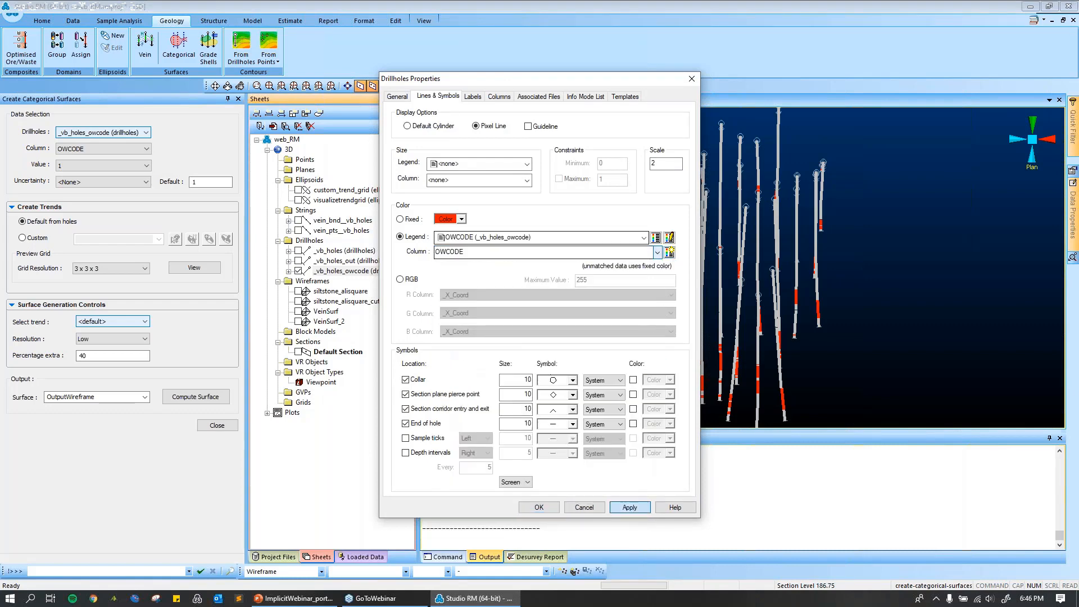
key(Return)
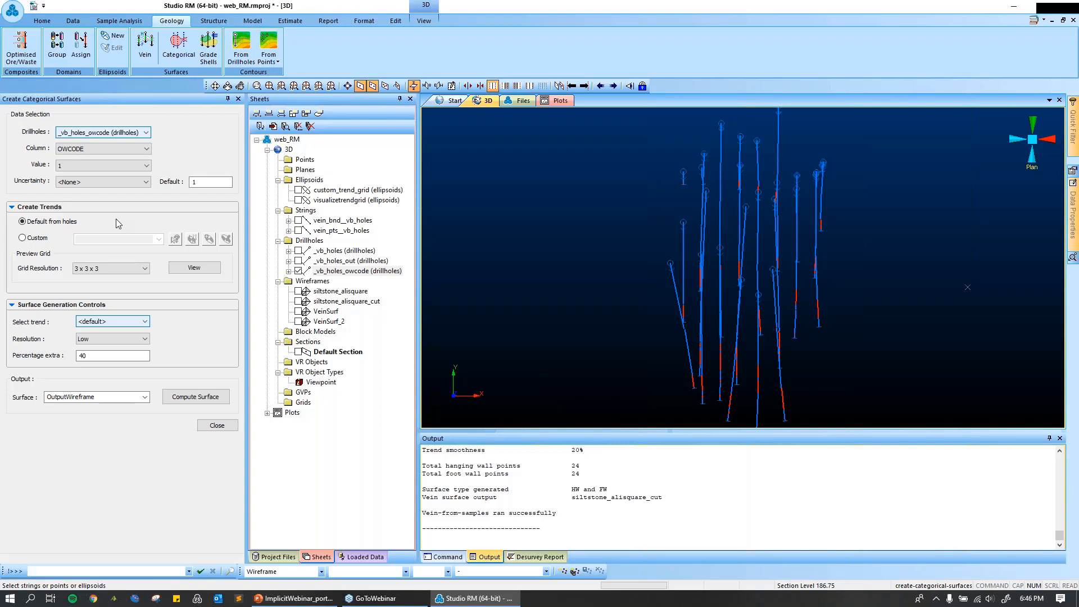
Switch the trend to Custom and create a Custom_Trend ellipsoid from the samples in the western group of drillholes.
click(22, 238)
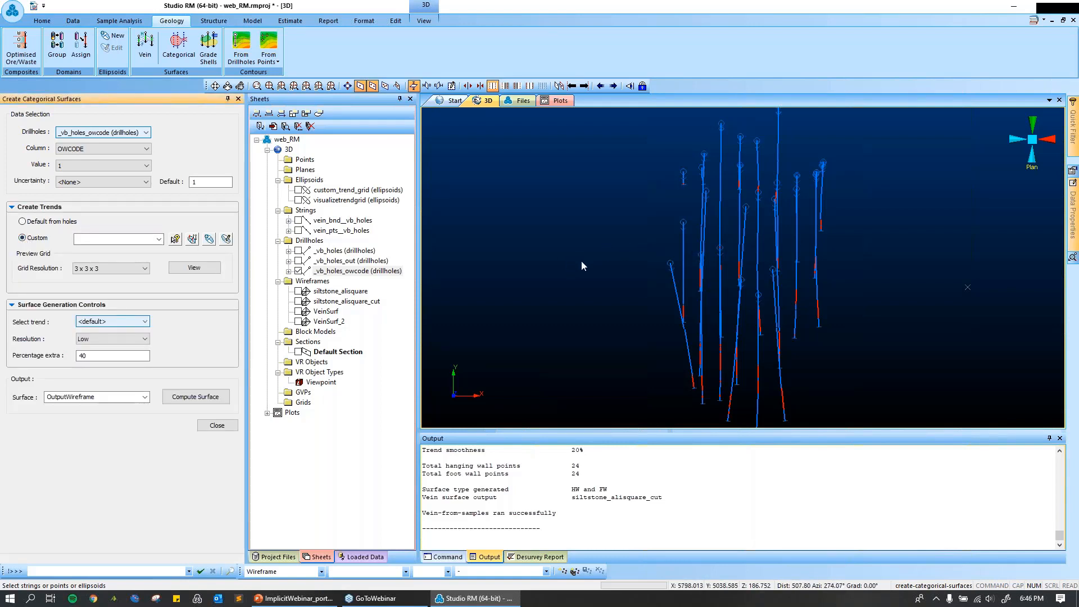
click(176, 239)
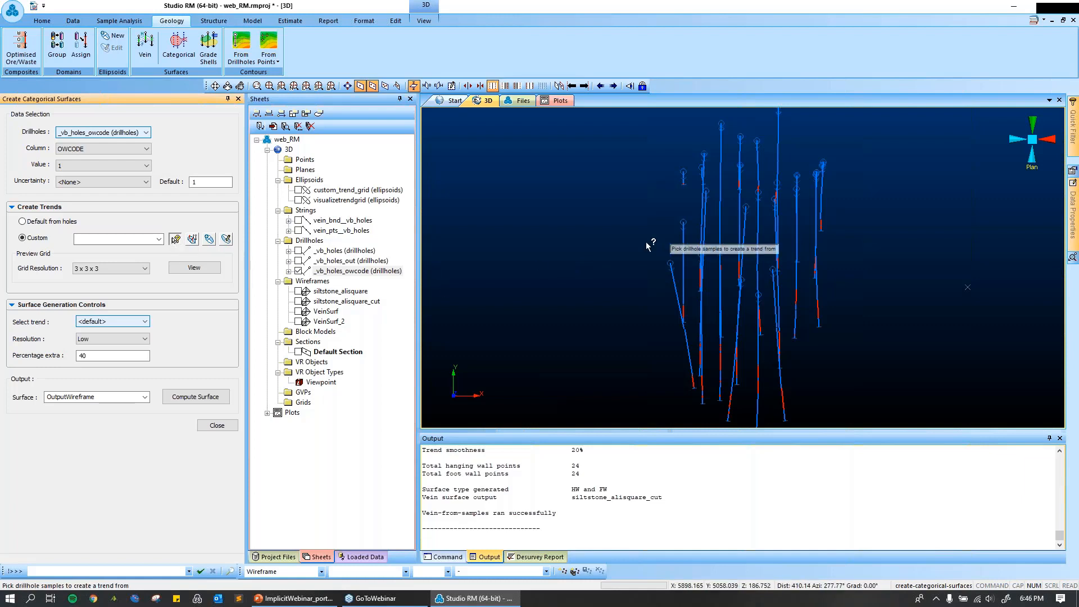
scroll(683, 245, down, 3)
scroll(724, 313, up, 3)
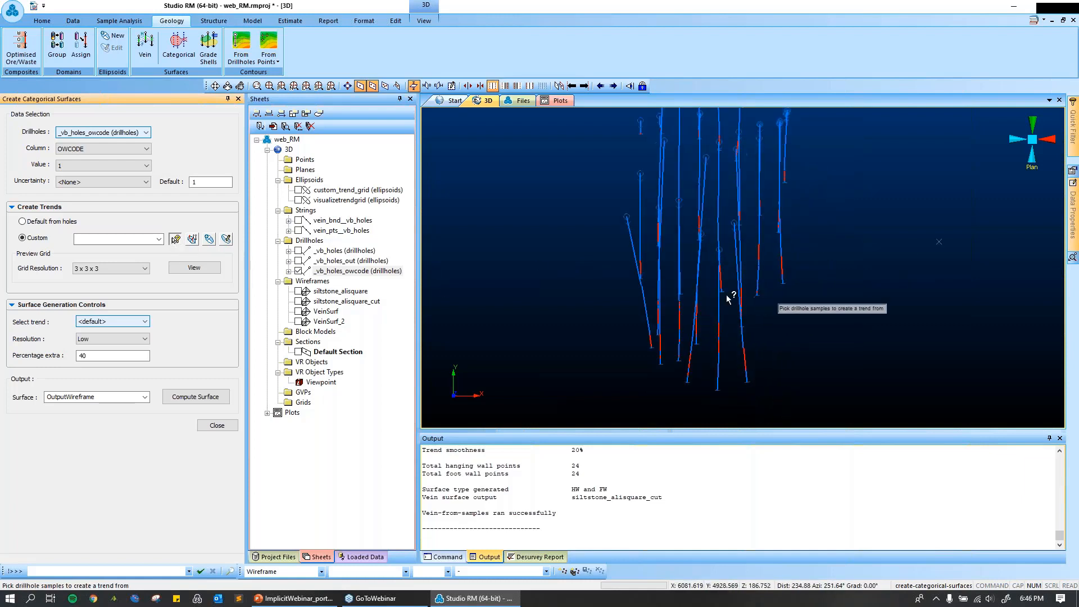
drag(587, 200, 730, 416)
click(224, 239)
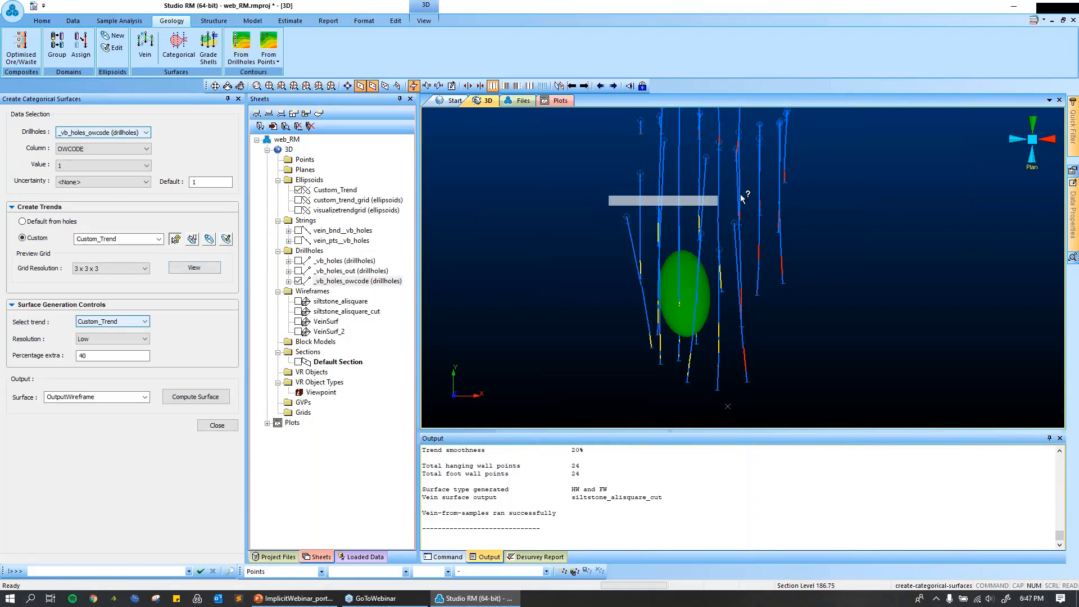
Pick the samples in the eastern group of drillholes, add a second ellipsoid to Custom_Trend, and view both ellipsoids obliquely.
scroll(758, 246, down, 3)
drag(723, 141, 838, 364)
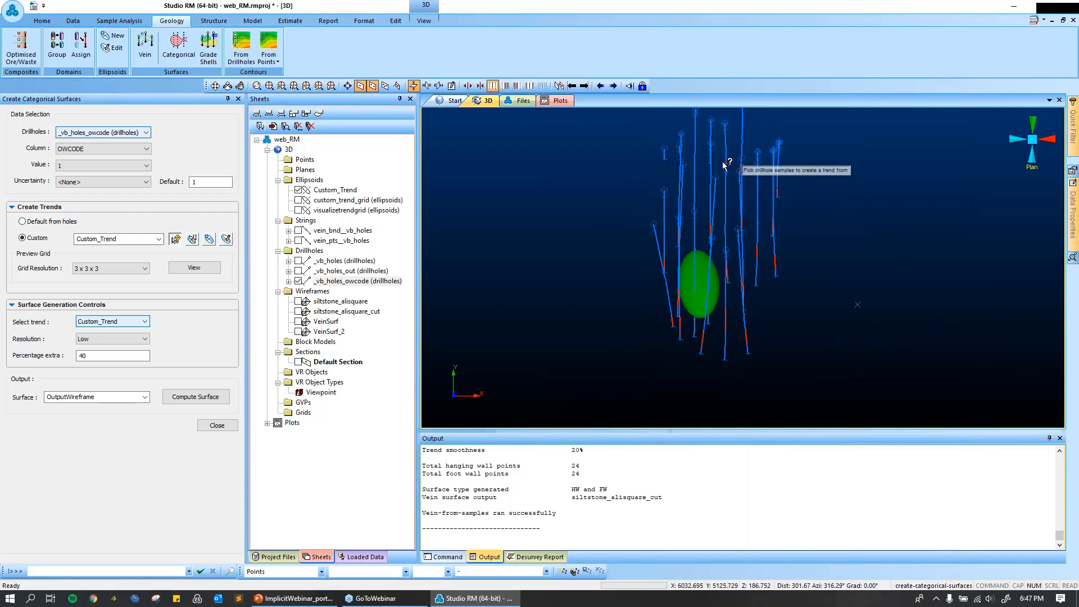
drag(722, 158, 870, 363)
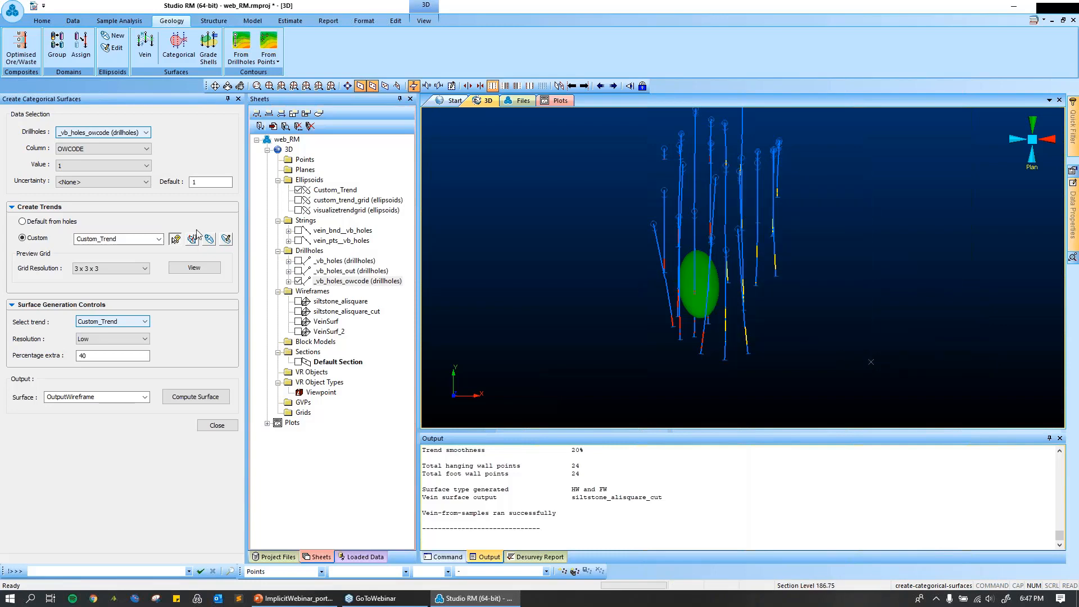
click(192, 240)
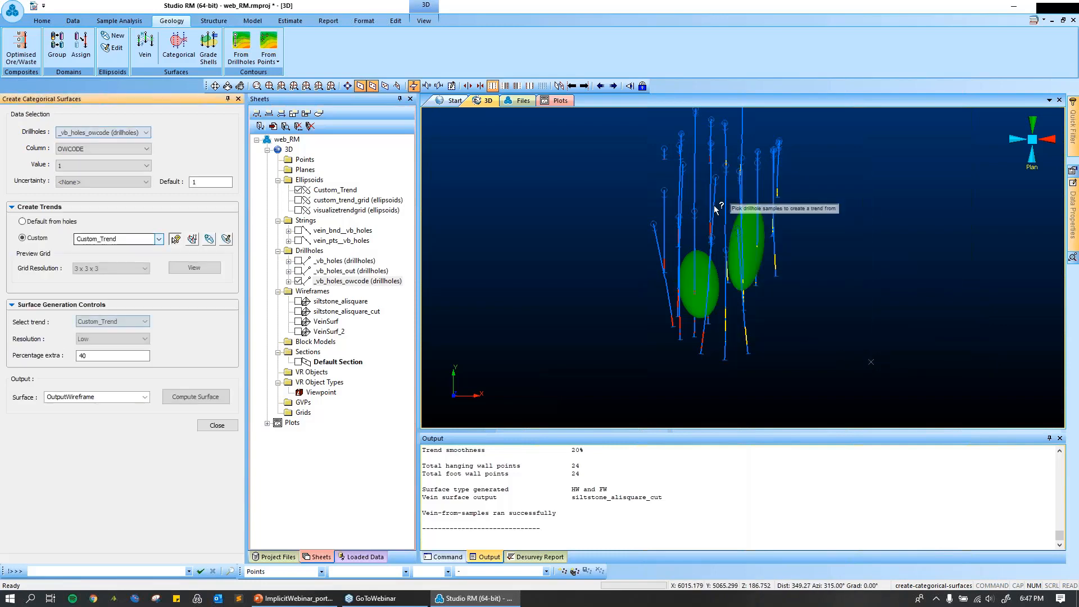
shift+drag(671, 256, 765, 201)
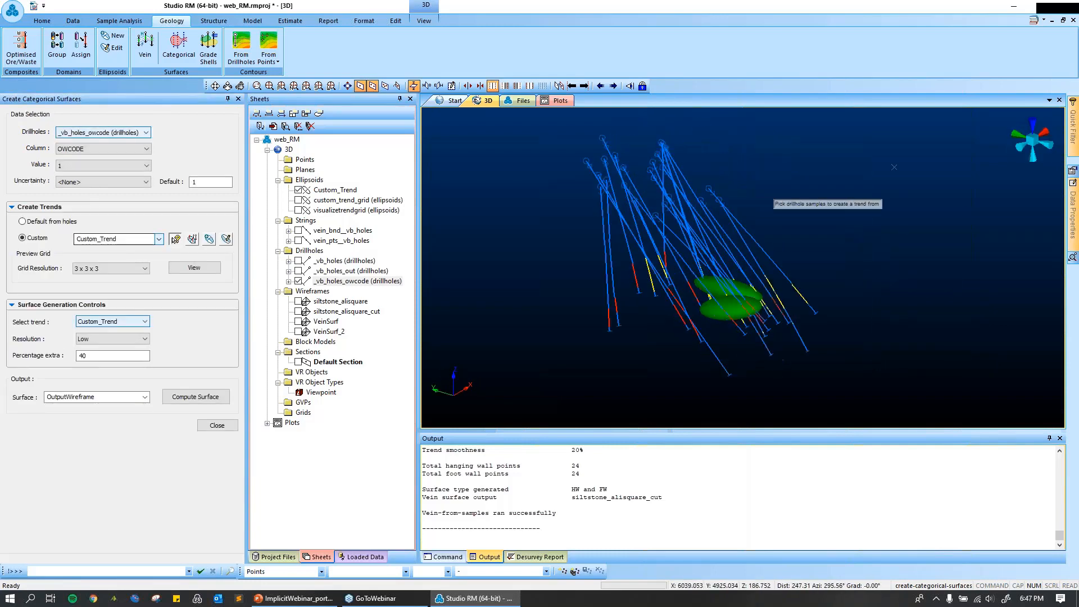
Add a third ellipsoid to Custom_Trend from the picked drillhole samples.
shift+drag(652, 224, 869, 274)
drag(785, 181, 888, 392)
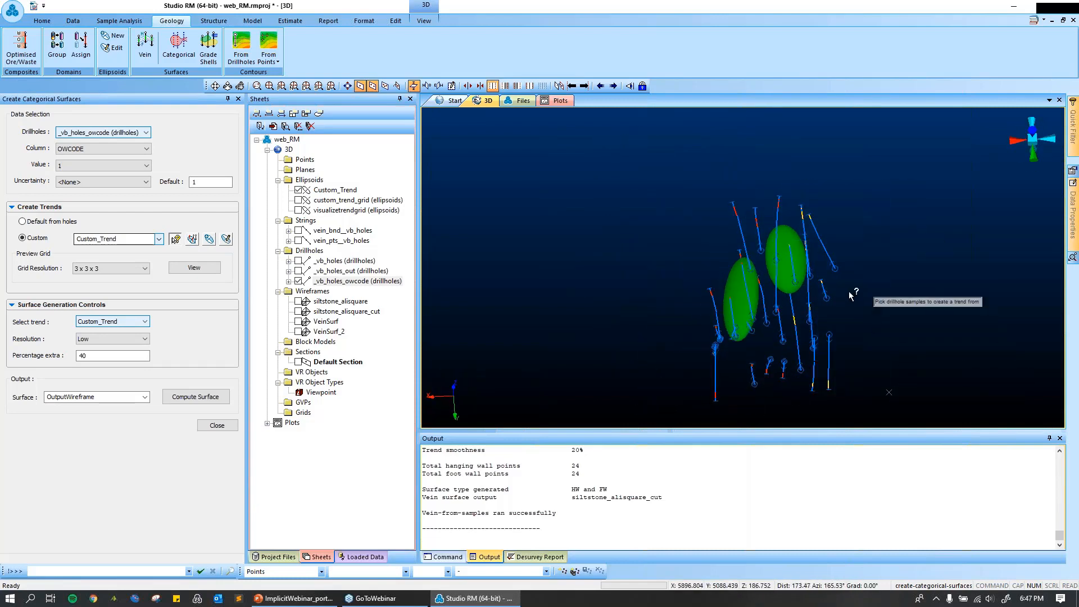
click(208, 238)
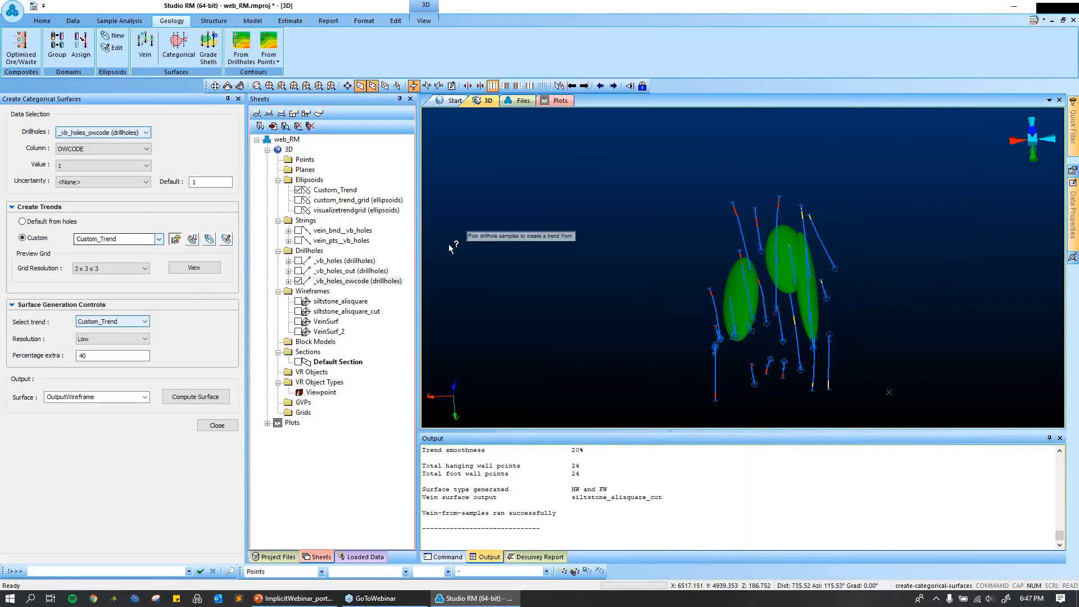
Finish picking samples and add a fourth ellipsoid to Custom_Trend in the middle of the drillholes.
shift+drag(634, 276, 653, 312)
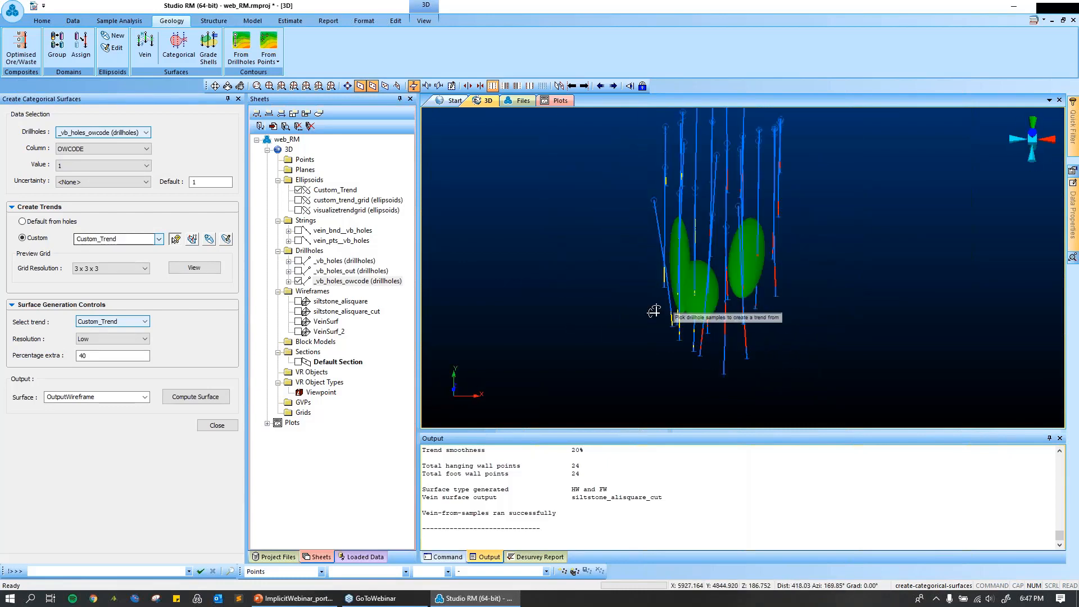
click(176, 240)
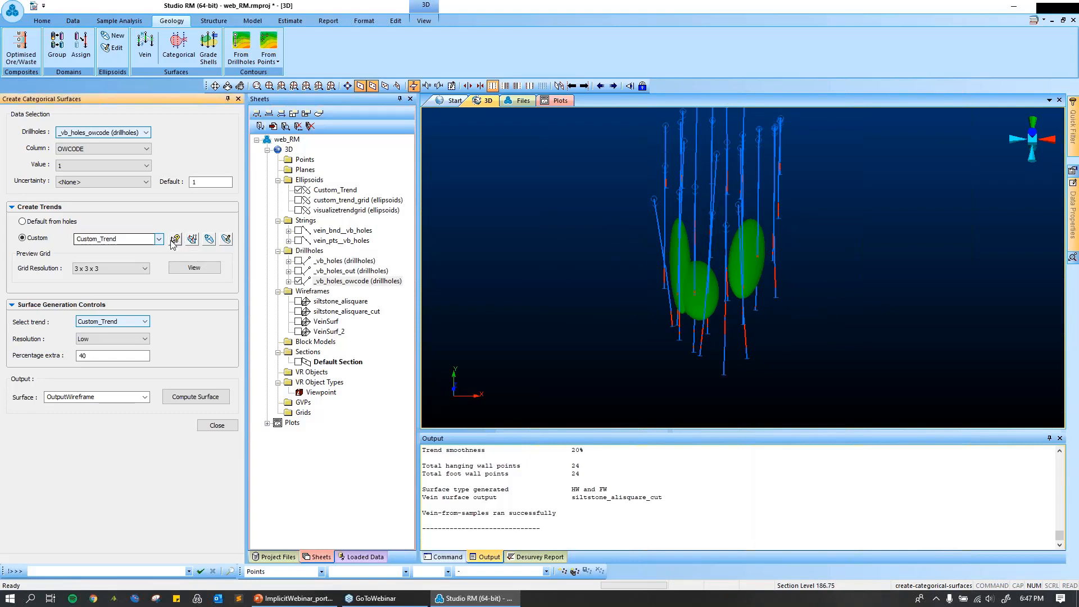
click(192, 240)
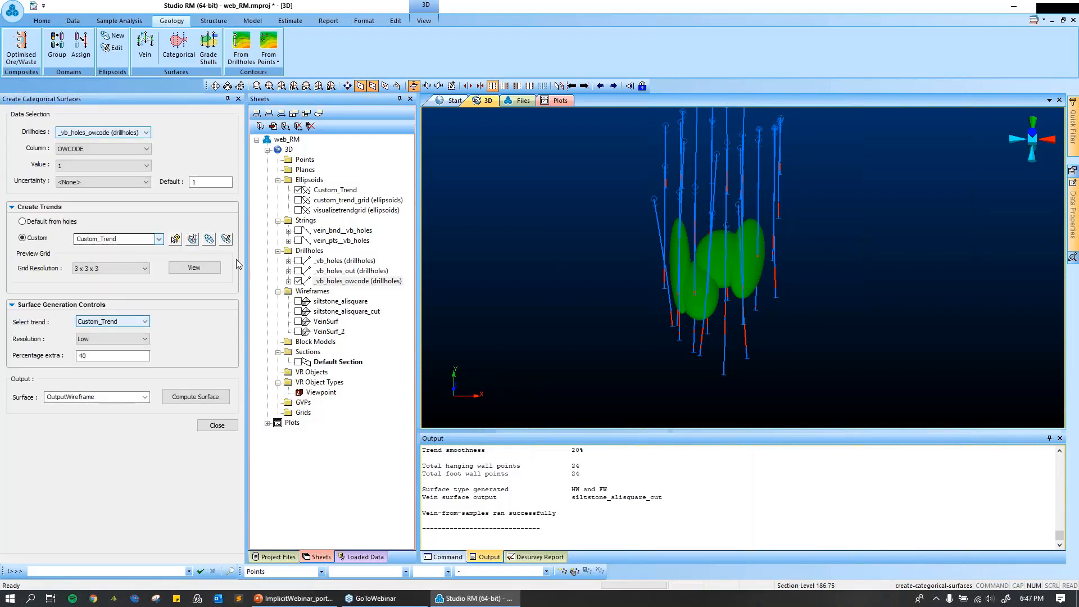
Open the New Ellipsoid dialog, look over its position, size and rotation settings, and close it without adding anything.
click(209, 240)
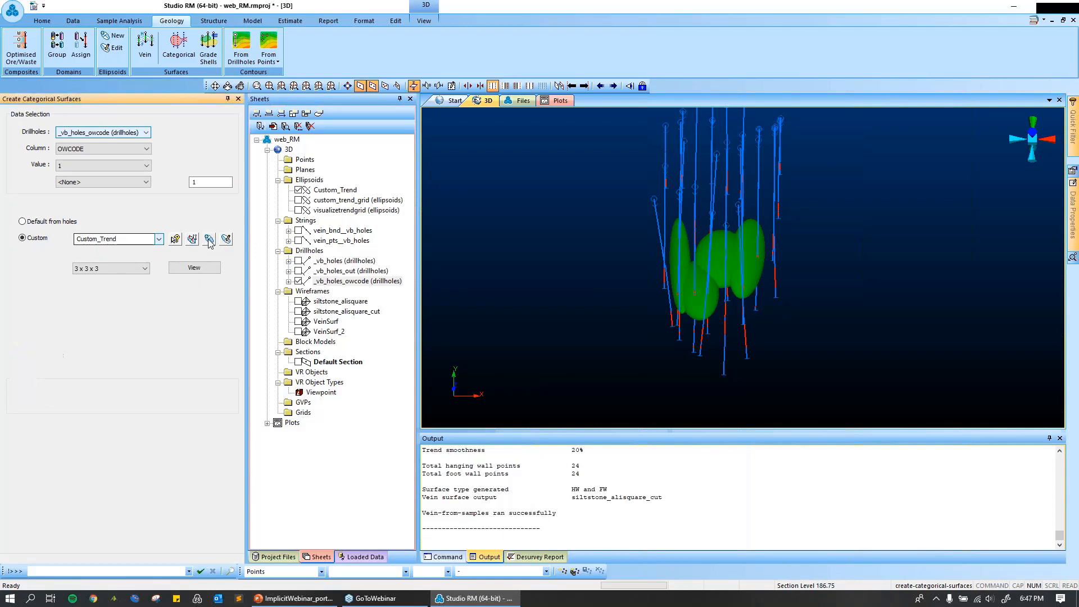
drag(527, 217, 450, 217)
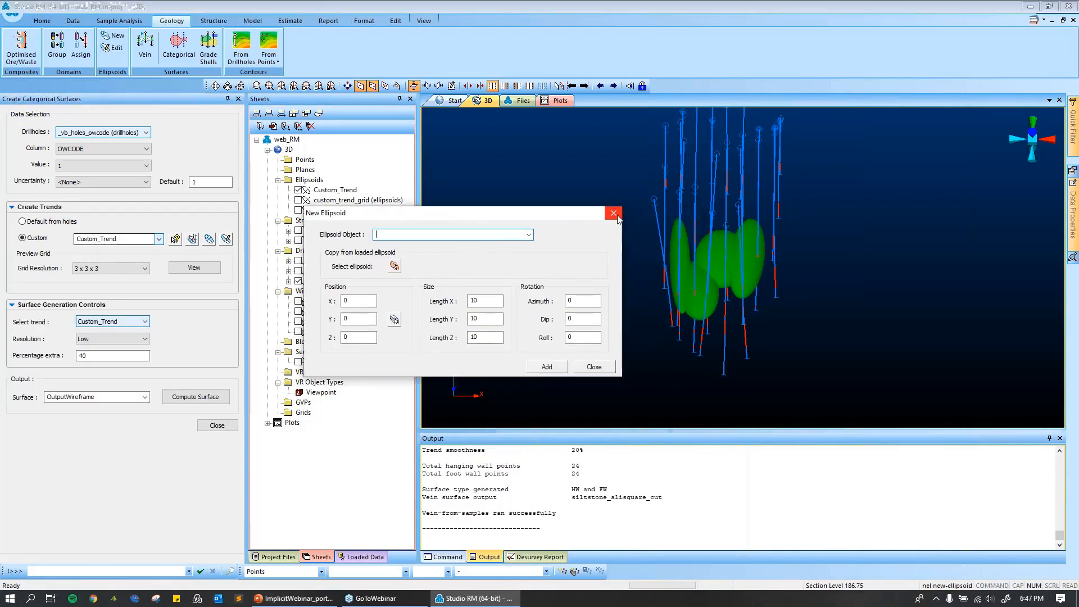
click(617, 216)
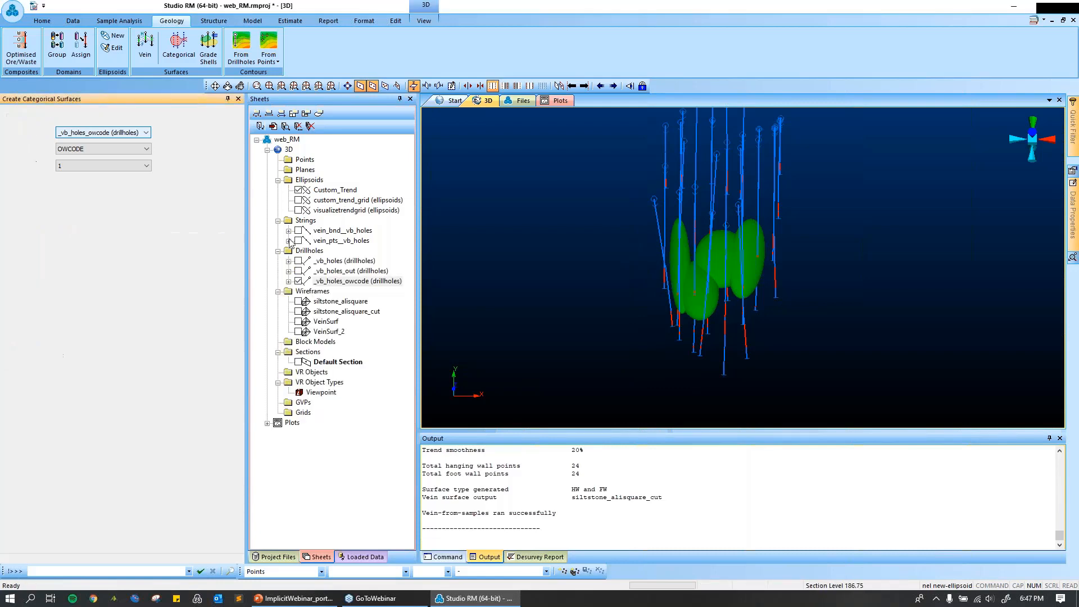
Open the Edit Ellipsoid dialog and pick the southernmost ellipsoid of Custom_Trend.
click(226, 239)
drag(487, 221, 240, 292)
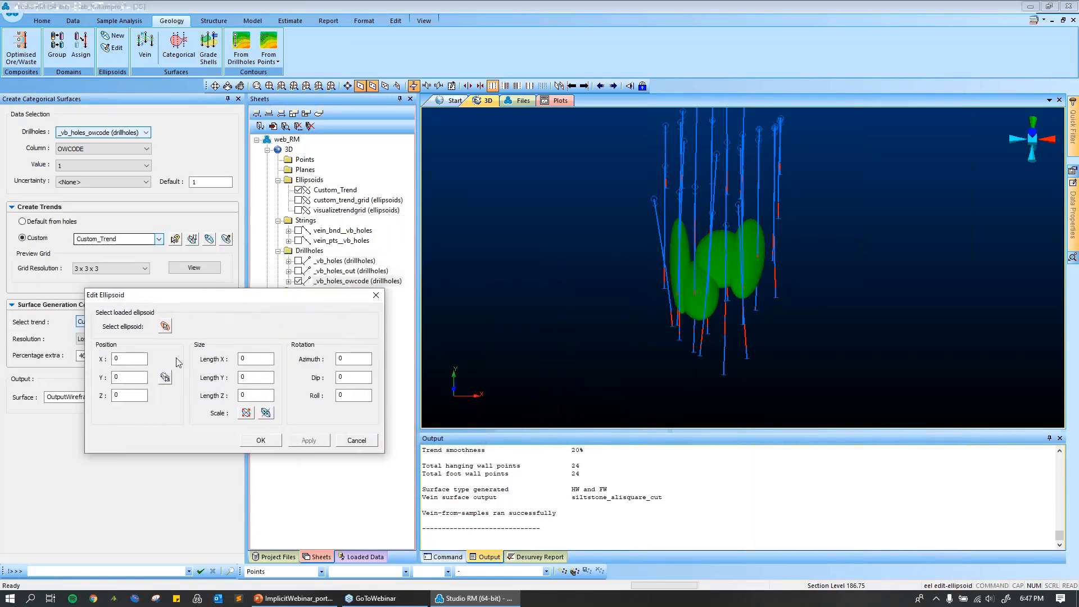
click(165, 326)
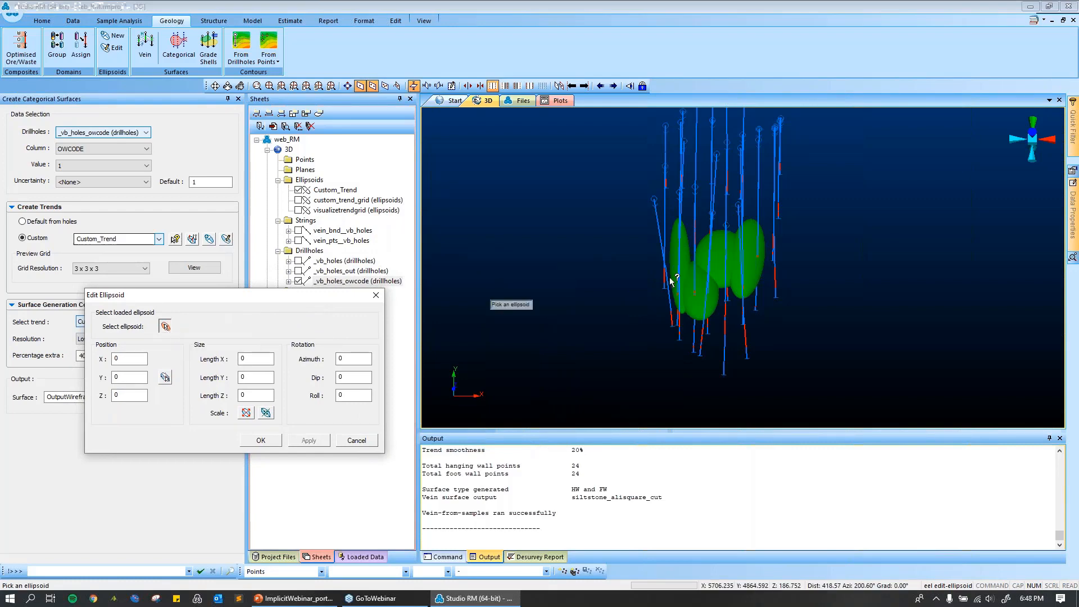
click(713, 300)
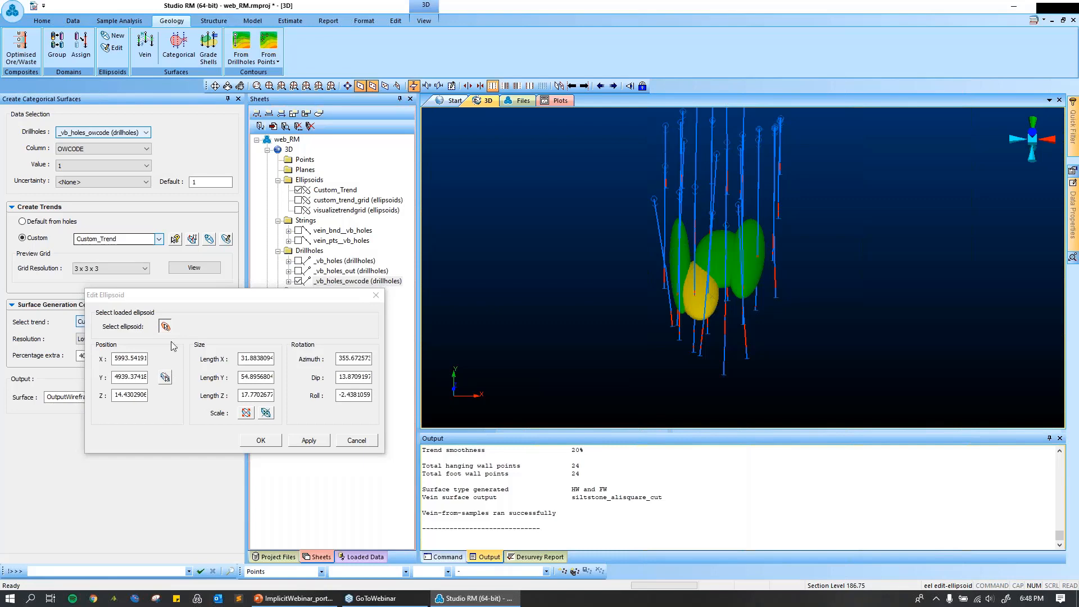
Try scaling the selected ellipsoid up twice and down once, applying each change, and cancel the edit.
drag(303, 298, 543, 135)
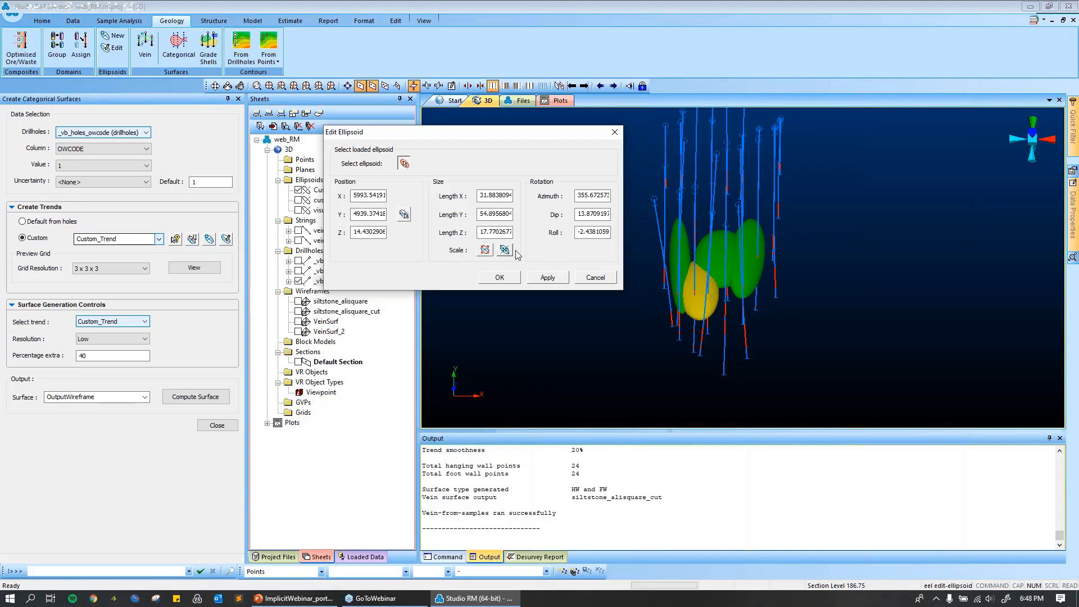
click(485, 250)
click(548, 278)
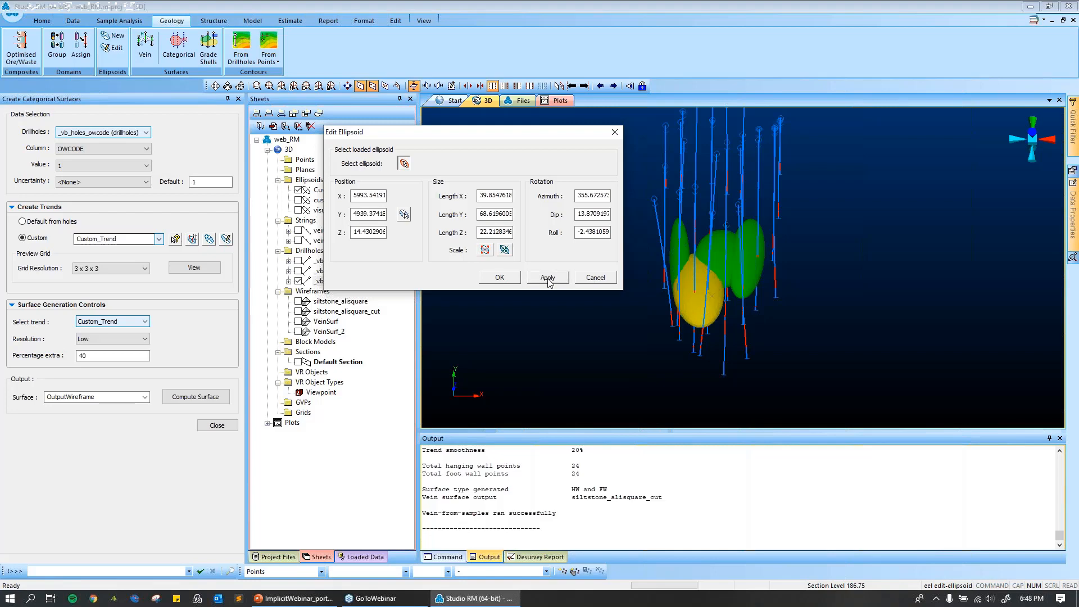
click(485, 250)
click(560, 282)
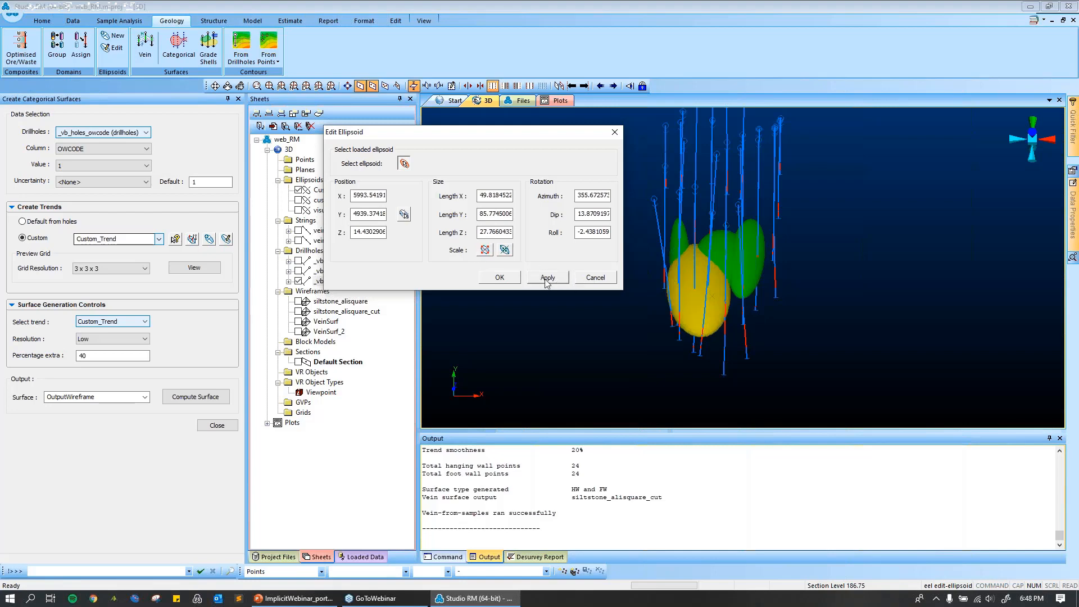
click(502, 251)
click(548, 279)
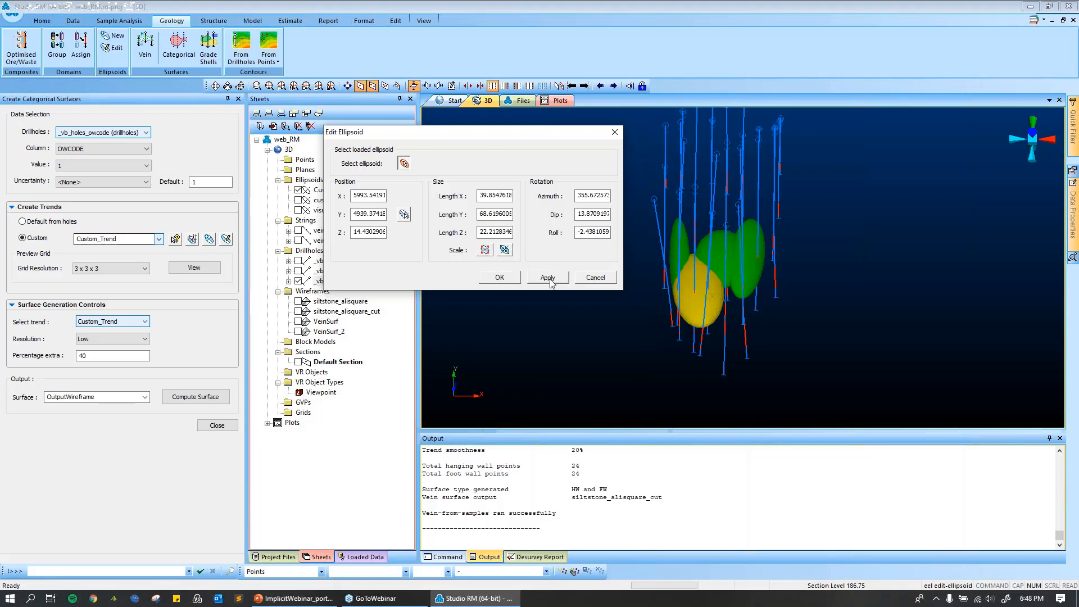
click(548, 277)
click(595, 278)
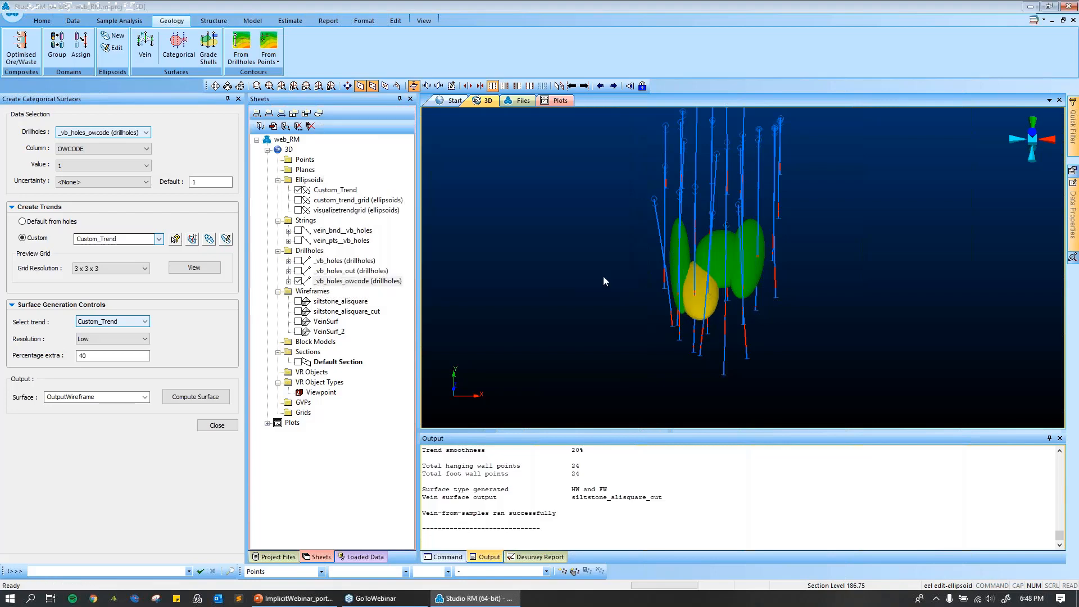
Delete the selected ellipsoid from Custom_Trend and inspect the remaining ellipsoids obliquely at close range.
key(Delete)
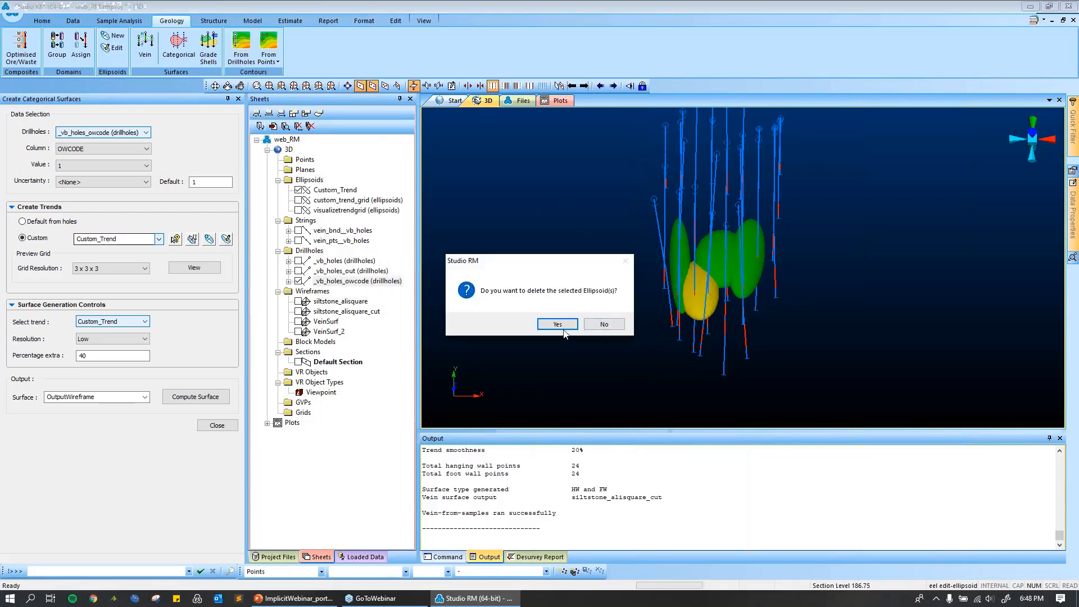
click(557, 324)
drag(910, 359, 677, 298)
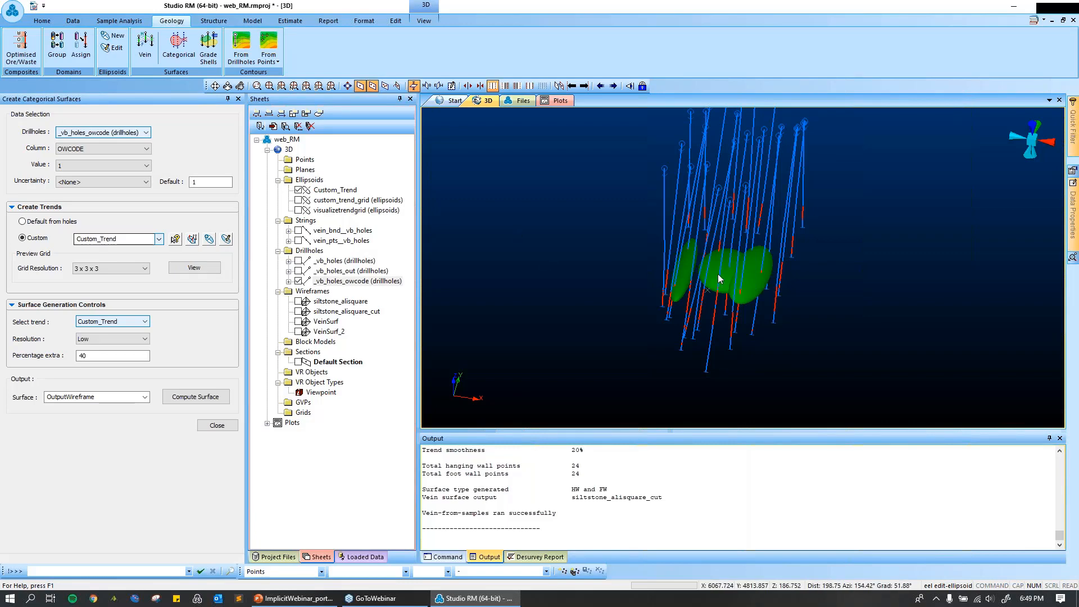
drag(715, 280, 659, 245)
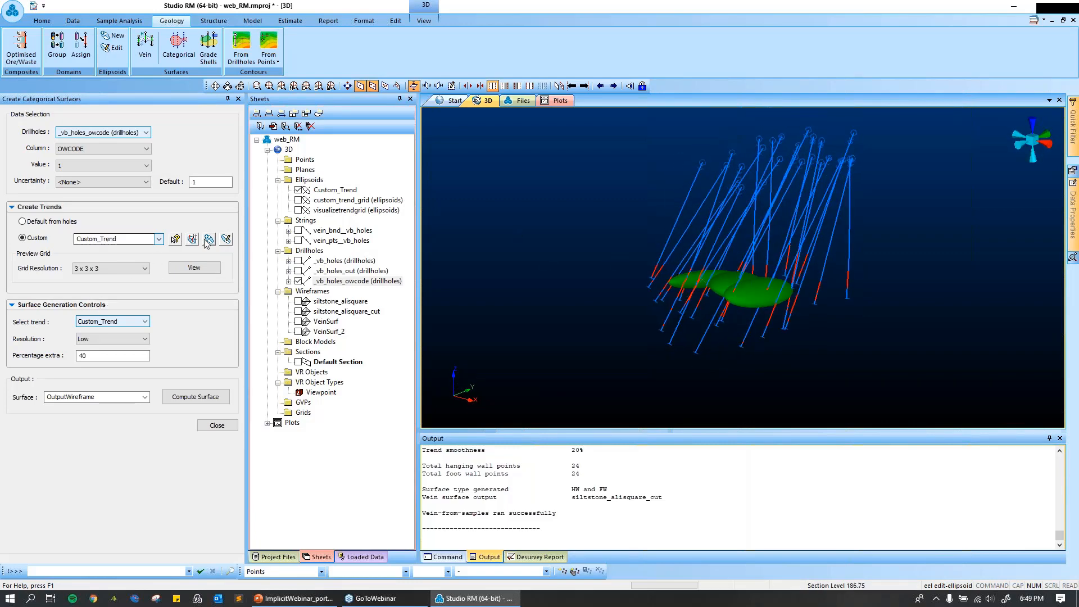
scroll(729, 294, up, 1)
scroll(729, 294, up, 3)
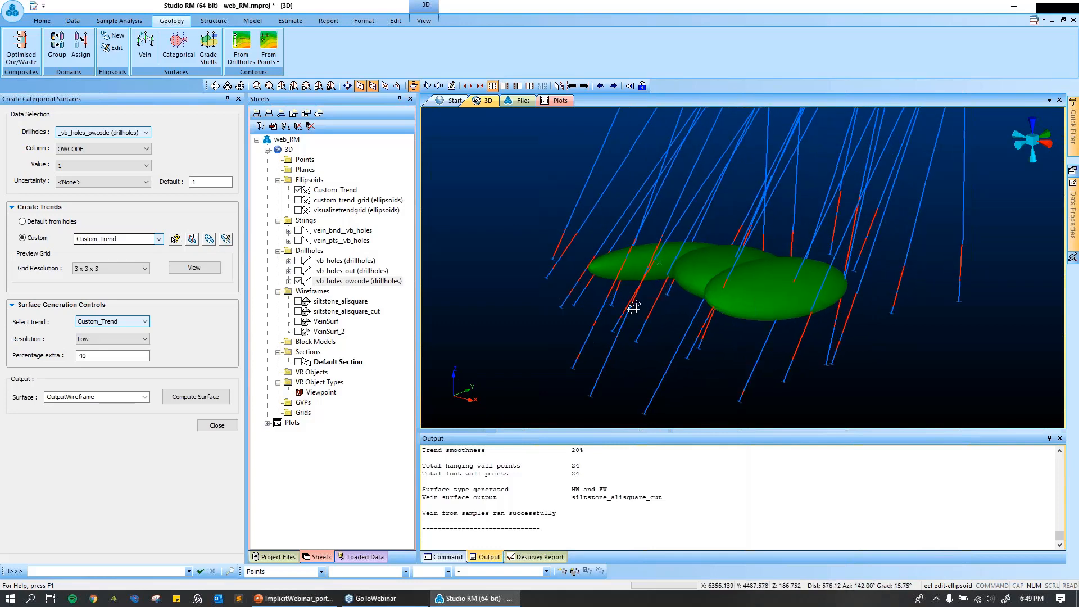
drag(633, 305, 659, 272)
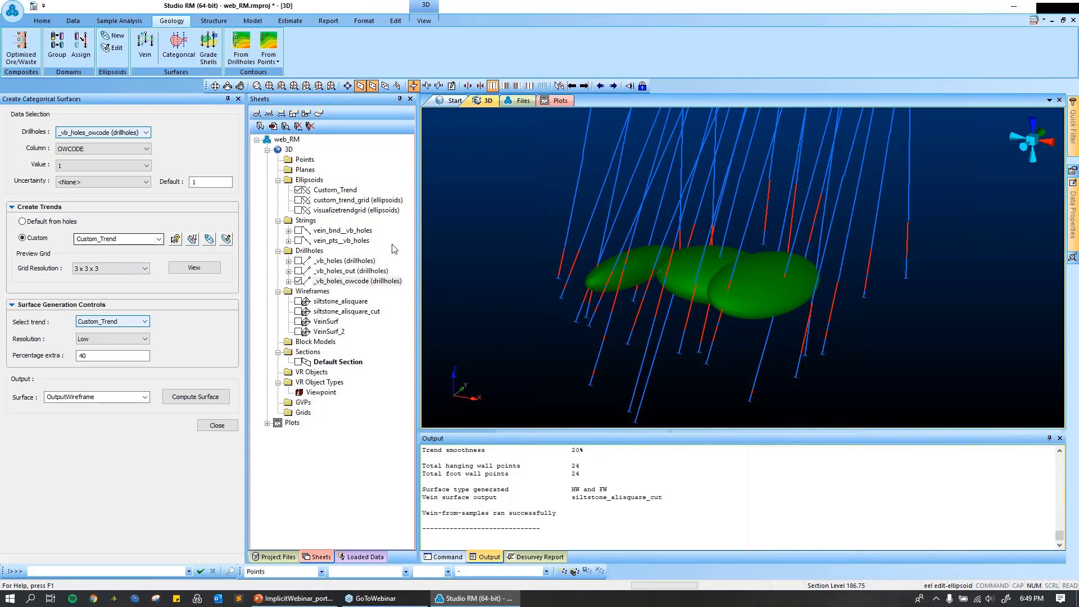
Hide Custom_Trend, display the visualizetrendgrid and custom_trend_grid ellipsoids, and examine the interpolated trend from the side.
click(299, 190)
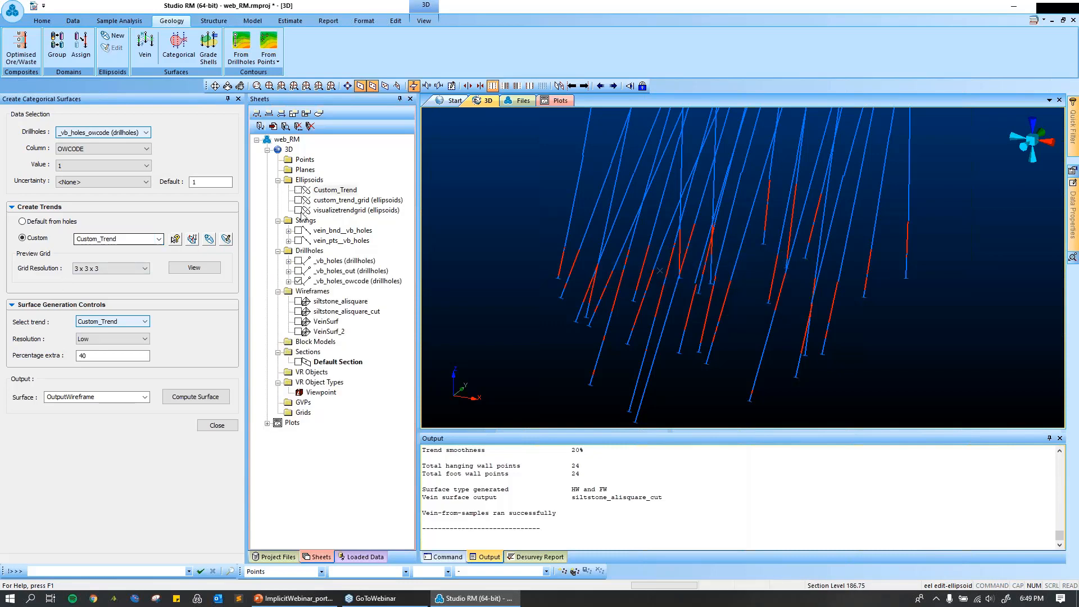
click(298, 210)
click(298, 200)
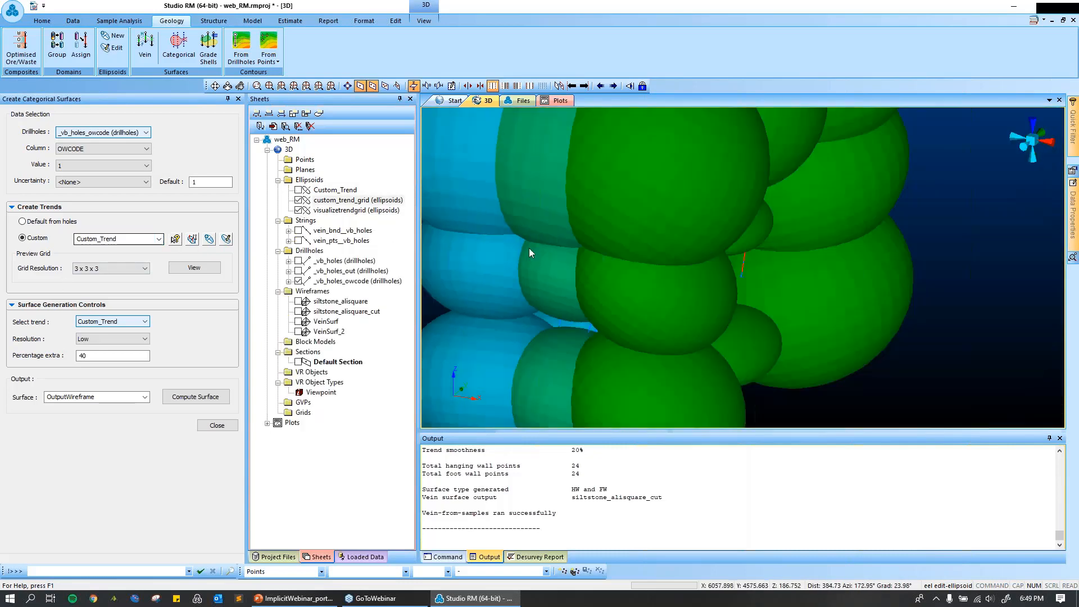
scroll(528, 248, down, 3)
shift+drag(717, 250, 682, 253)
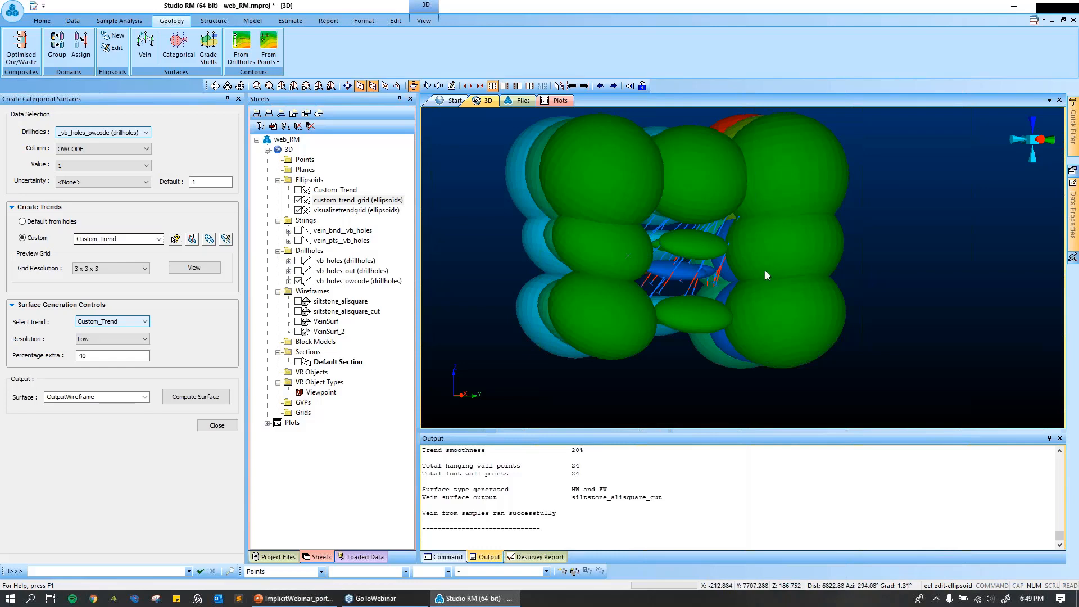
click(693, 281)
shift+drag(694, 281, 739, 336)
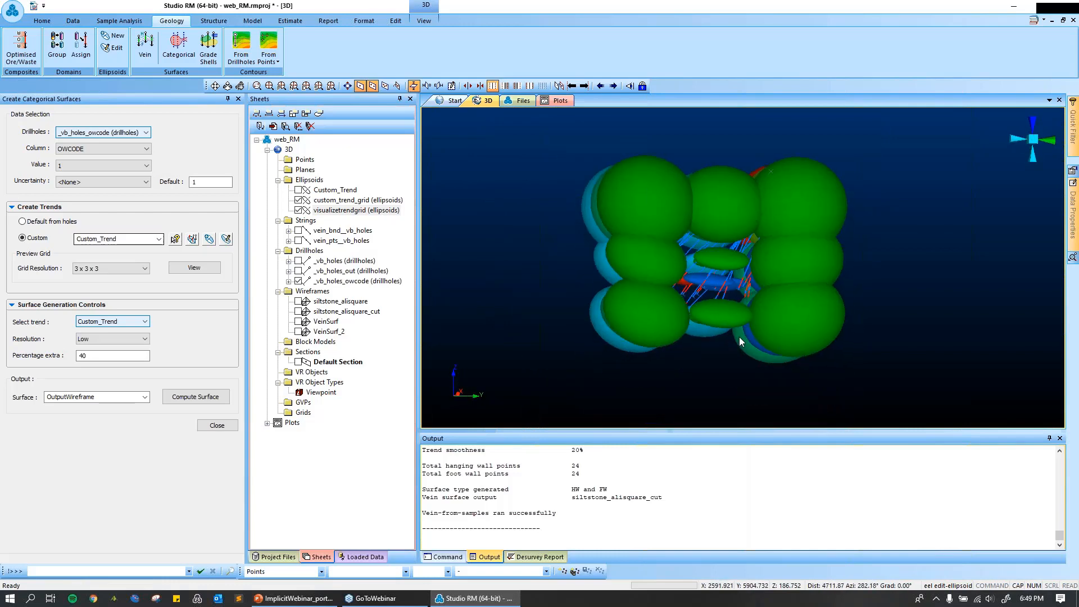
Review the preview grid resolutions and the custom trend choices, keeping 3 x 3 x 3 and Custom_Trend.
click(129, 269)
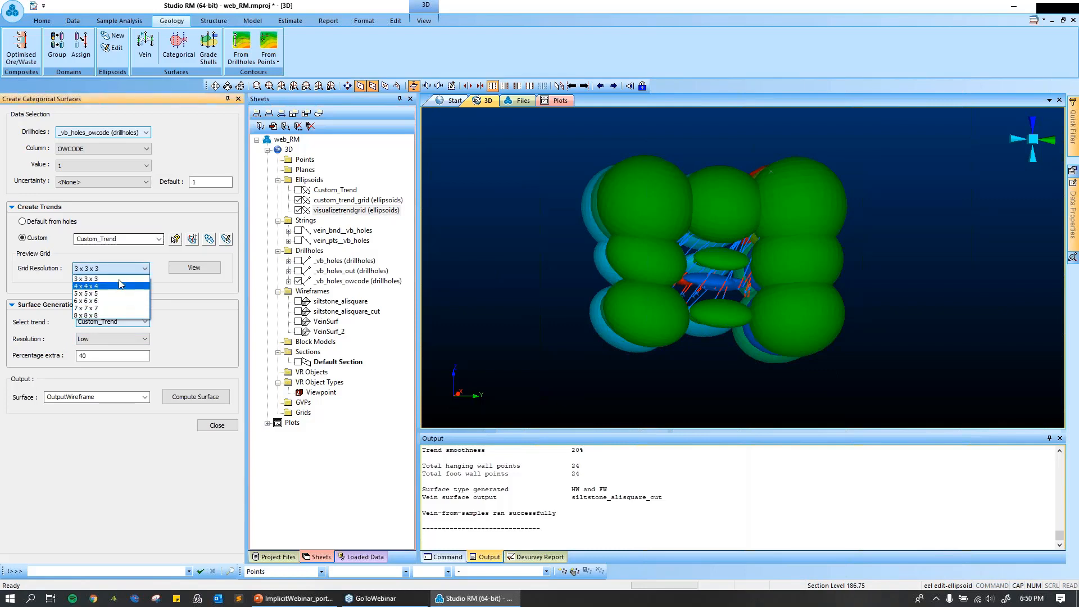
click(410, 301)
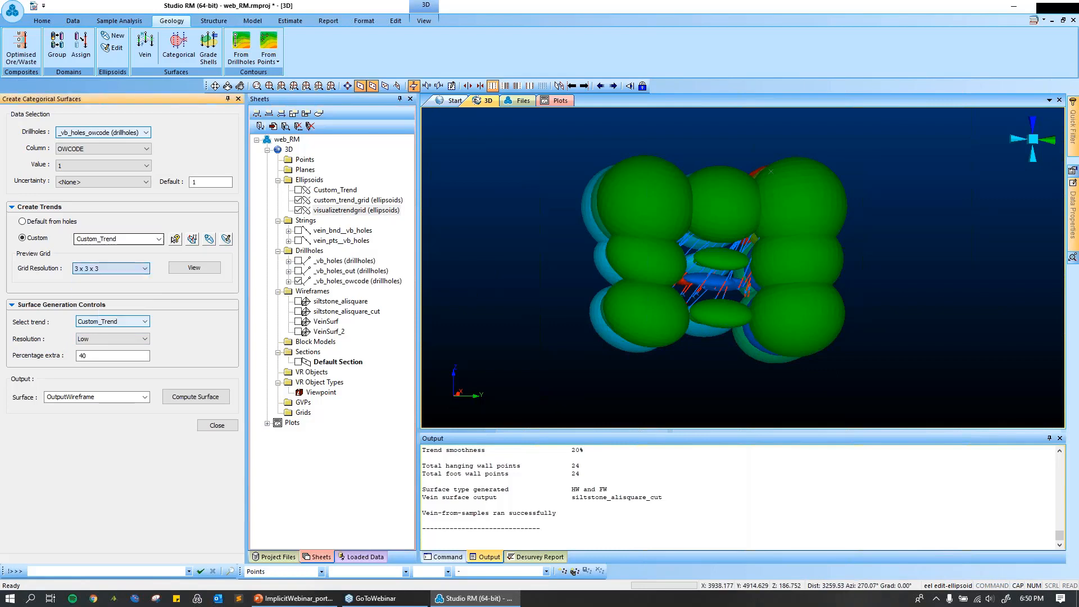
click(484, 289)
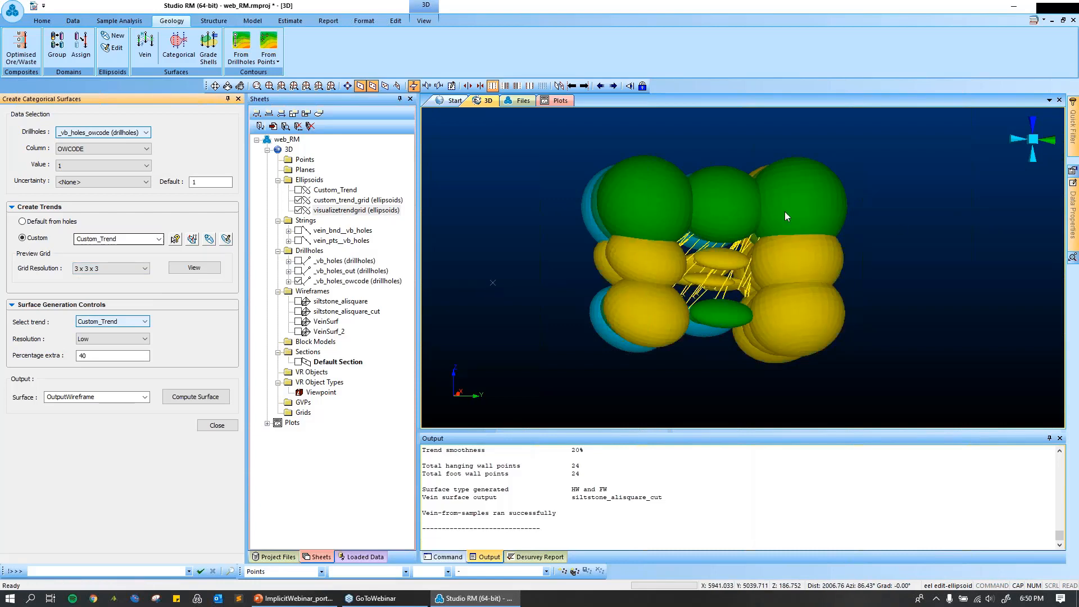
click(913, 226)
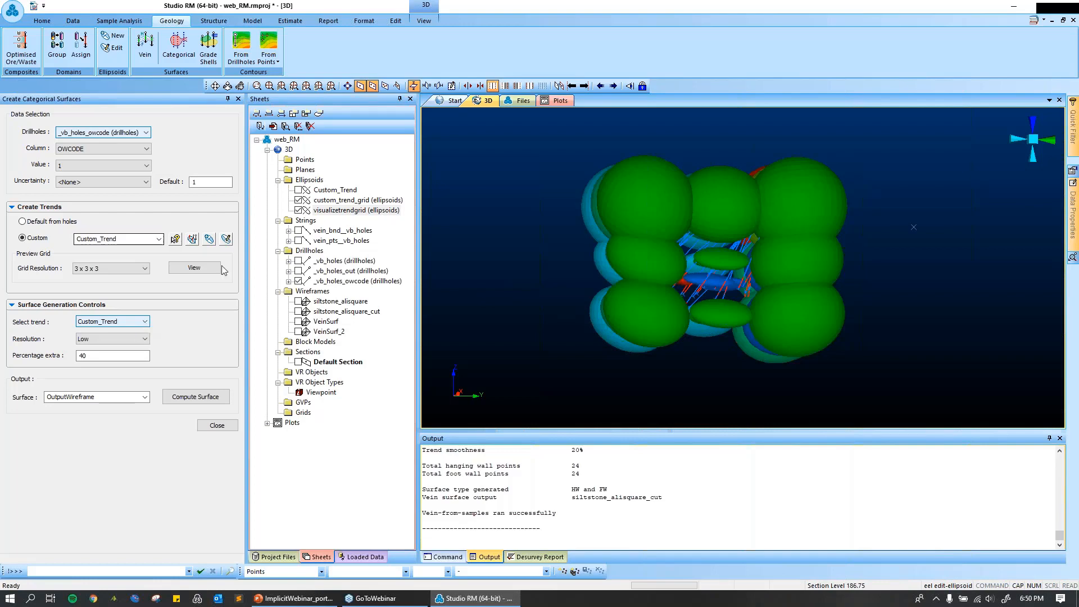
click(158, 239)
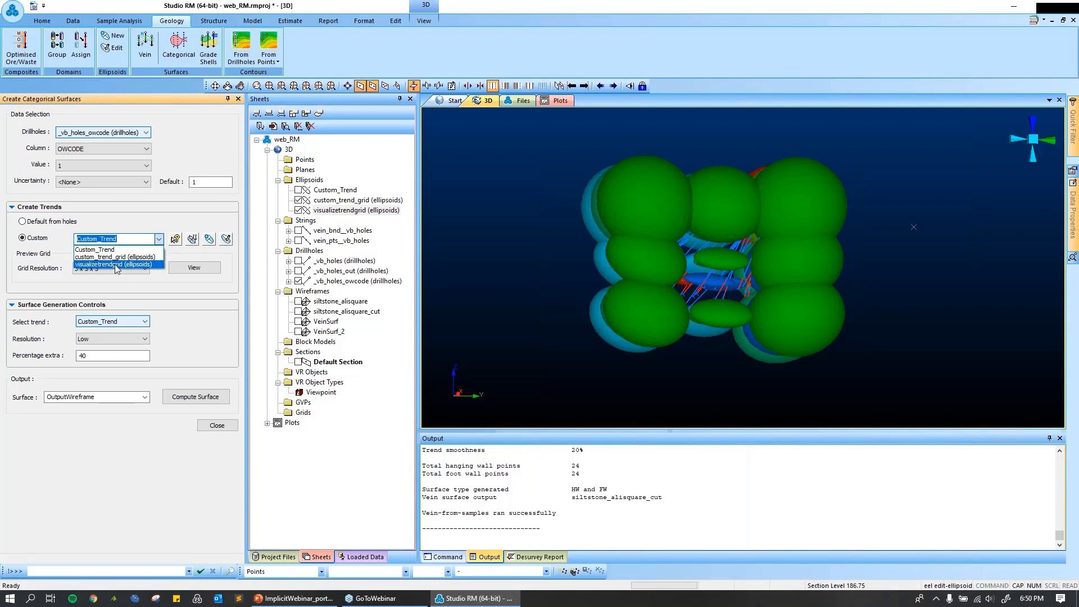
click(129, 248)
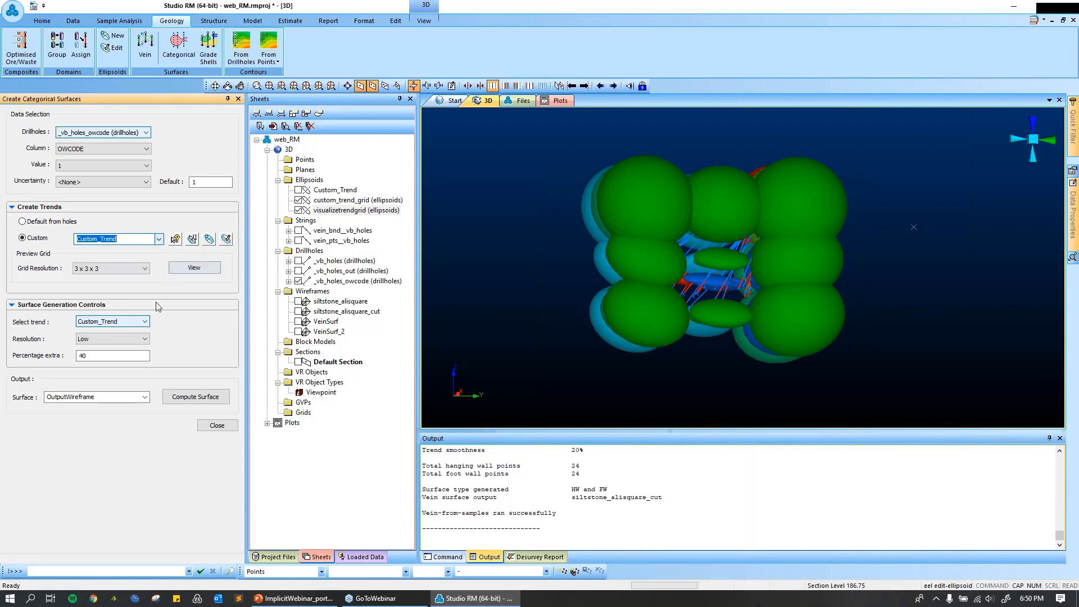
Hide both trend grid ellipsoid objects and choose Custom_Trend as the trend for surface generation.
click(299, 200)
click(298, 210)
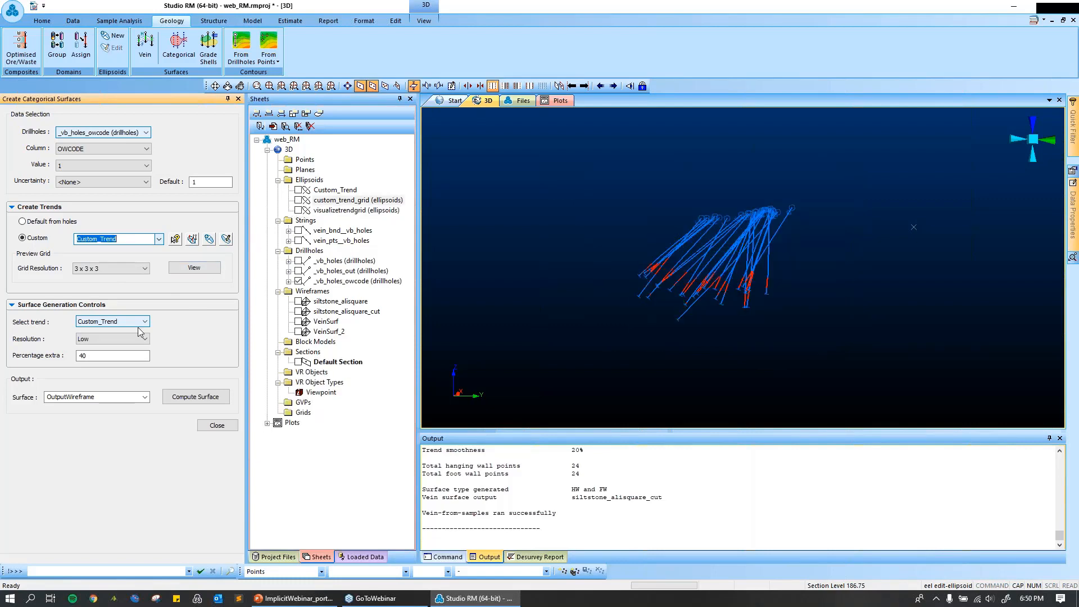
click(145, 321)
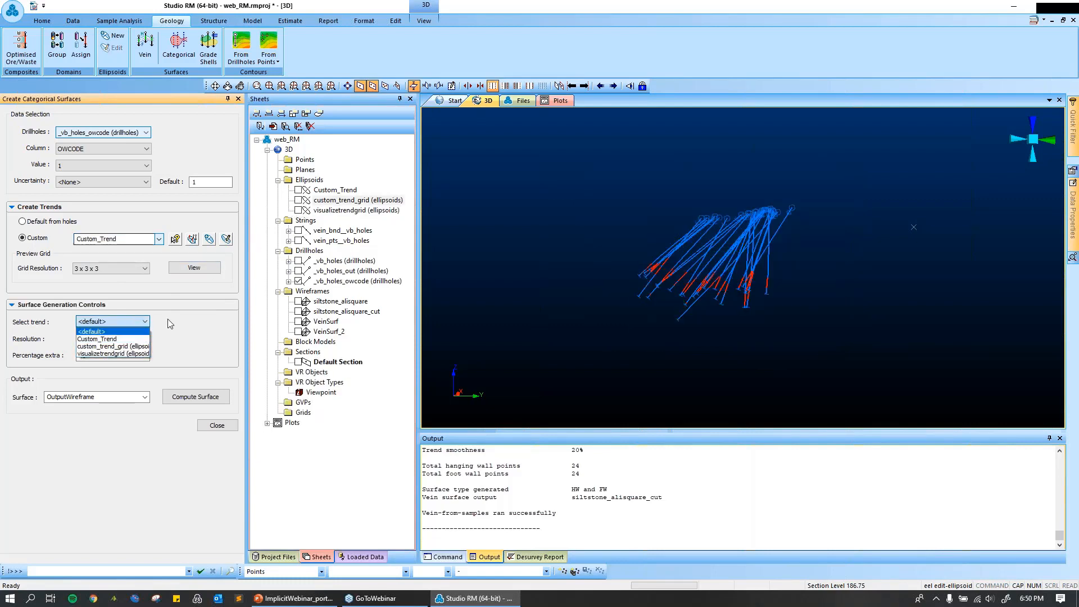
click(96, 339)
Display the custom_trend_grid ellipsoids and inspect them closely against the drillholes from an oblique angle.
click(298, 200)
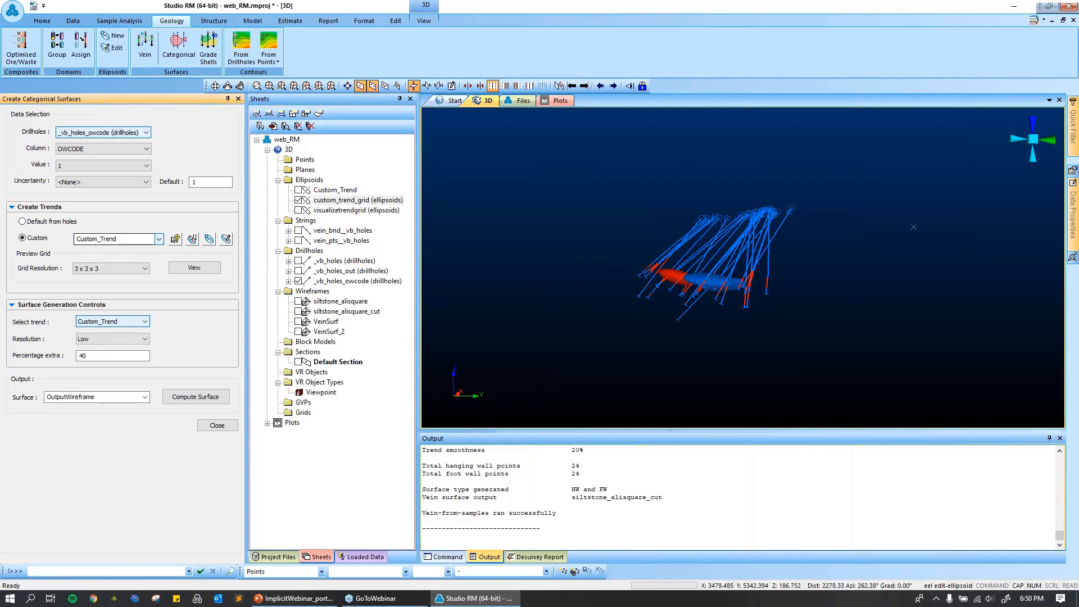
shift+drag(629, 307, 561, 241)
scroll(662, 253, up, 4)
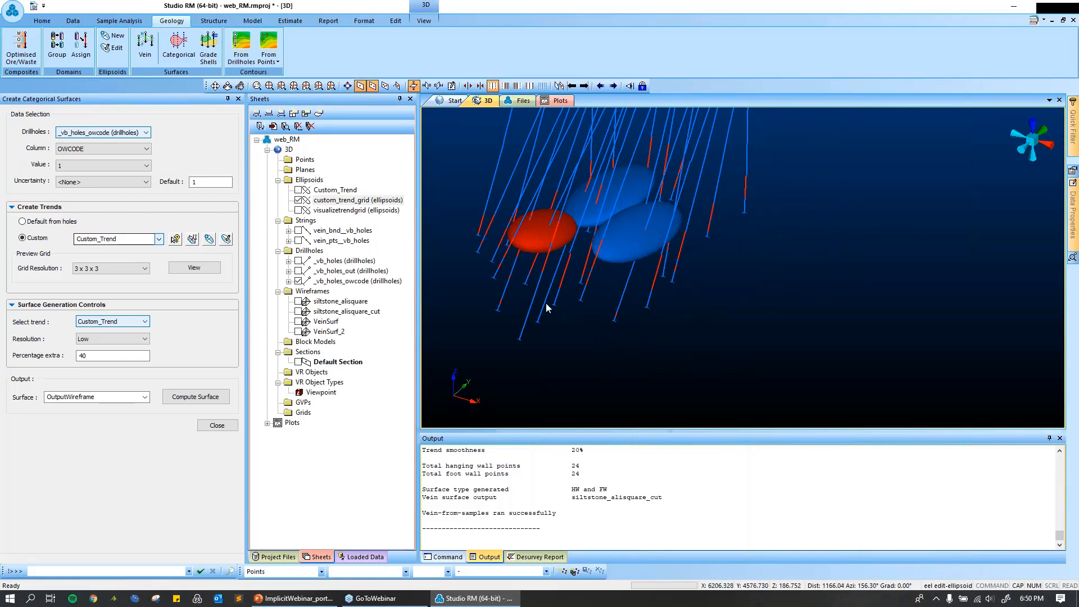
Set the surface generation resolution to Medium for the categorical surface.
click(73, 335)
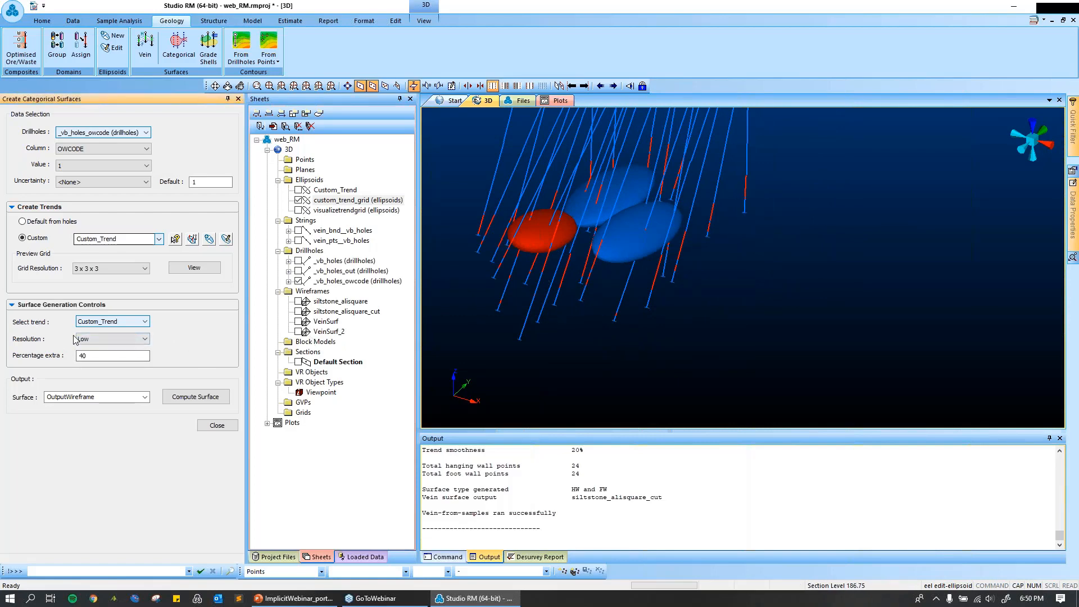
click(144, 339)
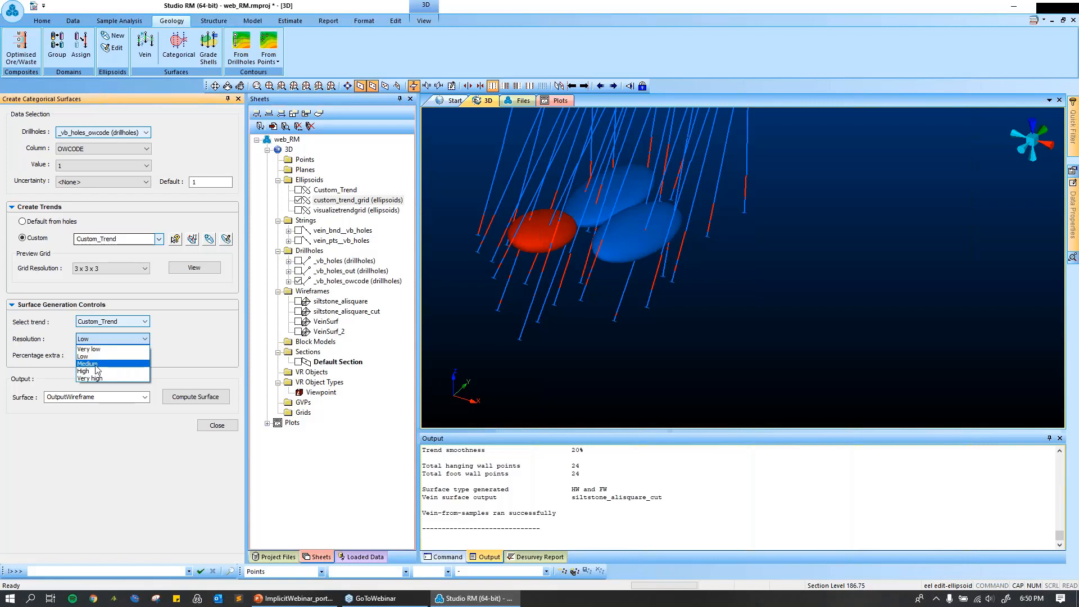
click(88, 363)
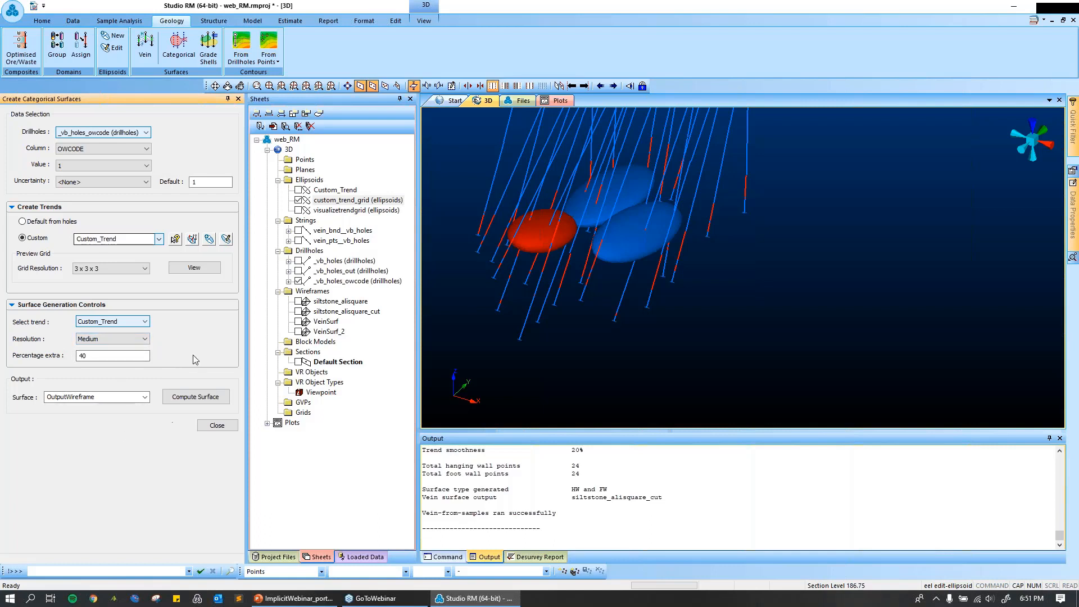
Hide the custom_trend_grid ellipsoids and load the Categorical_tr wireframe from the project files into the 3D view.
click(299, 200)
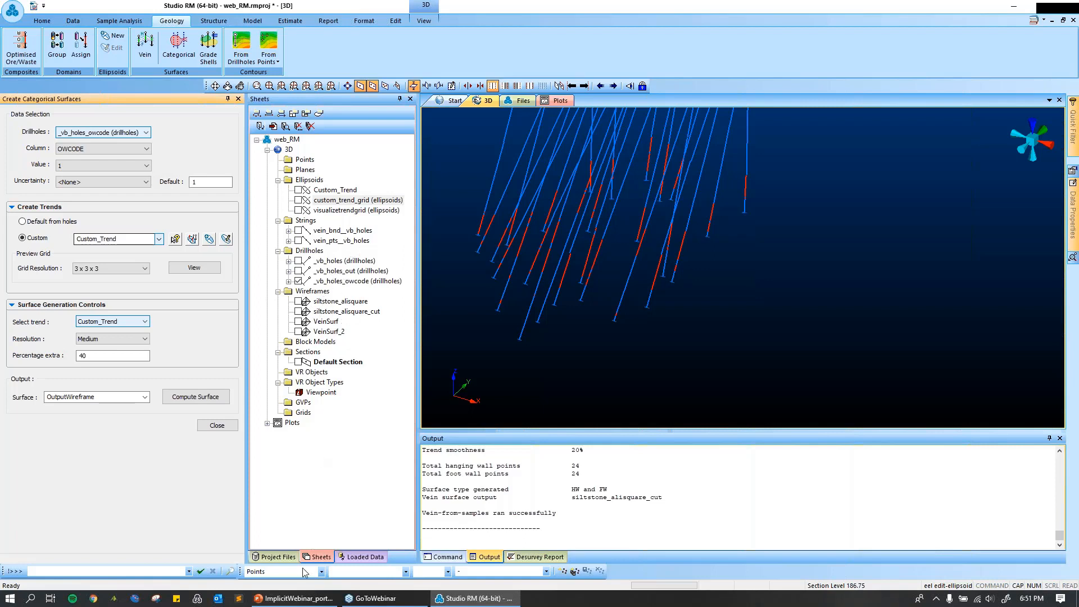
click(278, 557)
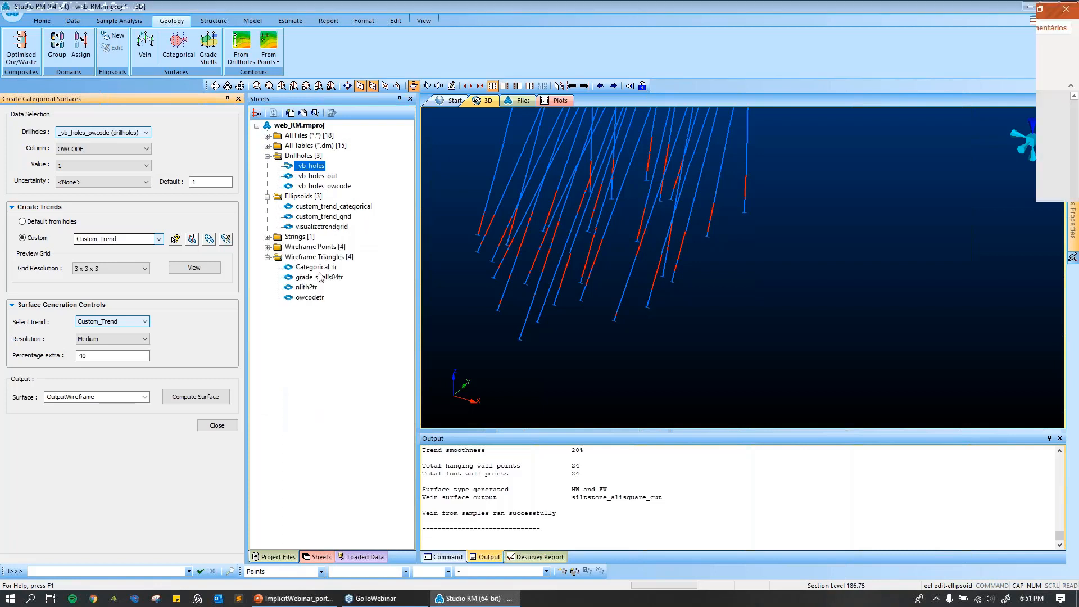
click(324, 268)
drag(327, 271, 667, 280)
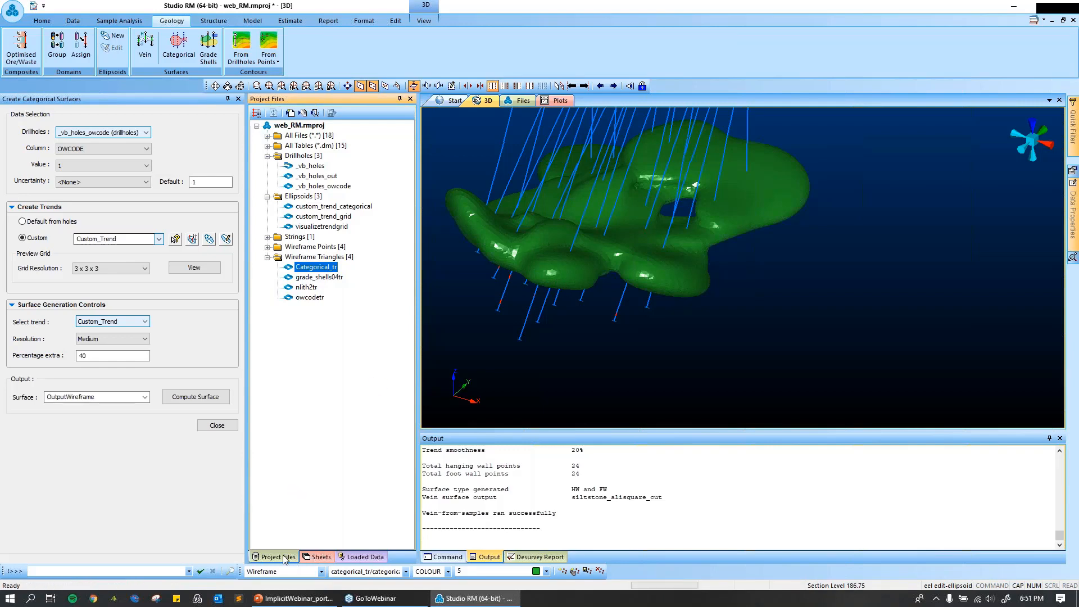
Check the display settings of the second categorical_tr/categorical_pt wireframe overlay.
click(319, 557)
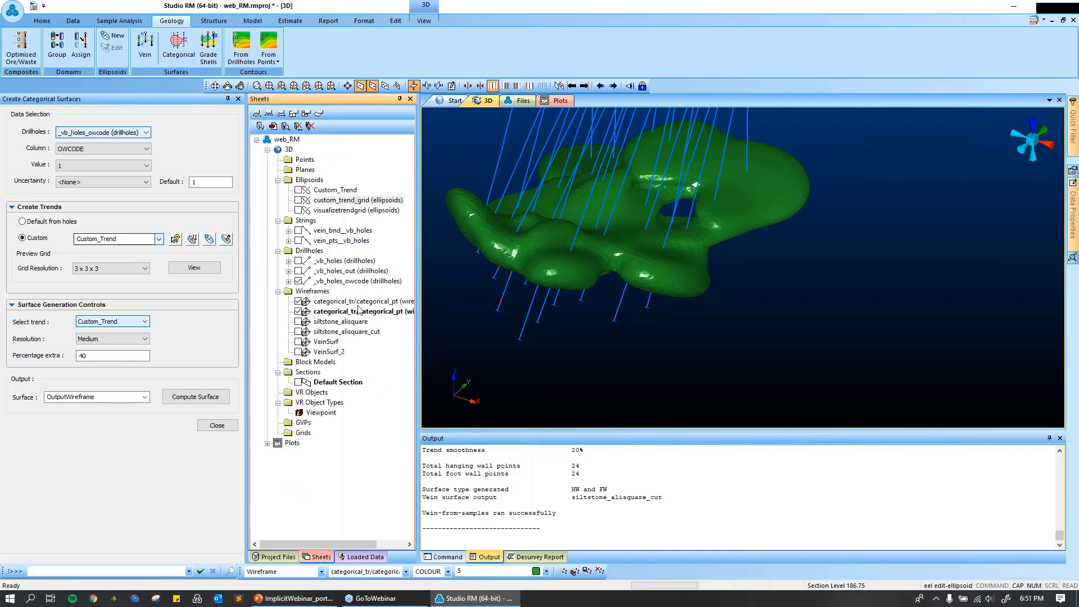
double_click(395, 313)
click(682, 203)
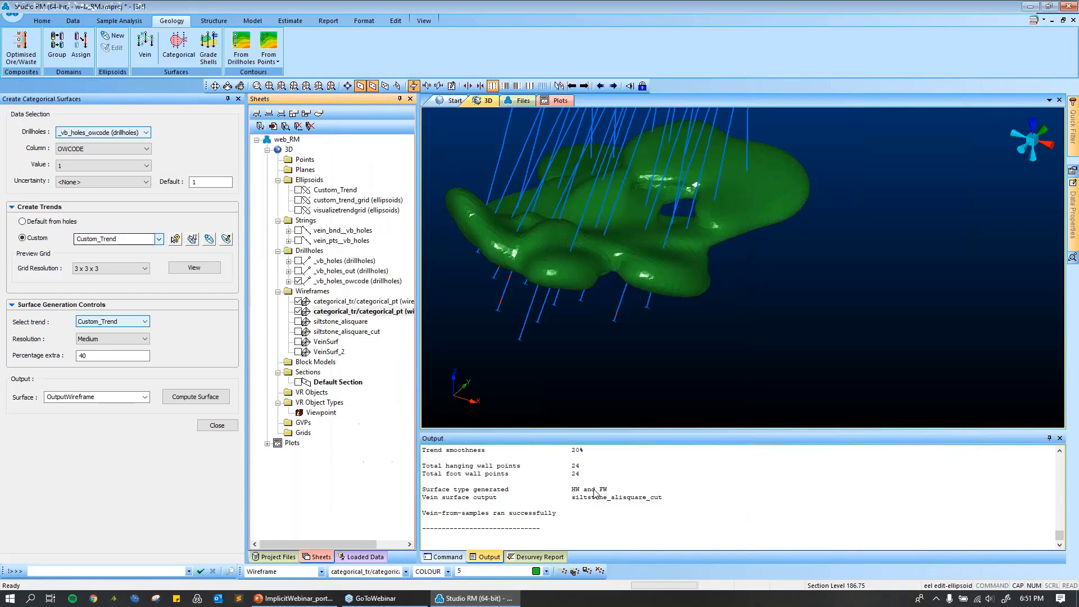
click(578, 495)
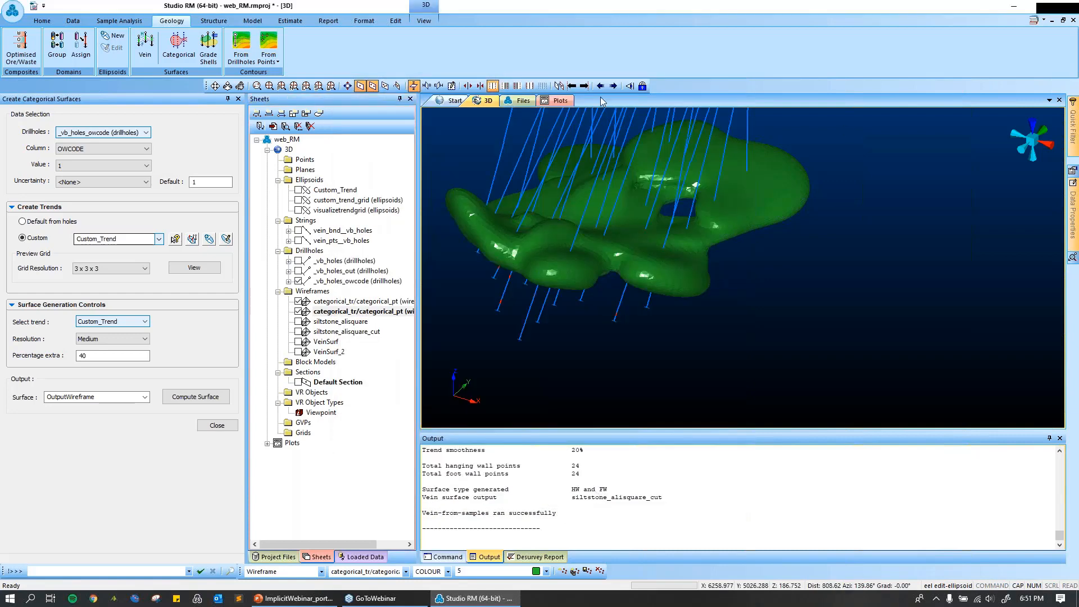
Define a vertical two-point section in plan view along the western north-south drillholes and clip the data behind it.
click(282, 86)
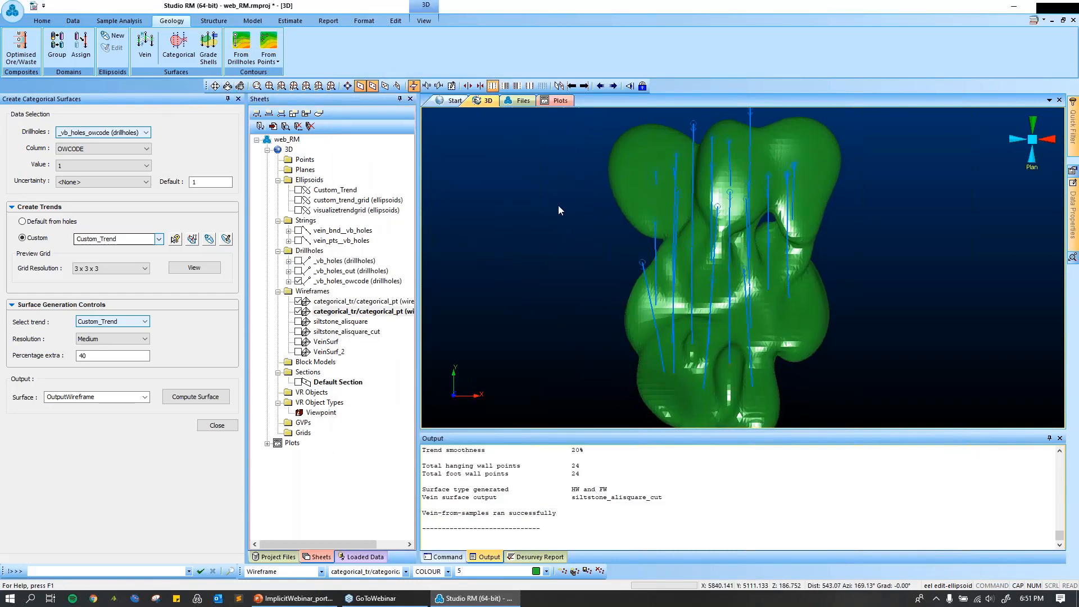
click(385, 86)
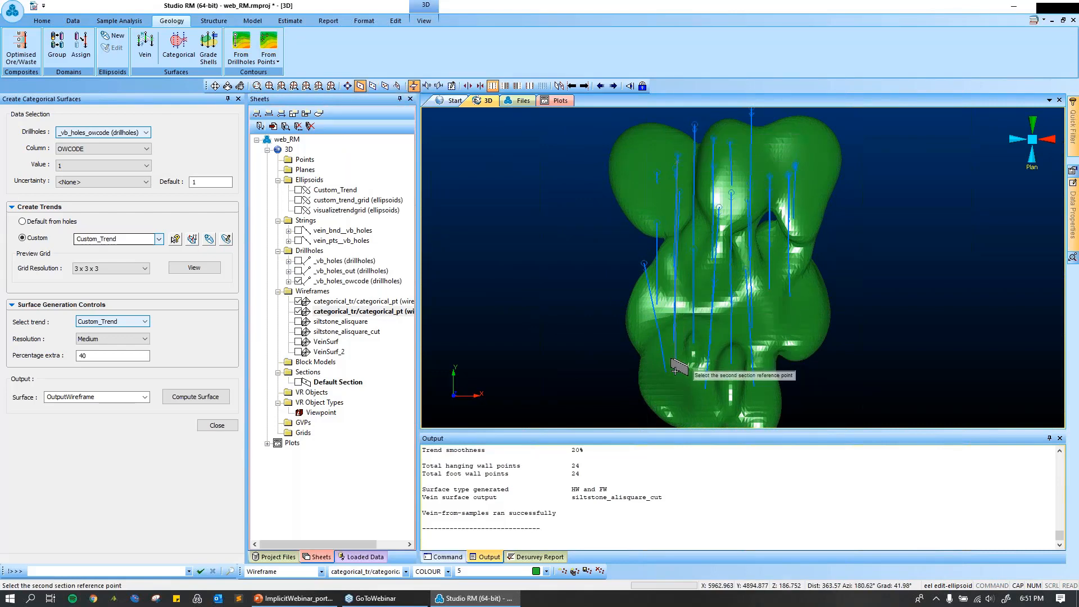
click(692, 370)
click(535, 336)
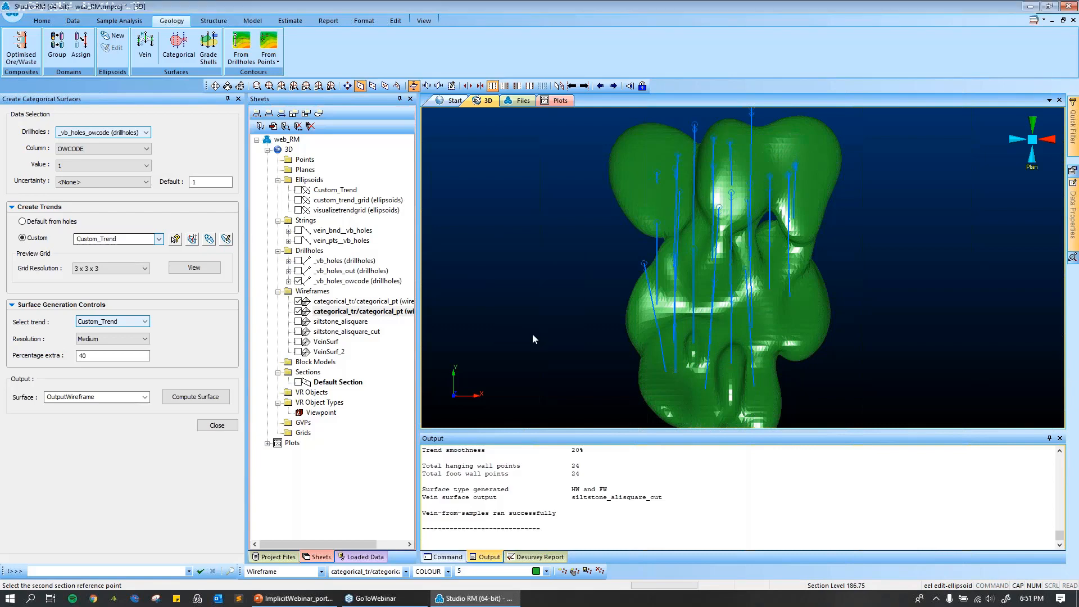
click(506, 87)
click(516, 86)
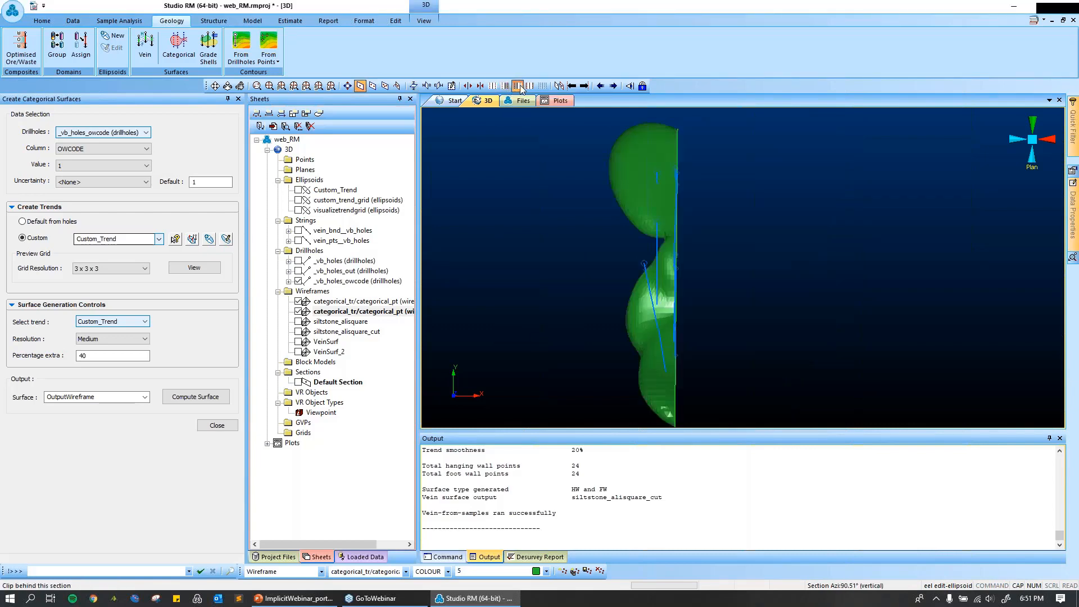
Align the view to the section and enable interactive section editing with front clipping in an enlarged 3D view.
click(424, 21)
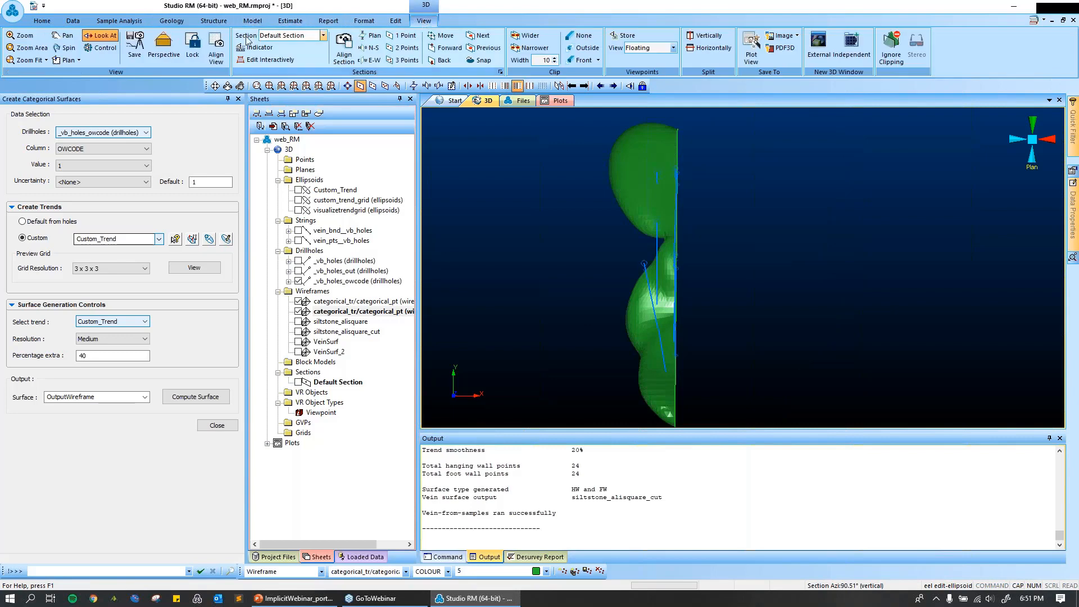
click(216, 55)
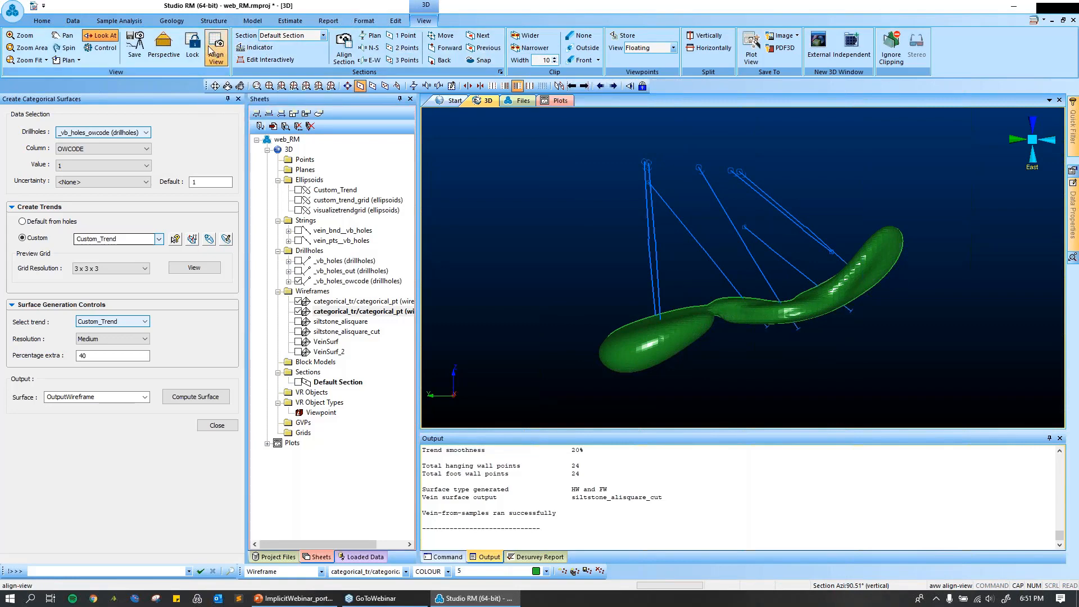
click(260, 60)
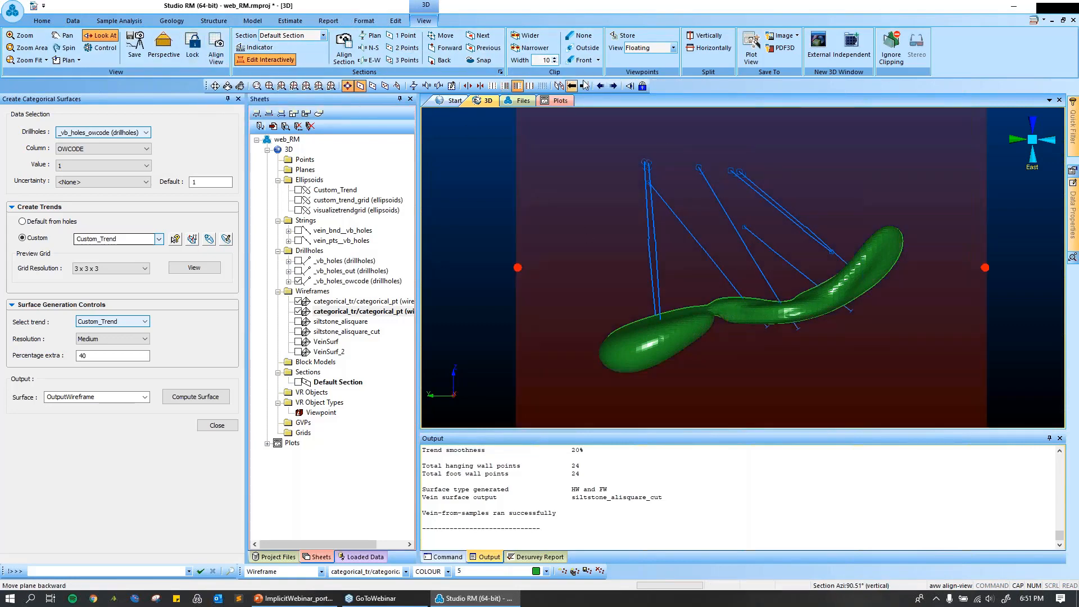
click(584, 60)
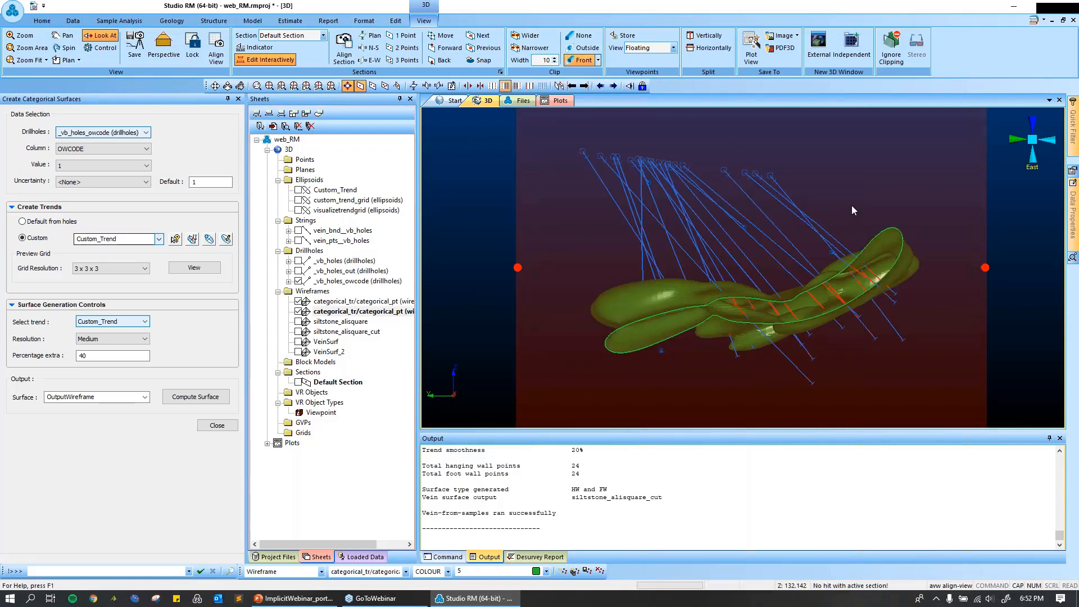
click(400, 99)
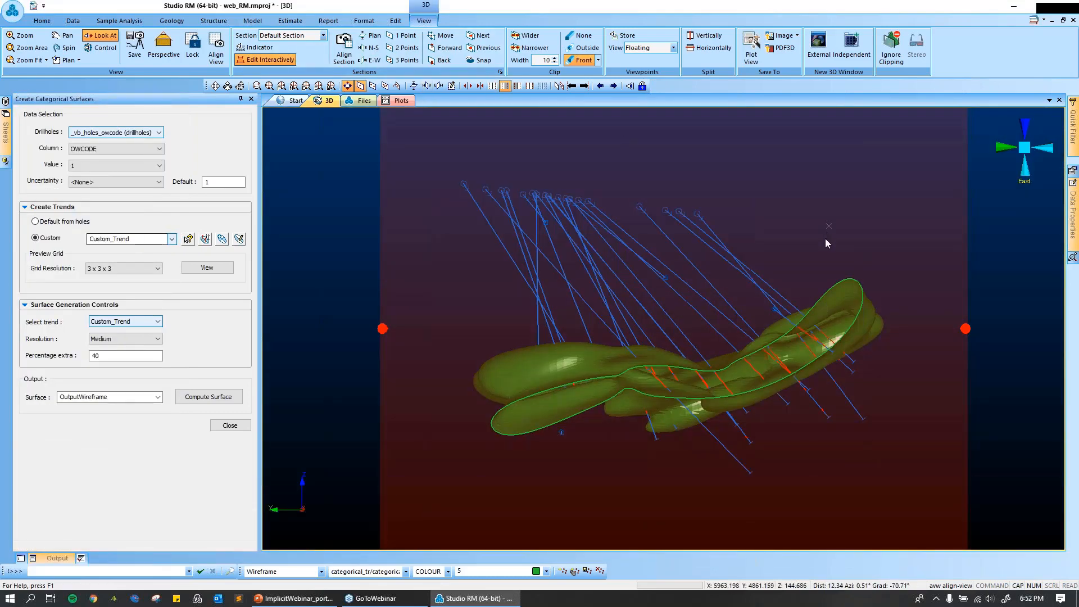
Try to move the clipped section plane through the categorical wireframe, and turn section clipping off.
mouse_move(823, 238)
mouse_down()
mouse_move(824, 225)
mouse_move(826, 257)
mouse_move(794, 188)
mouse_move(786, 262)
mouse_move(772, 266)
mouse_move(778, 256)
mouse_move(776, 325)
mouse_up()
scroll(770, 242, down, 5)
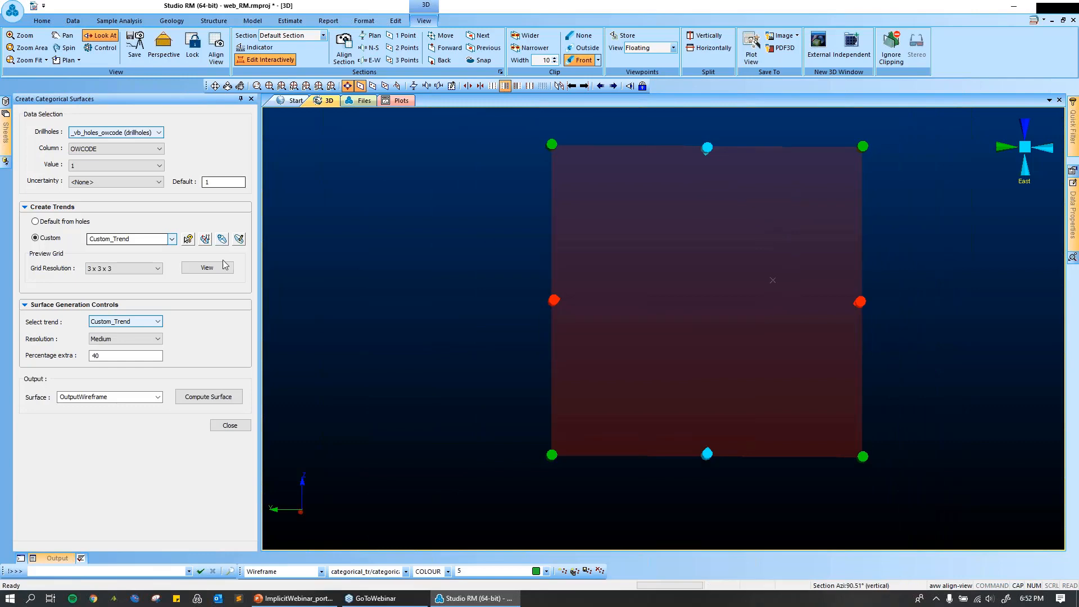
key(Escape)
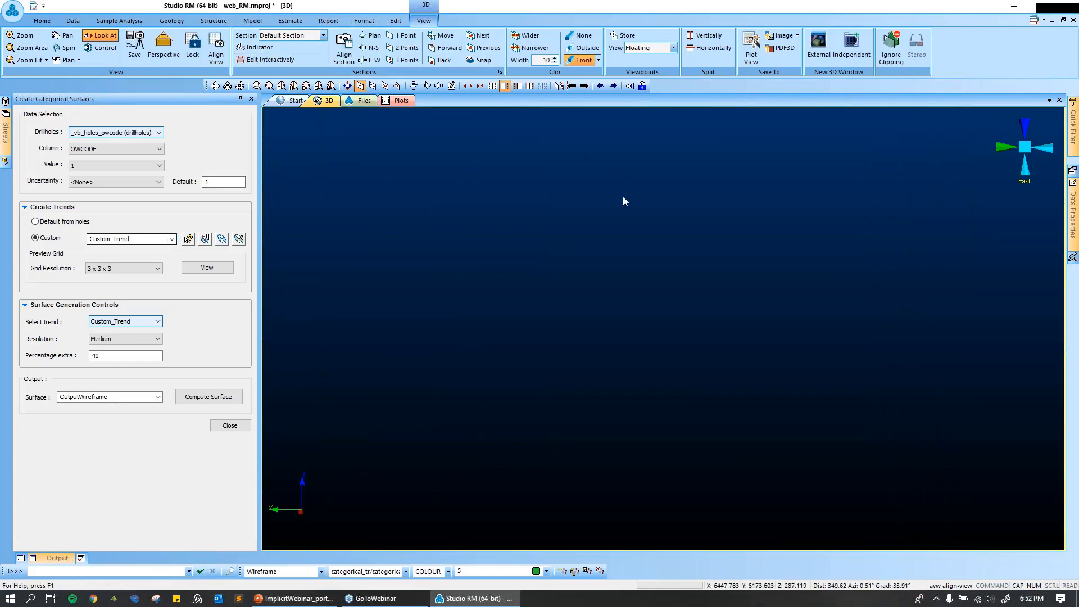
click(575, 37)
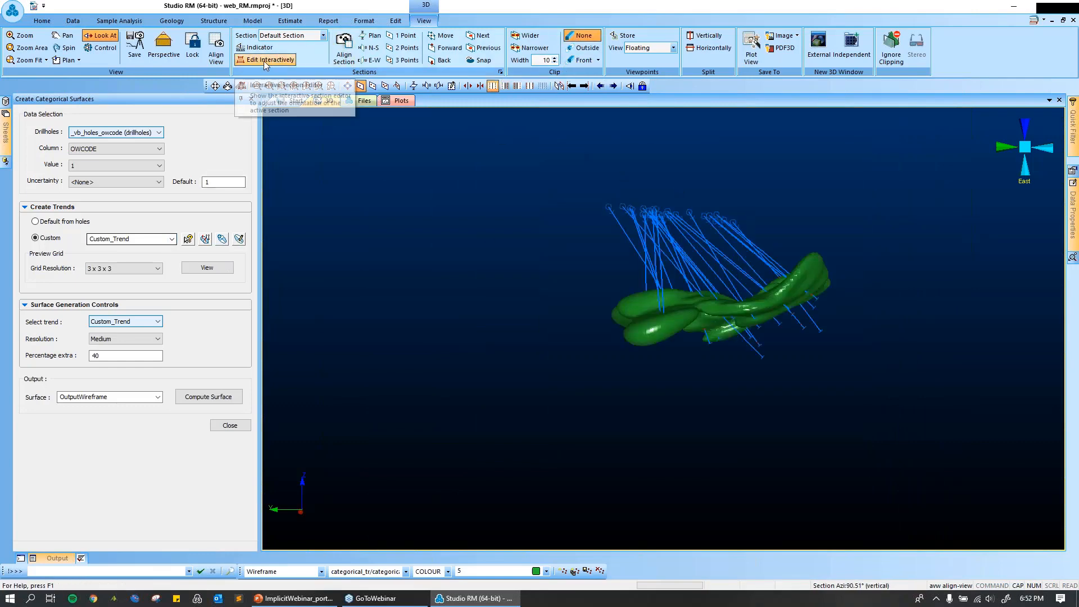
click(293, 60)
click(583, 60)
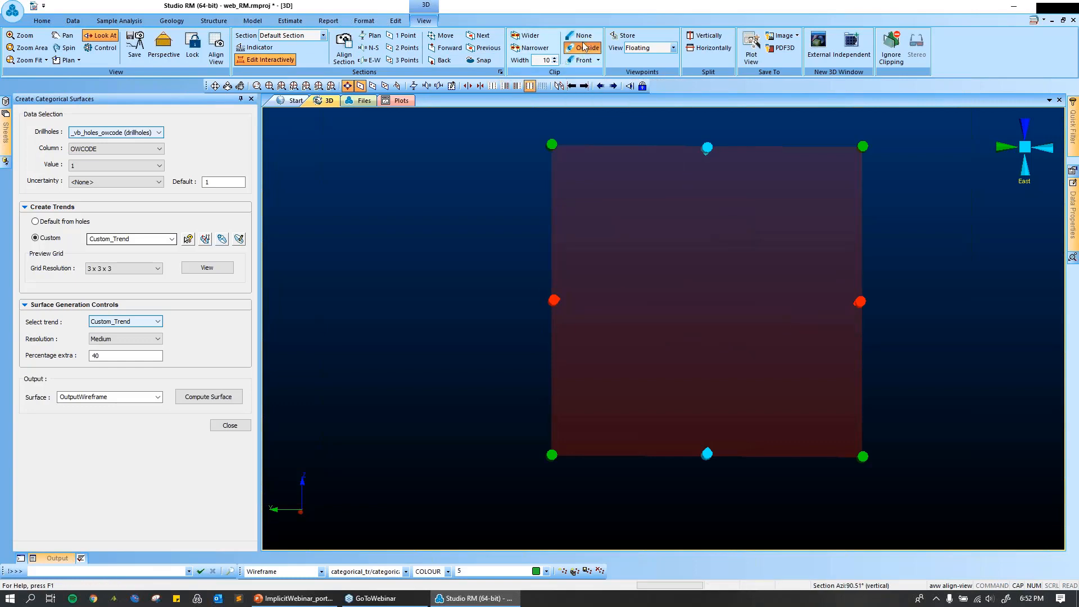
click(584, 60)
scroll(747, 320, up, 4)
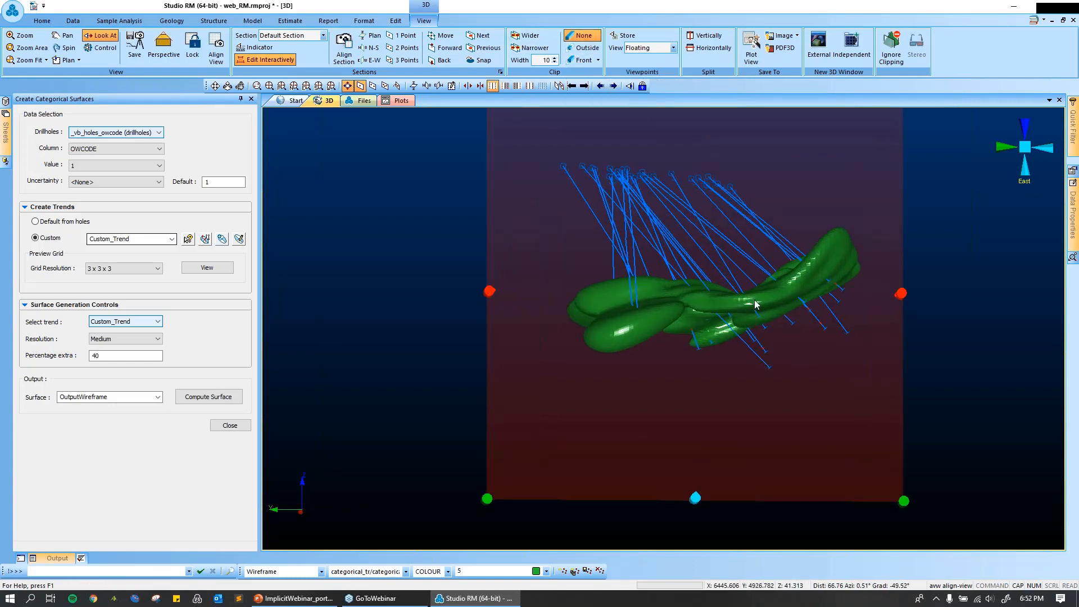
Place a North-South section through a point picked on the middle of the categorical wireframe.
shift+drag(833, 206, 678, 332)
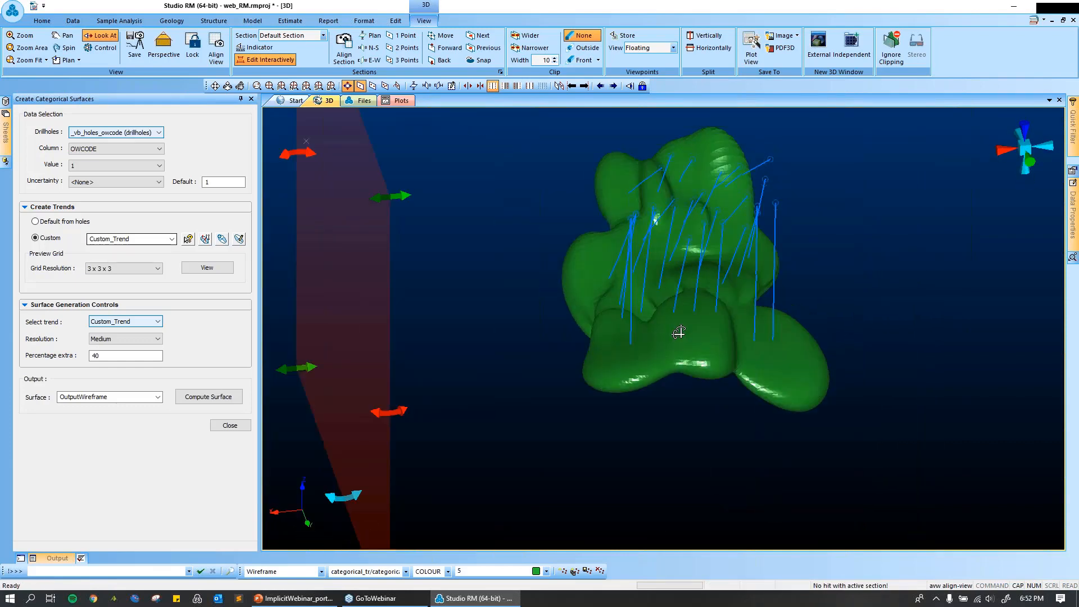
click(364, 86)
click(669, 212)
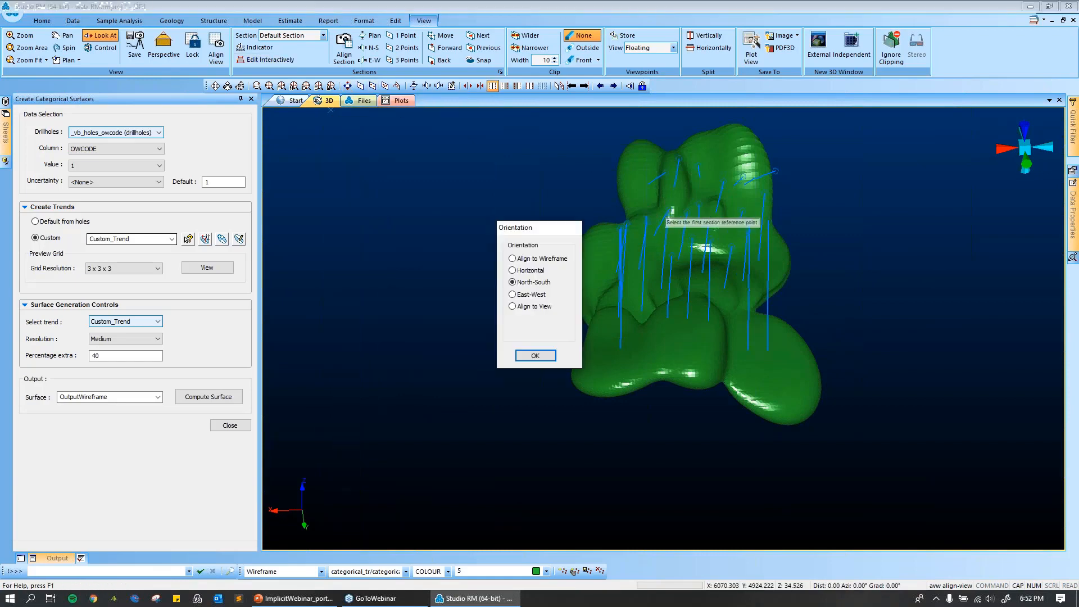
click(538, 355)
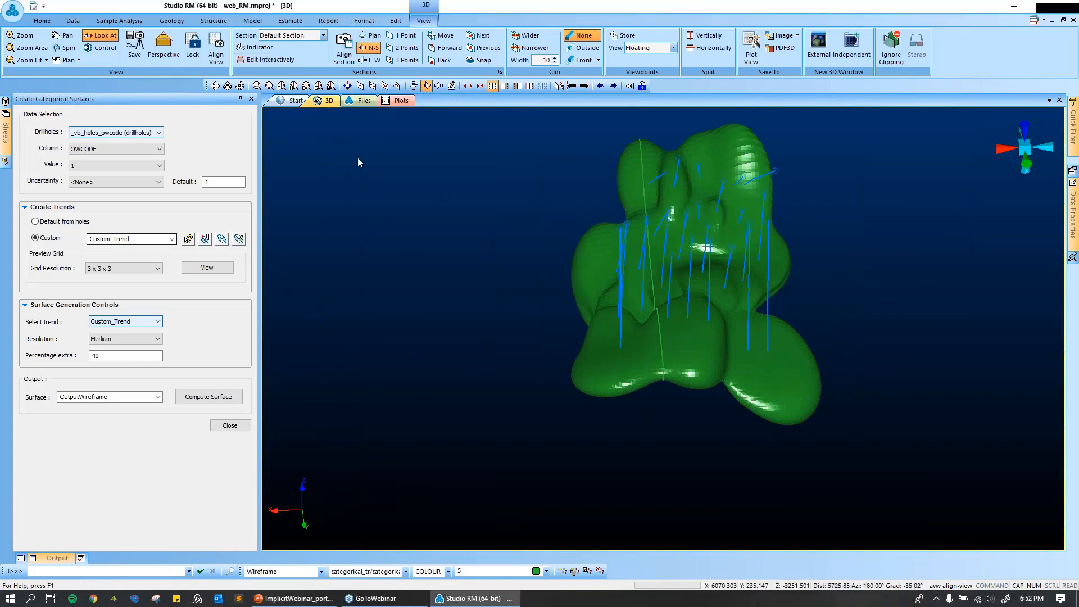
Sweep the North-South section interactively with front clipping to about 6114 E, comparing the wireframe outline with the drillhole intercepts.
click(269, 59)
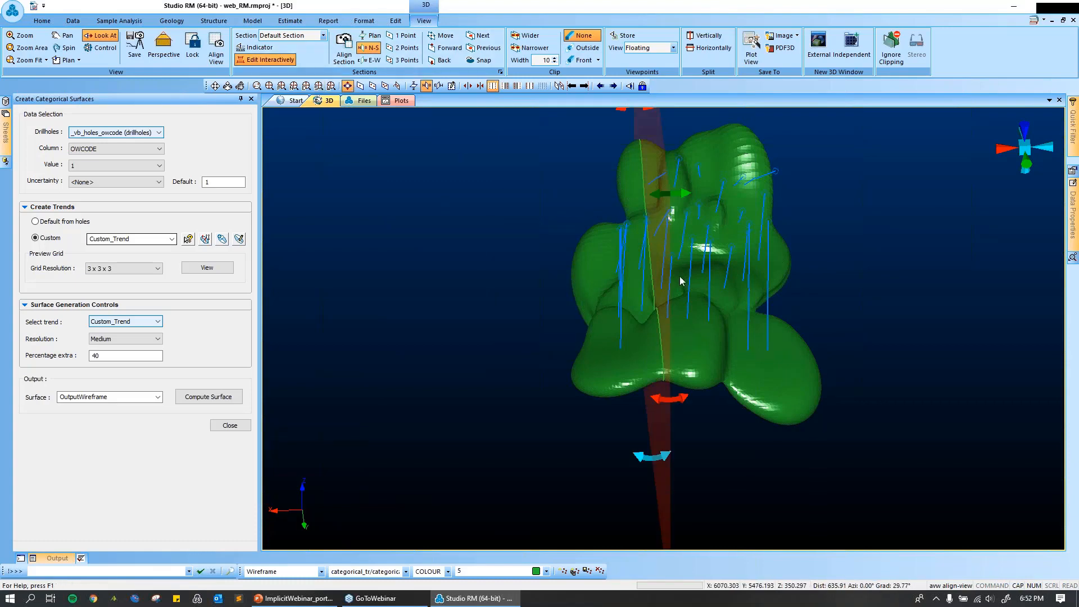
drag(679, 281, 465, 234)
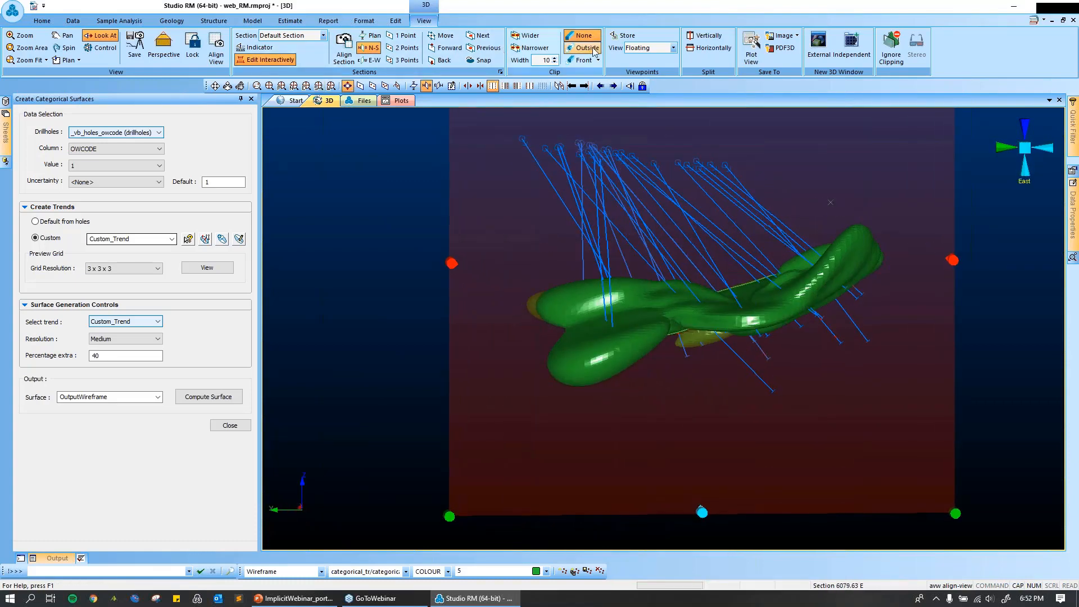
click(583, 60)
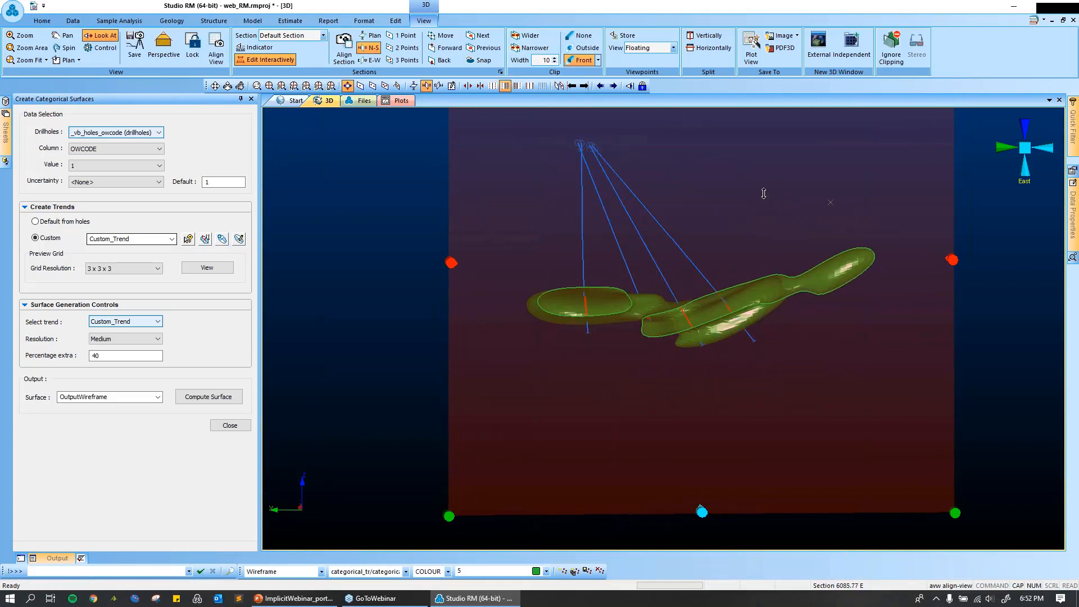
drag(763, 194, 817, 267)
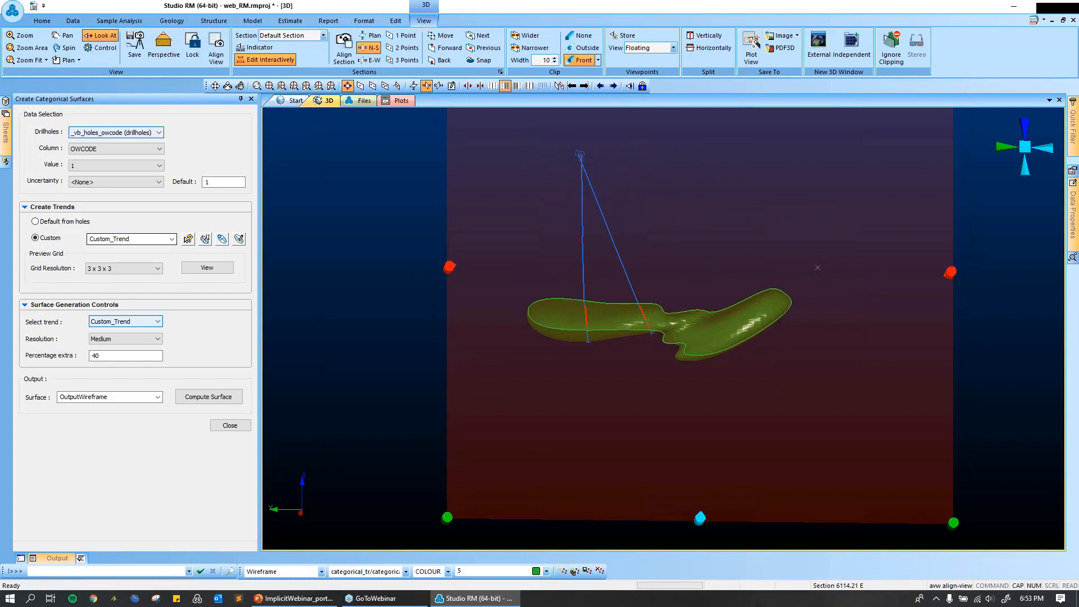
Switch to the PowerPoint presentation, start its slide show and advance to the Grade Shell Generation slide.
click(480, 603)
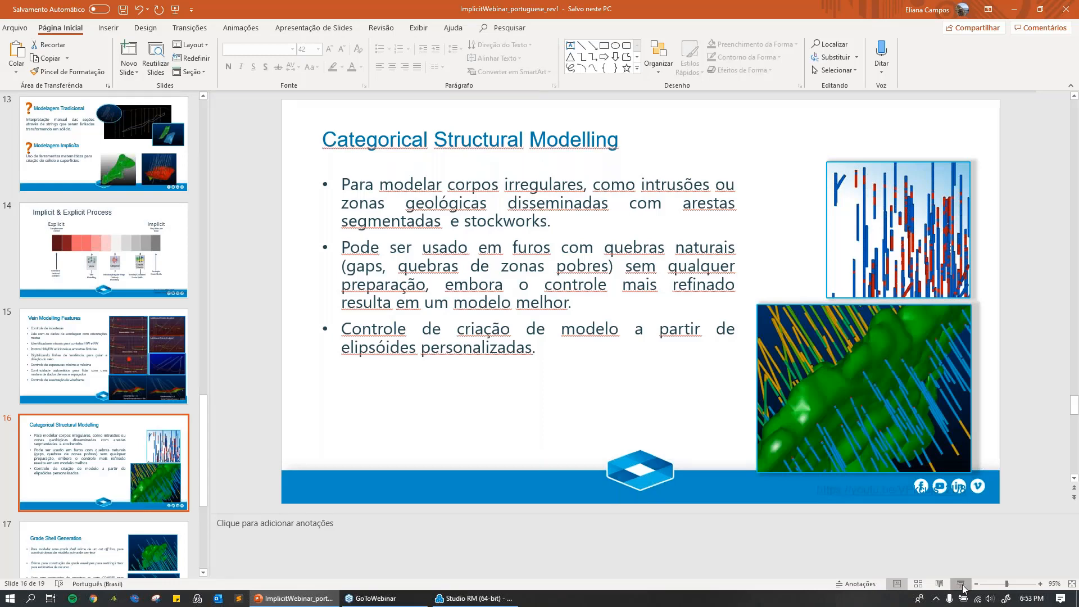
click(961, 584)
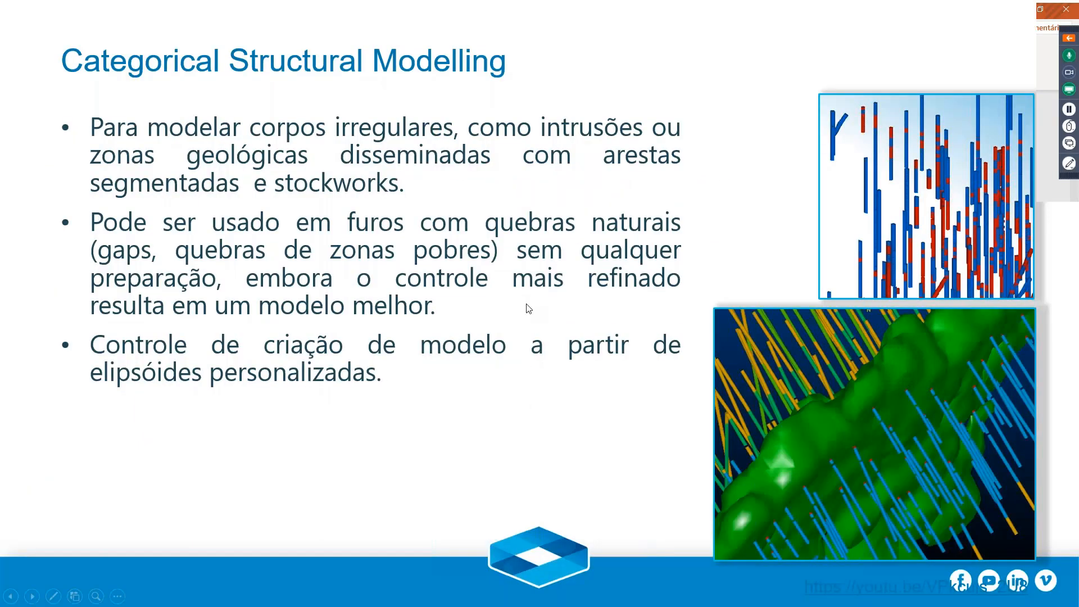
key(Right)
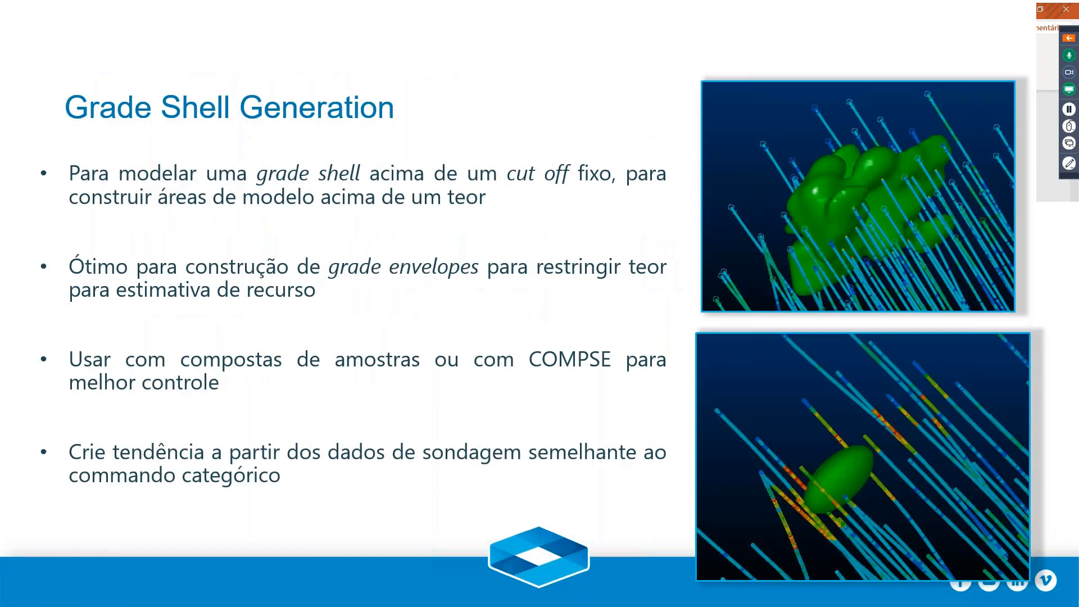
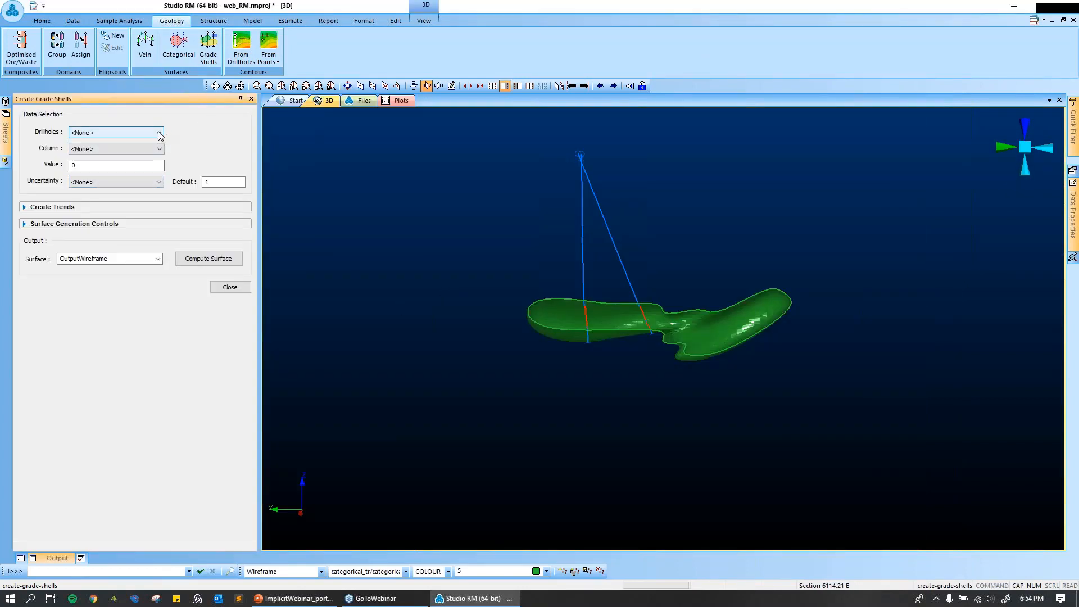
Set up the grade shells with the _vb_holes_owcode drillholes, column AU and value 0.4, and show the trend and surface generation settings.
click(159, 134)
click(137, 165)
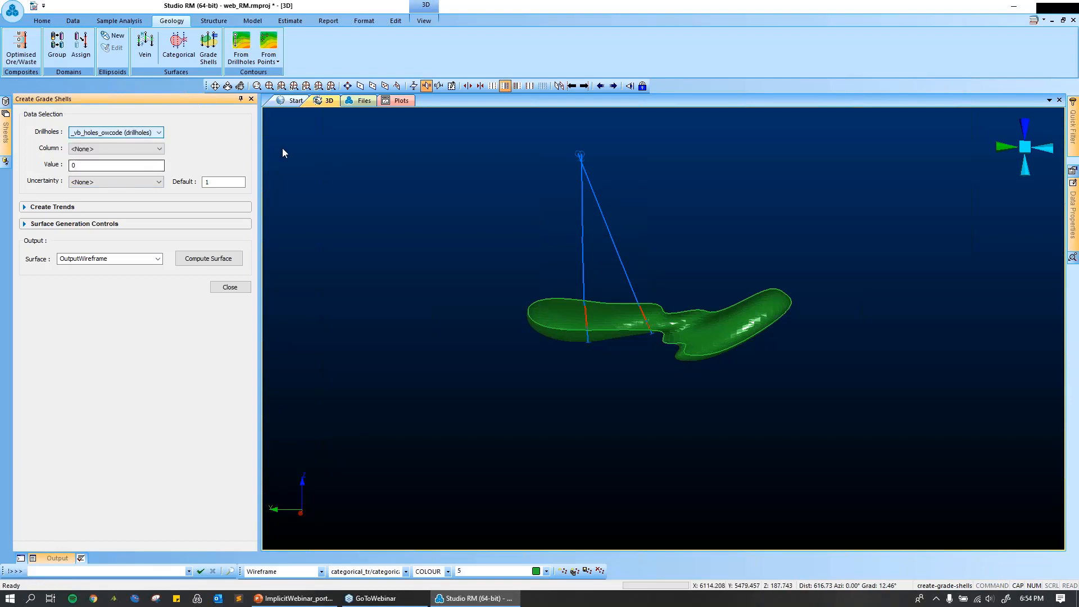
click(157, 151)
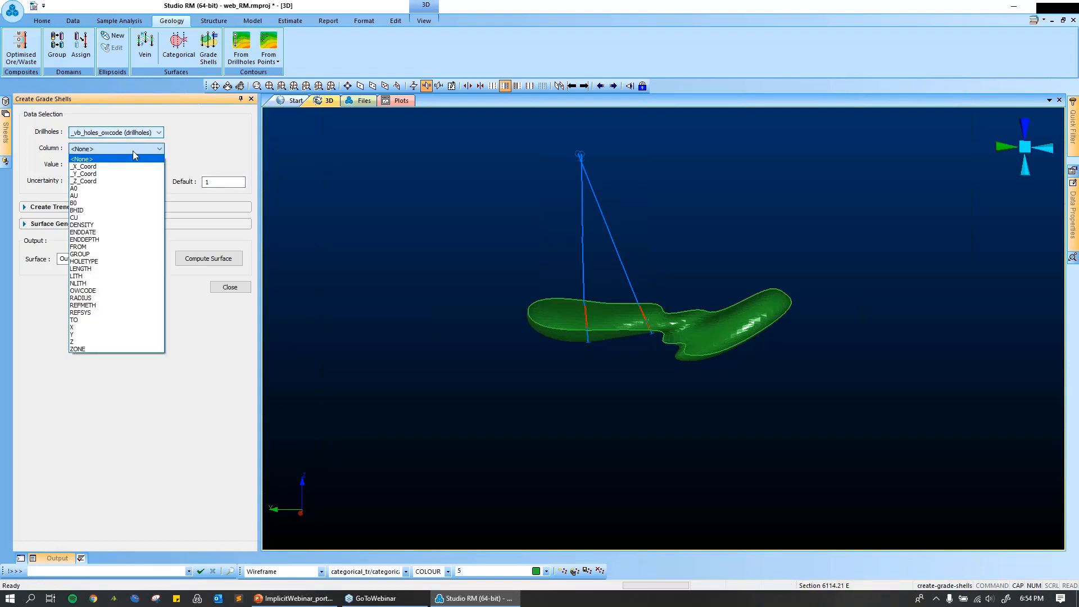
click(103, 196)
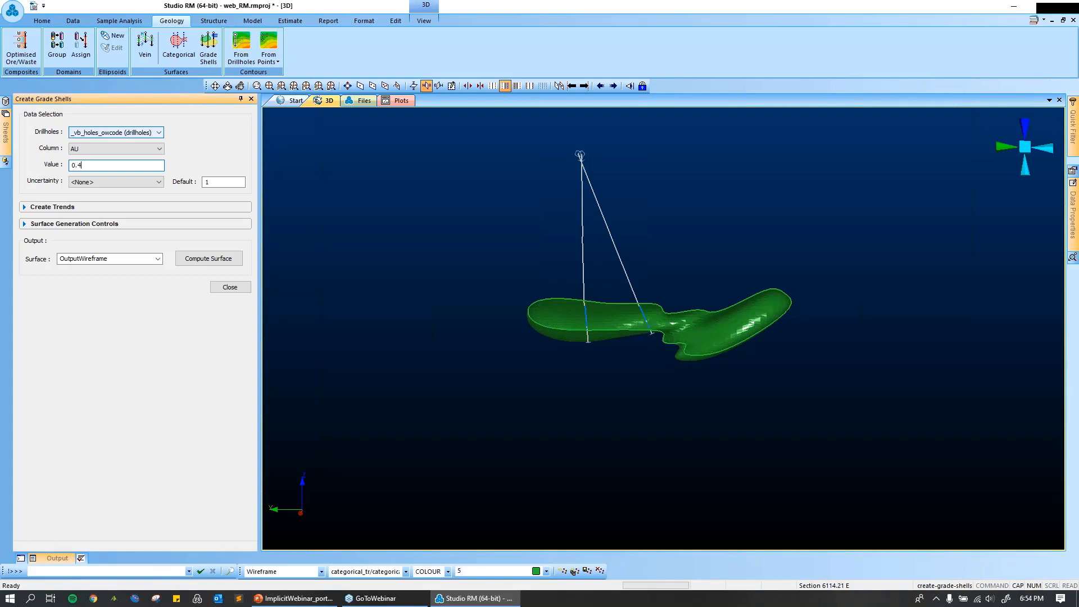
click(51, 209)
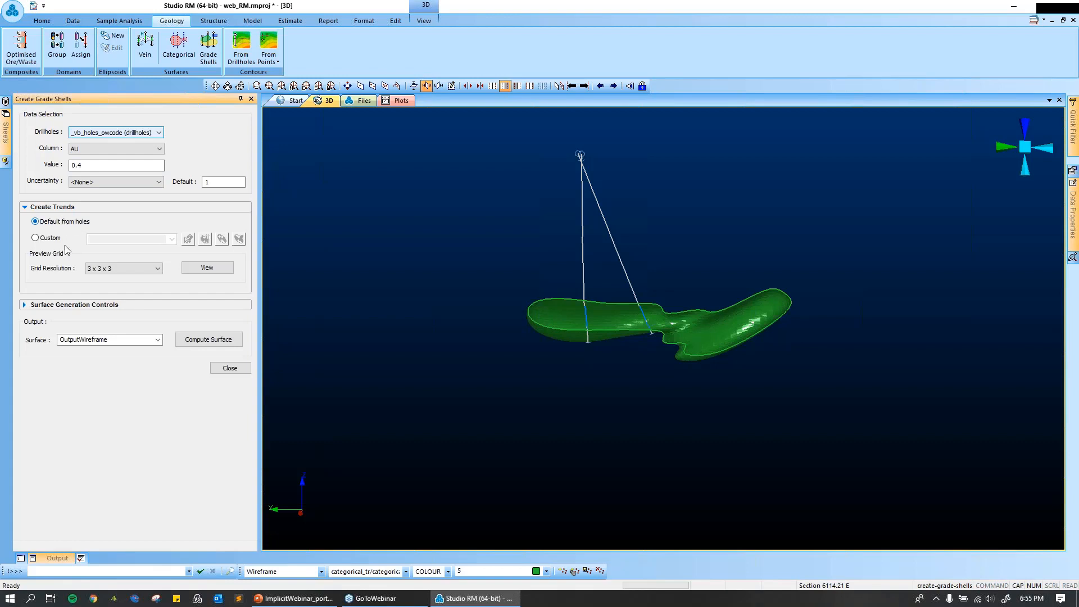
click(71, 305)
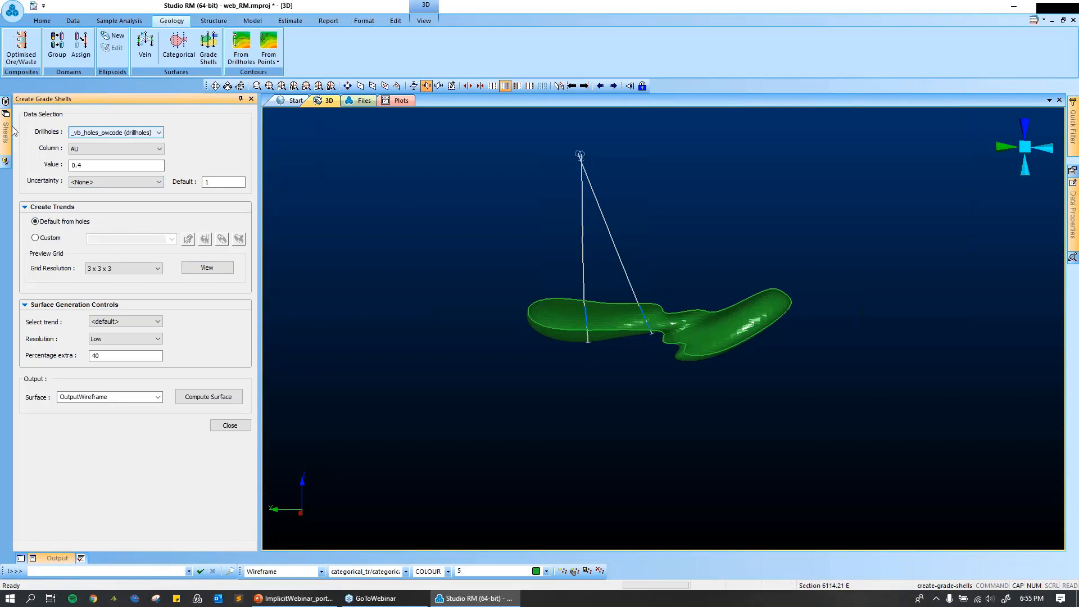
Hide both categorical_tr/categorical_pt wireframes and turn section clipping off so all the drillholes are displayed.
mouse_move(6, 133)
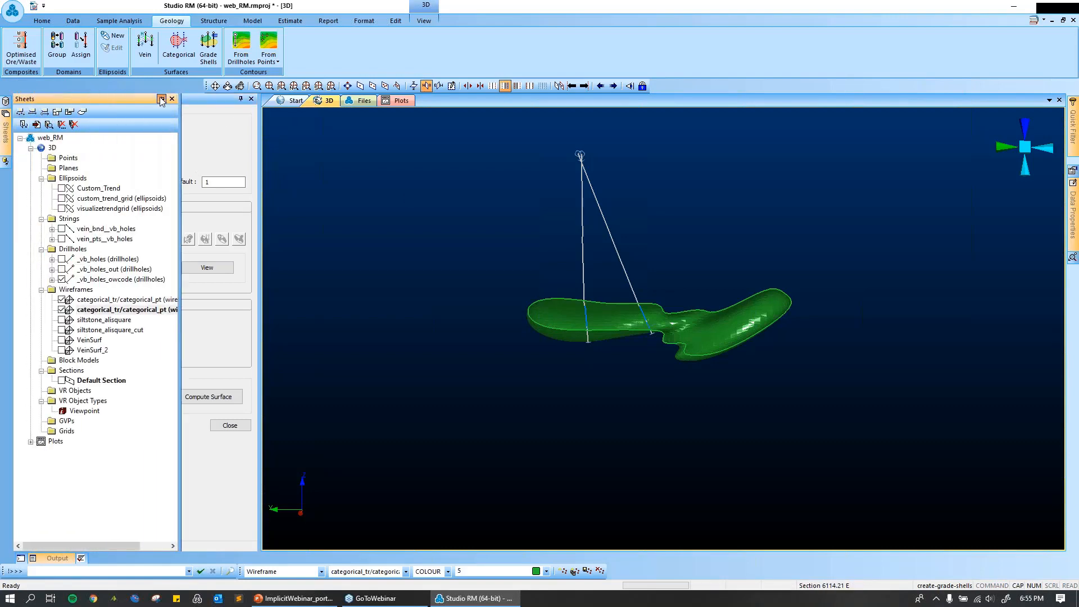
click(161, 99)
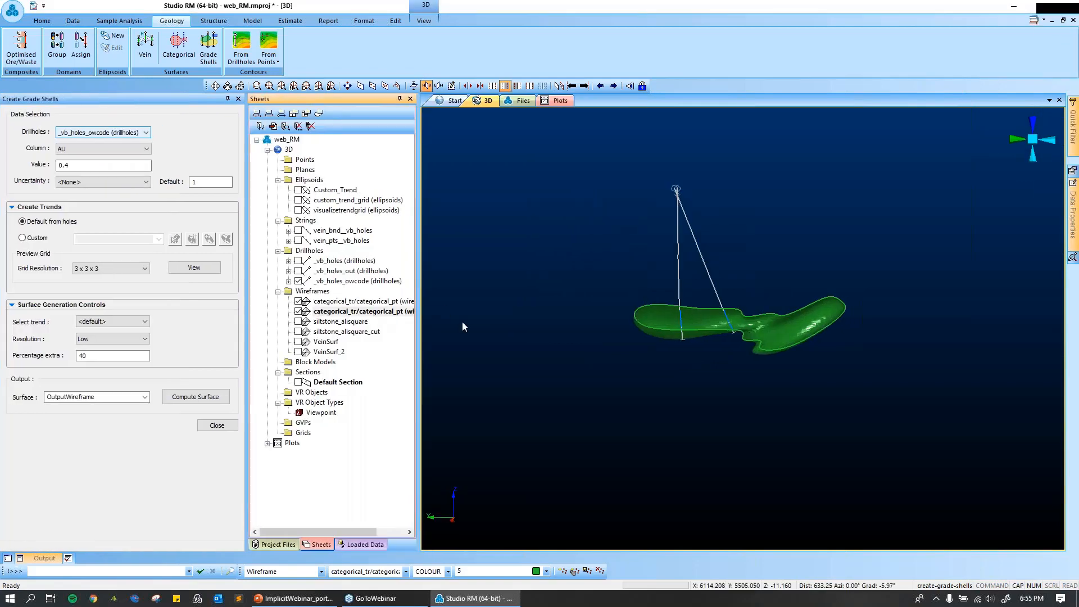
drag(419, 270, 468, 273)
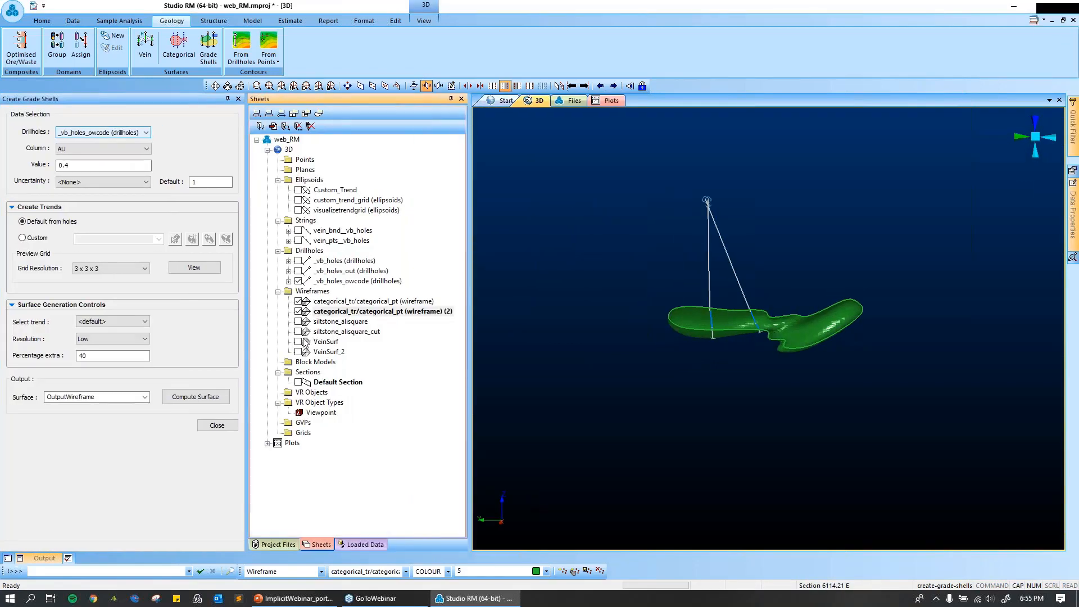
click(298, 311)
click(298, 301)
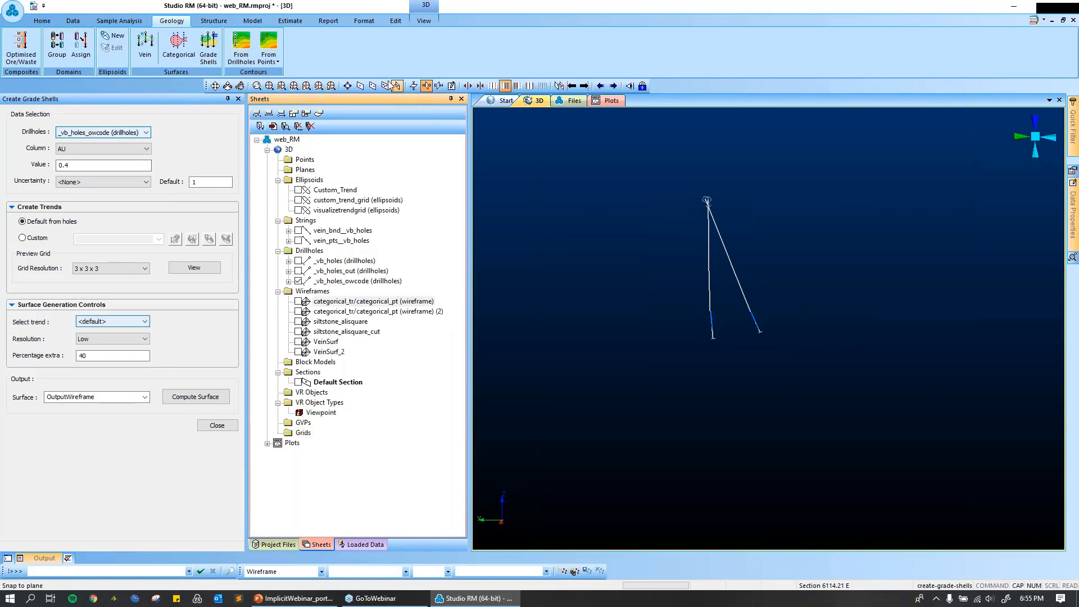
click(282, 86)
click(495, 87)
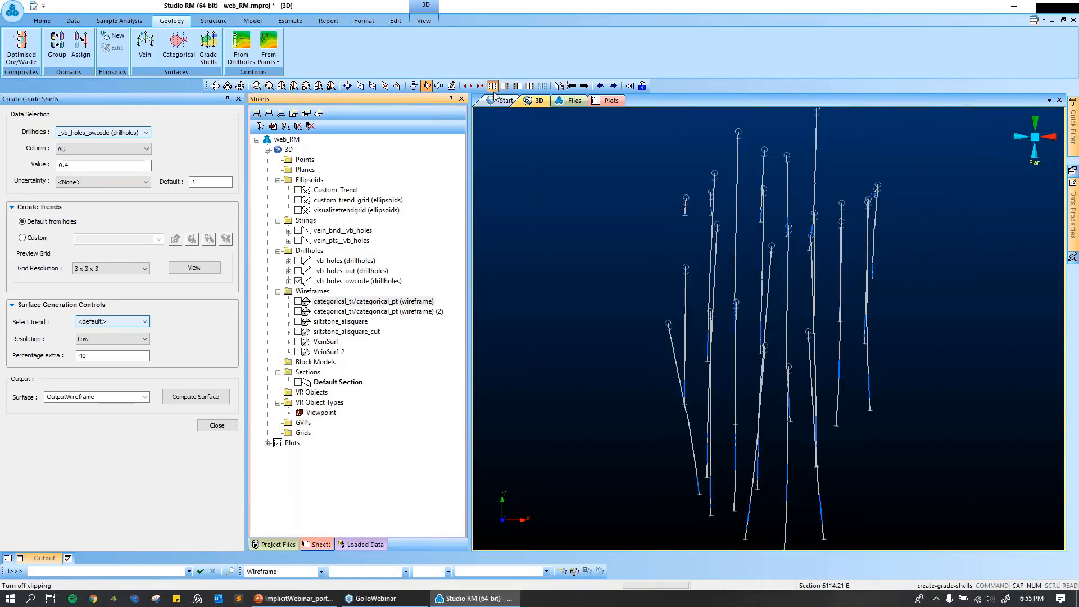
drag(650, 320, 680, 303)
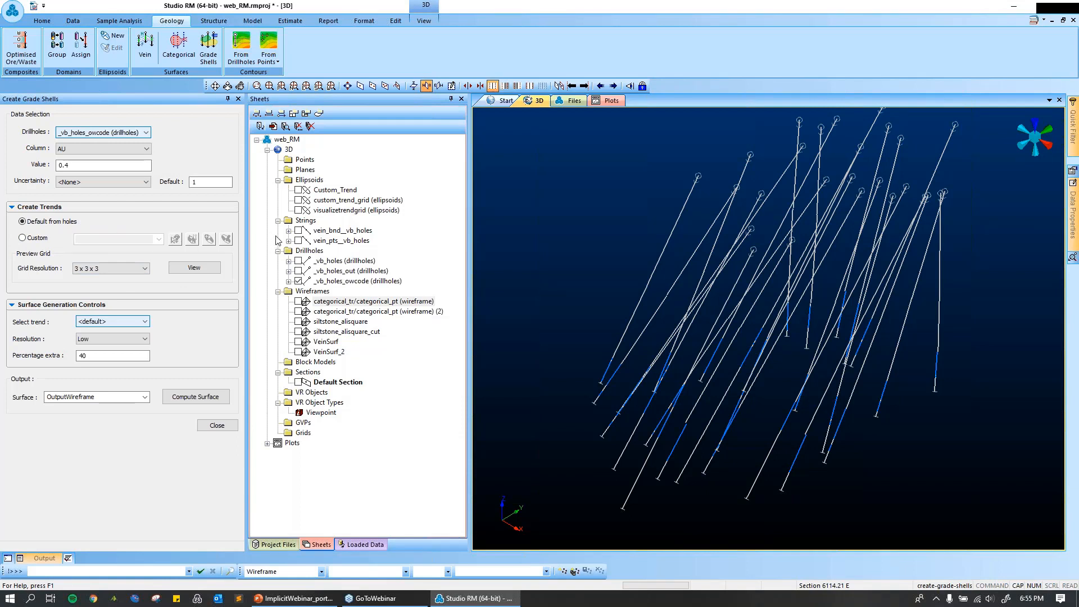
Load the existing grade_shells04tr wireframe from the project files into the 3D view.
click(211, 392)
click(290, 545)
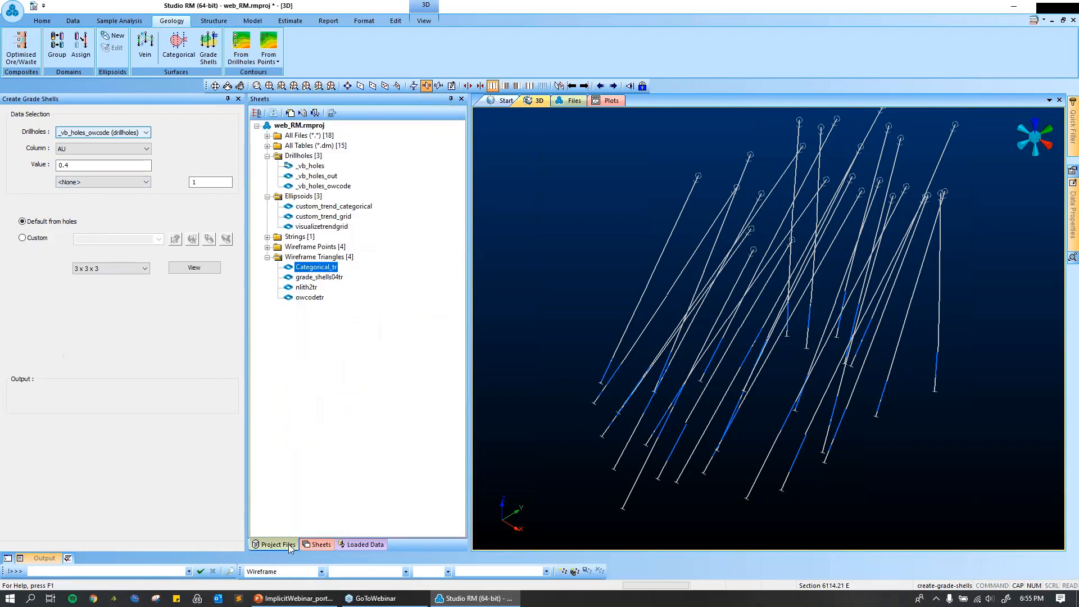
click(335, 278)
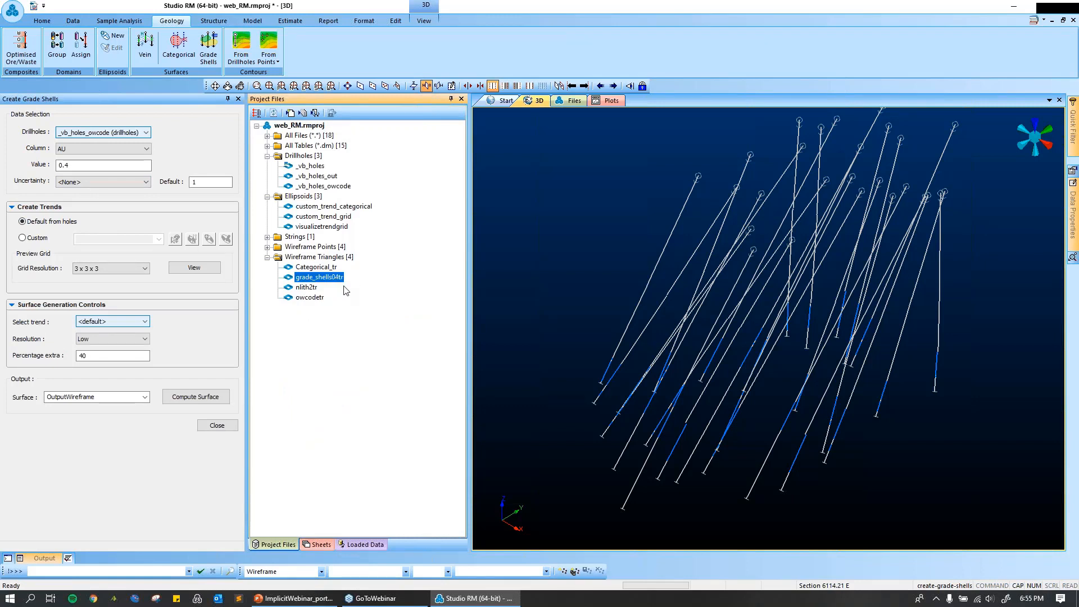
drag(336, 282, 578, 284)
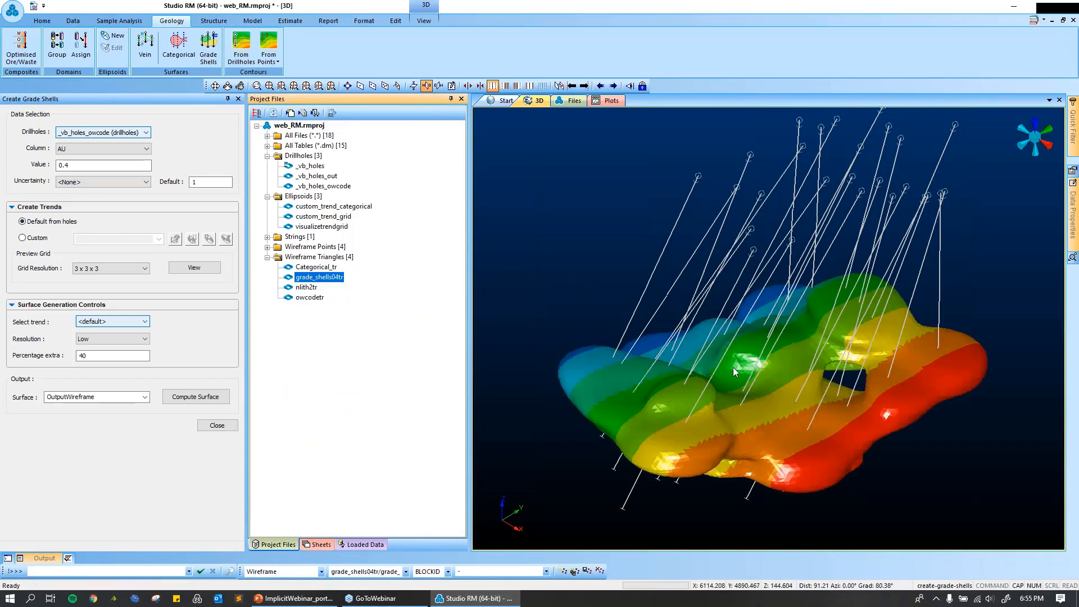
Color the grade_shells04tr wireframe with a fixed light grey instead of the _X_Coord legend.
double_click(801, 452)
click(424, 256)
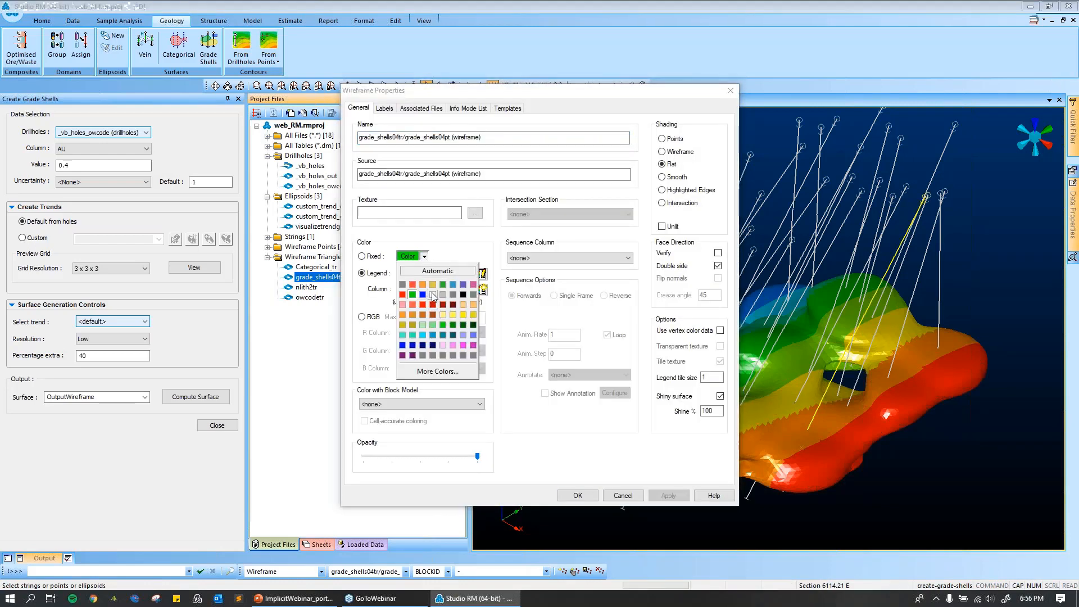
click(433, 297)
click(667, 495)
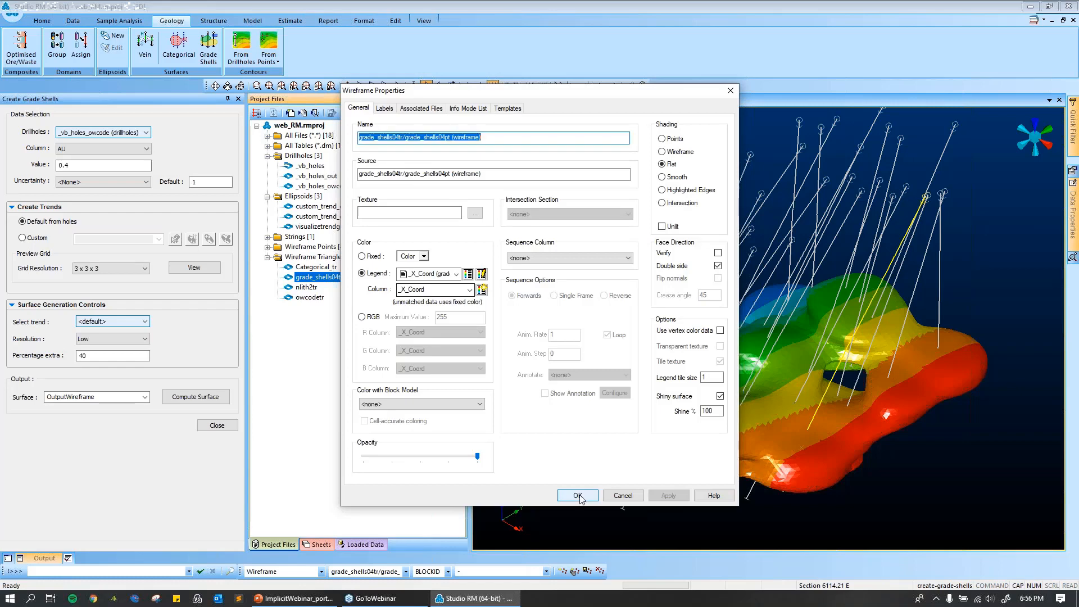
click(361, 256)
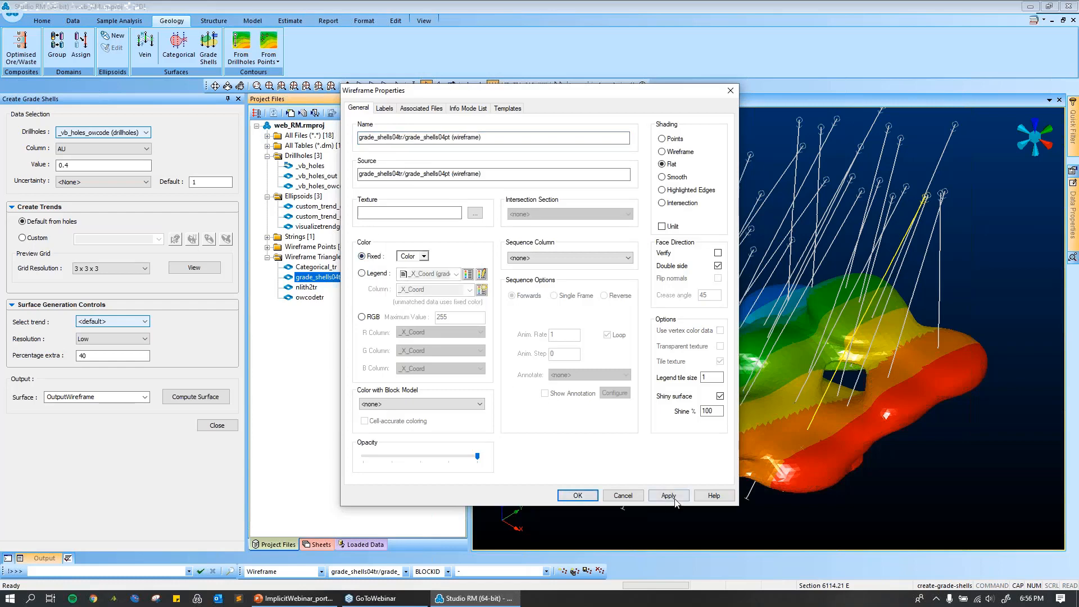
click(668, 495)
click(578, 495)
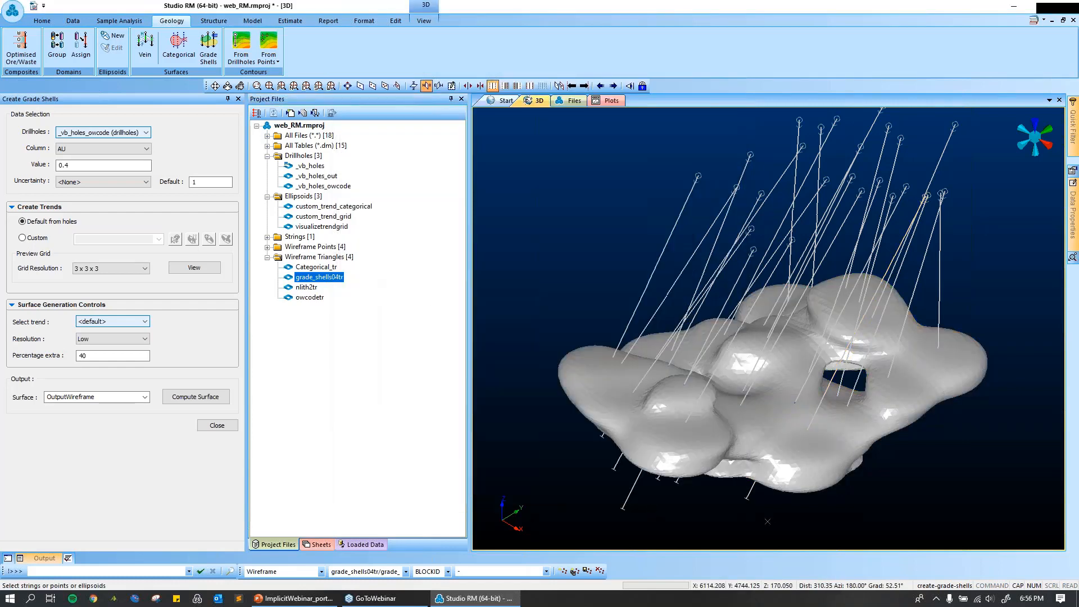
Create a vertical section from two points picked along the western side of the grade shell.
drag(648, 423, 661, 423)
scroll(661, 423, up, 3)
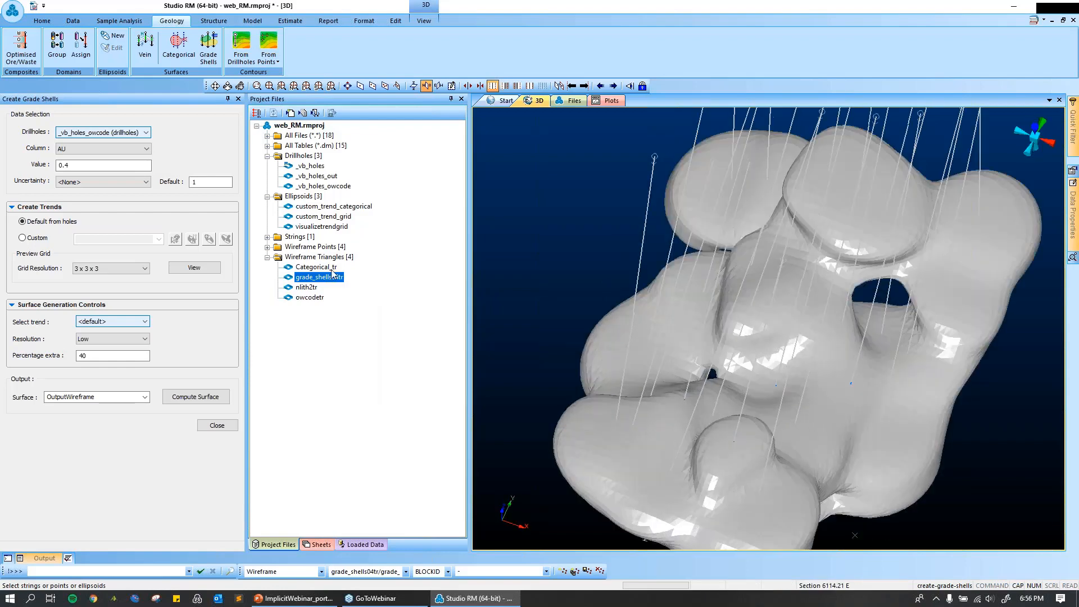
drag(760, 319, 711, 278)
click(332, 268)
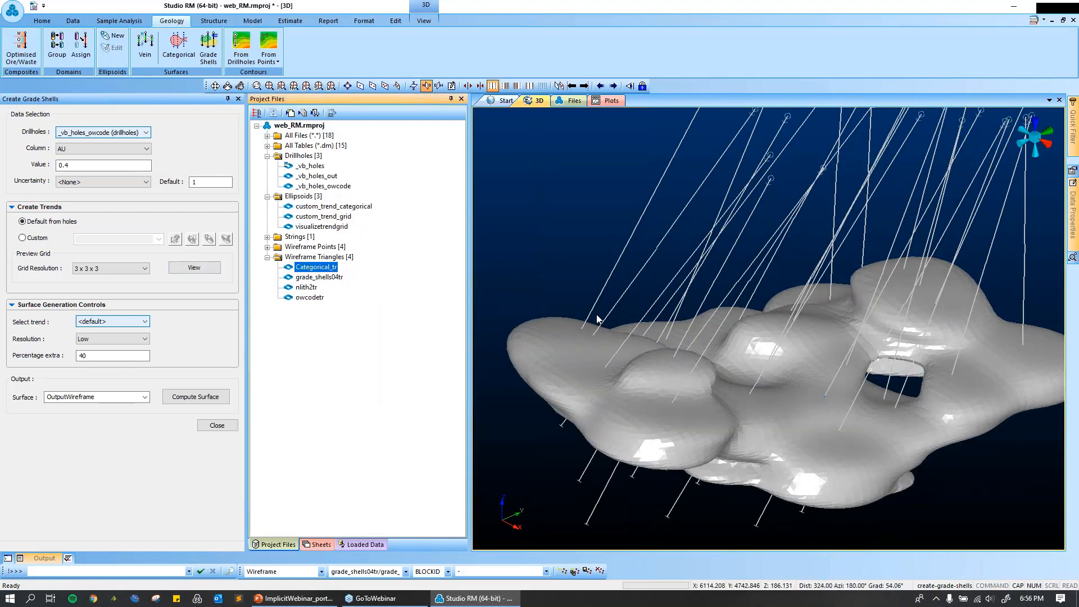
drag(692, 298, 722, 321)
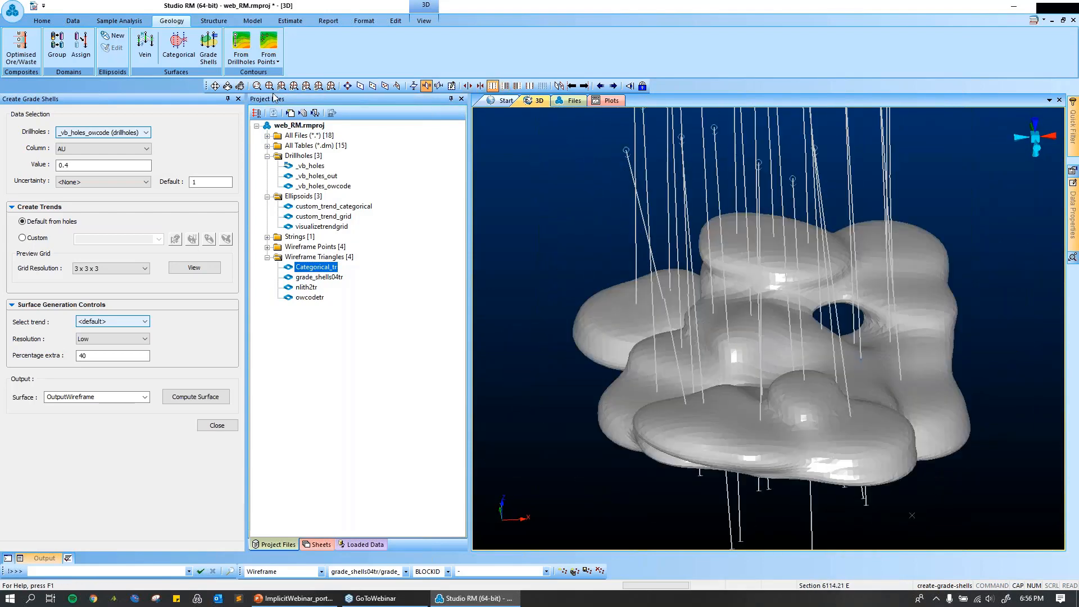
click(373, 86)
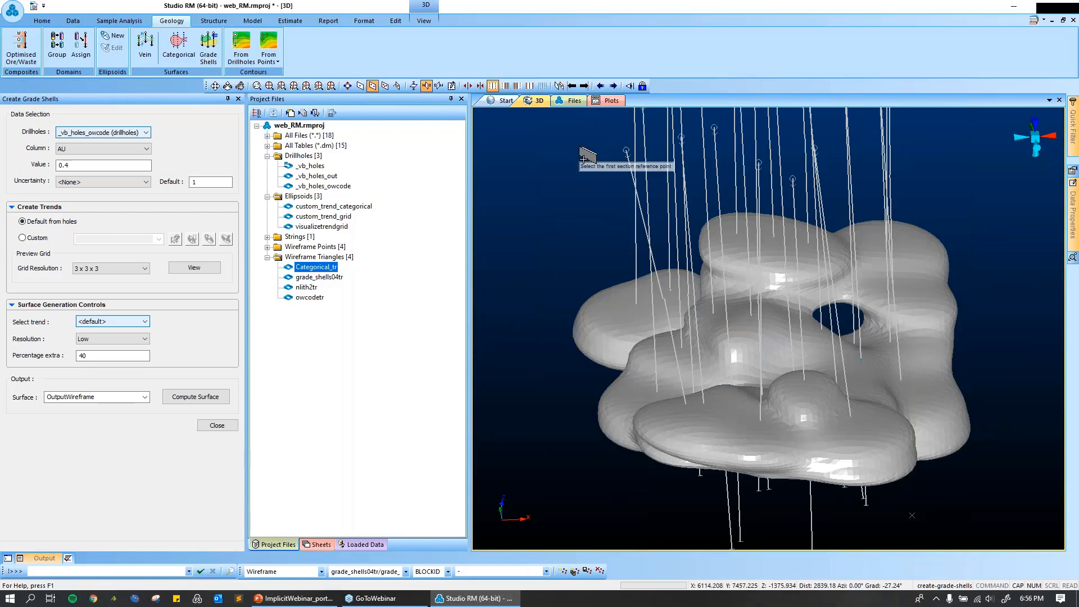
click(636, 114)
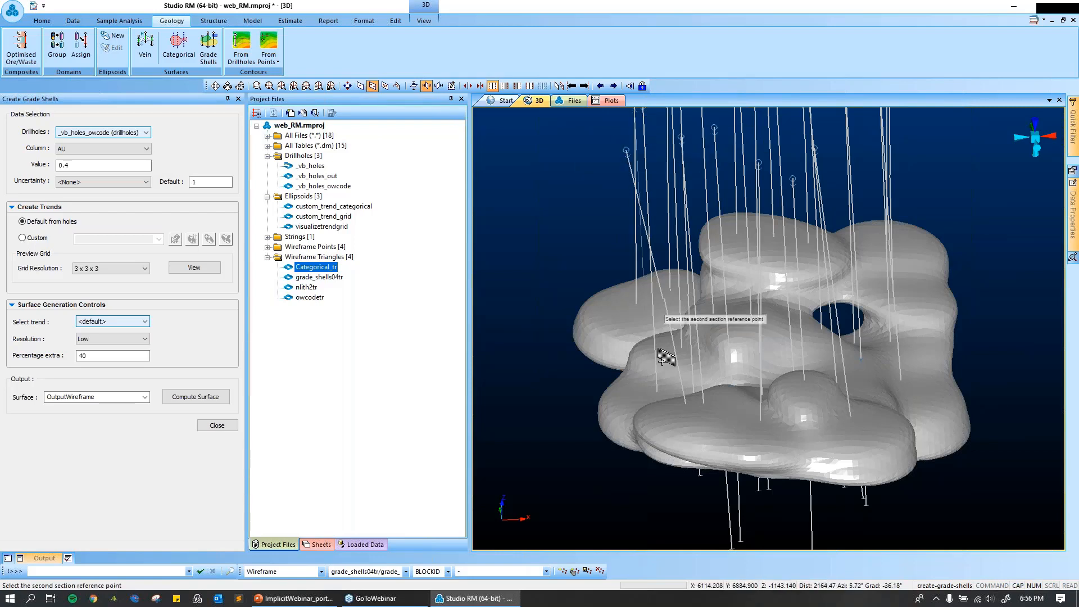
click(685, 402)
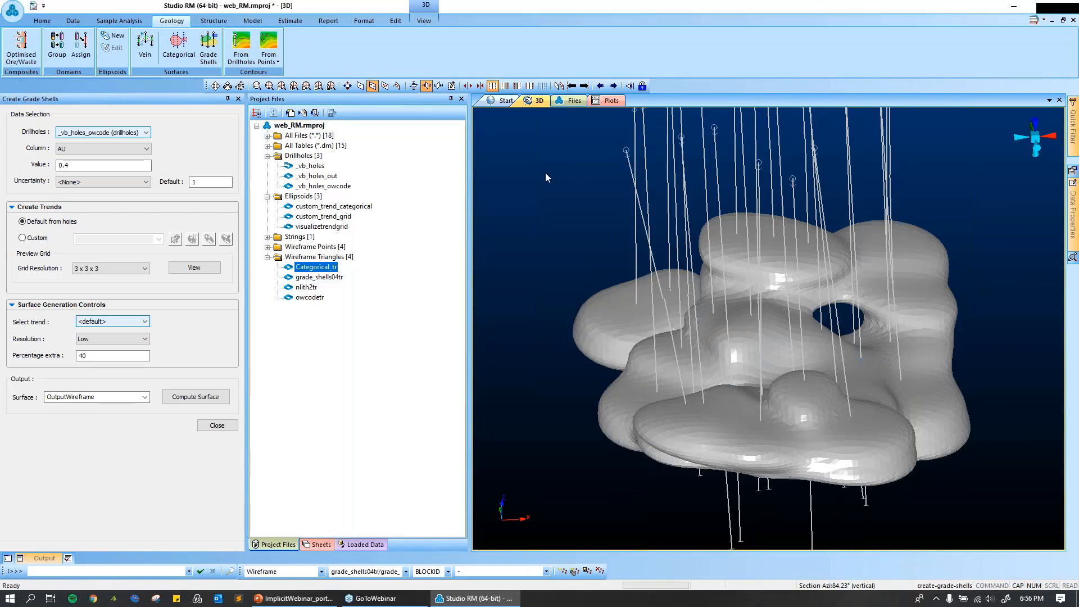
Align the view with the new section and clip away everything outside the section width.
click(424, 21)
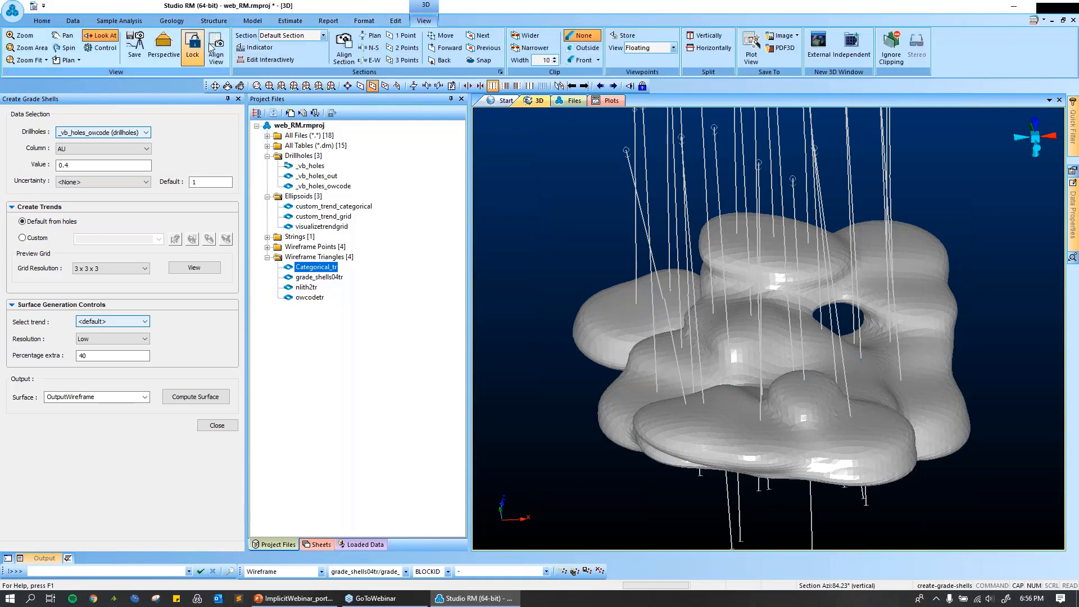
click(218, 50)
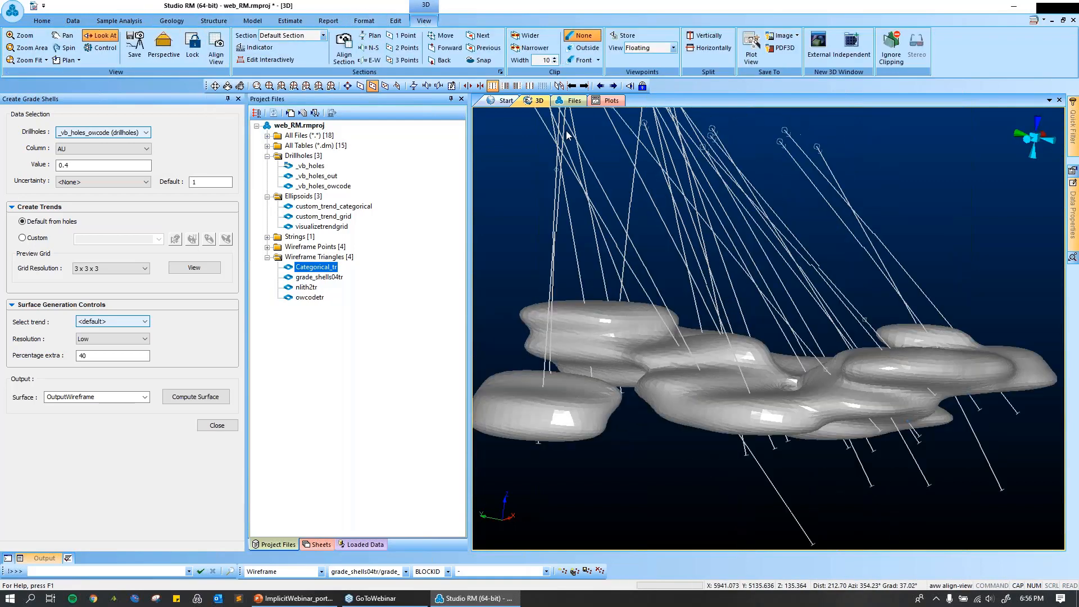
click(583, 59)
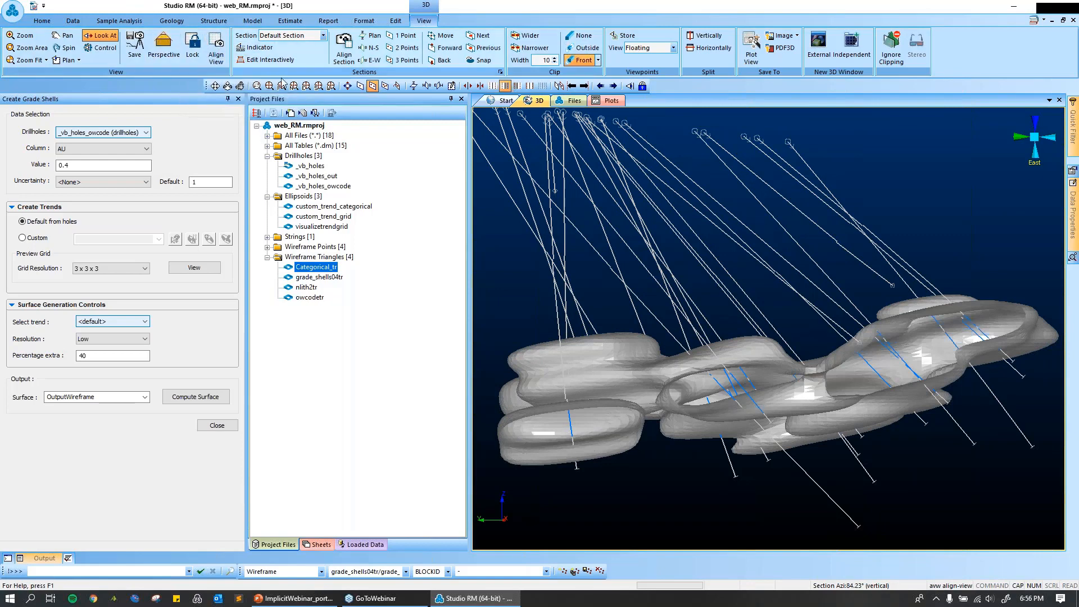
click(264, 60)
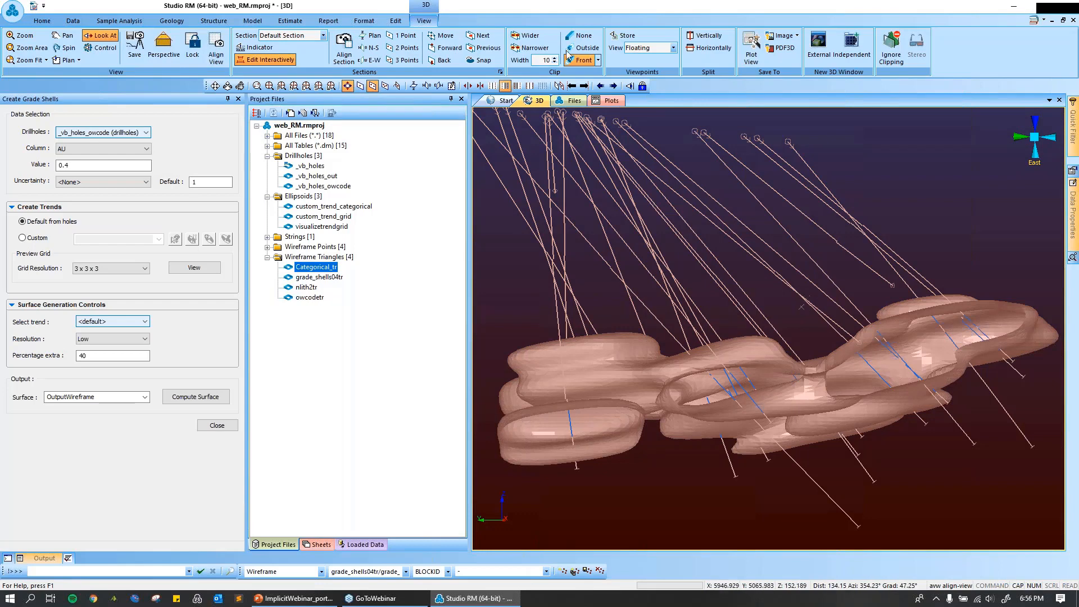
click(269, 60)
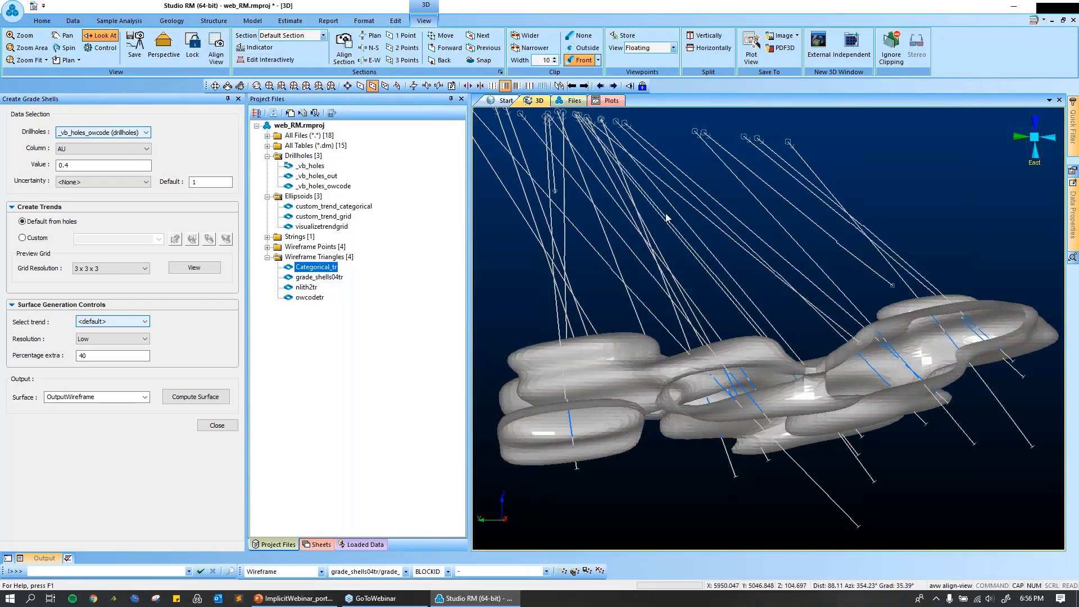
click(584, 48)
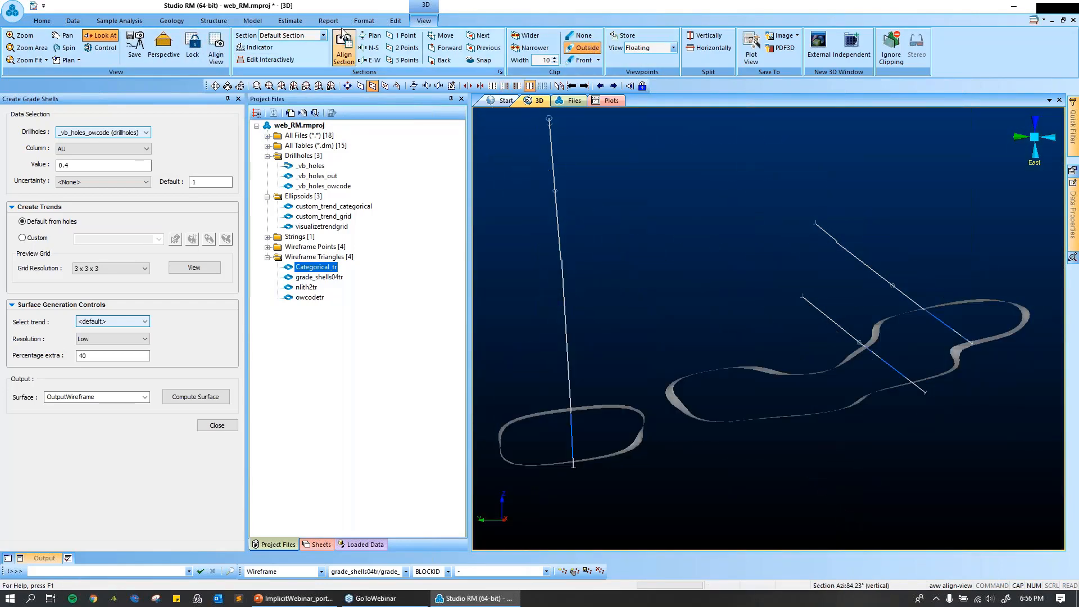
Show the grade shell as a wireframe slice, and display the first categorical wireframe sliced on the same section for comparison.
click(364, 21)
click(330, 36)
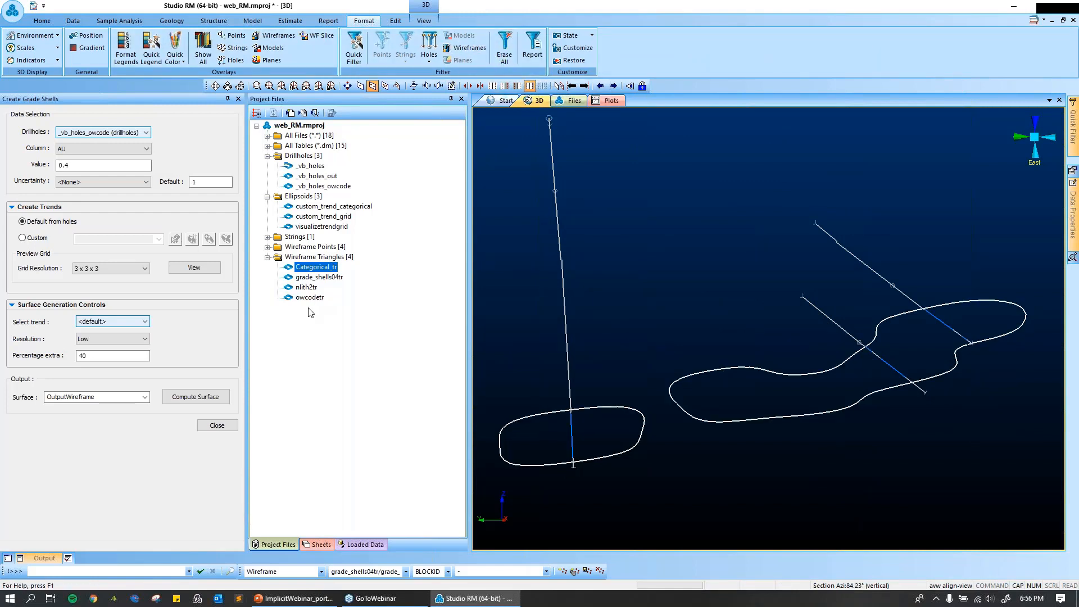
click(280, 546)
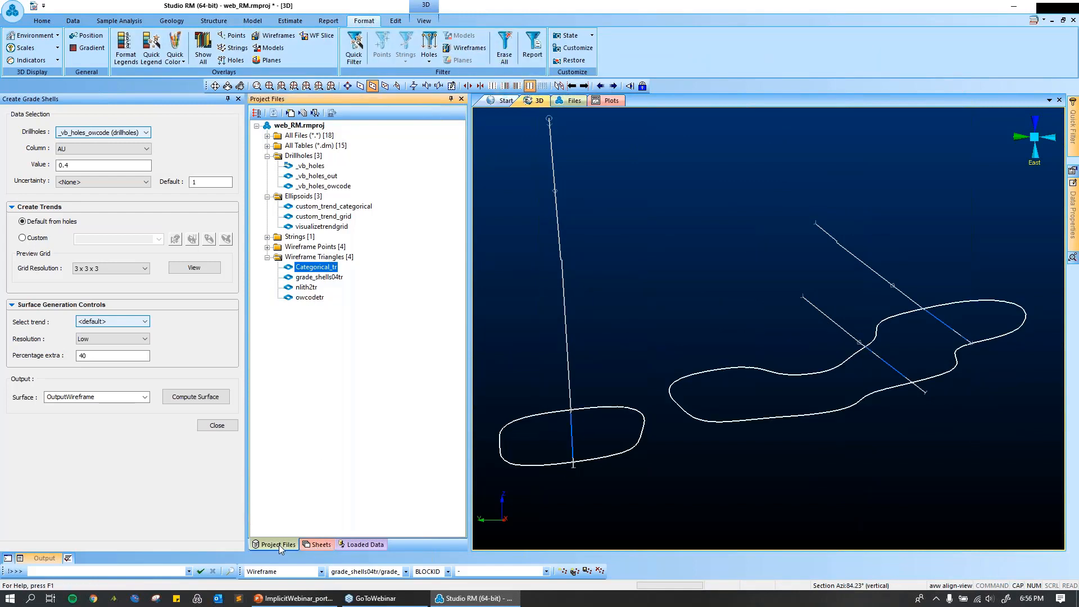
click(321, 545)
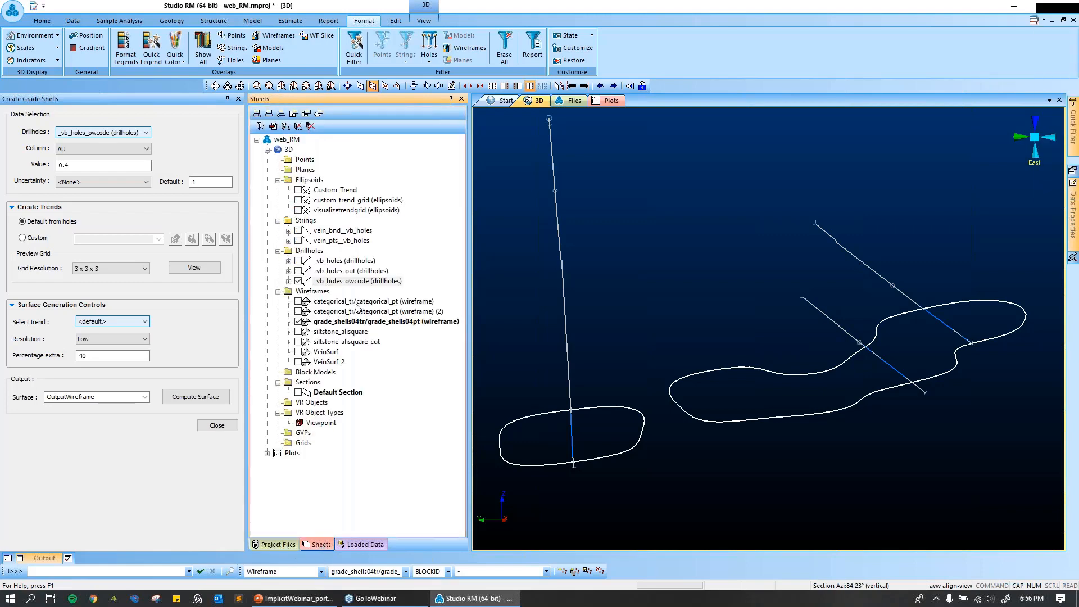
click(298, 301)
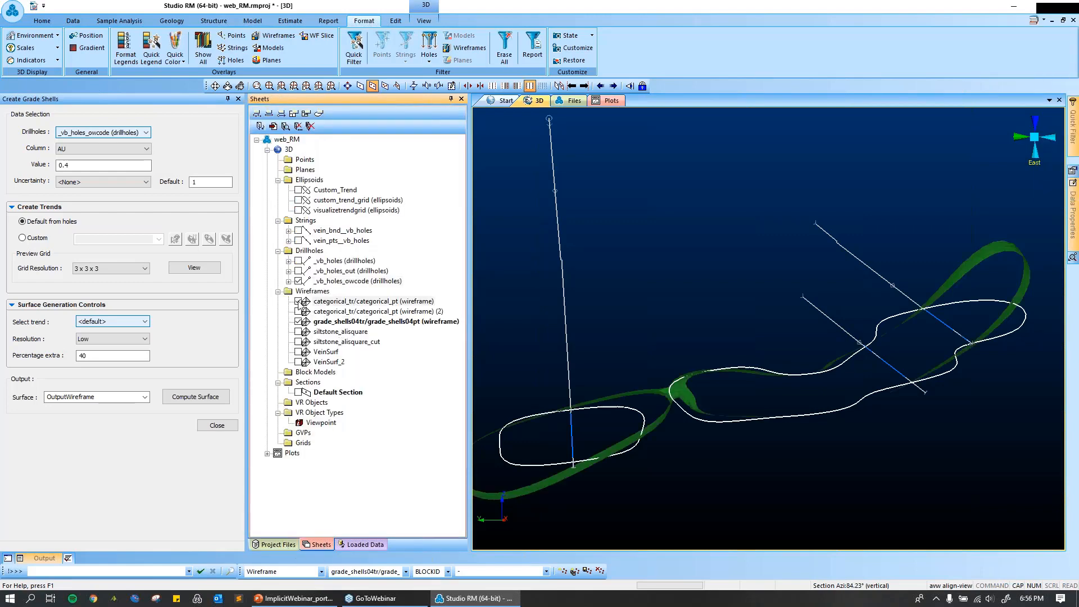
click(318, 36)
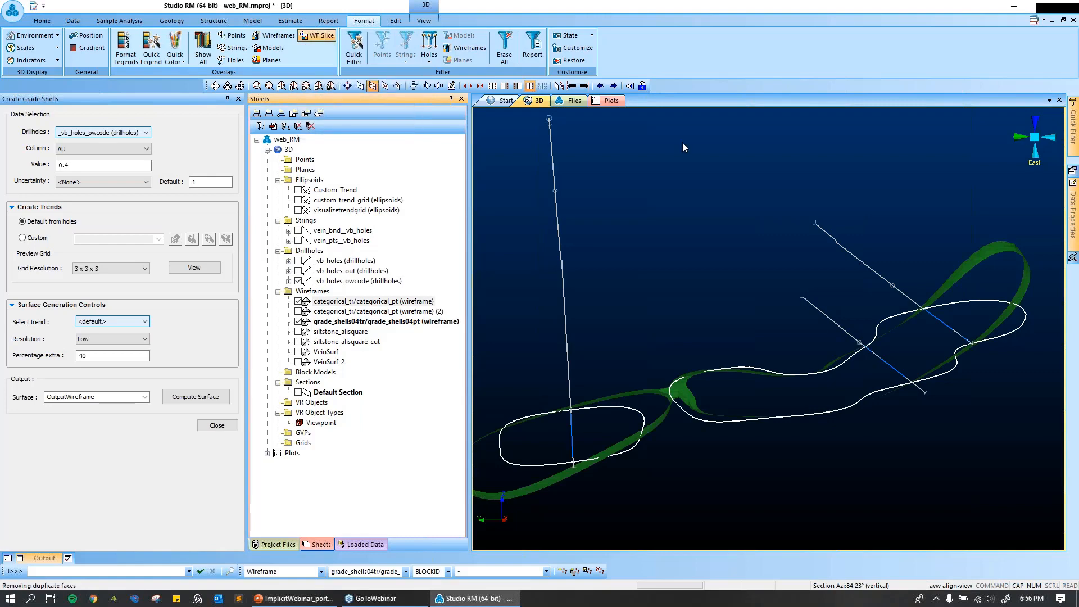
Display both the grade shell and the categorical wireframe as slices on the clipped section.
click(317, 35)
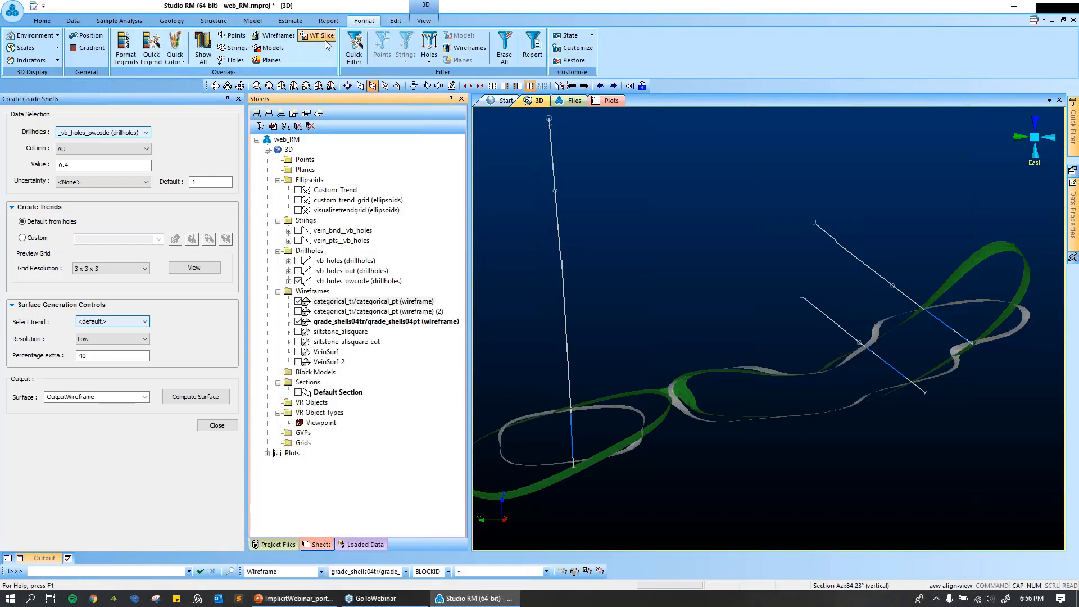
click(424, 20)
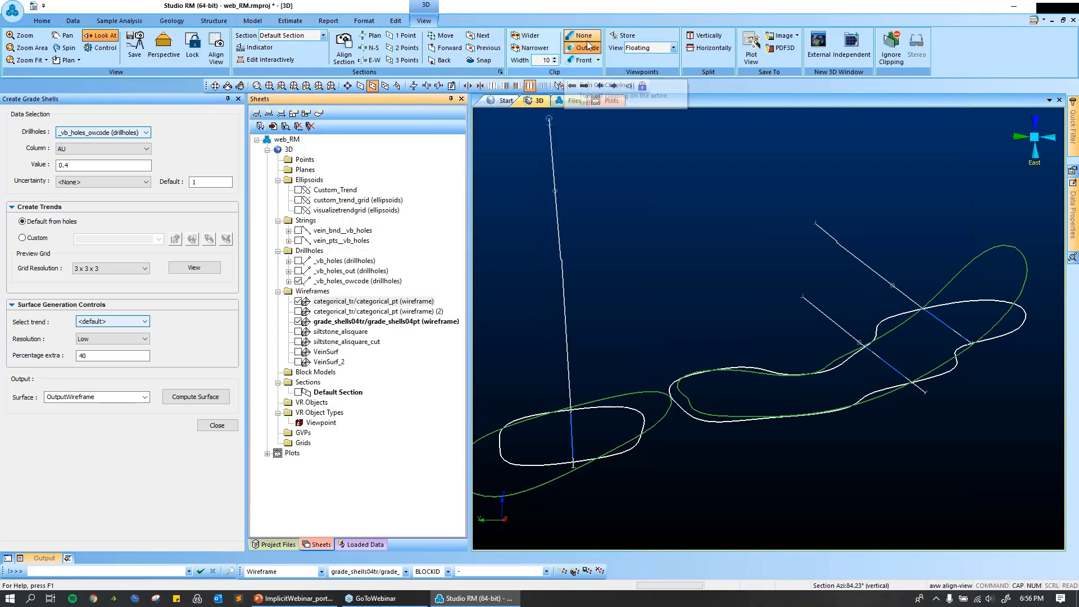
scroll(727, 145, down, 3)
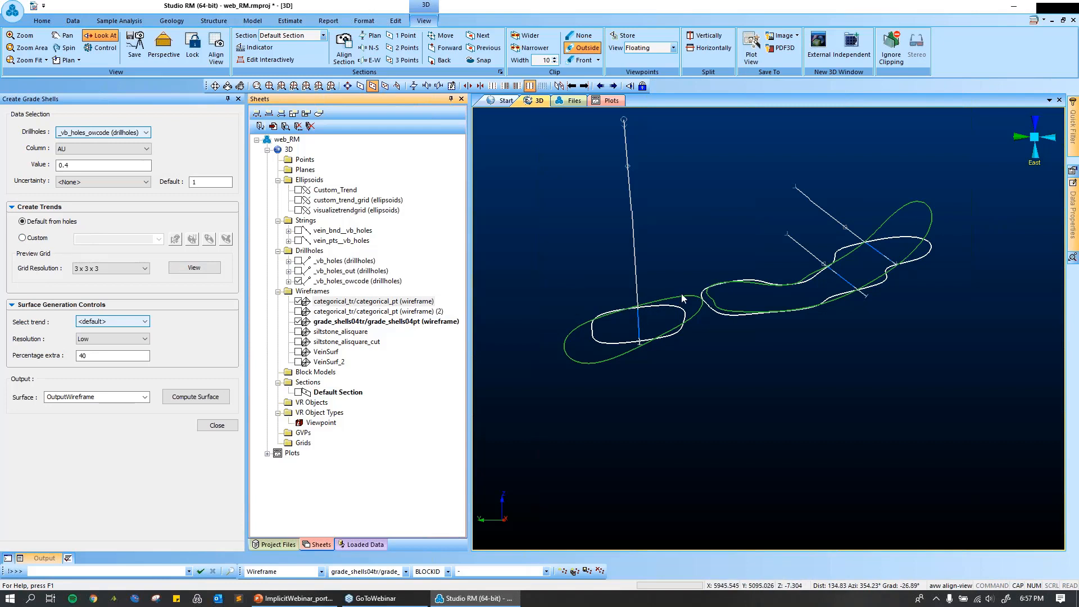
Step back through the previous sections, comparing the grade shell outline with the categorical outline and drillhole intervals.
click(486, 48)
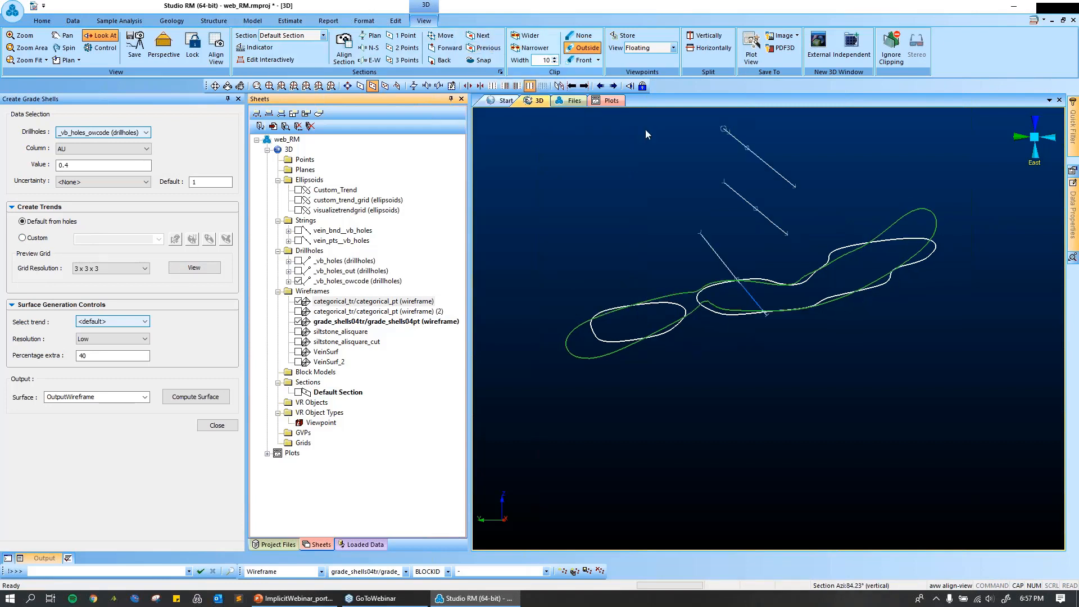
scroll(739, 299, up, 3)
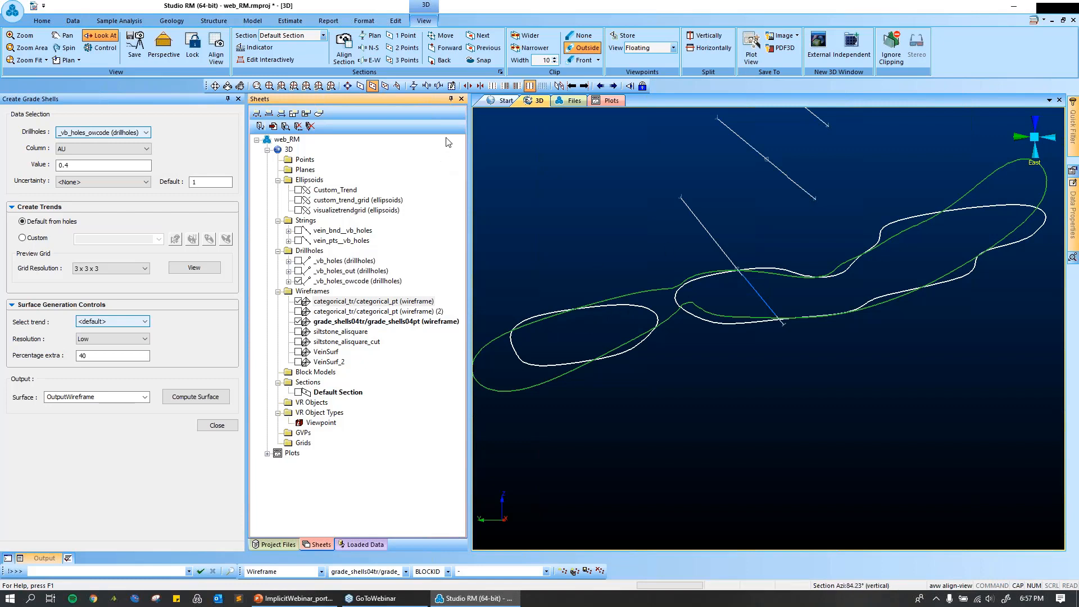
click(488, 49)
click(483, 60)
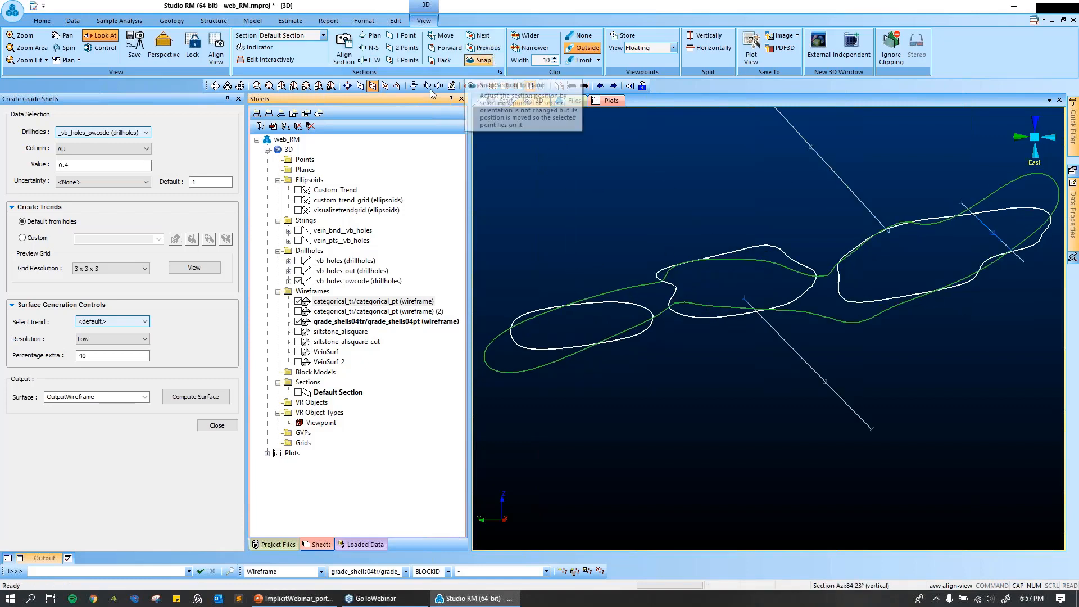
click(491, 51)
click(491, 50)
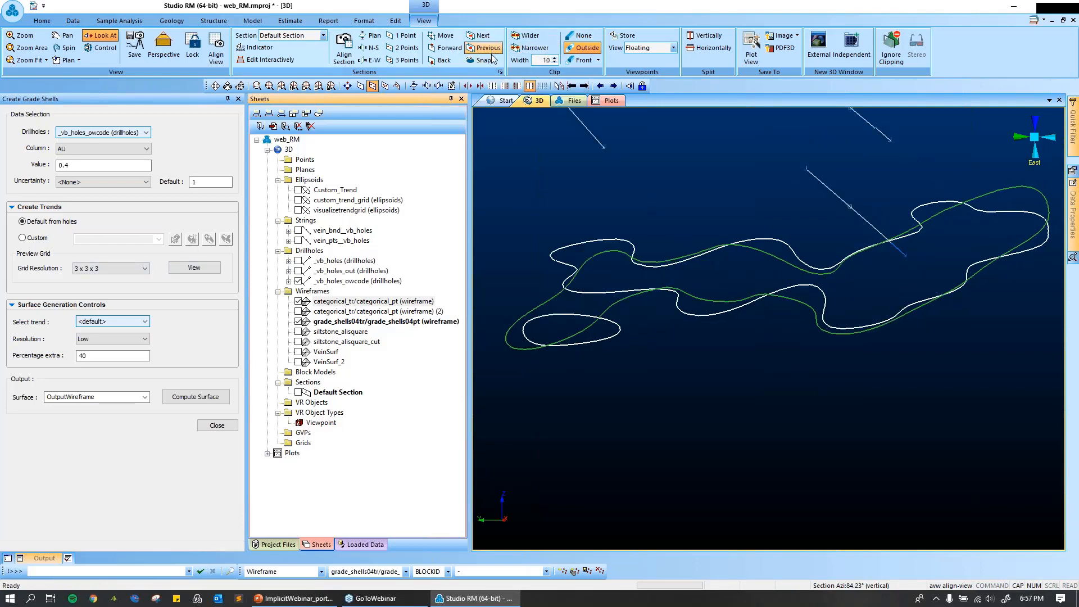
click(494, 49)
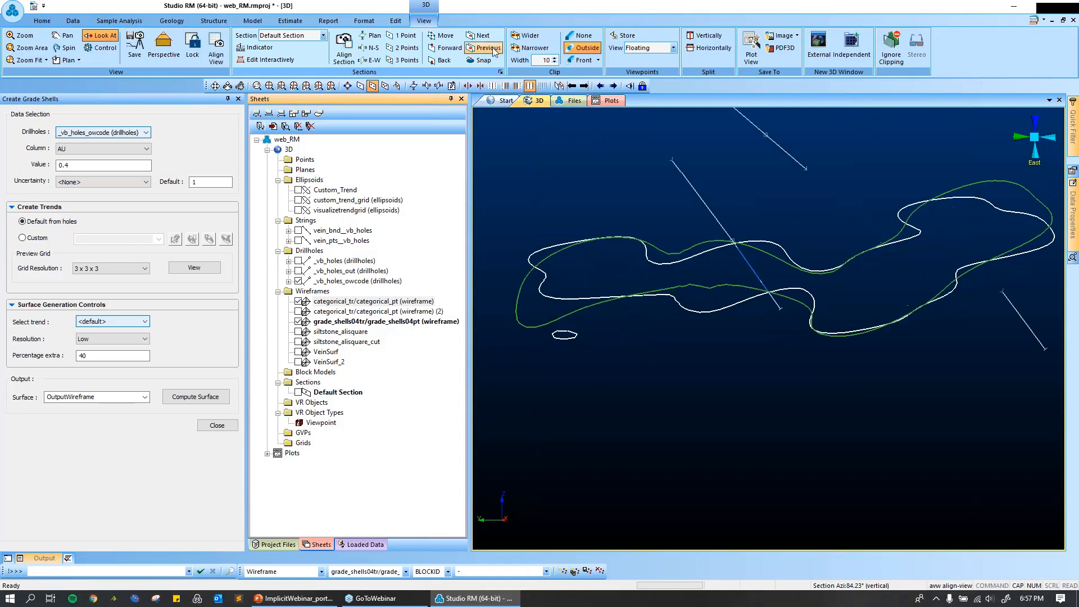
click(494, 50)
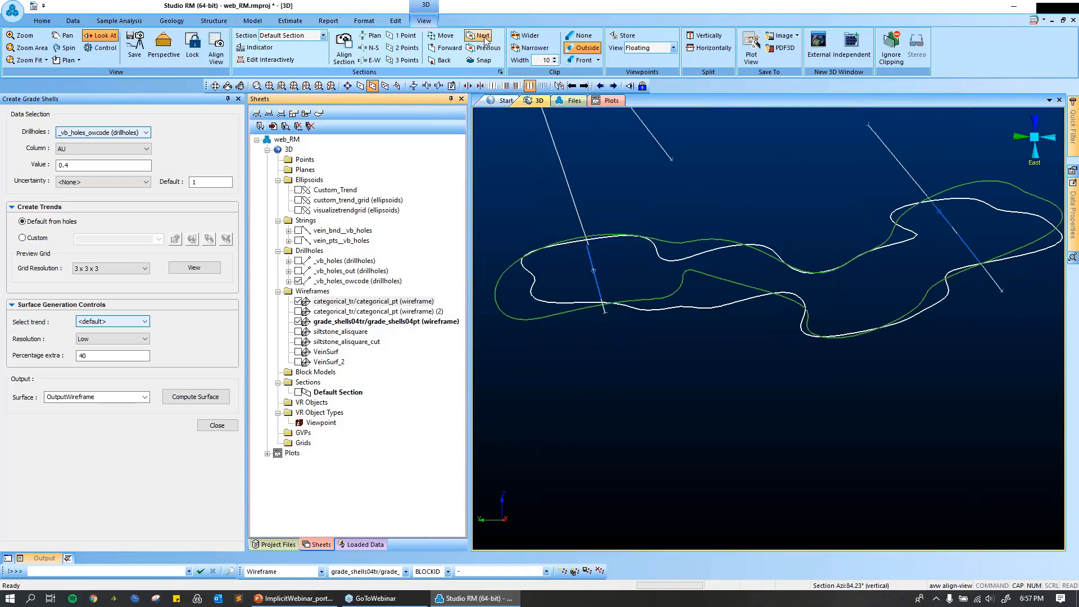
Step forward through the next sections and turn off the section clipping.
click(483, 38)
click(484, 37)
click(484, 39)
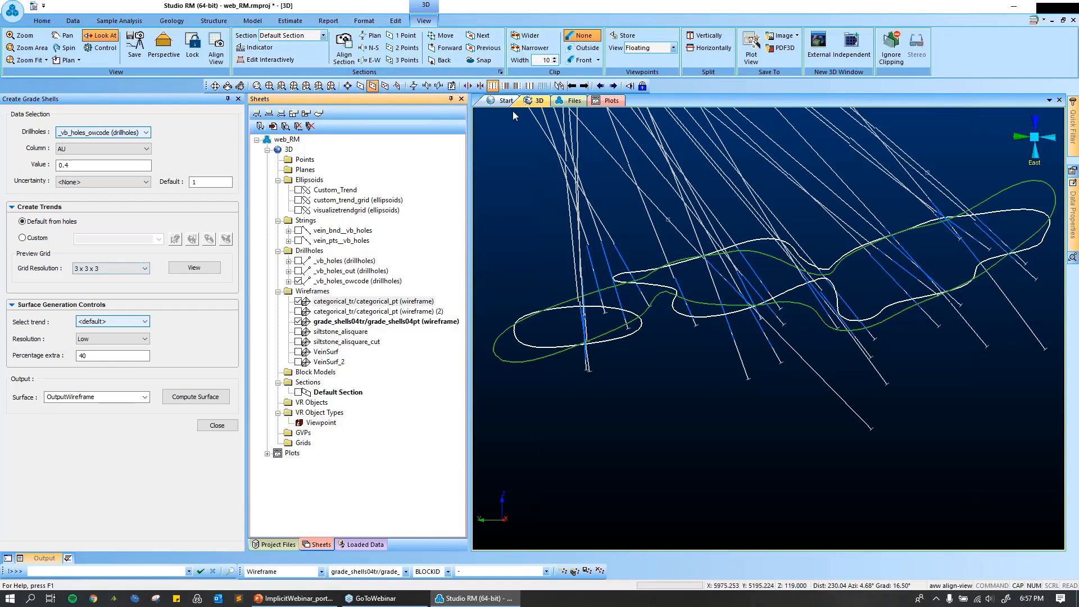
Turn off wireframe slicing and examine the overlap of the full grade shell and categorical surfaces in 3D.
click(364, 20)
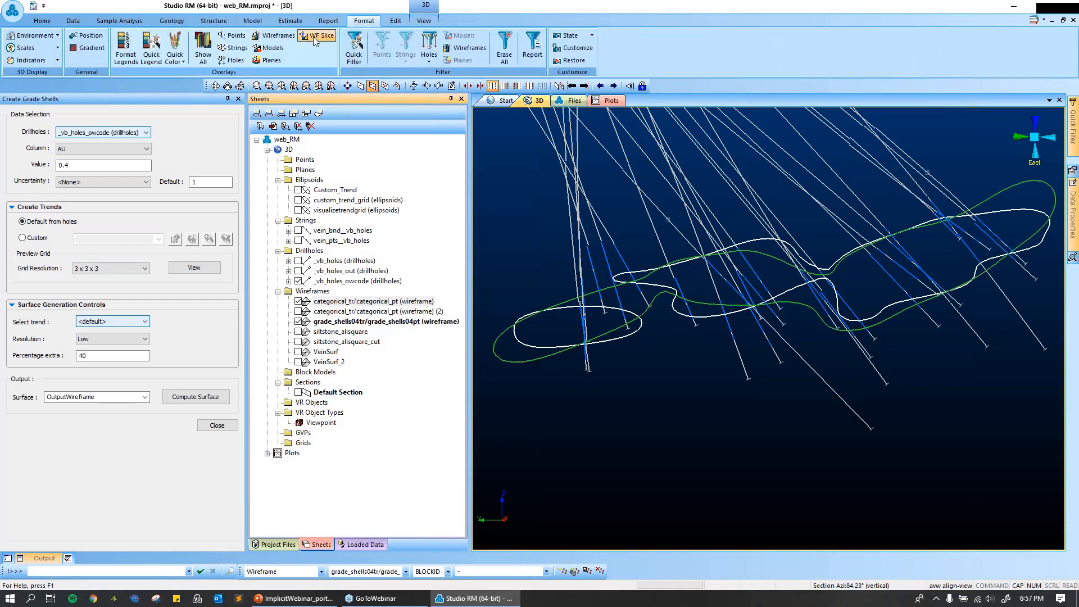
click(316, 35)
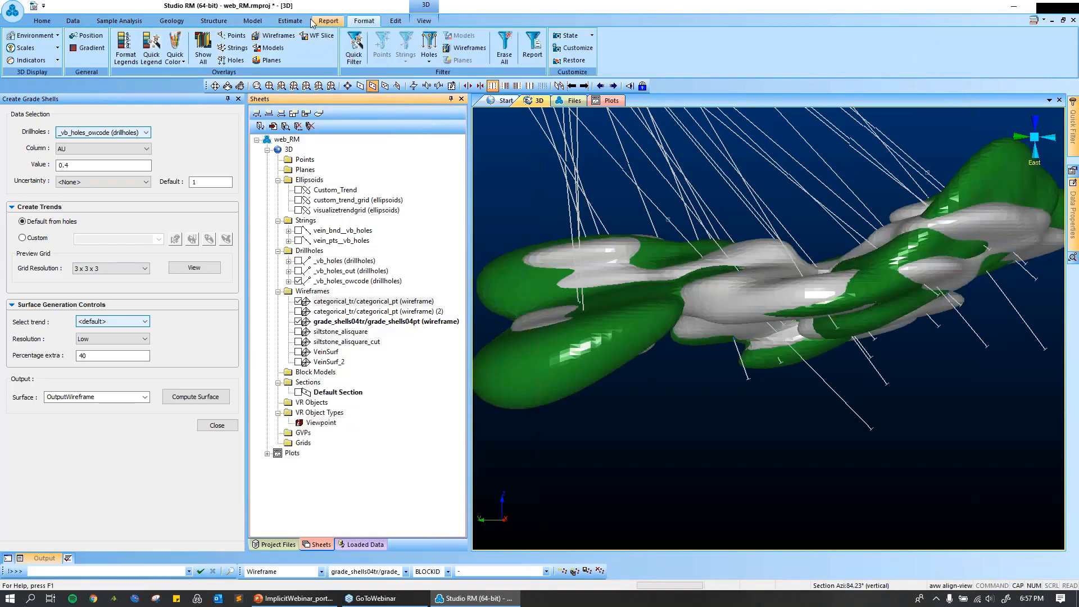
scroll(539, 227, down, 3)
drag(556, 238, 804, 210)
scroll(804, 210, up, 6)
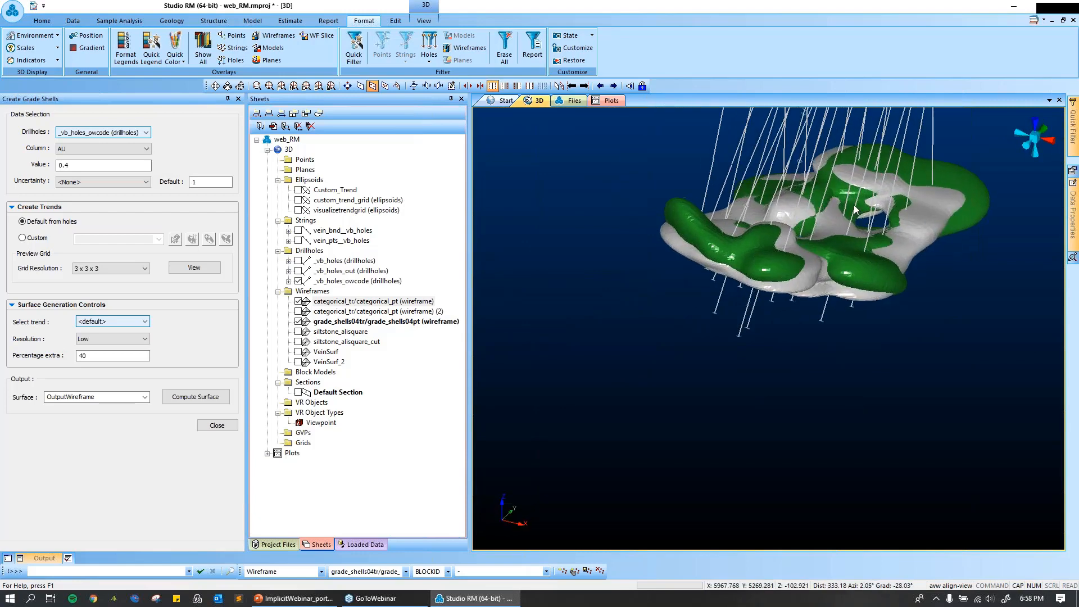
scroll(838, 234, up, 3)
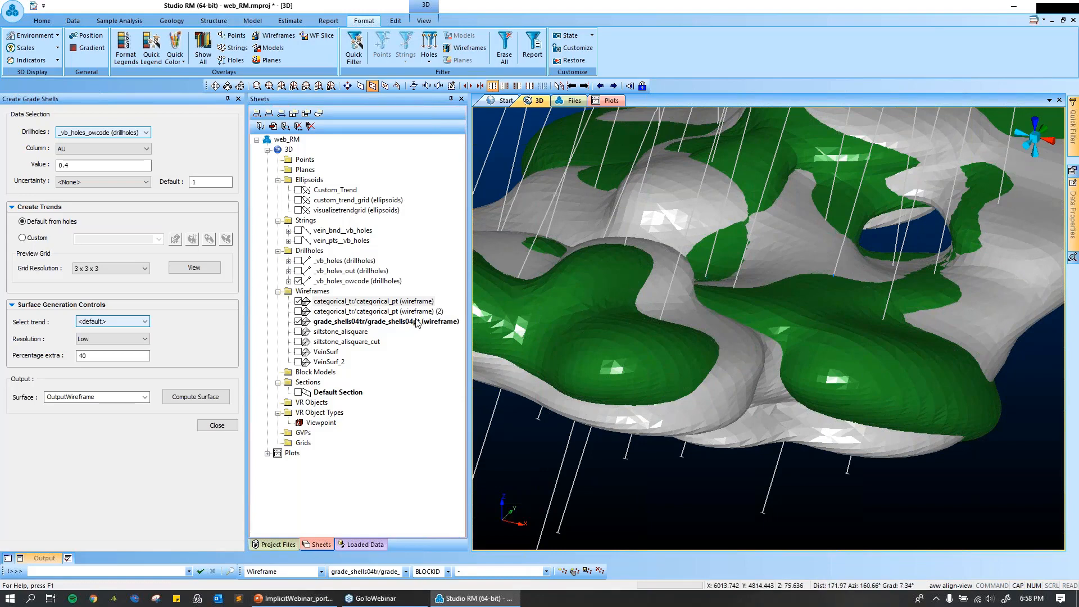
Switch to the ImplicitWebinar PowerPoint presentation, start the slide show from the Grade Shell Generation slide and advance to the questions slide.
click(313, 602)
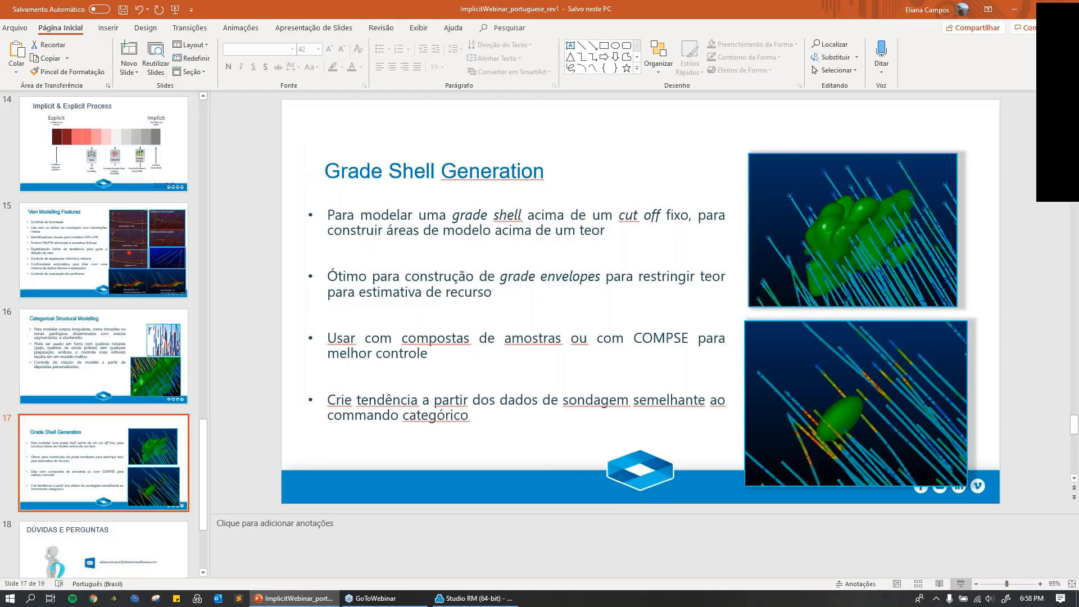
click(960, 584)
key(Right)
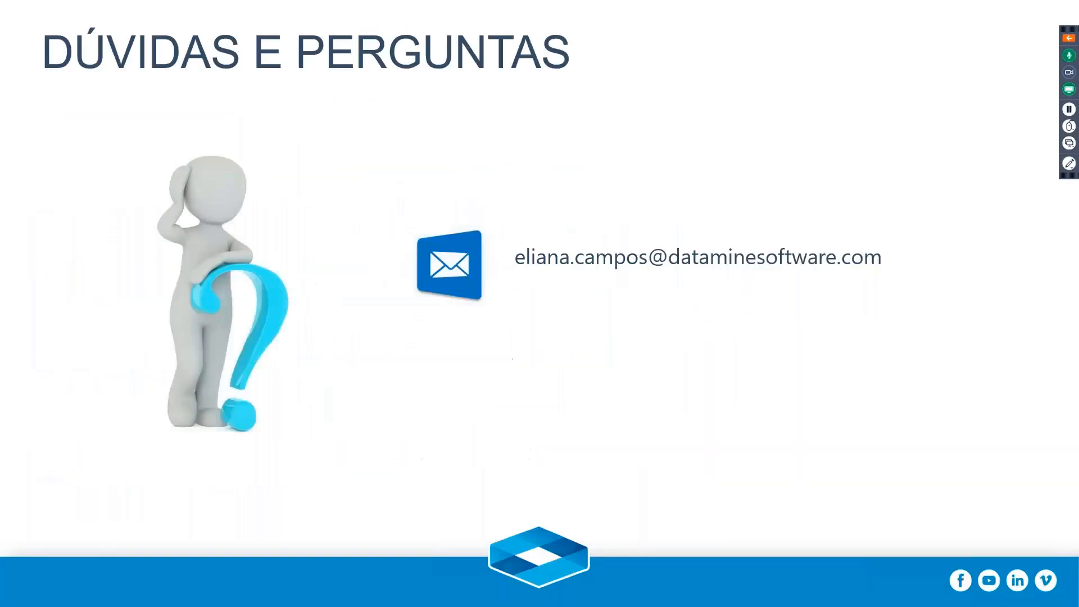